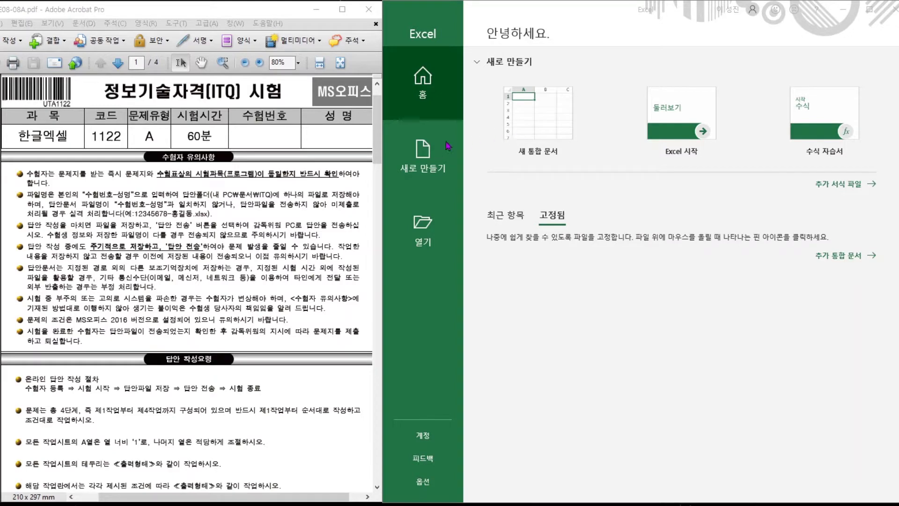
Create a blank workbook and save it in Documents\ITQ under the candidate number-and-name file name.
click(531, 126)
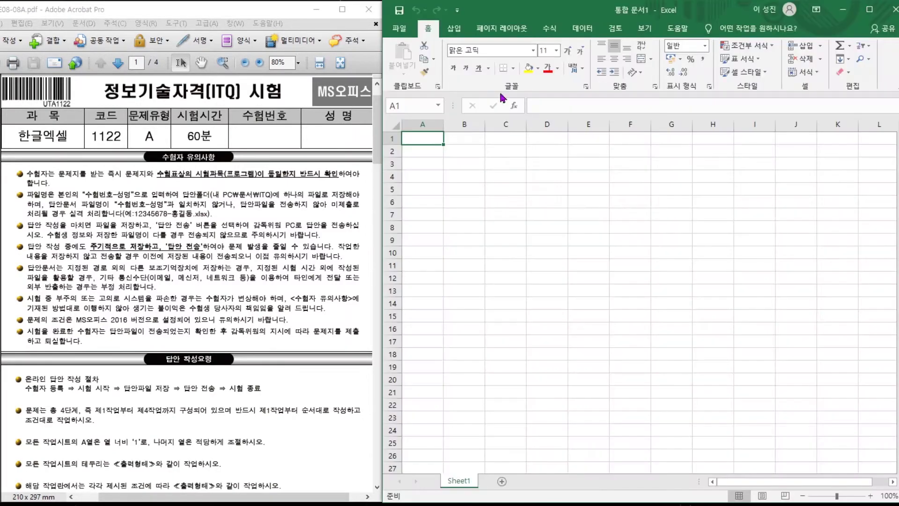
click(400, 29)
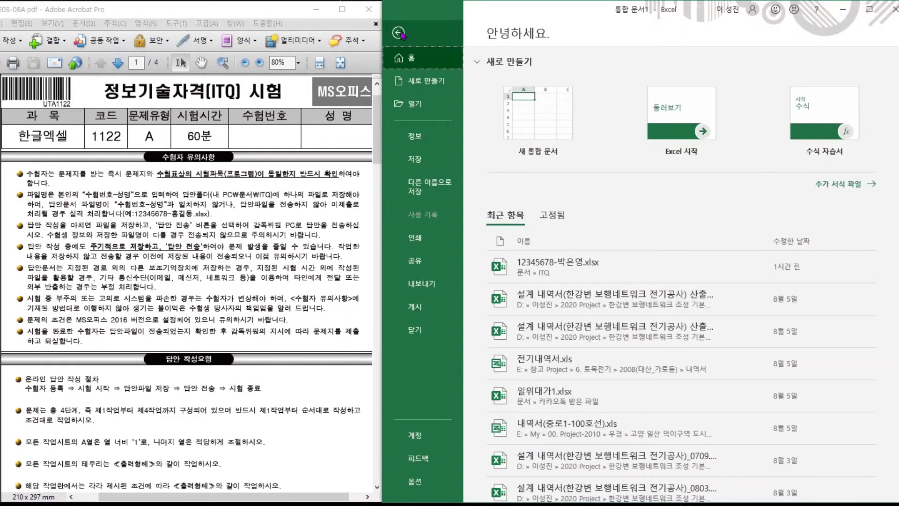
click(418, 164)
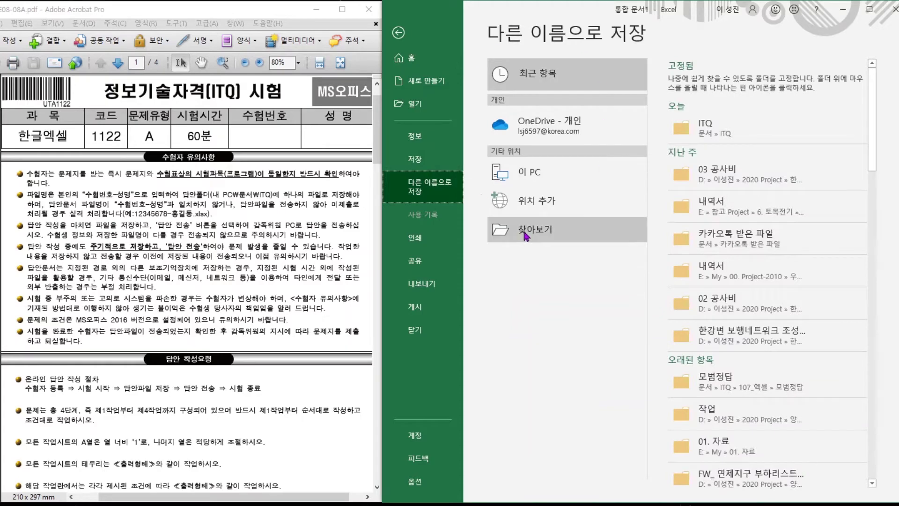
click(524, 229)
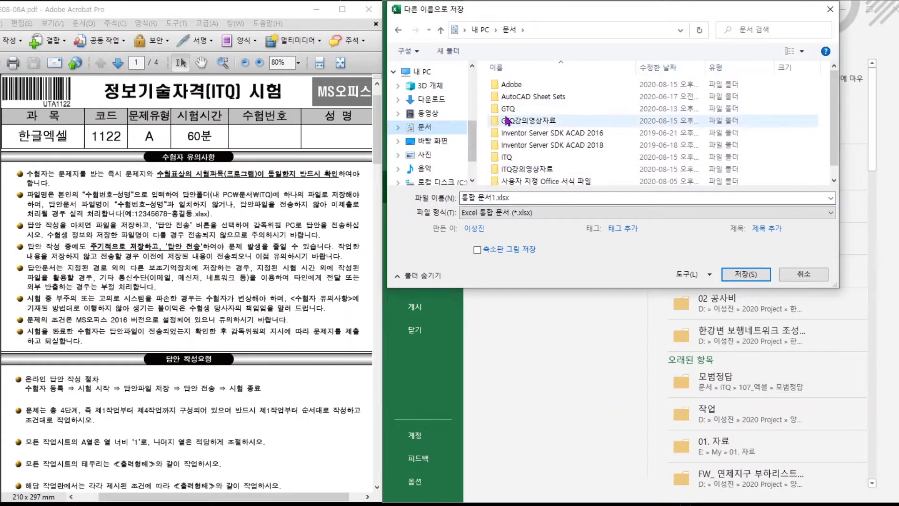
click(509, 158)
double_click(511, 158)
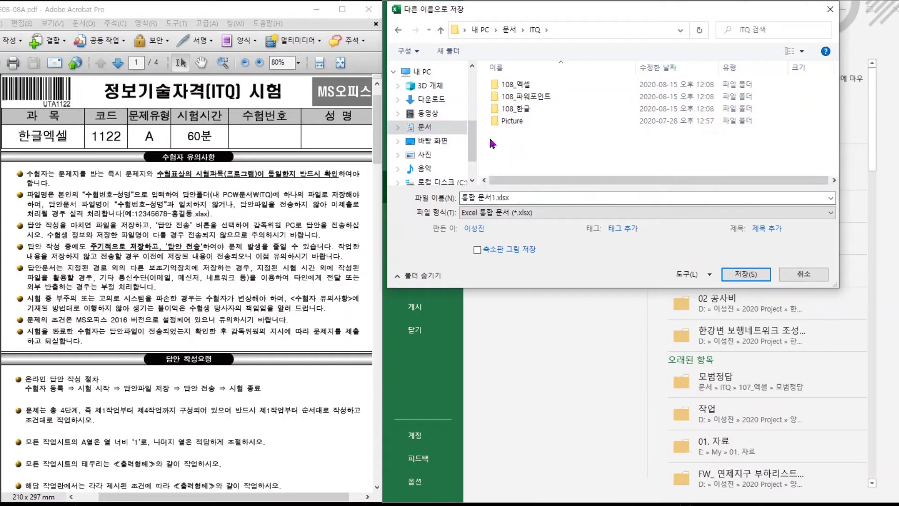
click(519, 201)
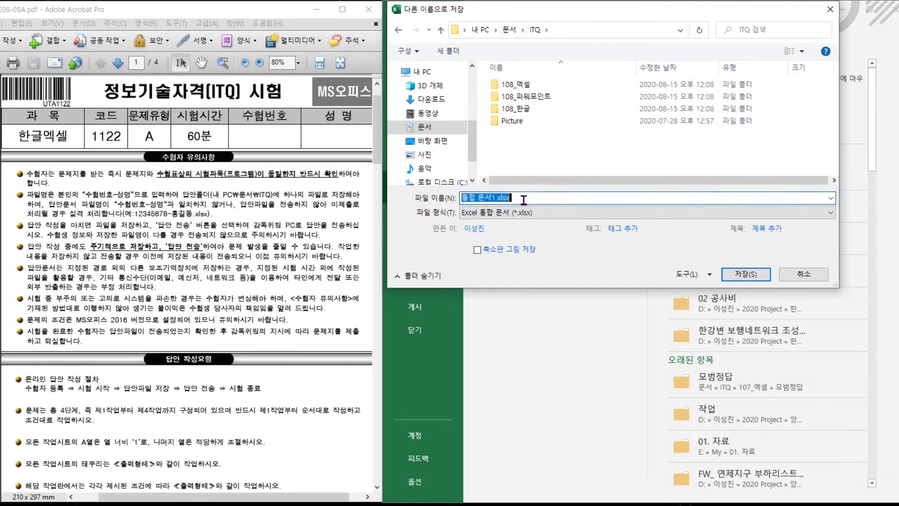
text(12345678)
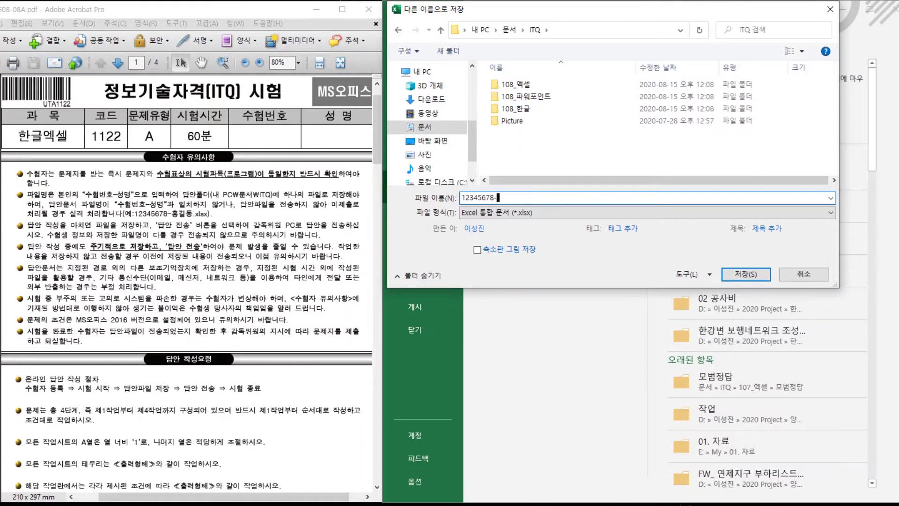
click(729, 275)
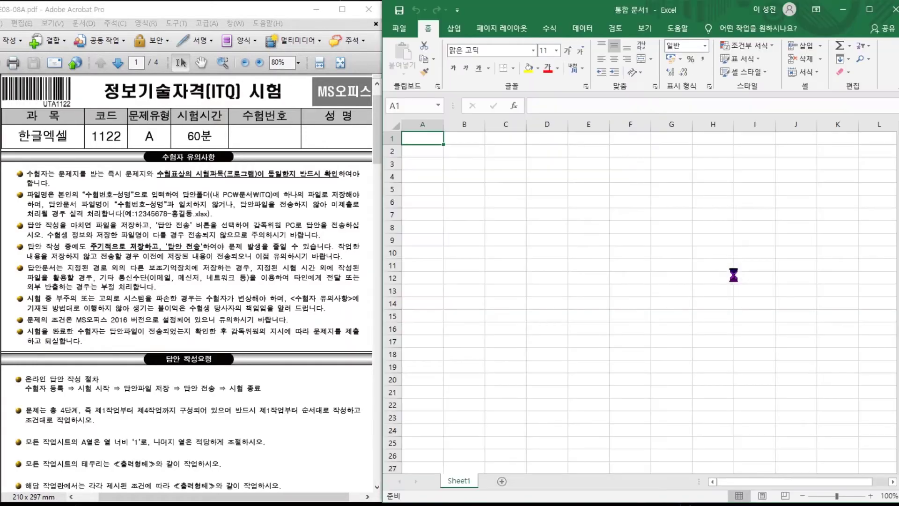
key(alt)
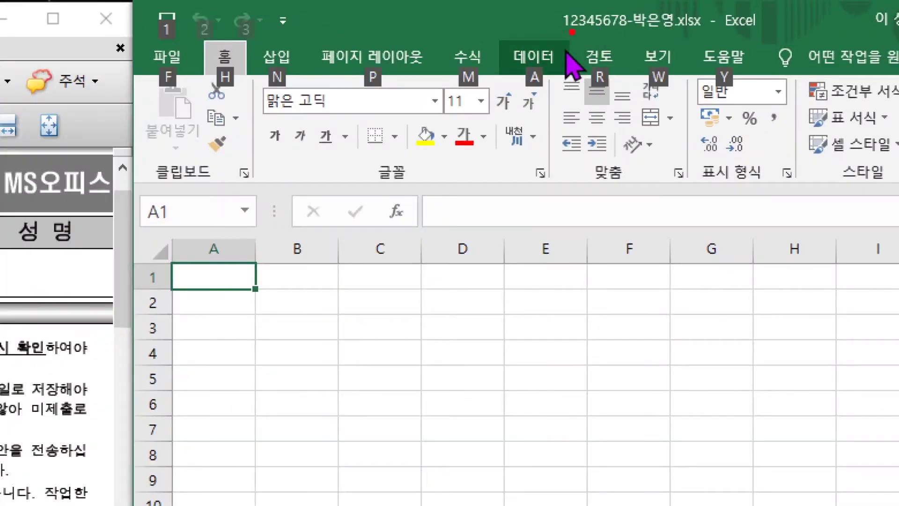
drag(552, 35, 726, 34)
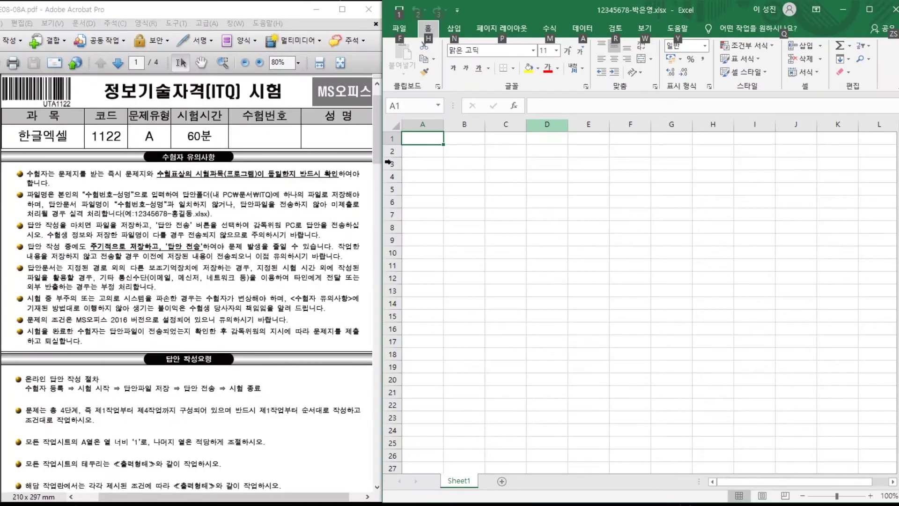
scroll(178, 341, down, 5)
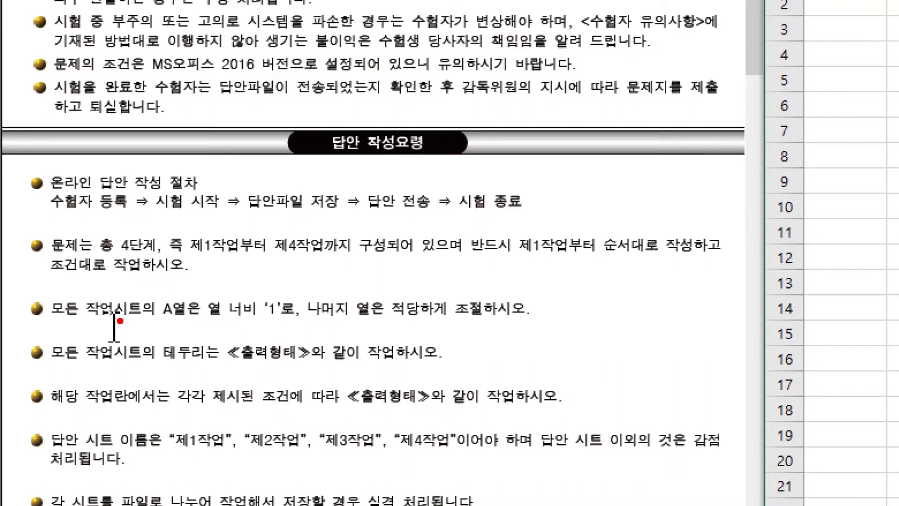
drag(135, 256, 681, 255)
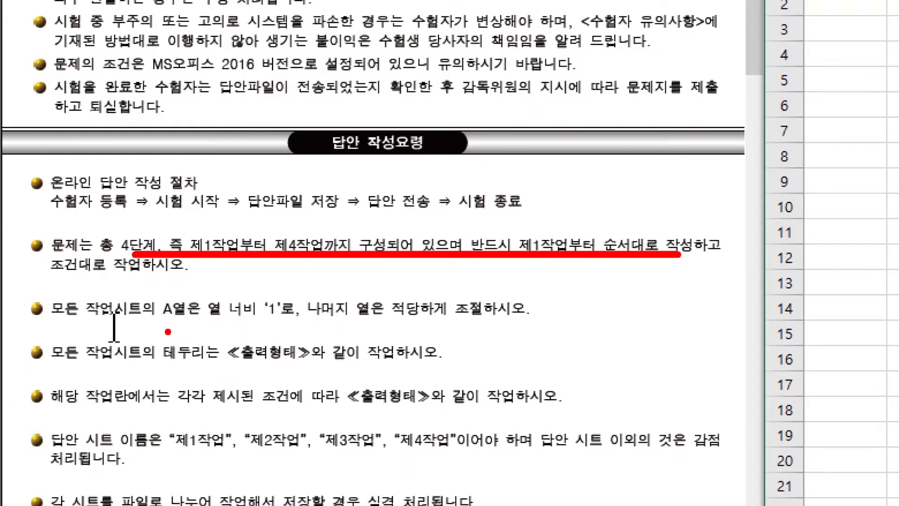
drag(154, 320, 367, 321)
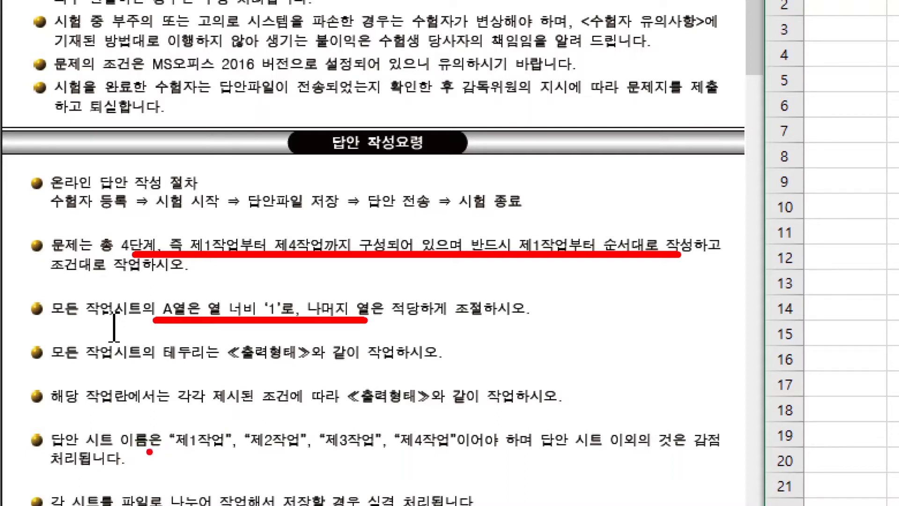
drag(150, 452, 693, 448)
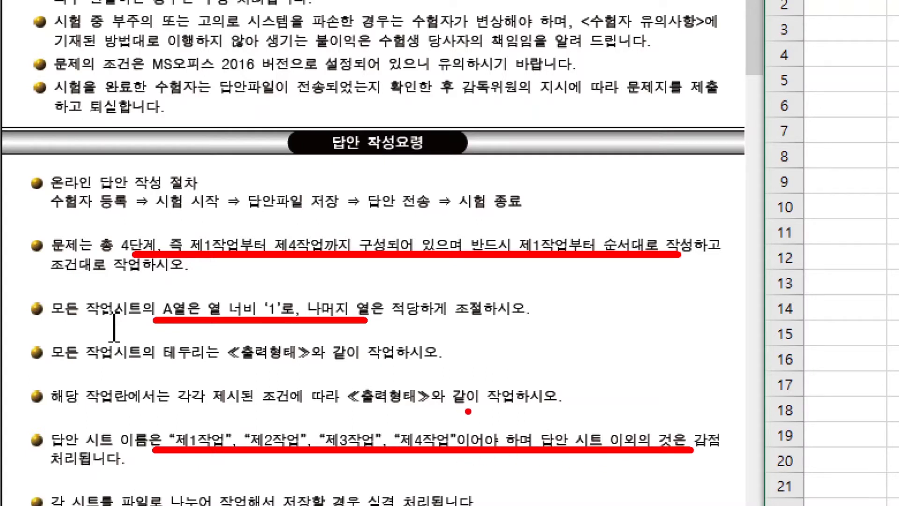
key(Escape)
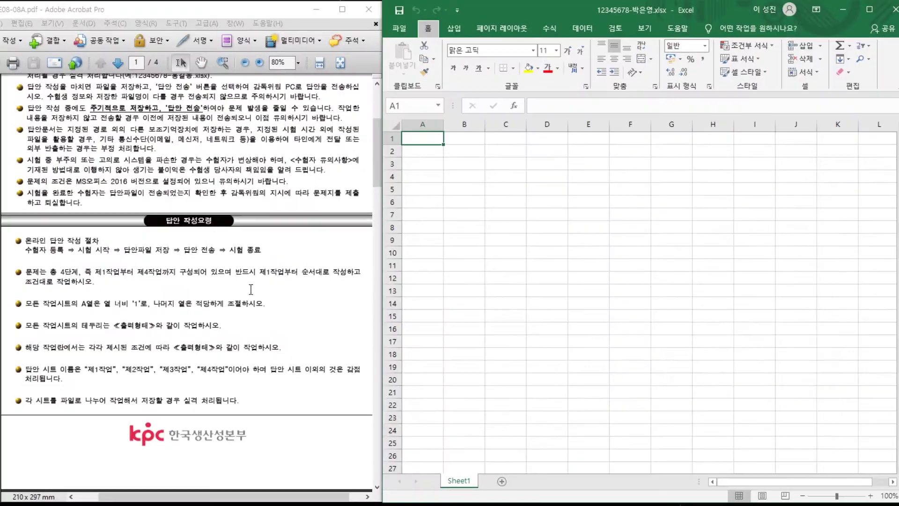
key(alt)
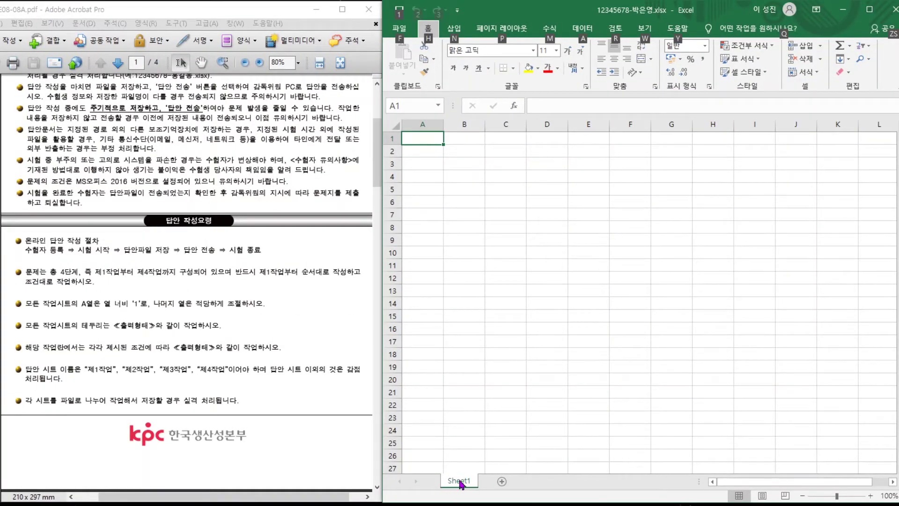
Rename the first sheet to 제1작업.
double_click(460, 482)
text(W)
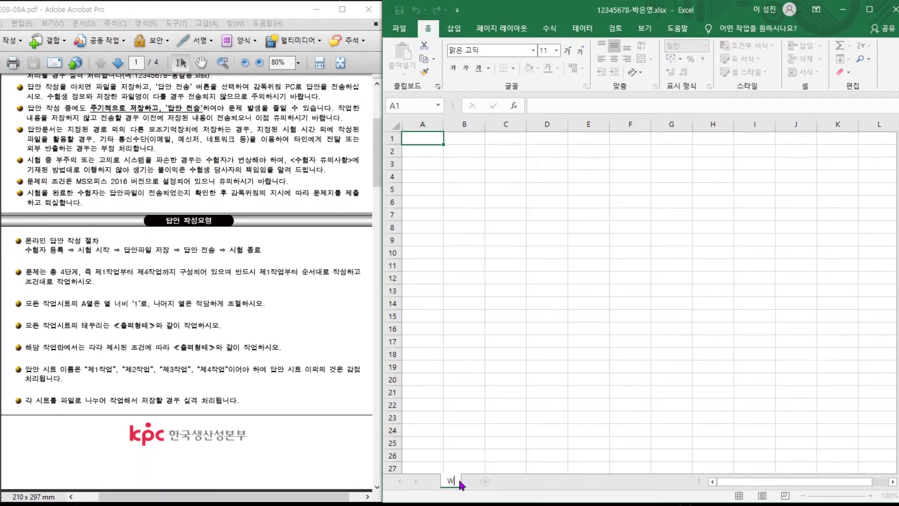
key(BackSpace)
key(Hangul)
text(제1작어ㅂ)
key(Return)
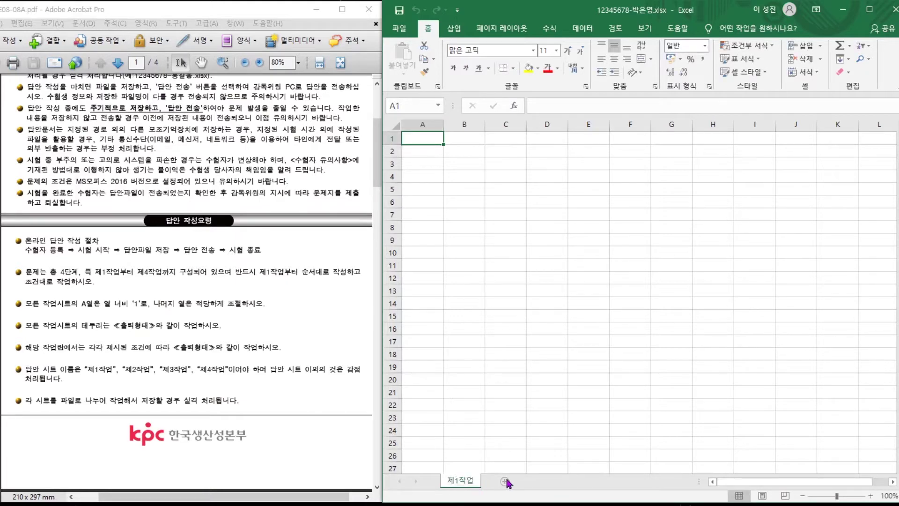
Add sheets named 제2작업 and 제3작업, then group all three sheets.
click(505, 482)
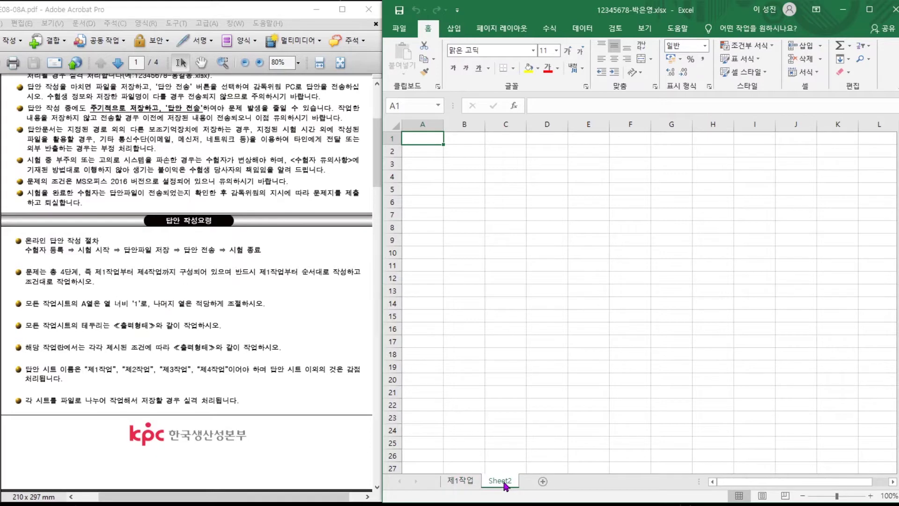
double_click(504, 482)
text(지)
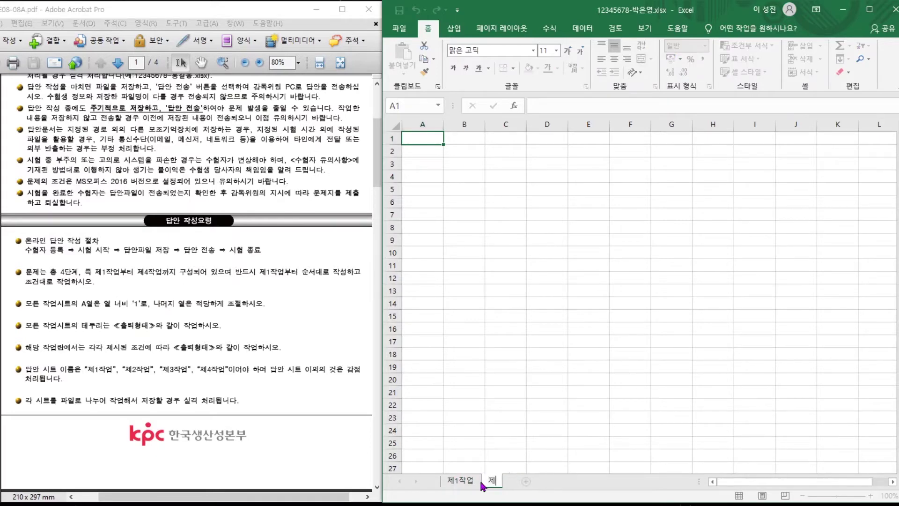
text(2작업)
key(Return)
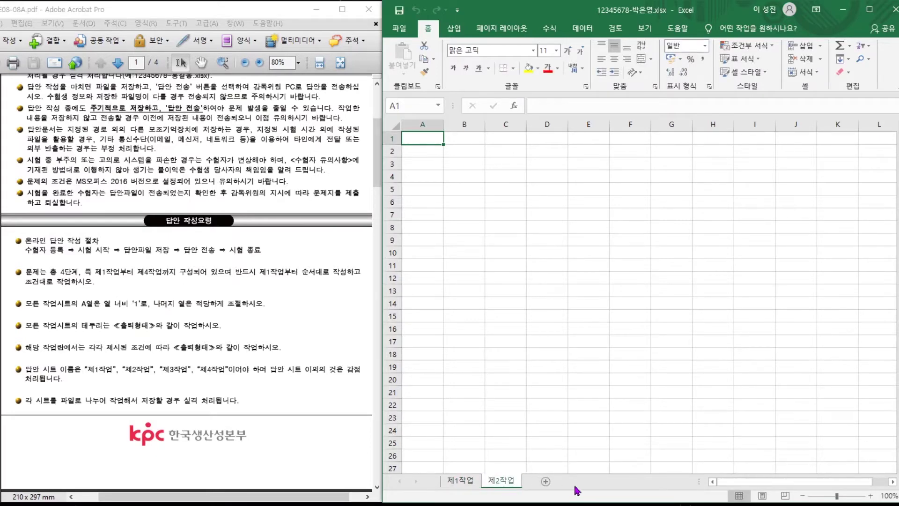
click(546, 481)
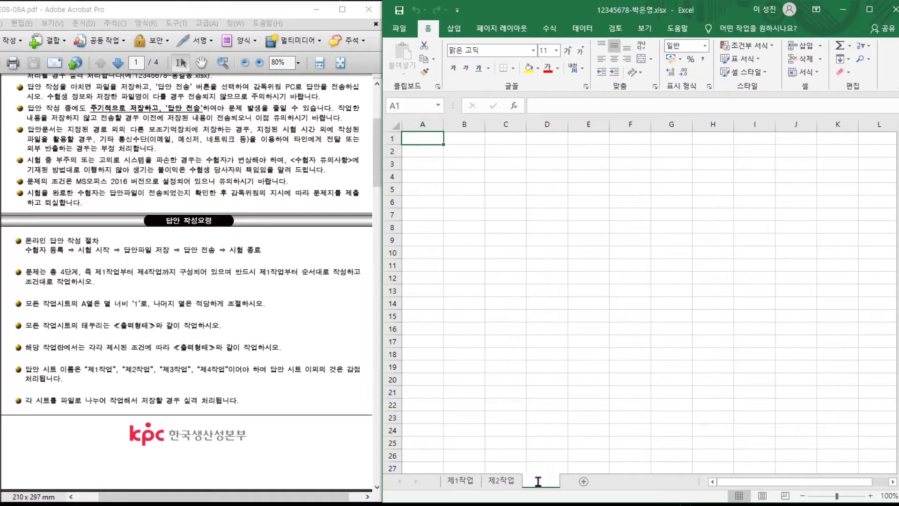
double_click(538, 481)
text(제3작어)
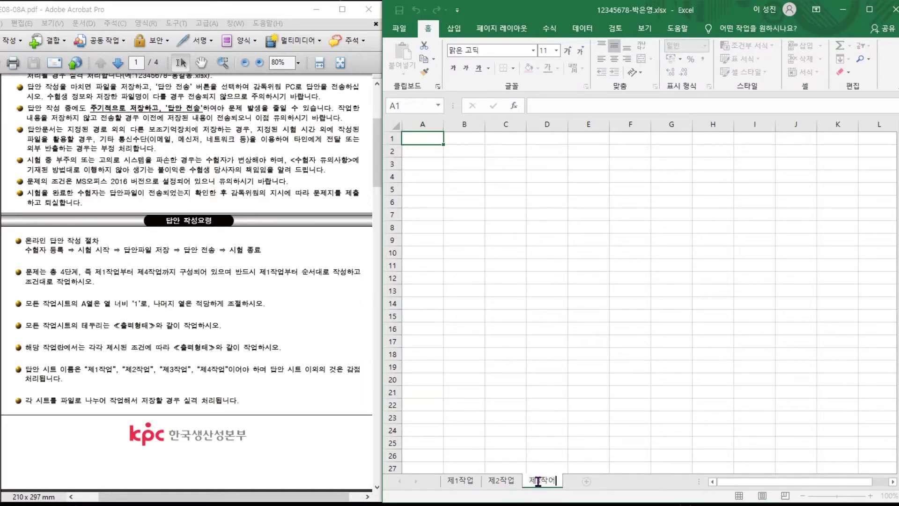
text(ㅂ)
key(Return)
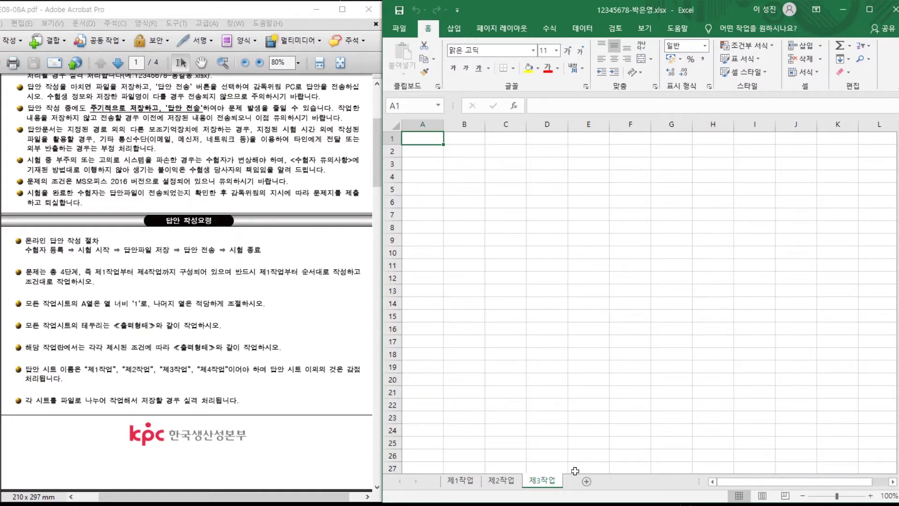
click(467, 486)
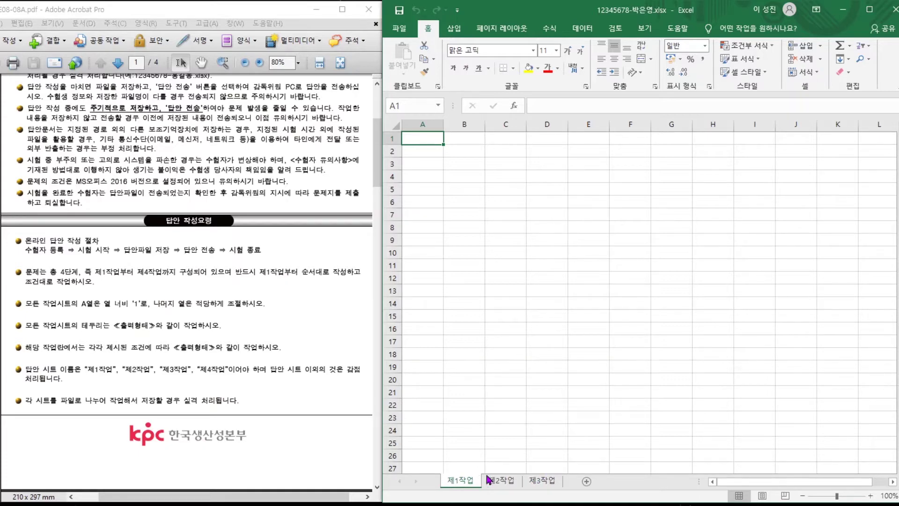
shift+click(546, 483)
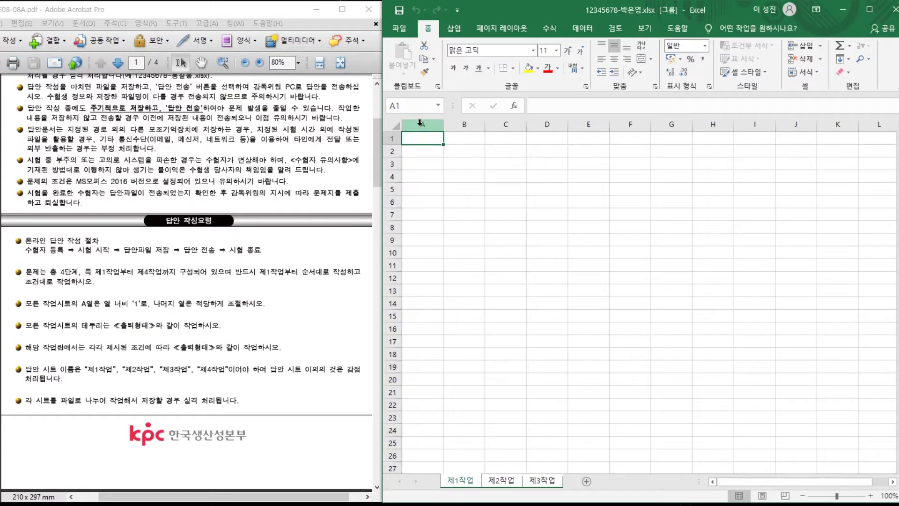
Set column A's width to 1 on all three grouped sheets.
right_click(420, 123)
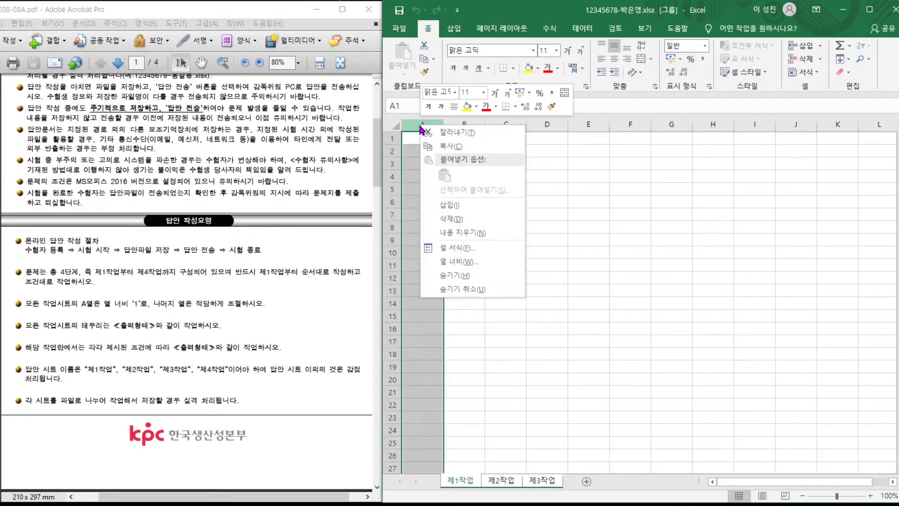
click(454, 262)
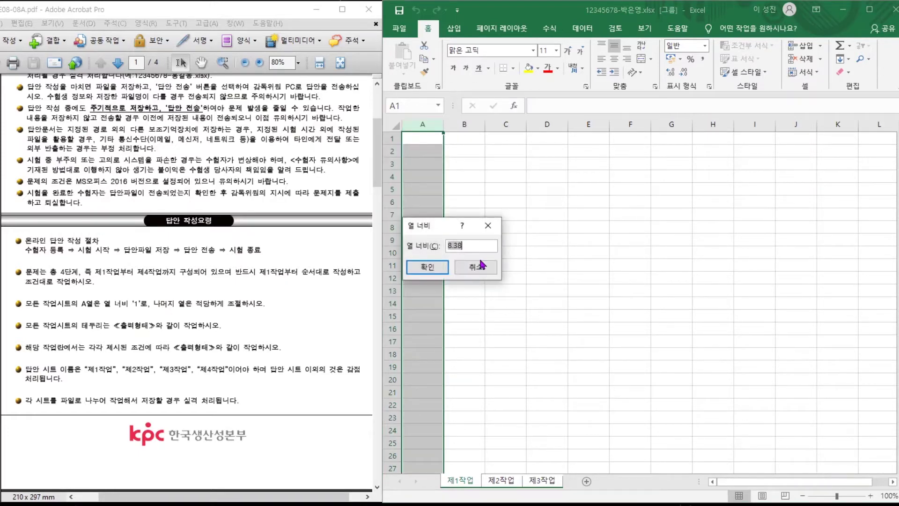
text(1)
key(Return)
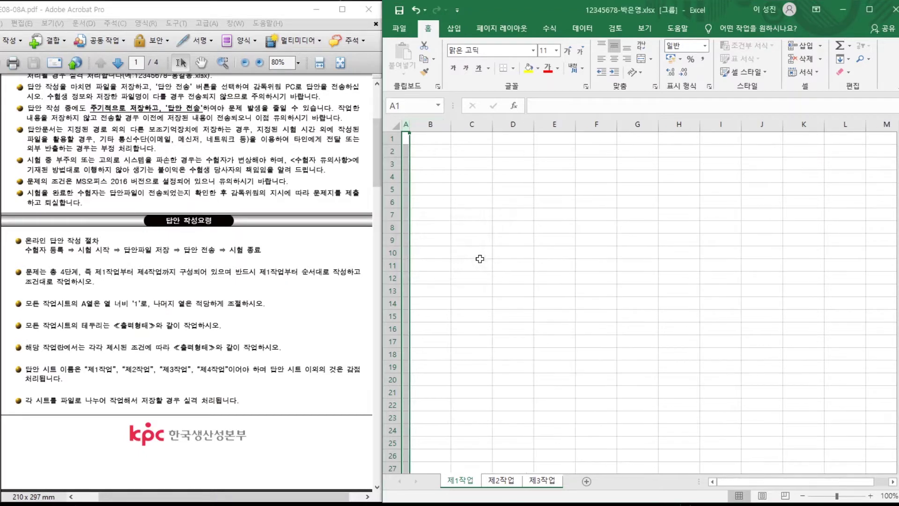
Ungroup the sheets, check column A on each, and scroll the exam PDF to page 2.
click(471, 291)
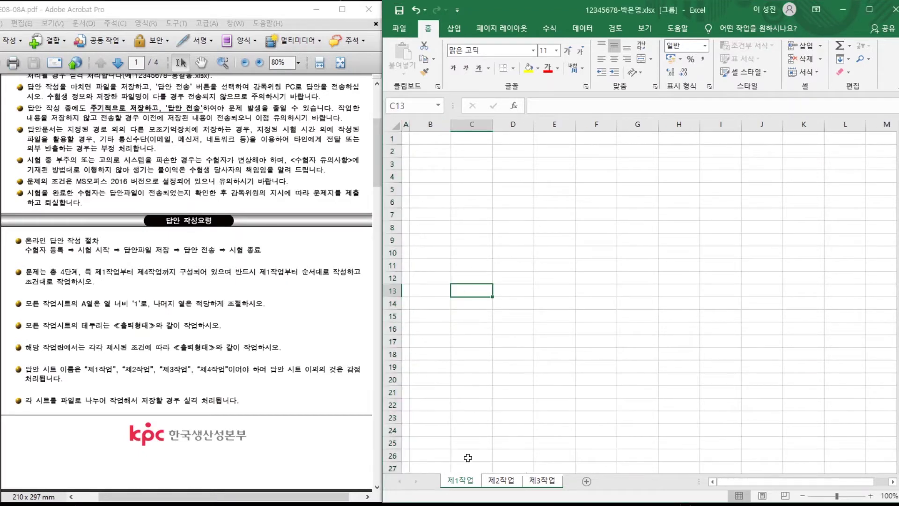
click(499, 482)
click(539, 480)
click(503, 480)
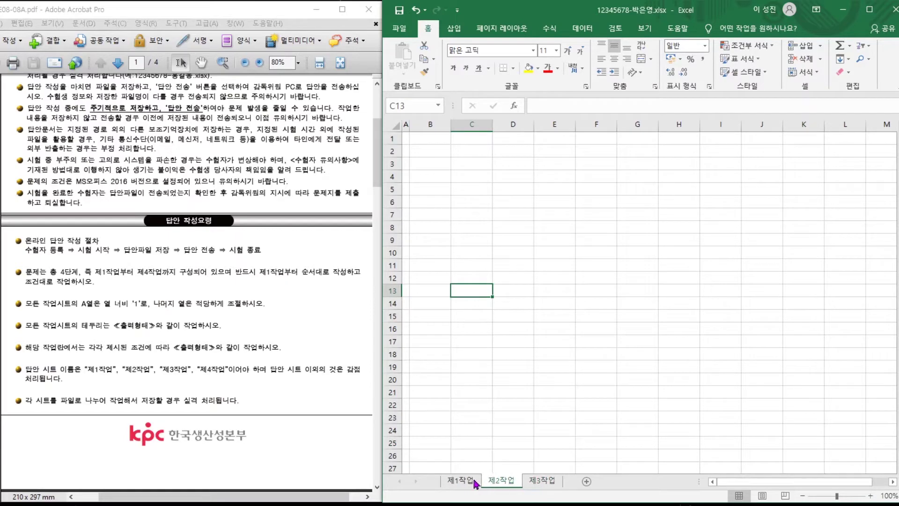
click(467, 480)
click(459, 396)
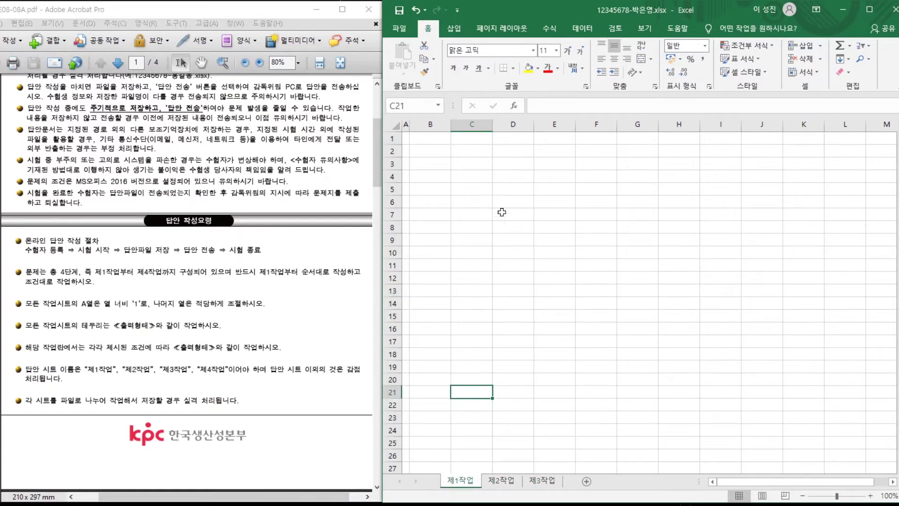
click(228, 293)
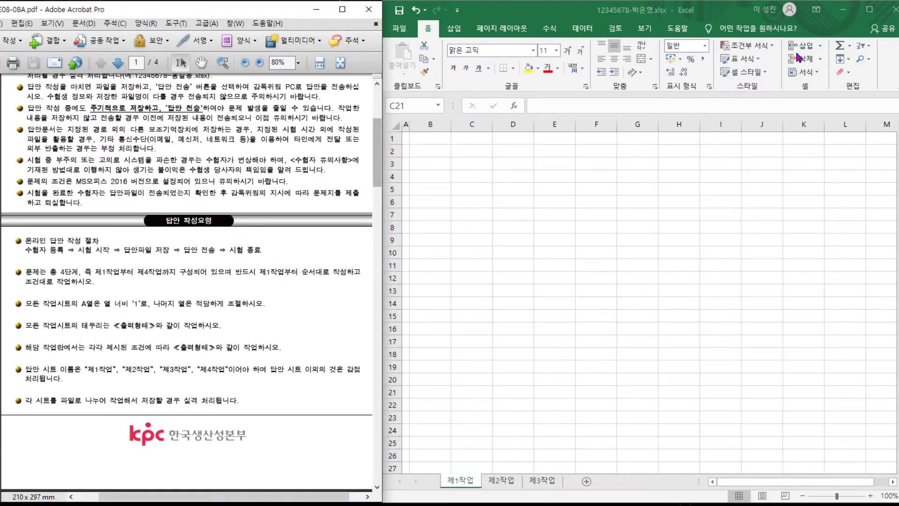
scroll(357, 240, down, 3)
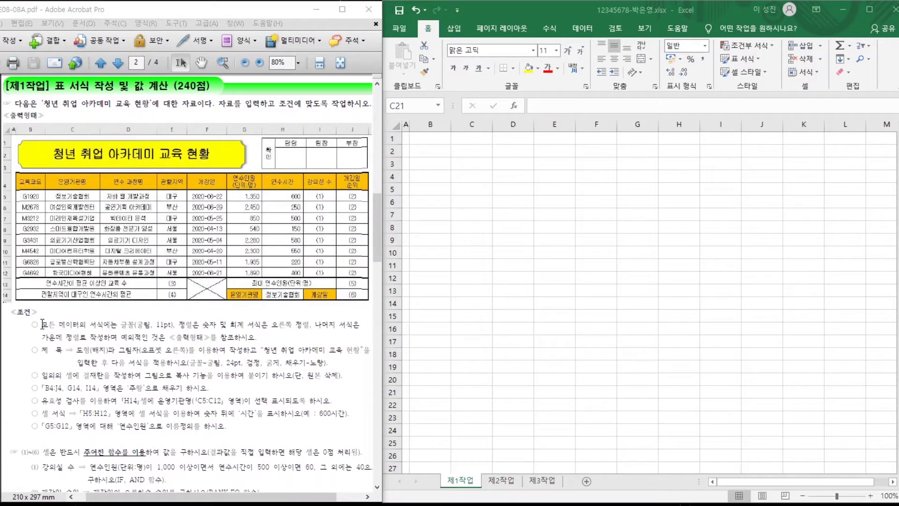
Apply the 굴림 font at size 11 to every cell of the 제1작업 sheet.
drag(42, 324, 127, 335)
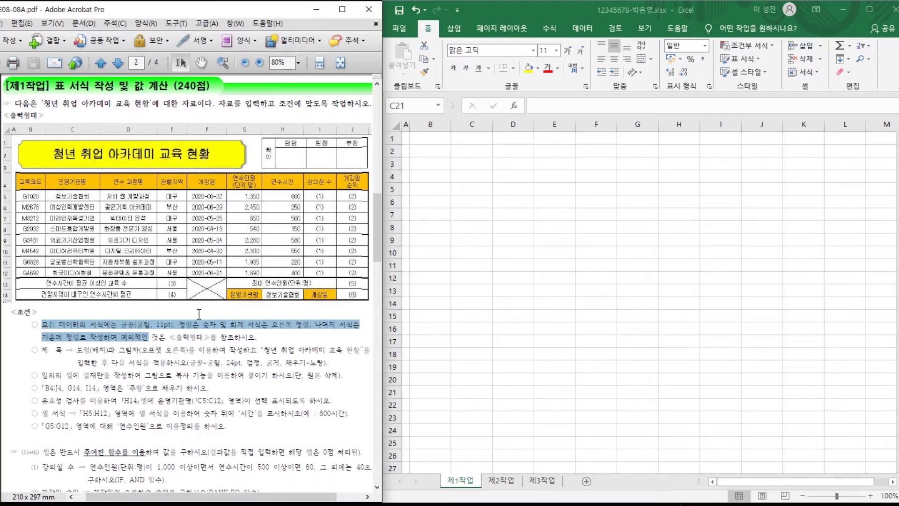
click(432, 153)
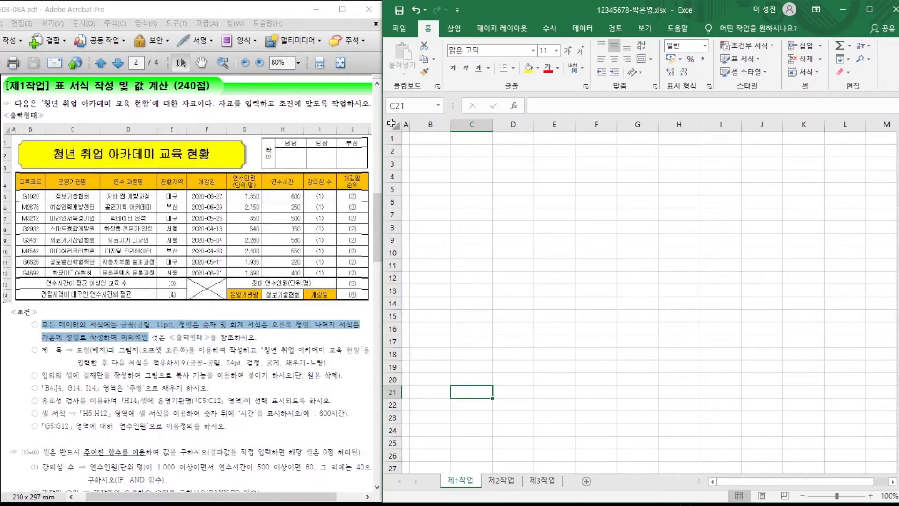
click(395, 126)
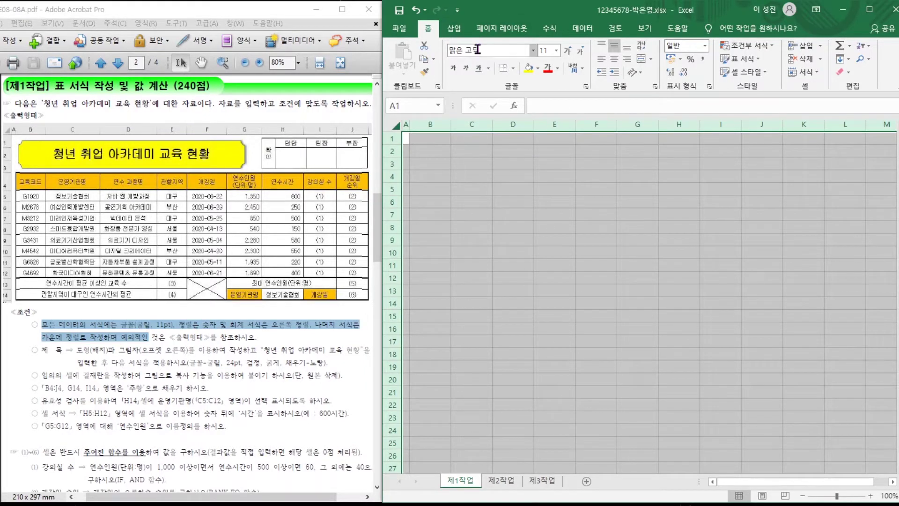
click(457, 50)
text(ㄱ)
key(Return)
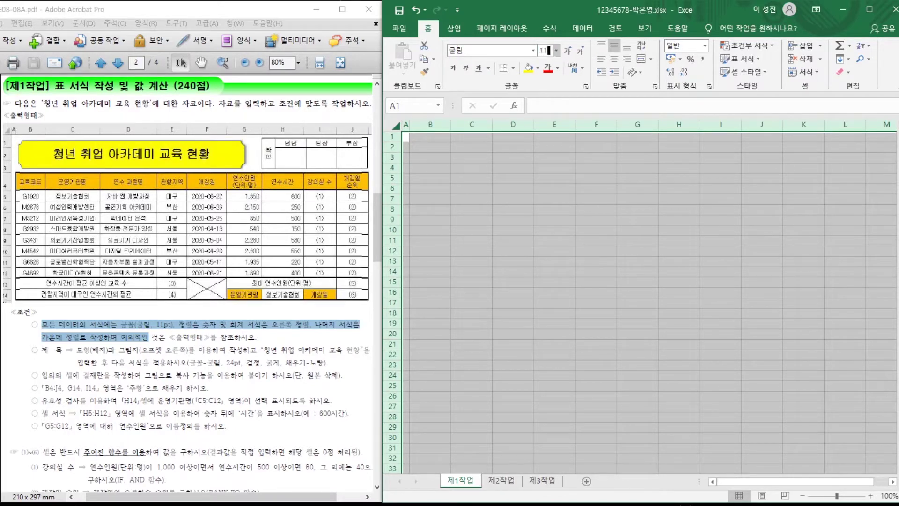
key(Return)
click(444, 187)
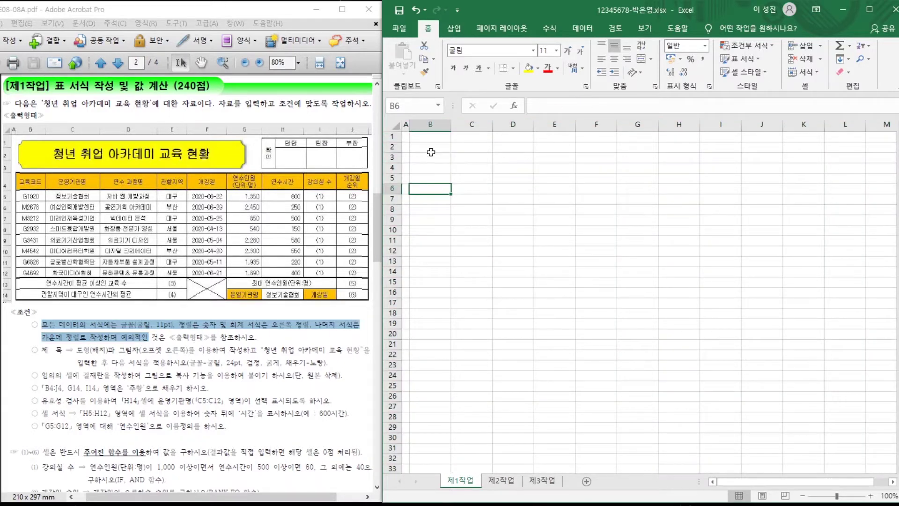
Enter headers 교육코드, 운영기관명, 연수 과정명, 관할지역 and 개강일 in B4:F4.
click(428, 168)
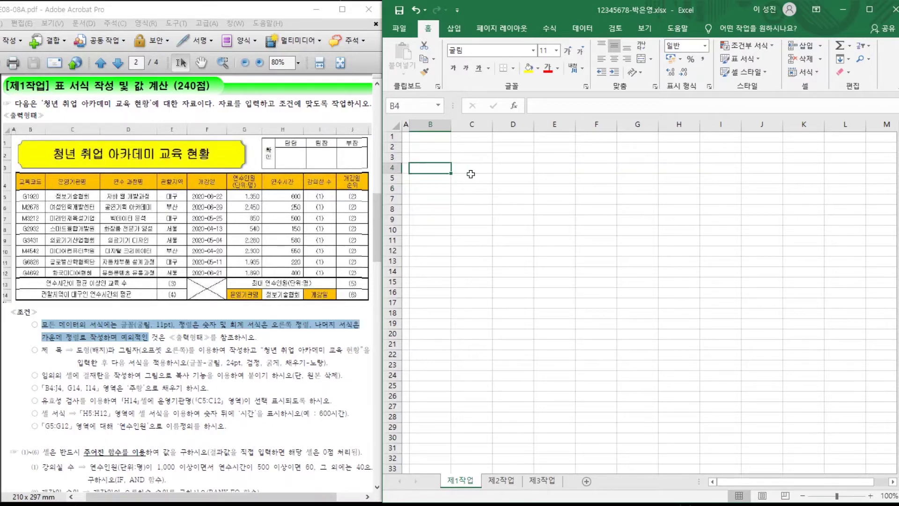
text(교육코드)
key(Tab)
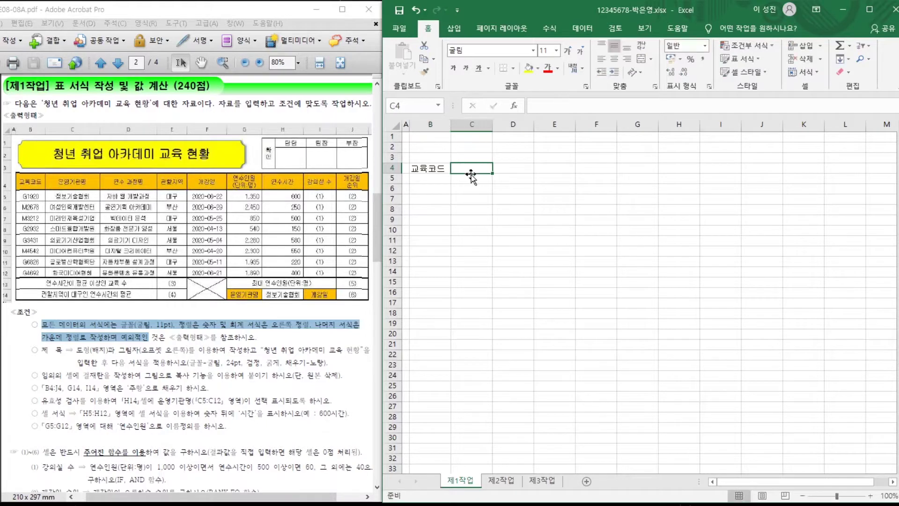
text(운영기관명)
key(Tab)
text(연수 과정명)
key(Tab)
text(관할지역)
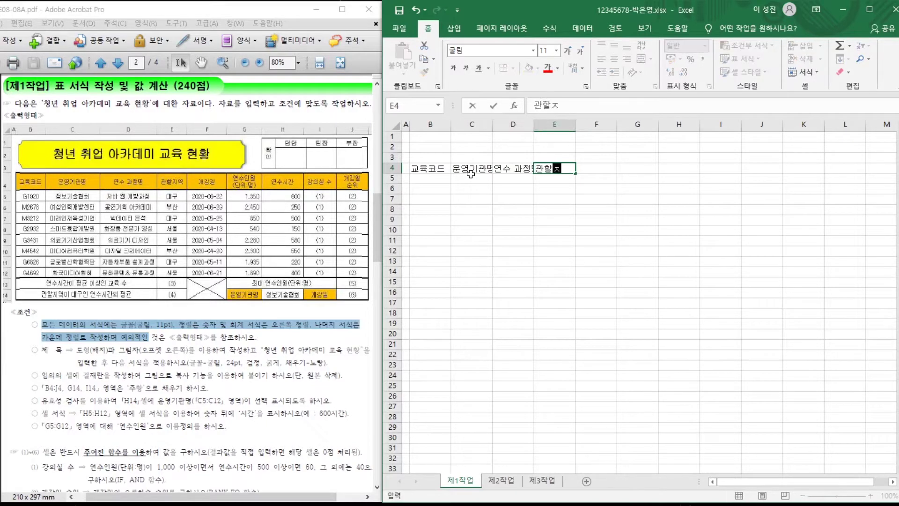
key(Tab)
text(개강일)
key(Tab)
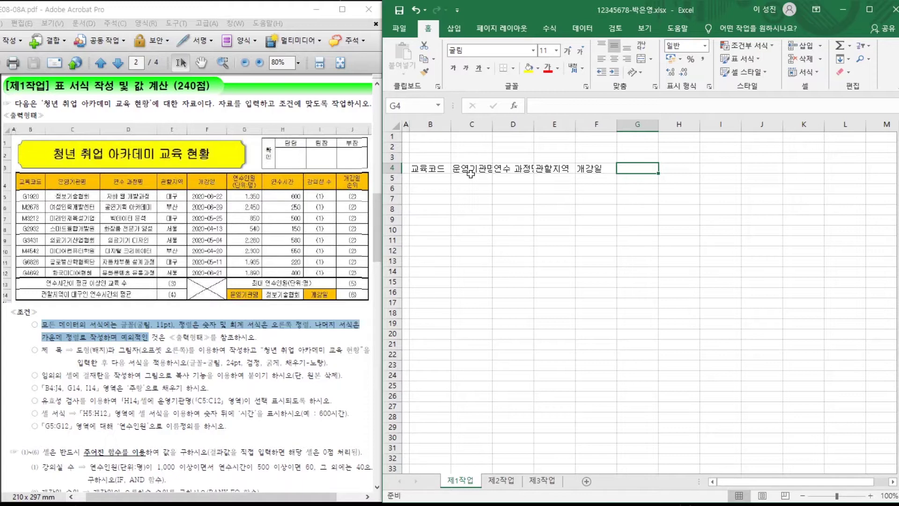
Enter G4:J4 headers: two-line 연수인원/(단위:명), 연수시간, 강의실 수, and two-line 개강일/순위.
text(연수인우)
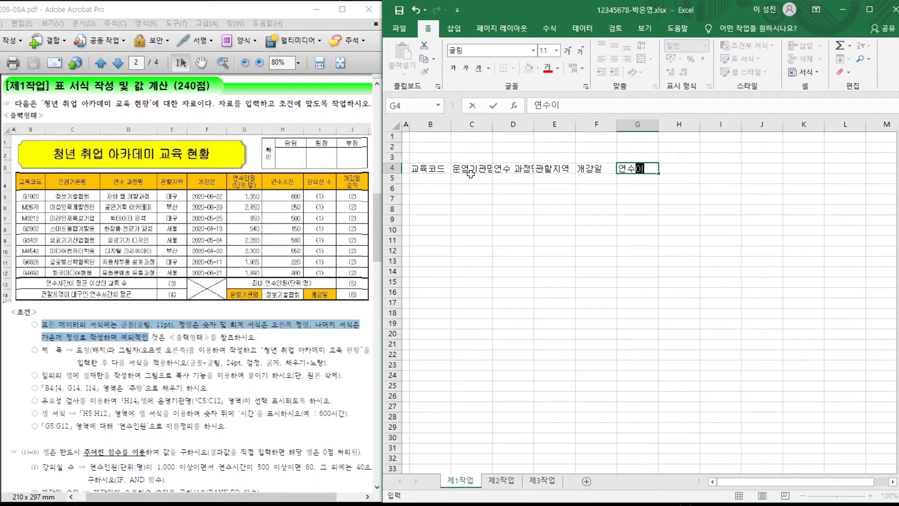
key(alt+Return)
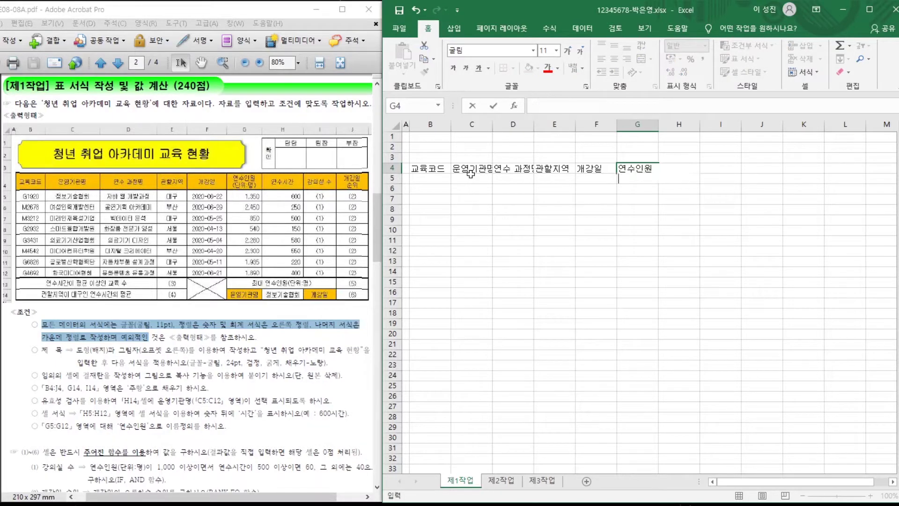
text((단위:명)
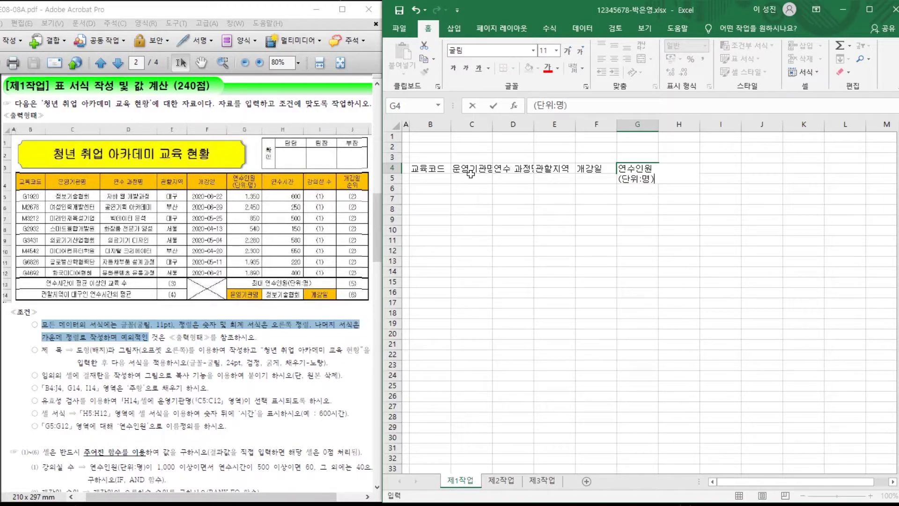
text())
key(Tab)
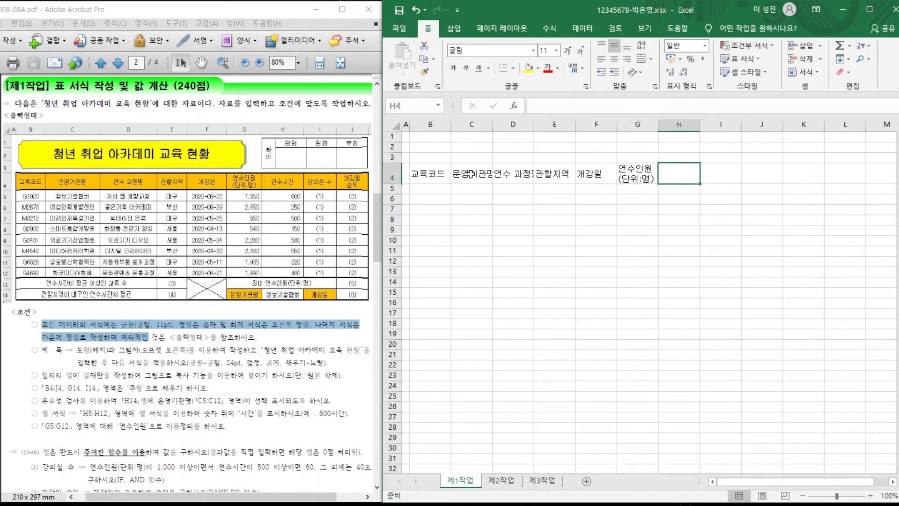
text(연수시간)
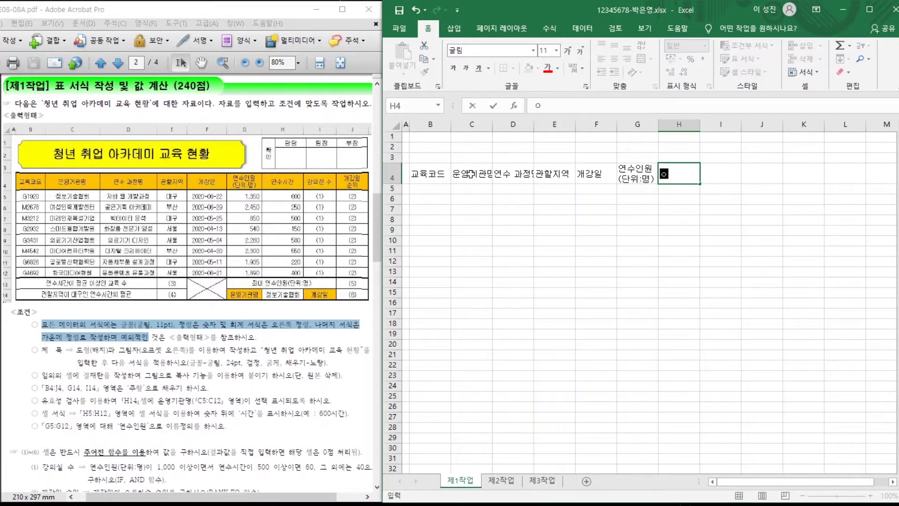
key(Tab)
text(강의실 수)
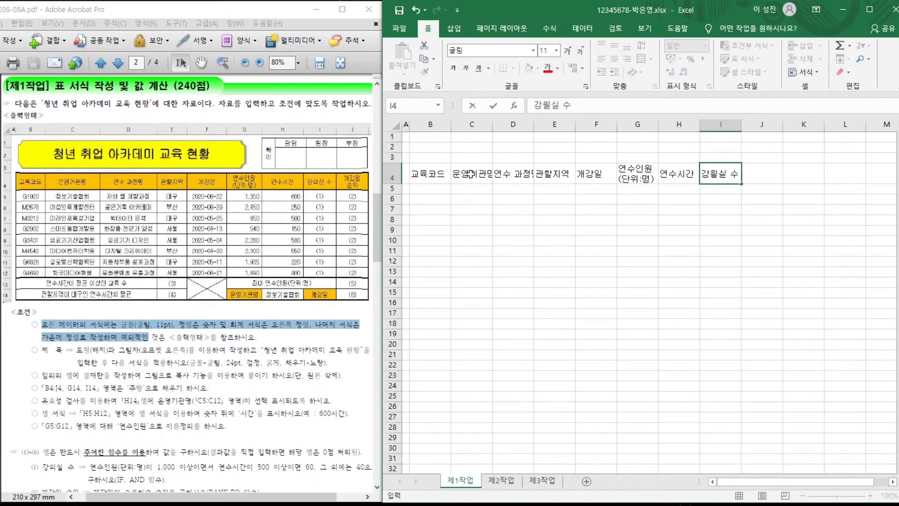
key(Tab)
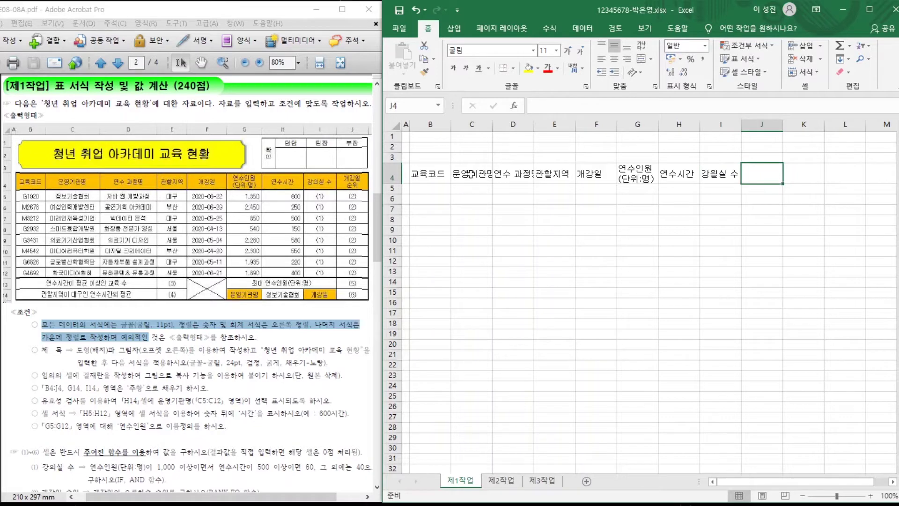
text(개강)
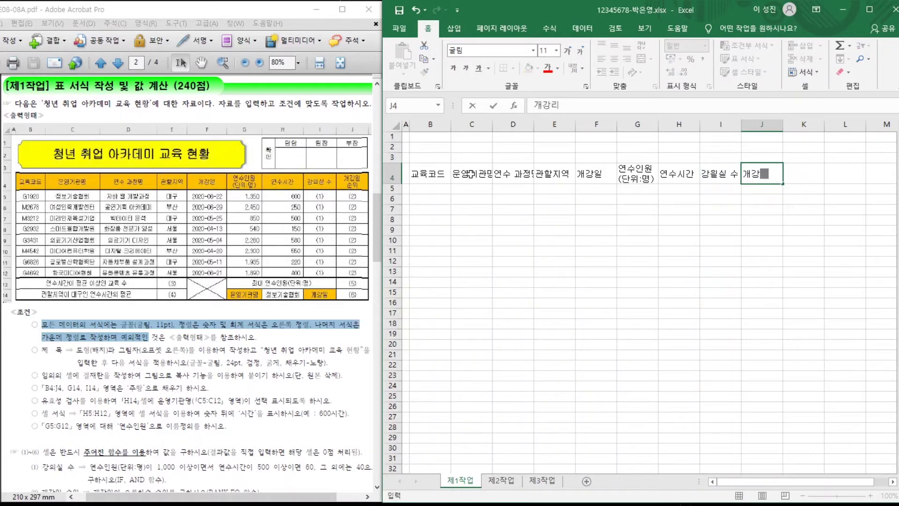
text(일)
key(alt+Return)
text(순위)
key(Return)
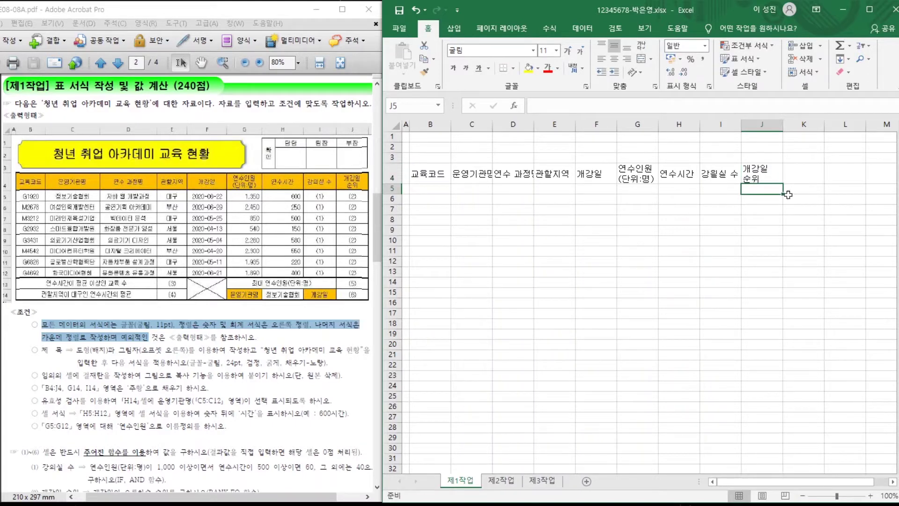
click(422, 190)
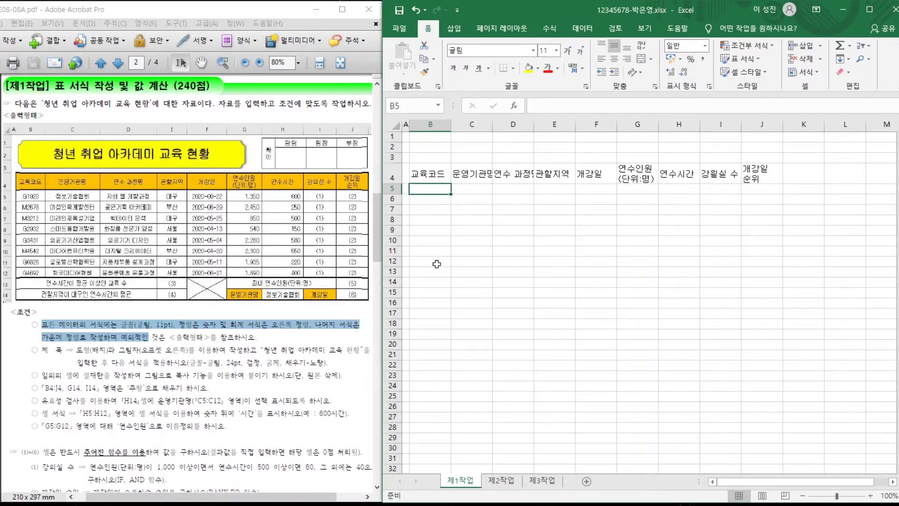
Enter the eight education codes, operating agency names and course names in B5:D12.
text(G1920 M2678 M3212 G2932 G)
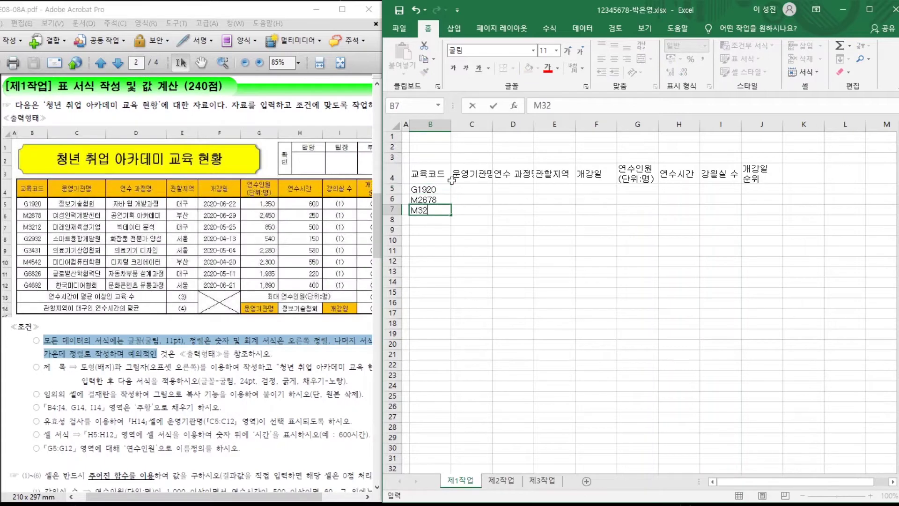
text(3431 M4542 G6826 G4692)
click(458, 188)
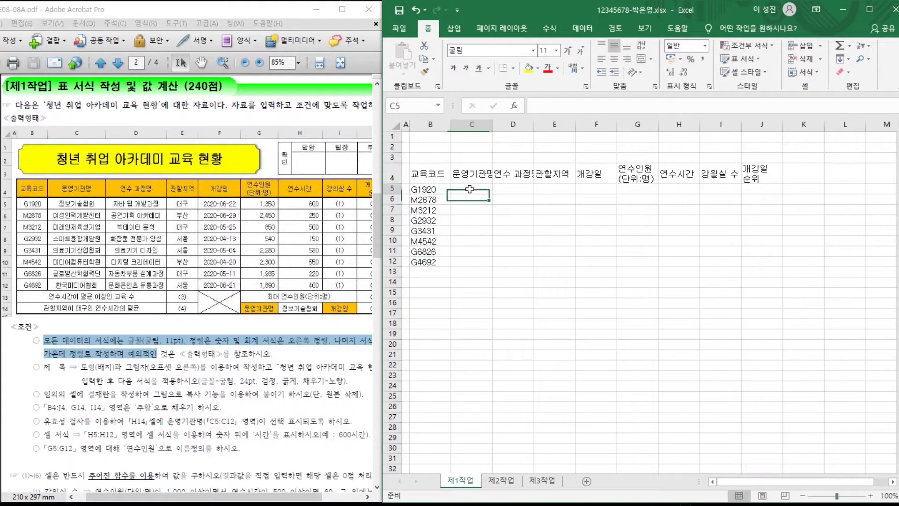
text(정보기술협회)
key(Return)
text(엿성인력개발센터 미래인재육성기업 스마트융합개발원 의료기기산업협회 미디어컴퓨터학원 그)
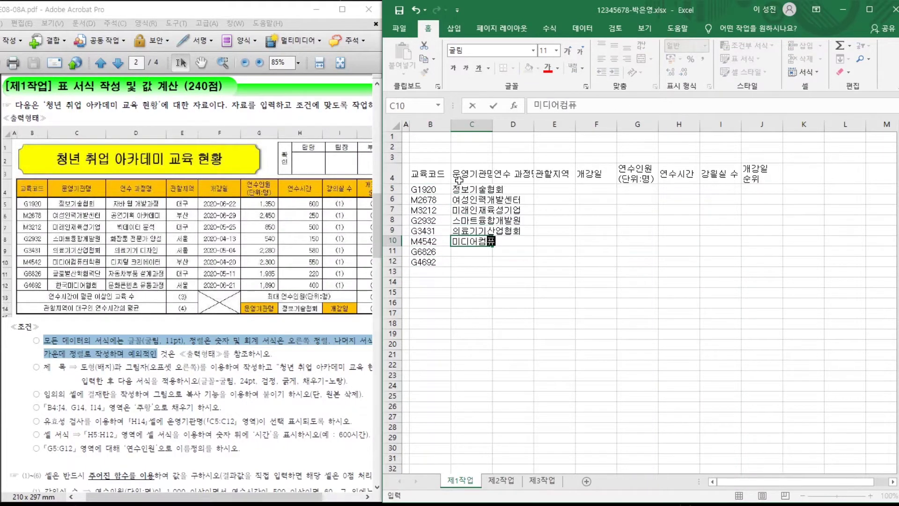
text(로벌산학협력단 한국미디어협회)
click(508, 190)
text(자바 웹 개발과정 공연기획 아카데미 빅데이터 분석 화장품 전)
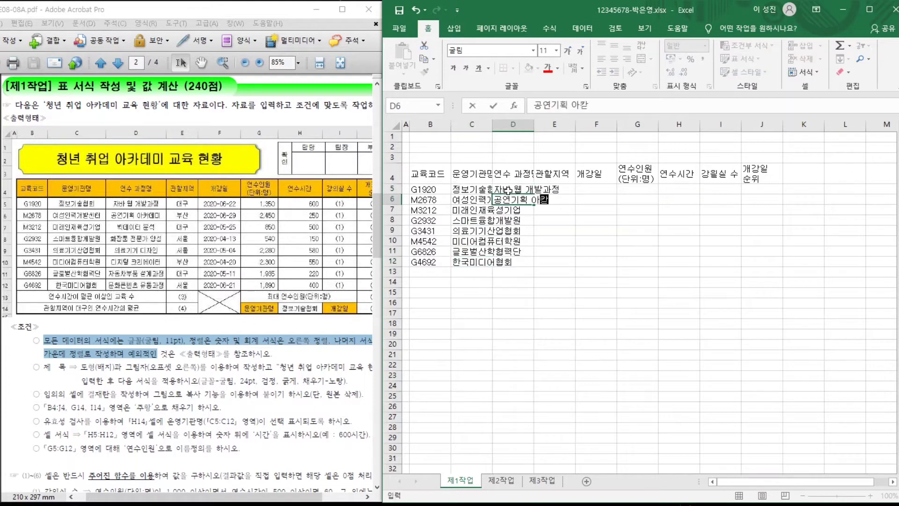
text(문가 양성 의료기기 디자인 디지털 크리에이터 자동차부품 설계과정 문화콘텐츠 유통과정)
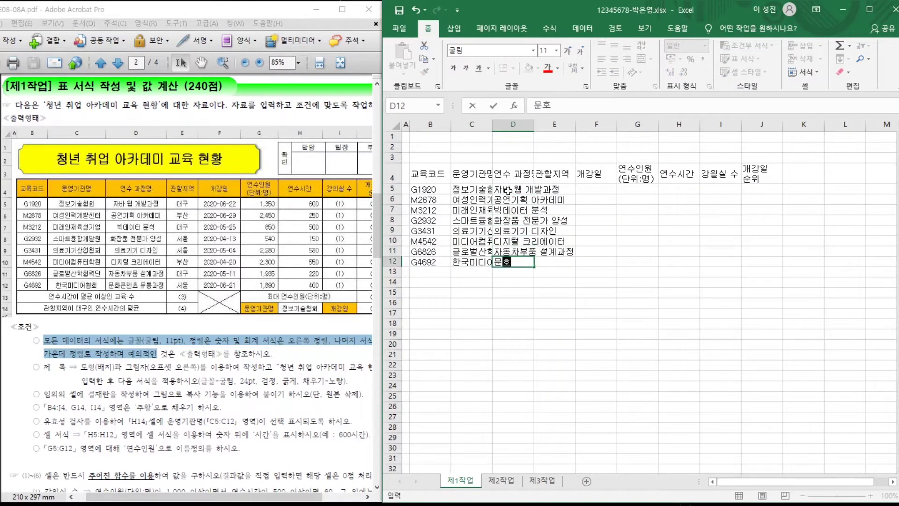
Enter regions, opening dates, enrolment counts and training hours in E5:H12.
click(558, 189)
text(대구 부산 대구 서울 서울 부산 대구 서울)
click(588, 186)
text(2020-06-22 2020-06-29 )
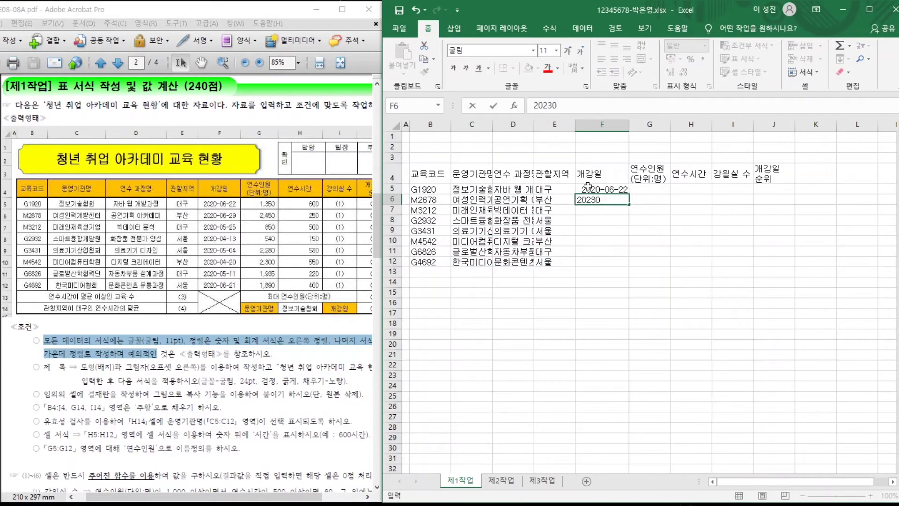
text(2020)
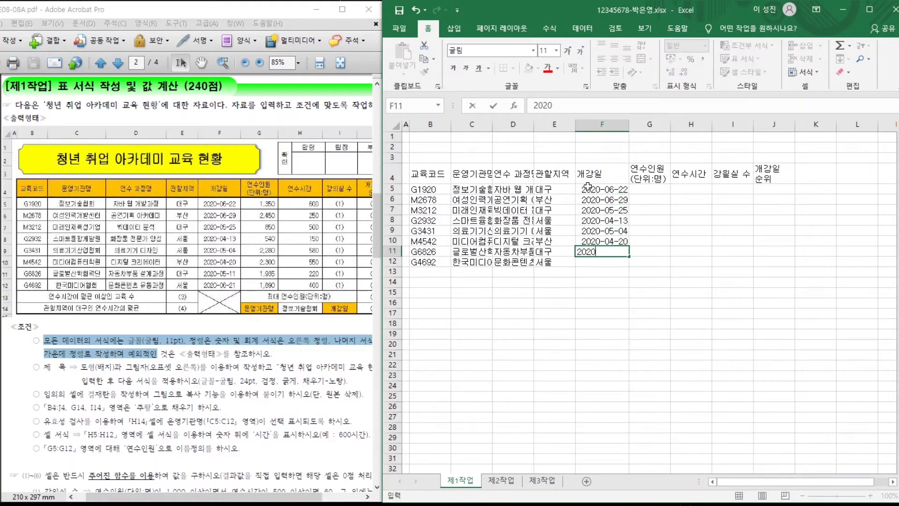
text(-05-25 2020-04-13 2020-05-04 2020-04-20 2020-05-11 2020-06-21)
click(650, 189)
text(1350 2450 850 540 2280 2300 1935 1890)
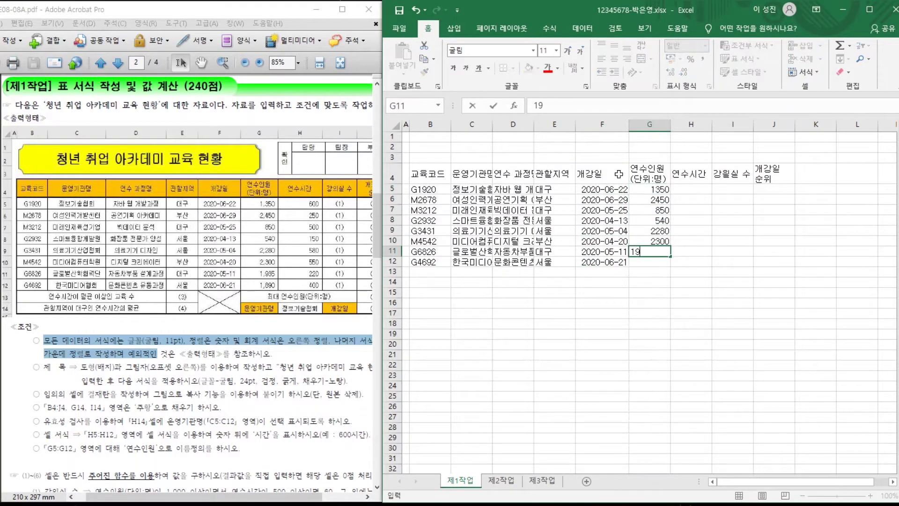
click(684, 191)
text(600 250 500 150 580 550 220 400)
Add summary labels in B13, B14, G13, G14 and I14, ending with 개강일.
click(428, 272)
text(연수시간)
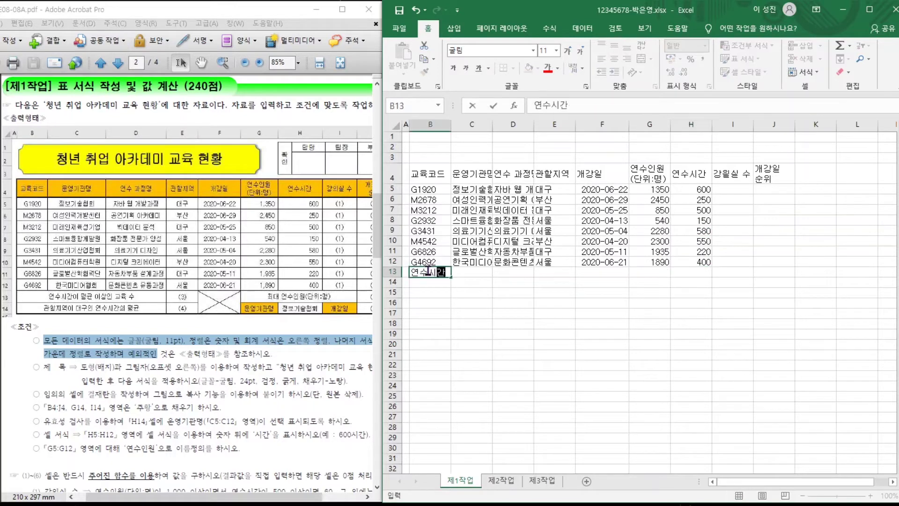
text(이 평균 이상인 교육 수)
key(Return)
text(관할지역이 대구인 연수시간의 평균)
click(650, 272)
text(최대 연수인원(단위:명))
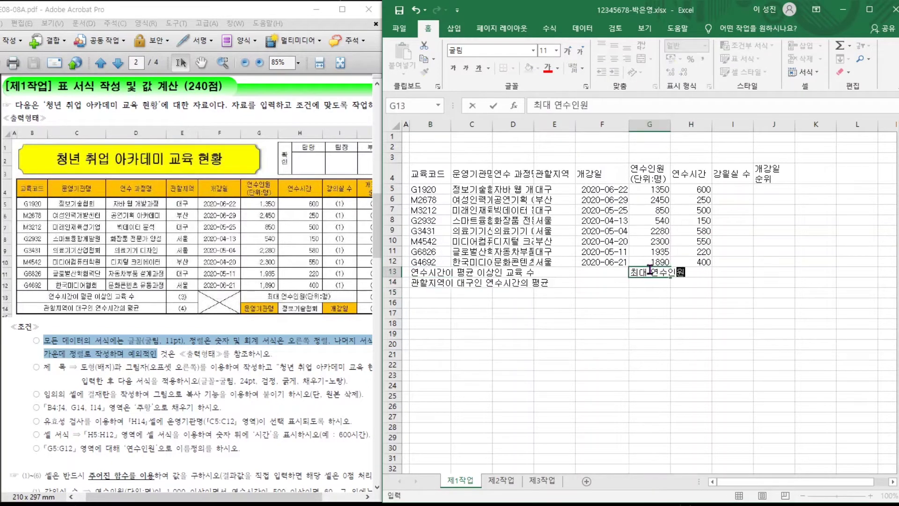
key(Return)
text(운영기관명)
key(Right)
key(Right)
text(개강일)
key(Return)
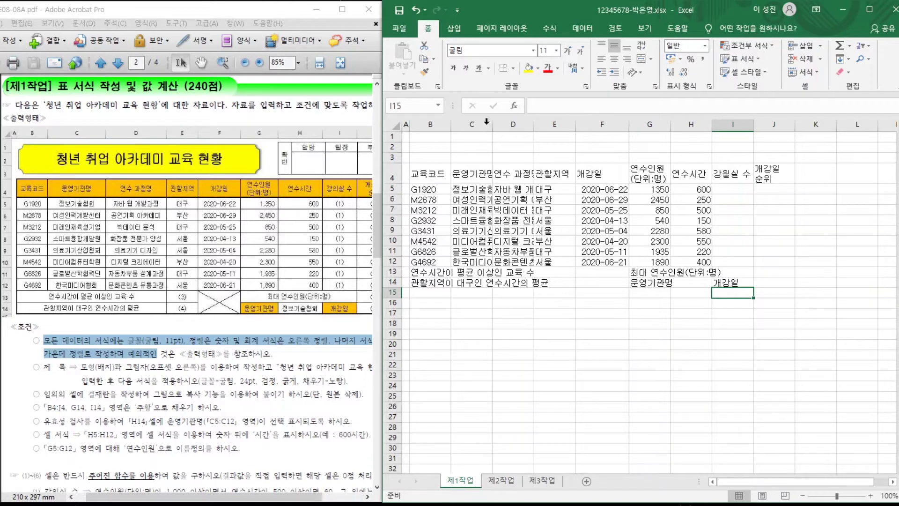
Widen columns C, D and G to fit their text, then select B4:J14.
drag(490, 124, 621, 126)
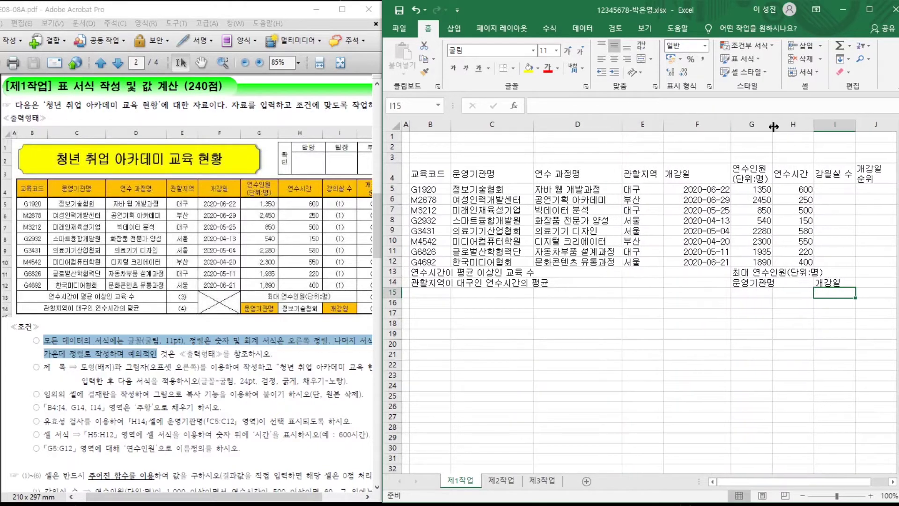
drag(768, 123, 786, 124)
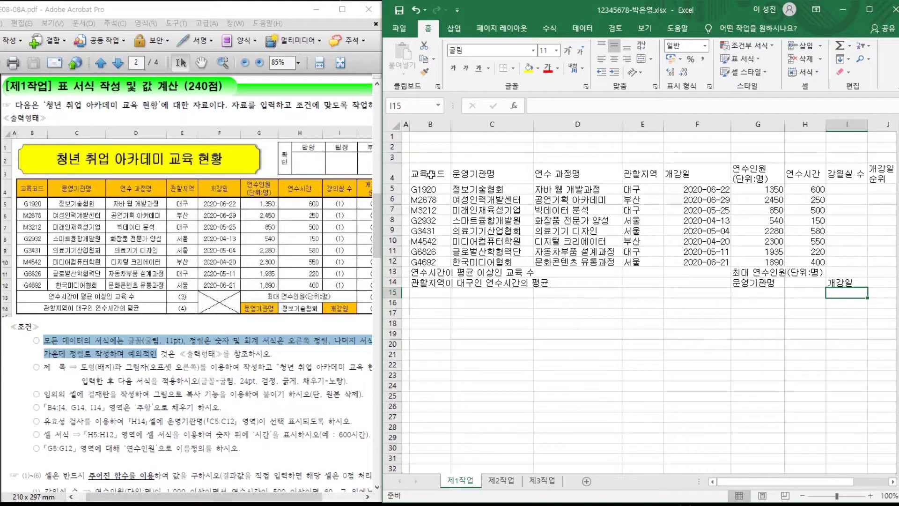
drag(431, 175, 889, 281)
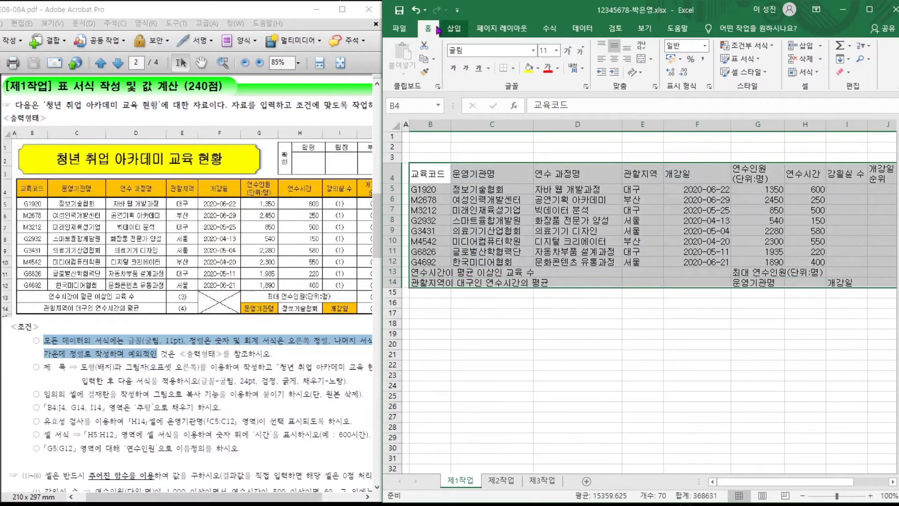
Add all borders to B4:J14 and merge-center B13:D13 and B14:D14.
click(514, 69)
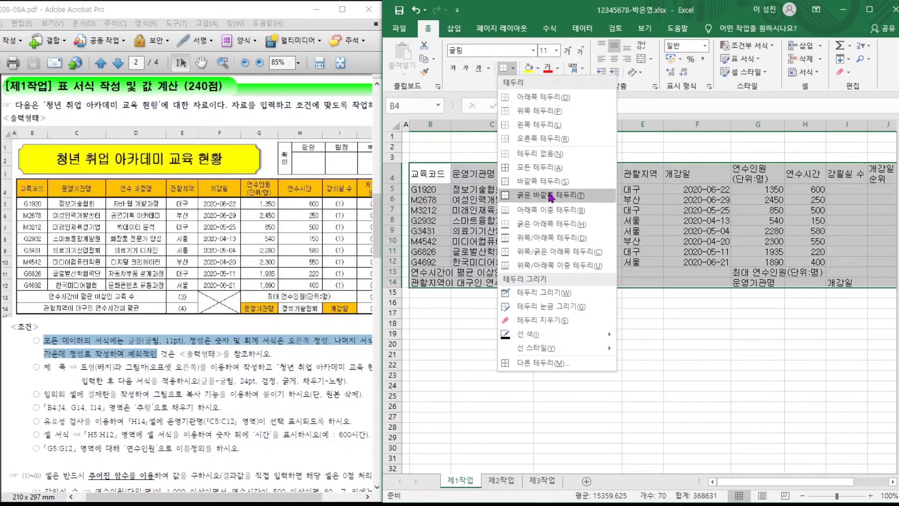
click(535, 174)
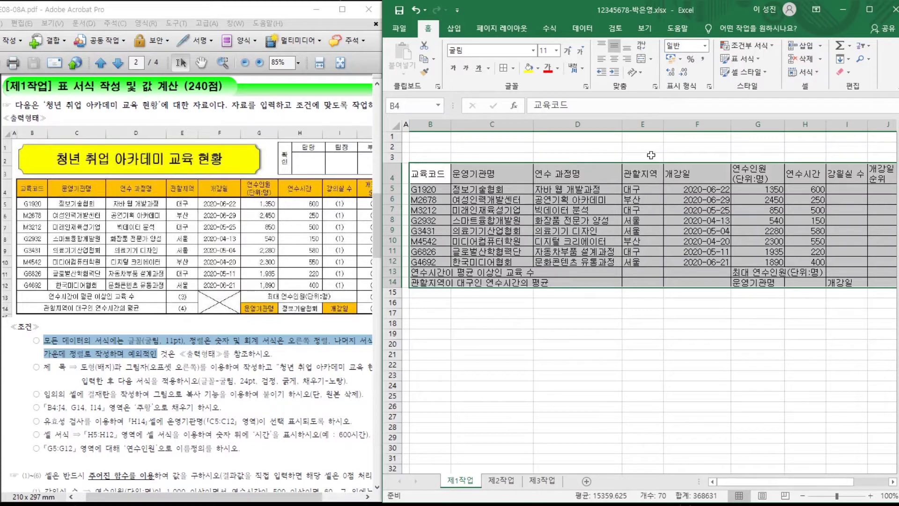
drag(439, 273, 564, 275)
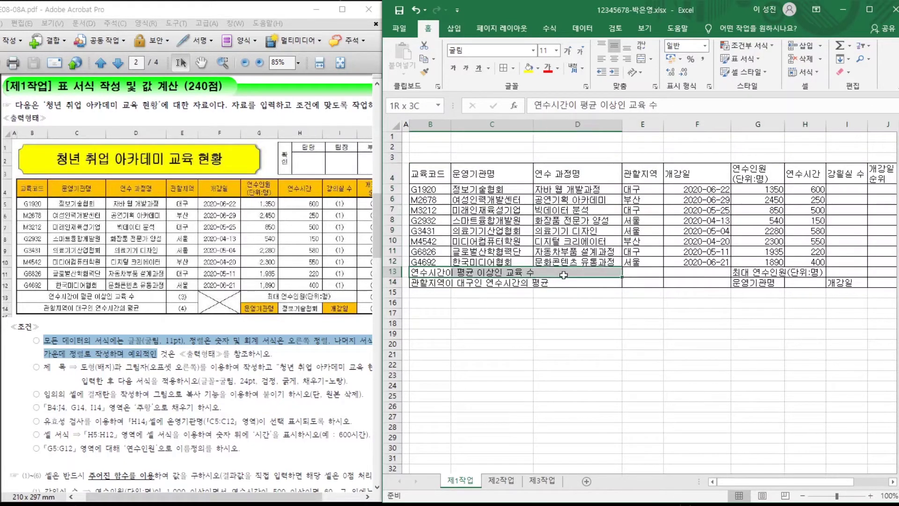
click(640, 59)
drag(440, 283, 555, 280)
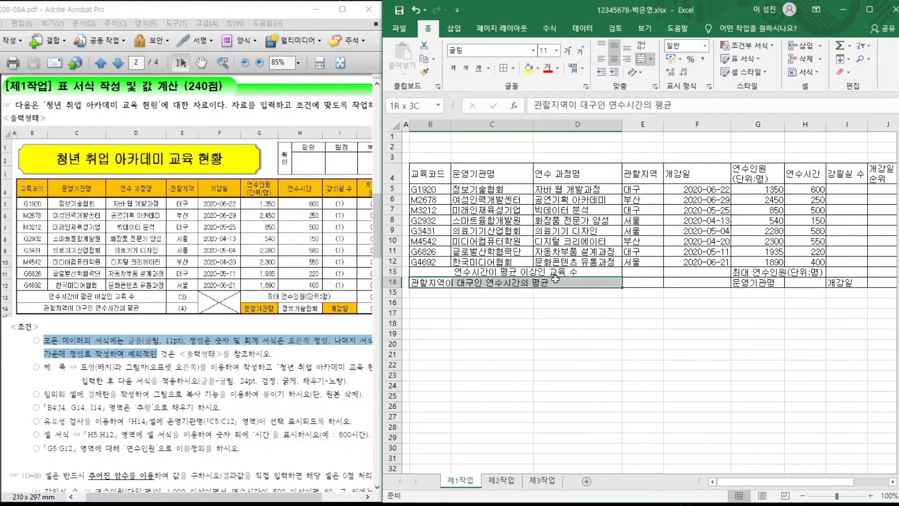
click(641, 59)
Merge F13:F14 and merge-center G13:H13.
drag(688, 269, 689, 280)
click(640, 59)
drag(750, 272, 806, 272)
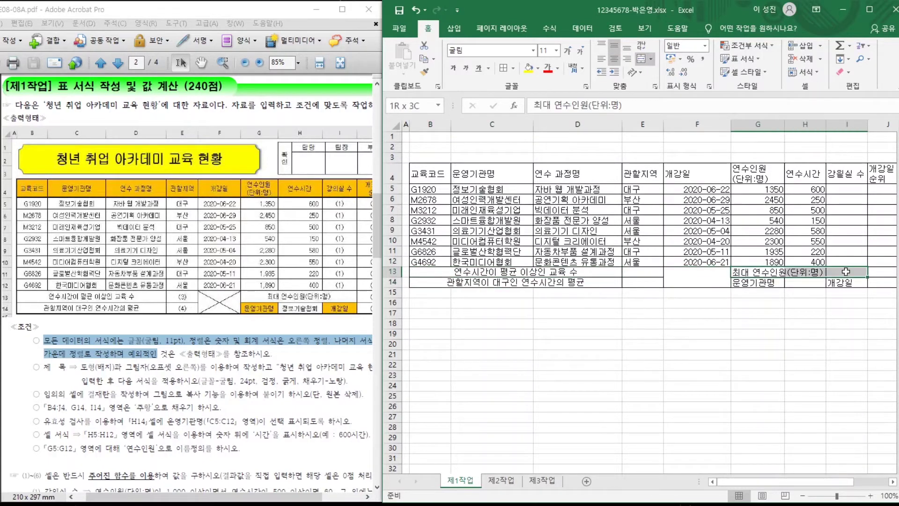
click(640, 59)
click(577, 334)
click(171, 348)
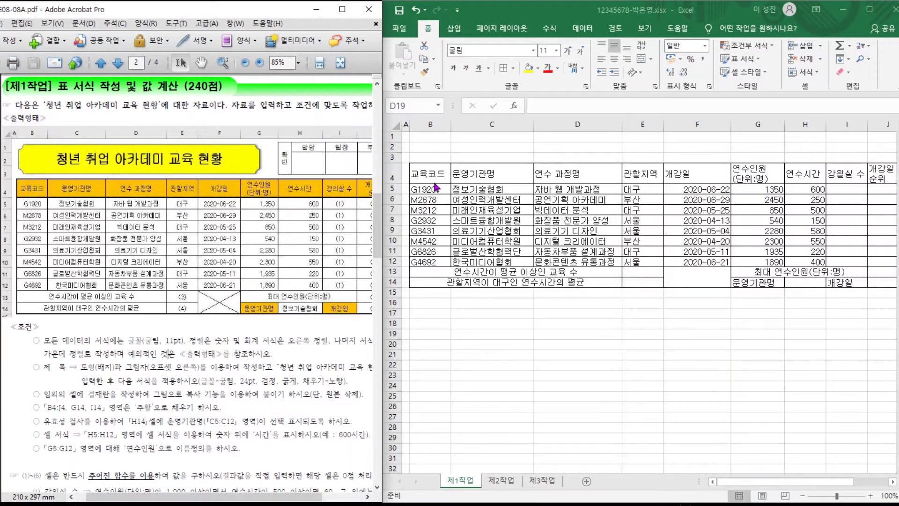
drag(435, 181, 885, 281)
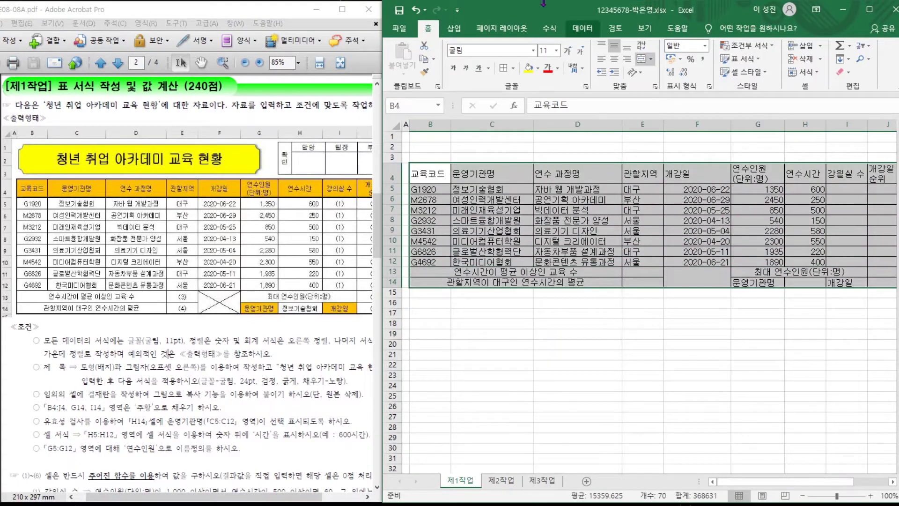
Center B4:J14, right-align G5:H12, and apply comma style to G5:G12.
click(617, 60)
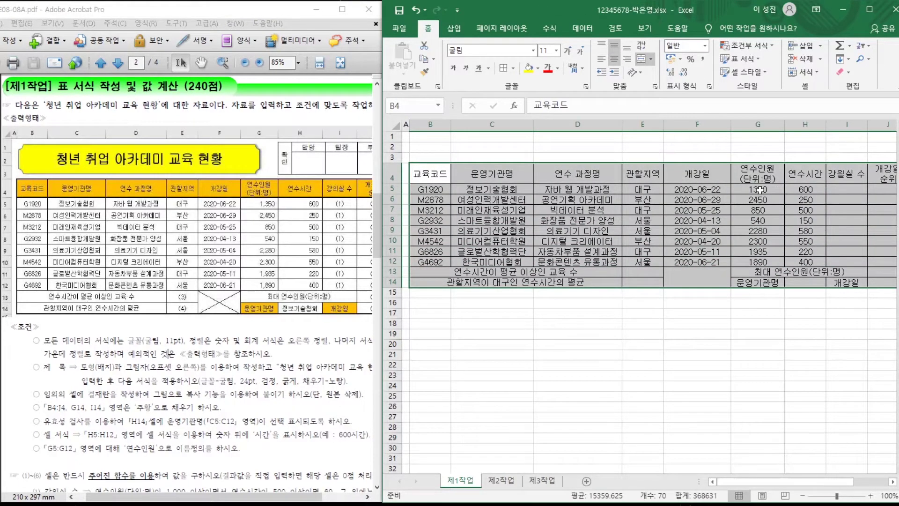
click(765, 190)
drag(765, 190, 814, 265)
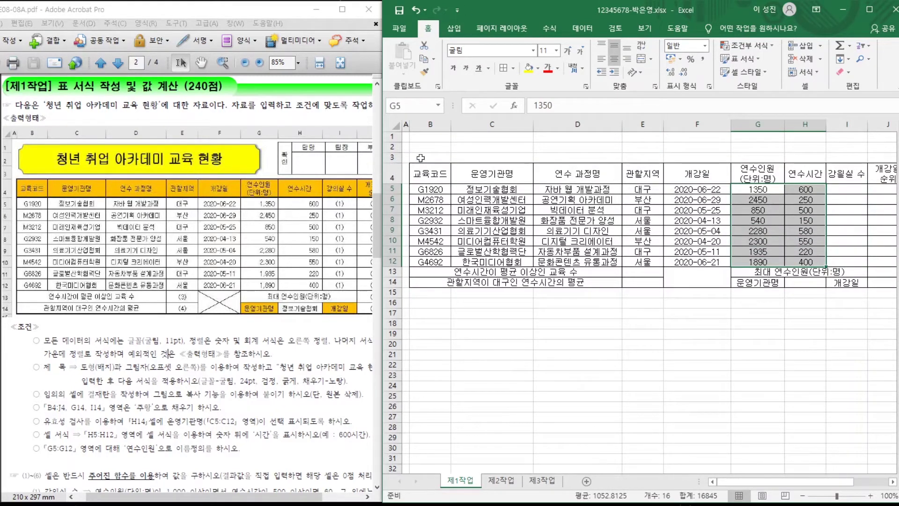
click(627, 59)
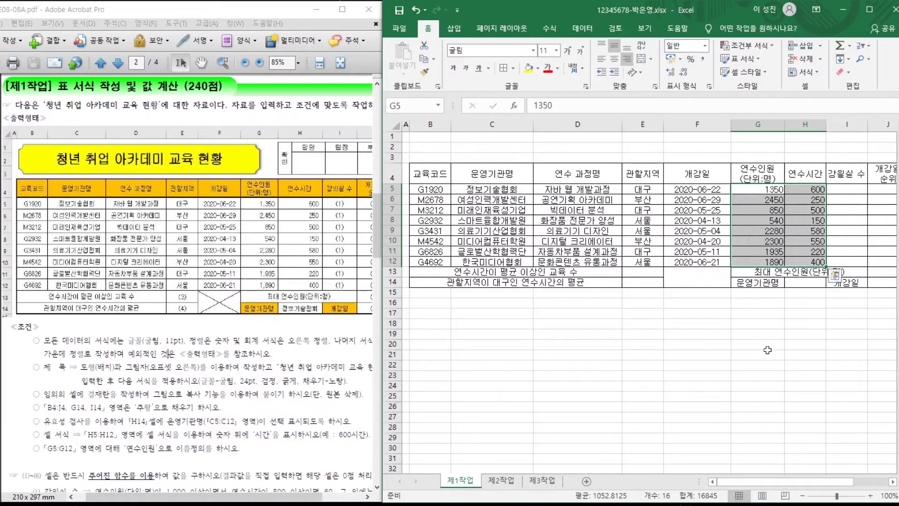
click(768, 350)
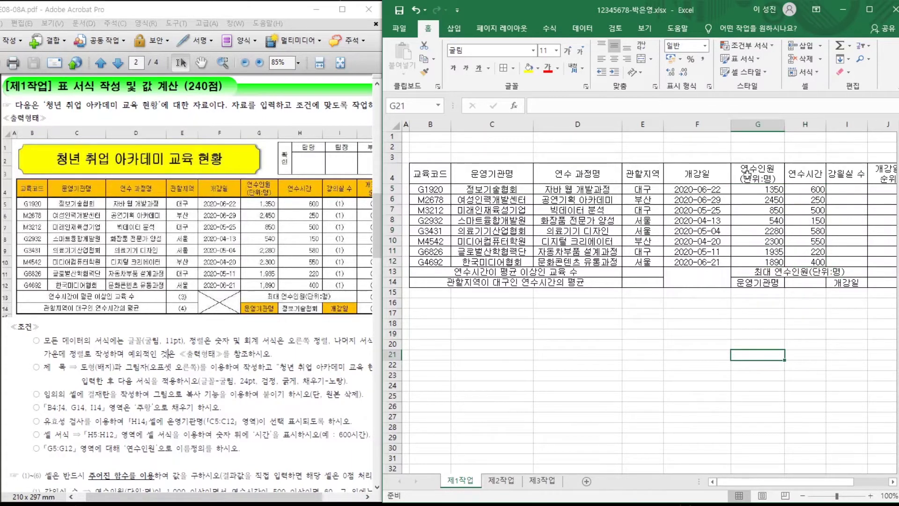
drag(745, 191, 751, 259)
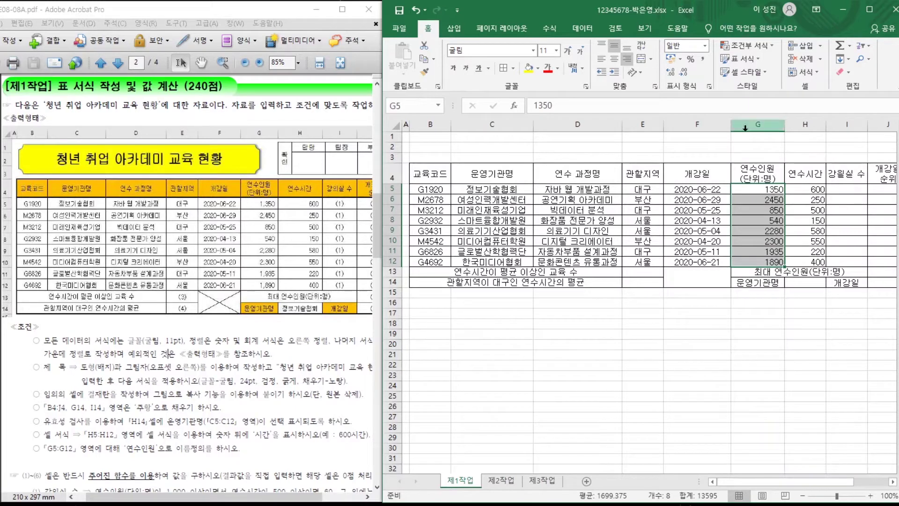
click(704, 63)
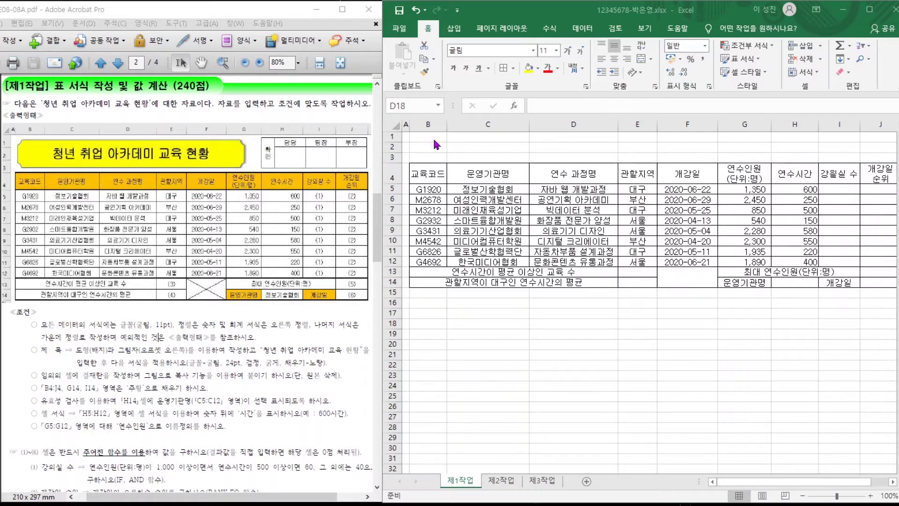
Increase the height of rows 1–3 to 19.50.
drag(392, 136, 390, 158)
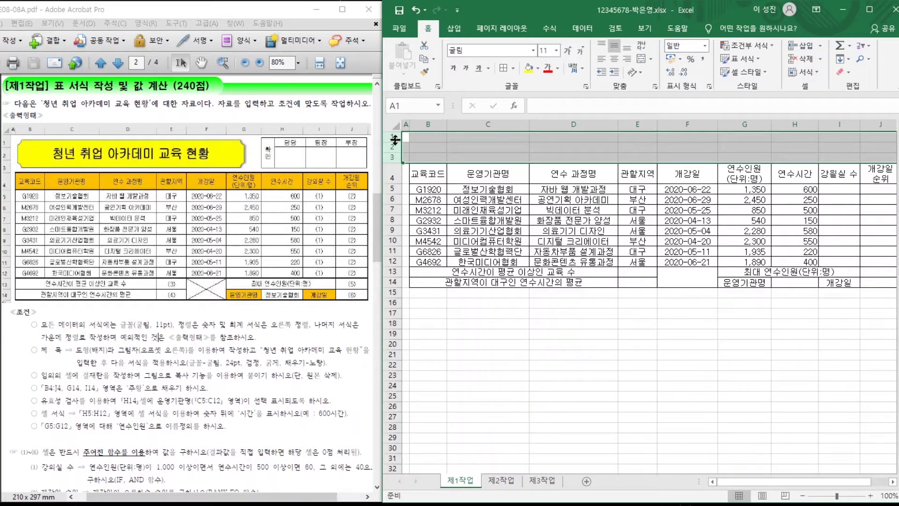
drag(395, 139, 395, 148)
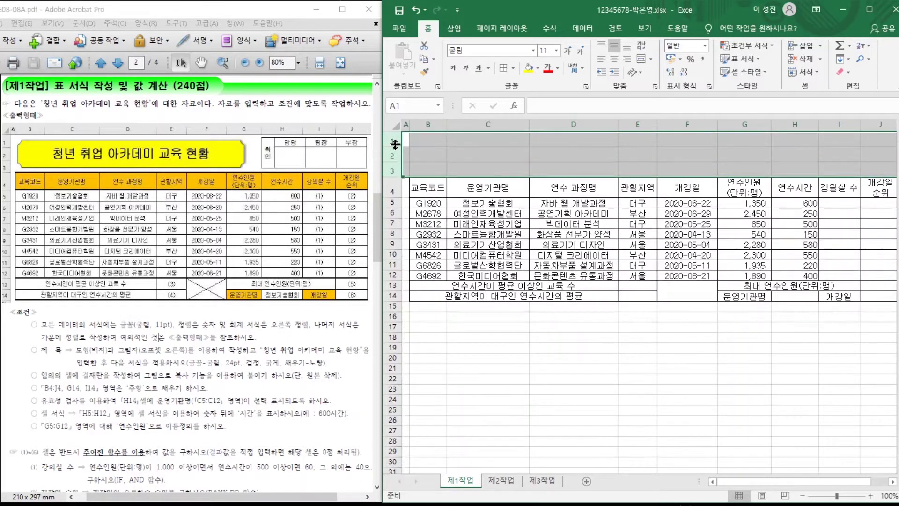
click(460, 162)
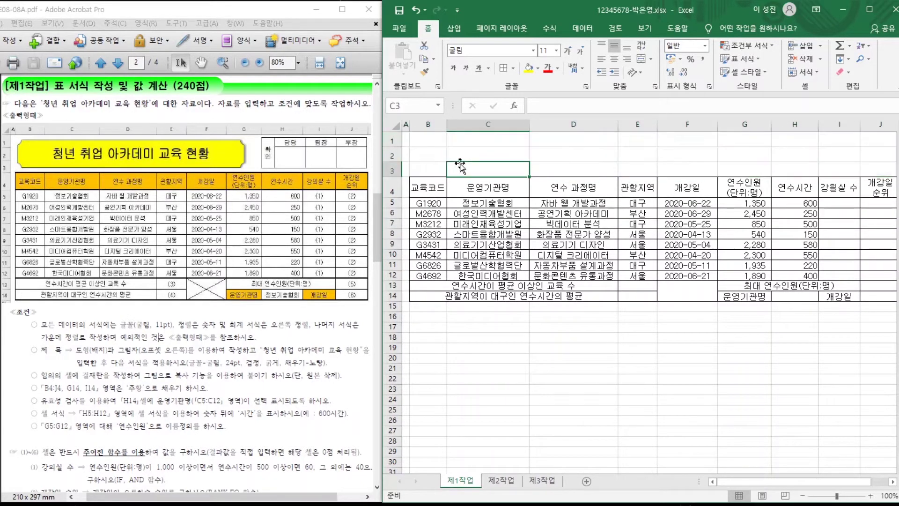
Draw a badge shape over B1:G3 and type the title 청년 취업 아카데미 교육 현황 into it.
click(454, 29)
click(498, 59)
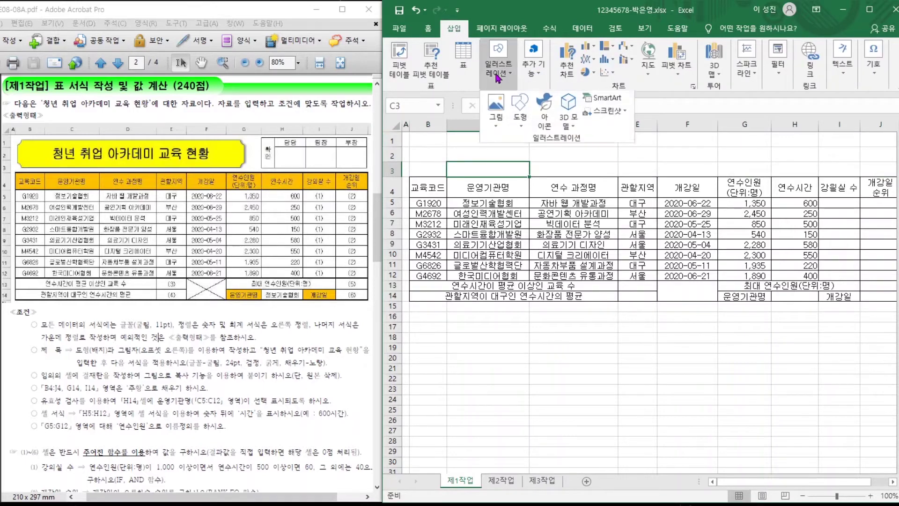
click(521, 112)
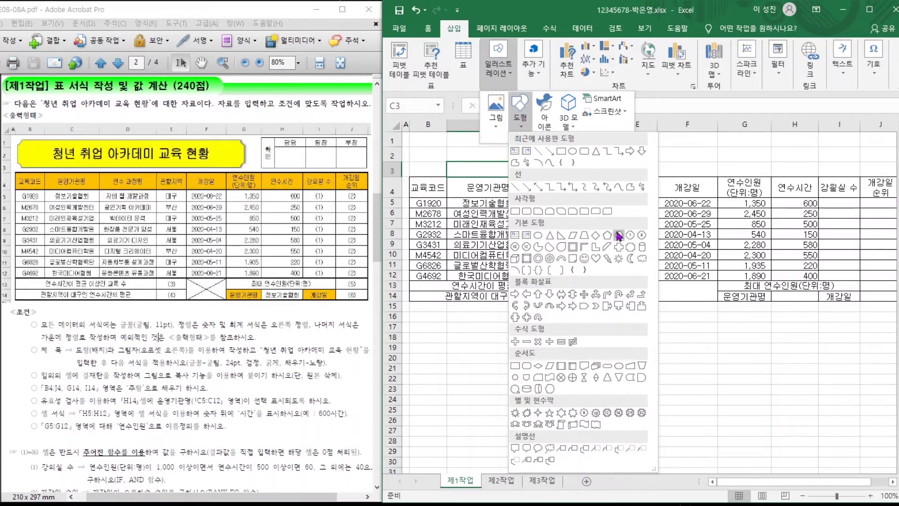
click(630, 251)
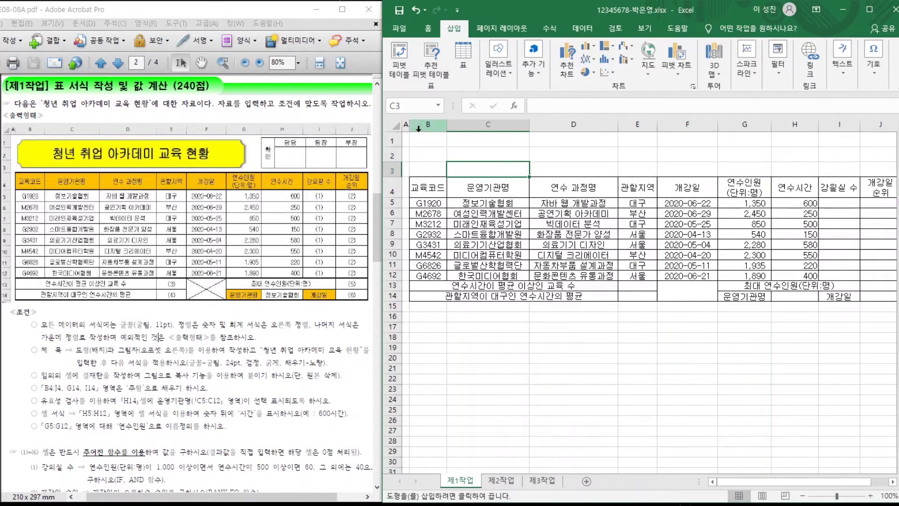
mouse_move(413, 136)
mouse_down()
mouse_move(592, 174)
mouse_move(732, 163)
mouse_move(744, 174)
mouse_up()
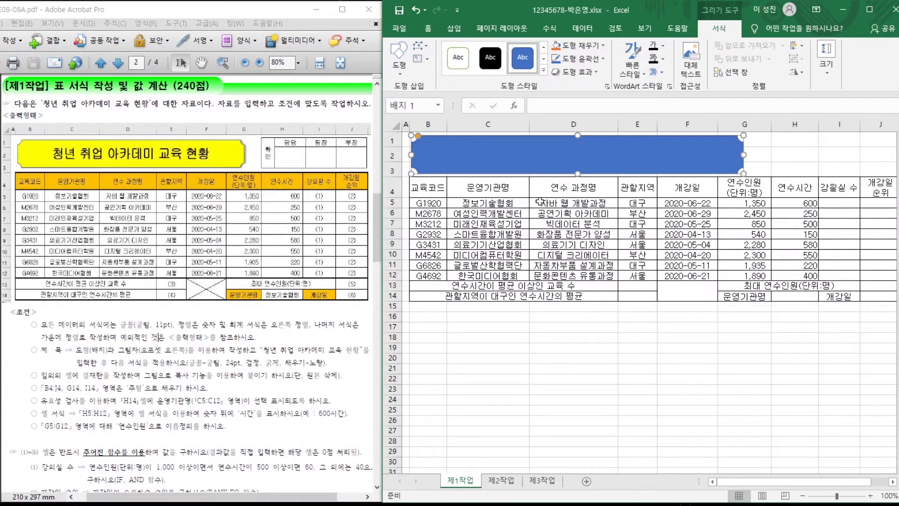
text(청년 취업 아카데미 교육 현황)
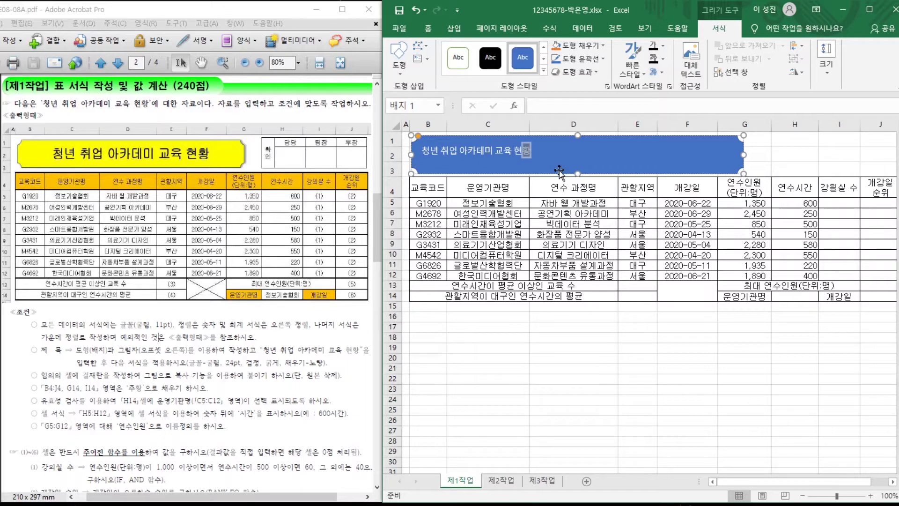
Finish entering the title text and select the blue title shape.
click(514, 155)
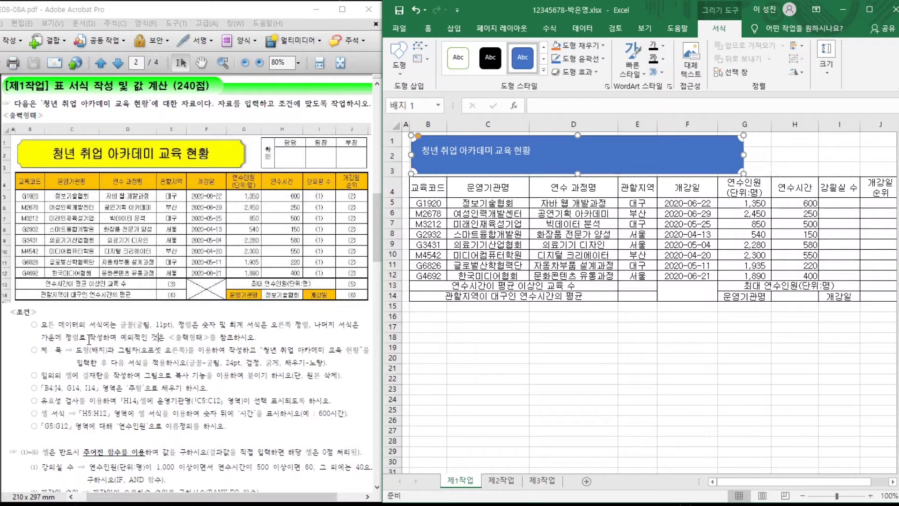
drag(77, 350, 228, 352)
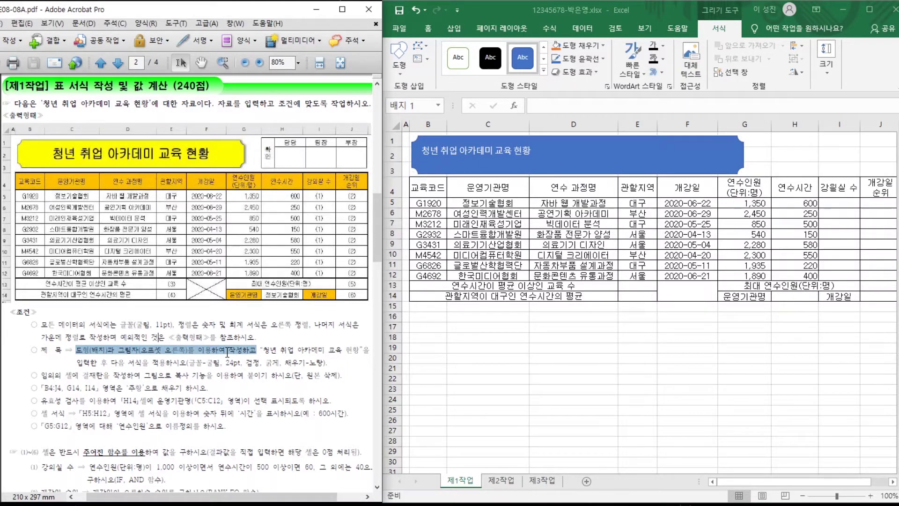
click(589, 151)
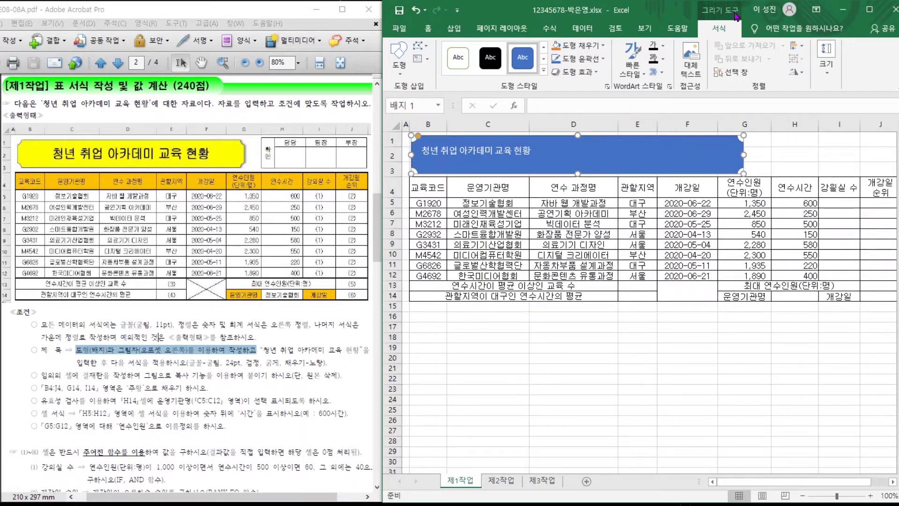
mouse_move(746, 33)
mouse_down()
mouse_move(721, 39)
mouse_move(703, 2)
mouse_up()
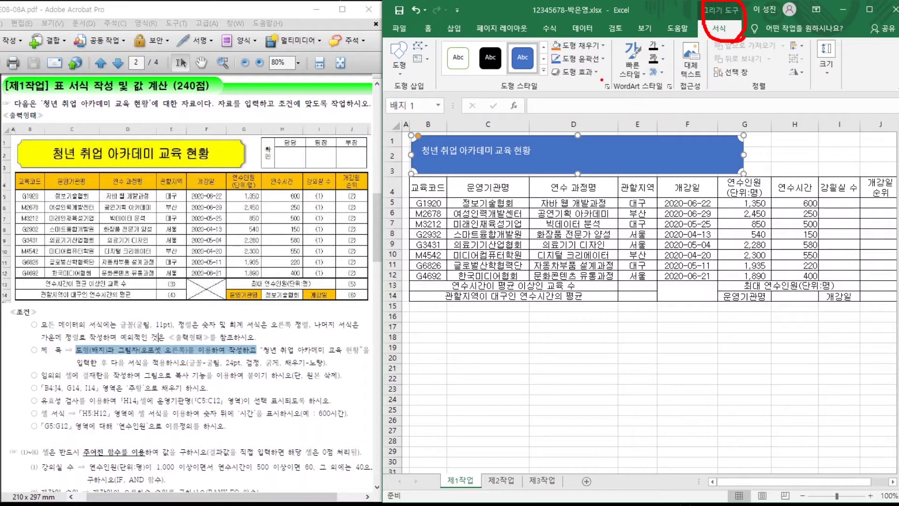
drag(602, 81, 562, 83)
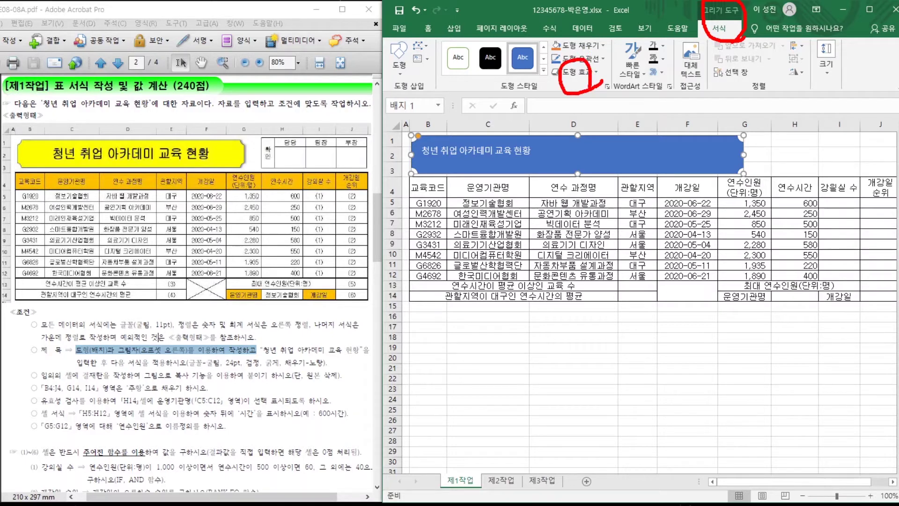
key(Escape)
Give the title shape an outer shadow effect.
click(585, 71)
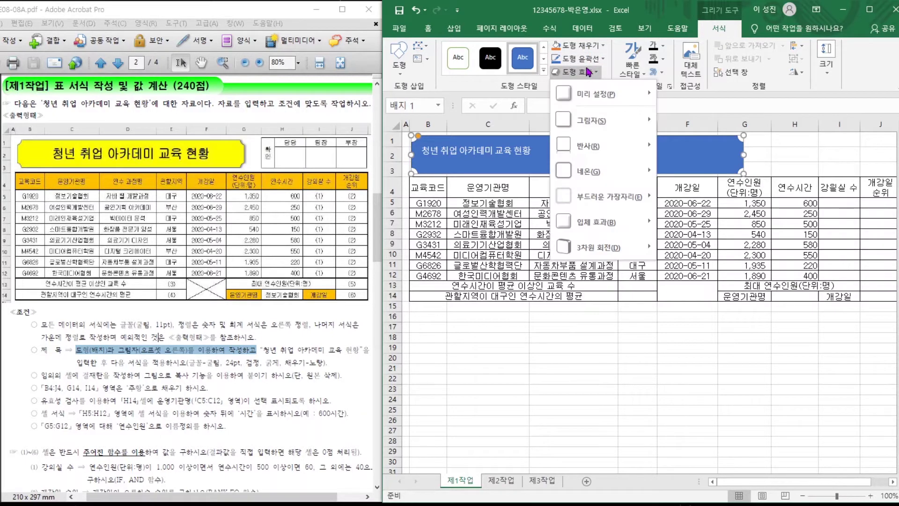
mouse_move(593, 126)
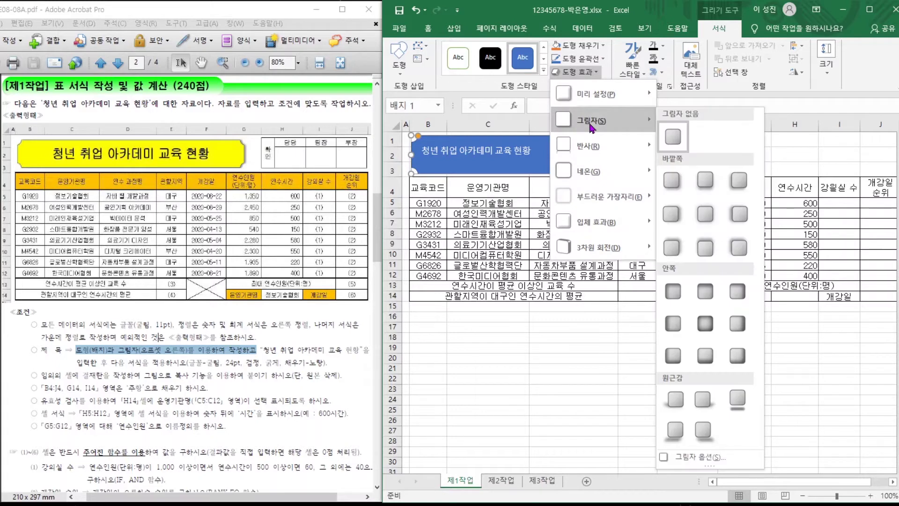
click(672, 217)
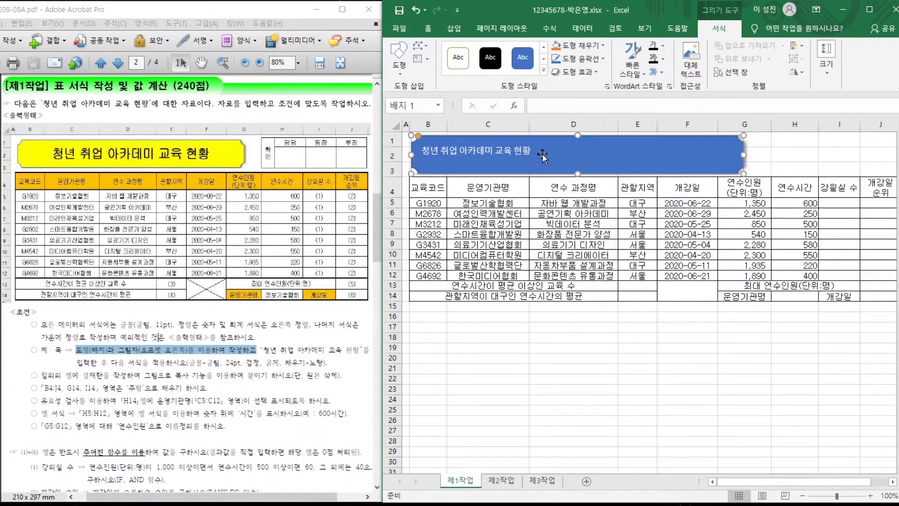
click(427, 28)
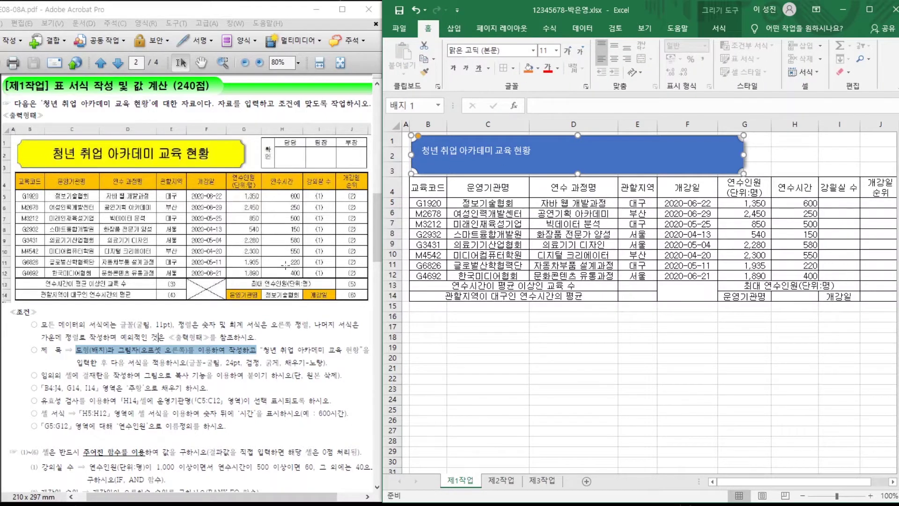
Set the title text to 굴림, size 24, black and bold.
drag(152, 362, 314, 366)
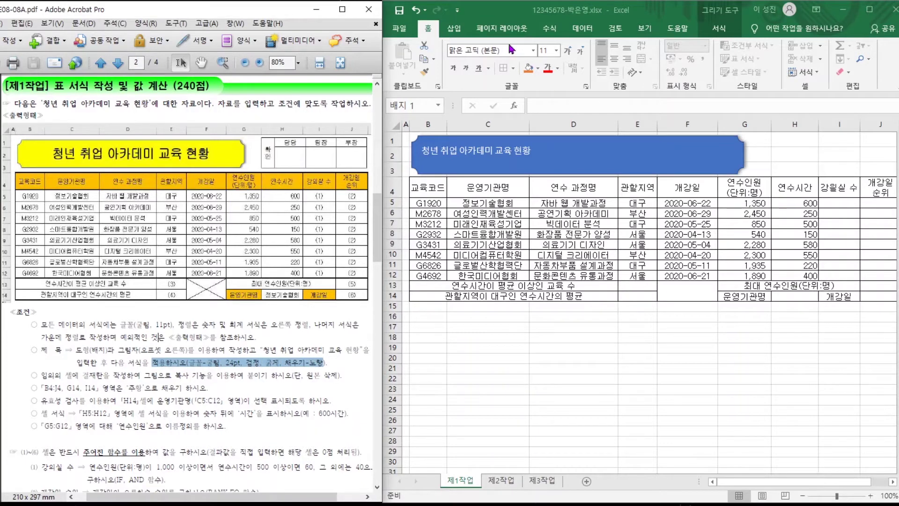
click(494, 49)
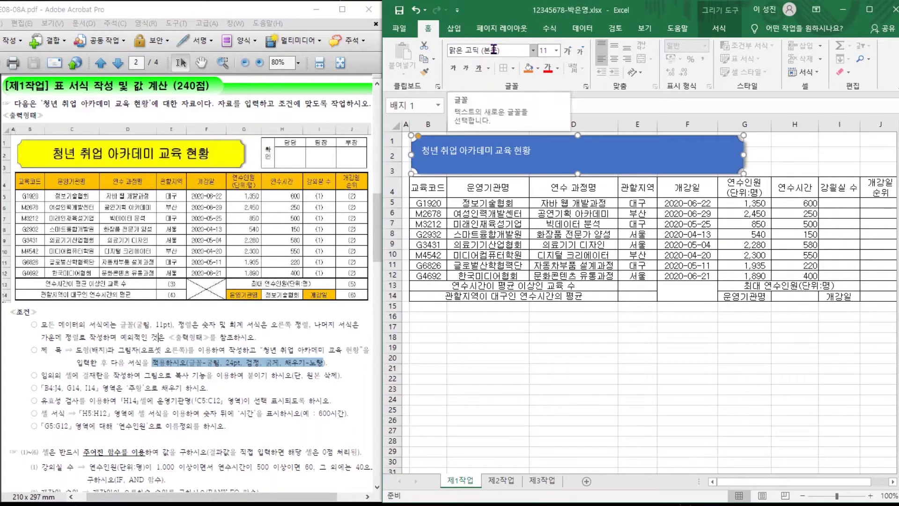
click(494, 49)
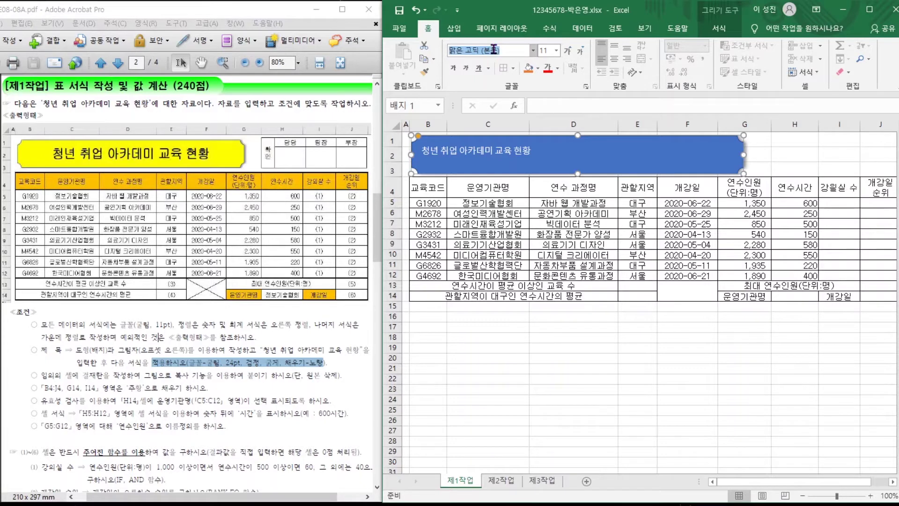
text(ㄱ굴림)
key(Return)
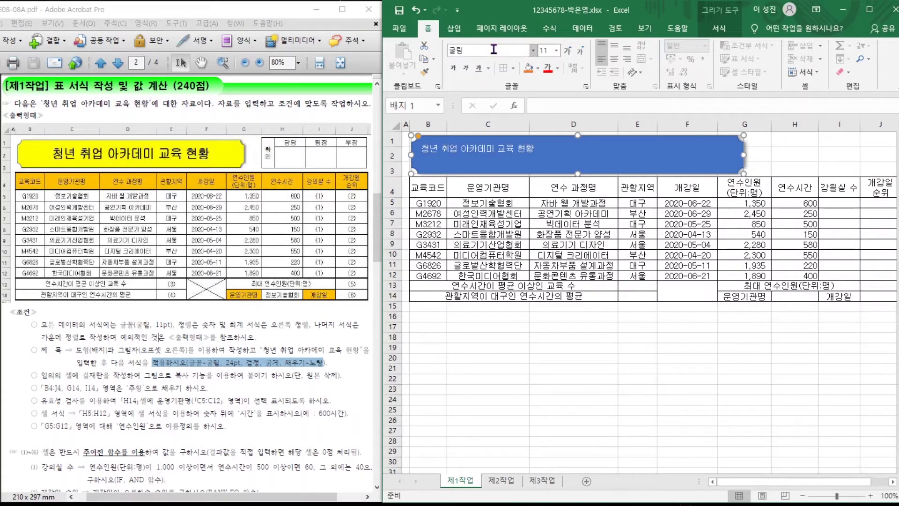
click(548, 51)
text(24)
key(Return)
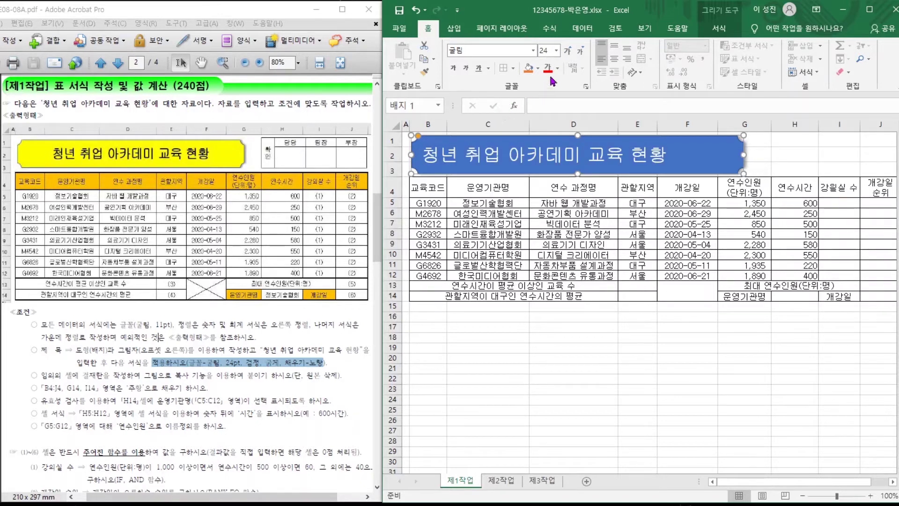
click(558, 68)
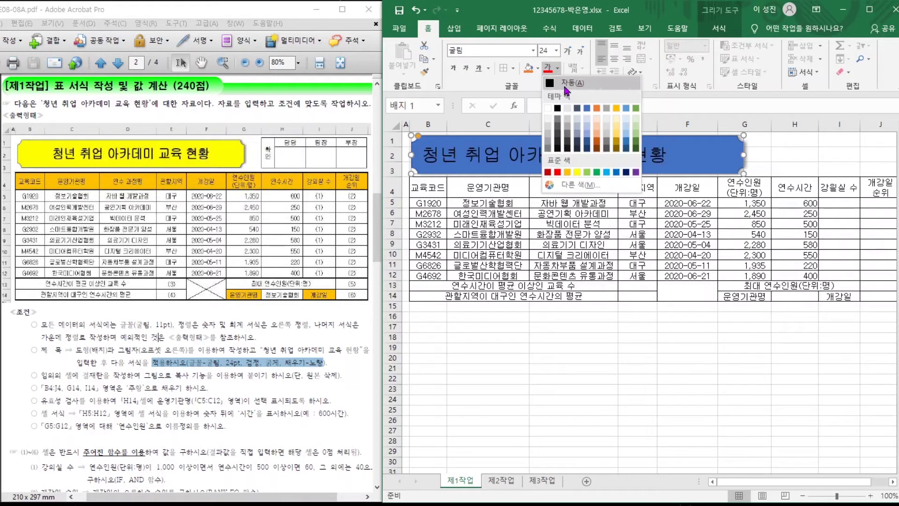
click(558, 109)
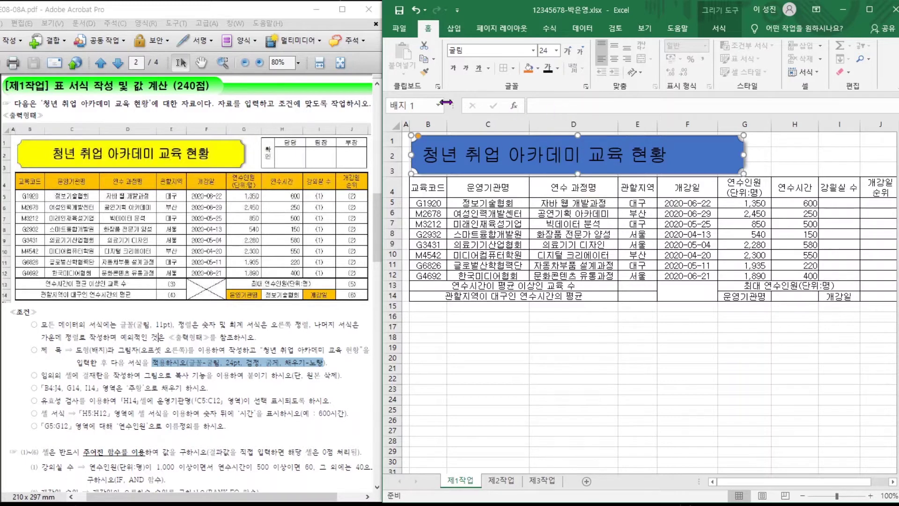
click(459, 70)
Fill the title shape yellow and centre its text vertically and horizontally.
click(538, 69)
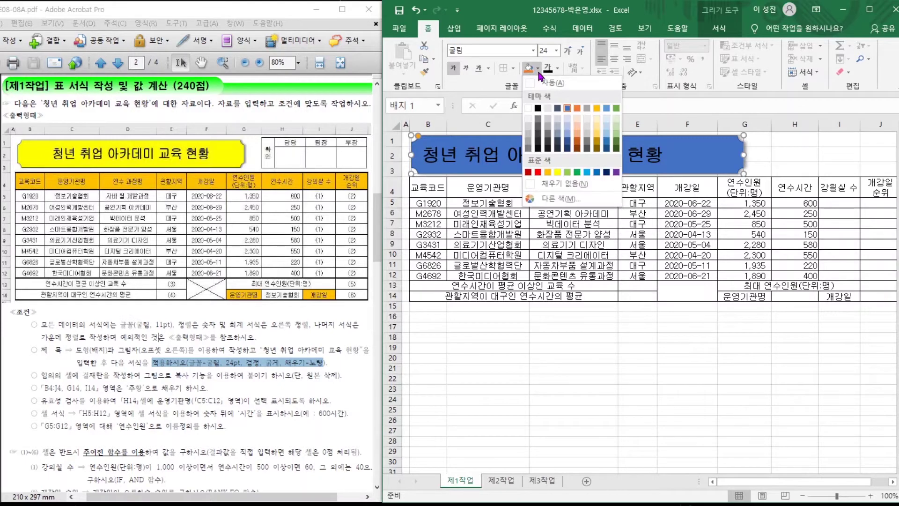
click(557, 172)
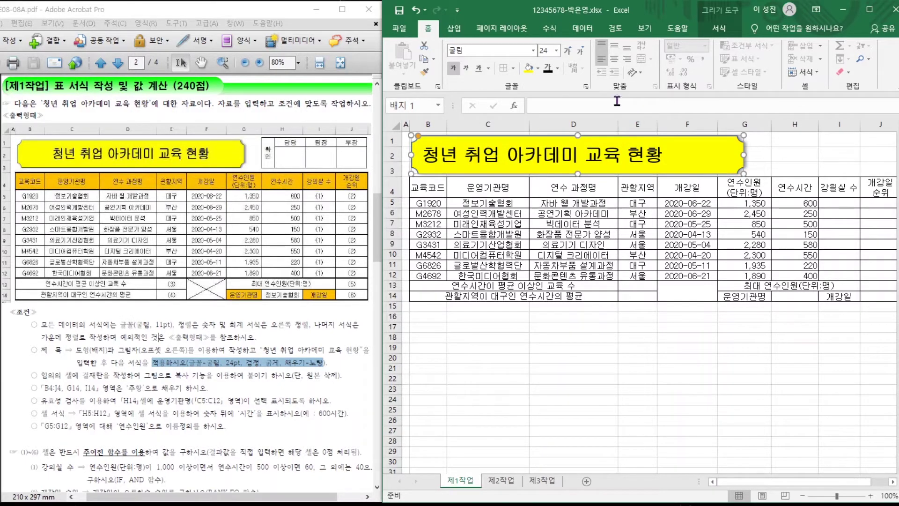
click(614, 45)
click(615, 60)
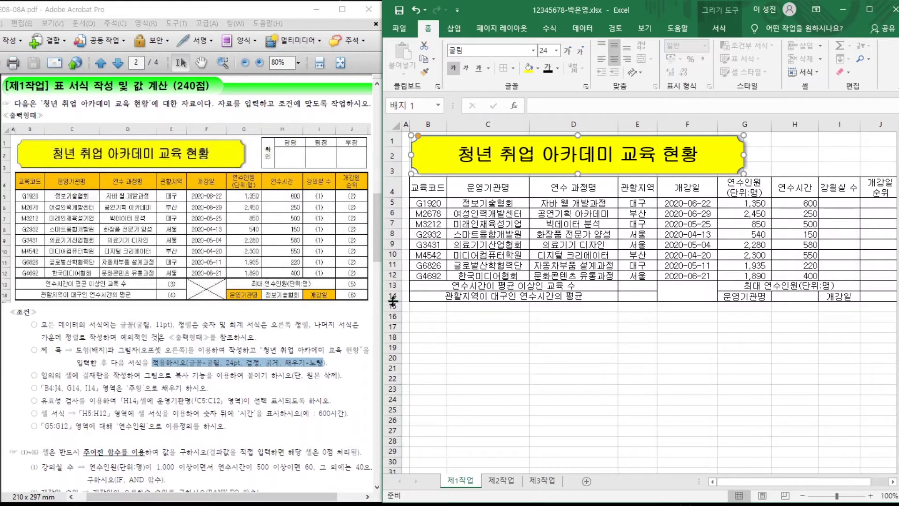
click(778, 159)
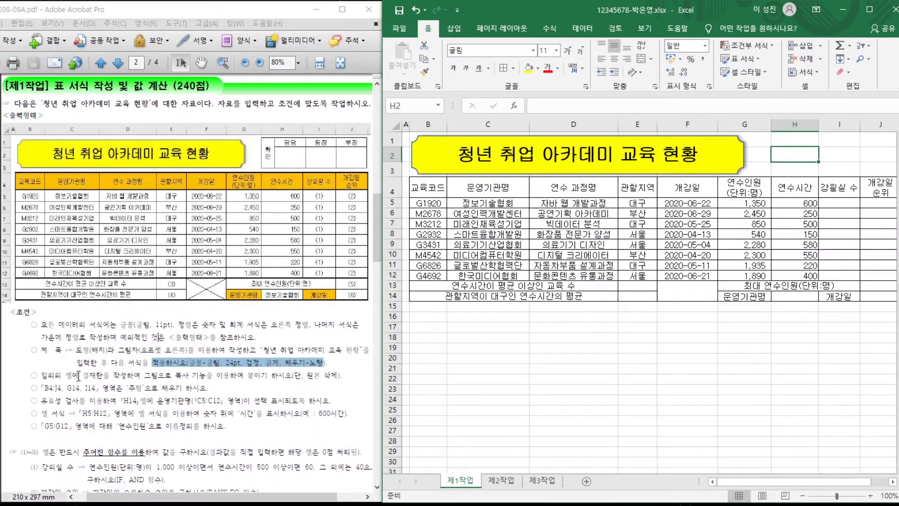
drag(79, 375, 246, 376)
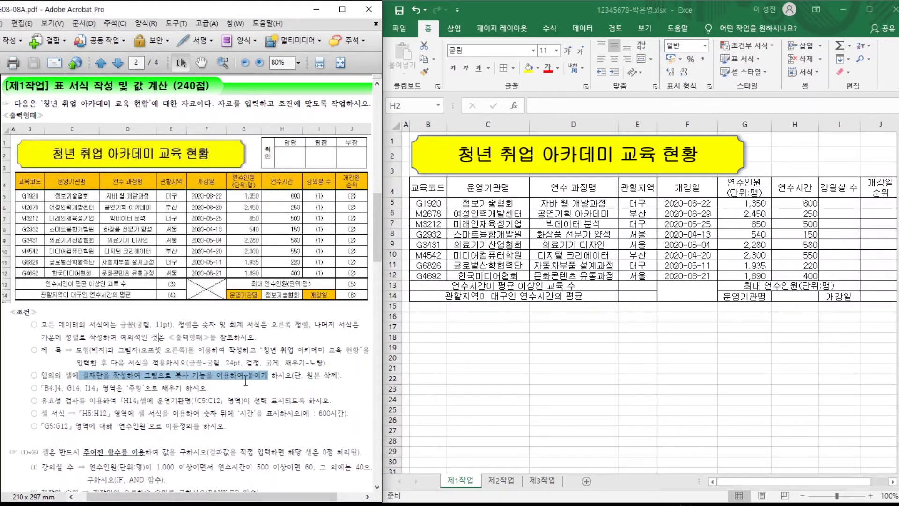
drag(301, 376, 327, 376)
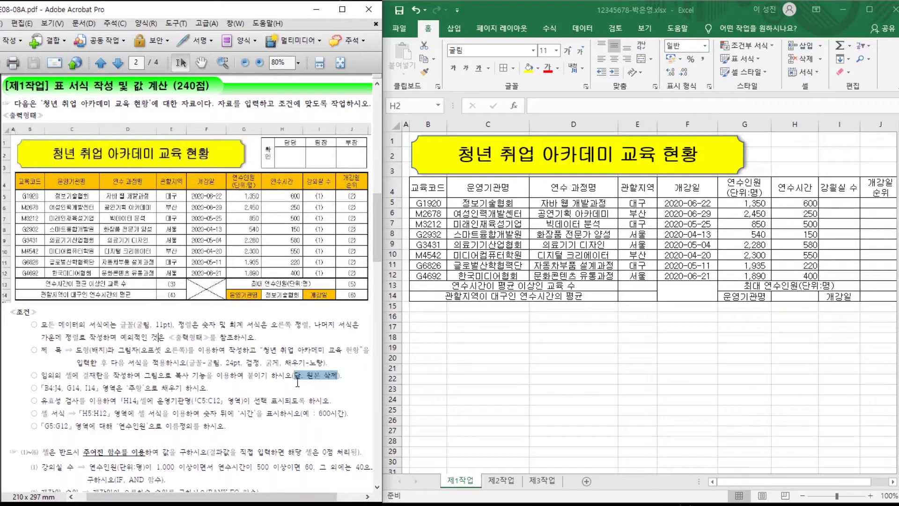
click(482, 329)
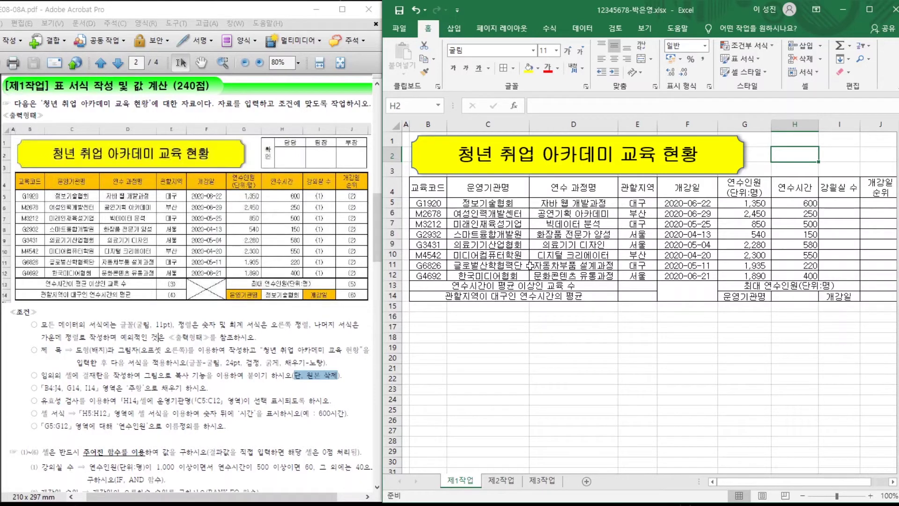
On 제2작업, border D9:G10 and merge D9:D10 with 확/인 on two lines.
click(501, 483)
drag(495, 239, 626, 255)
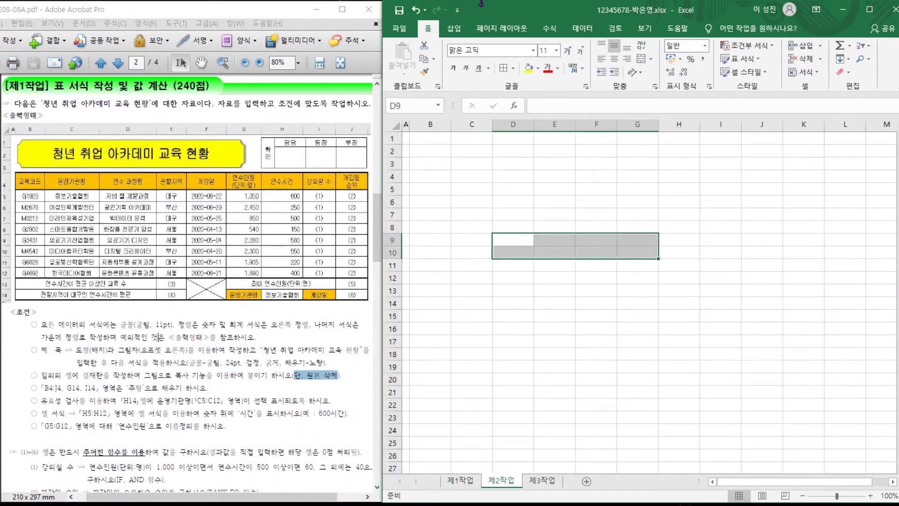
click(508, 69)
drag(518, 241, 515, 253)
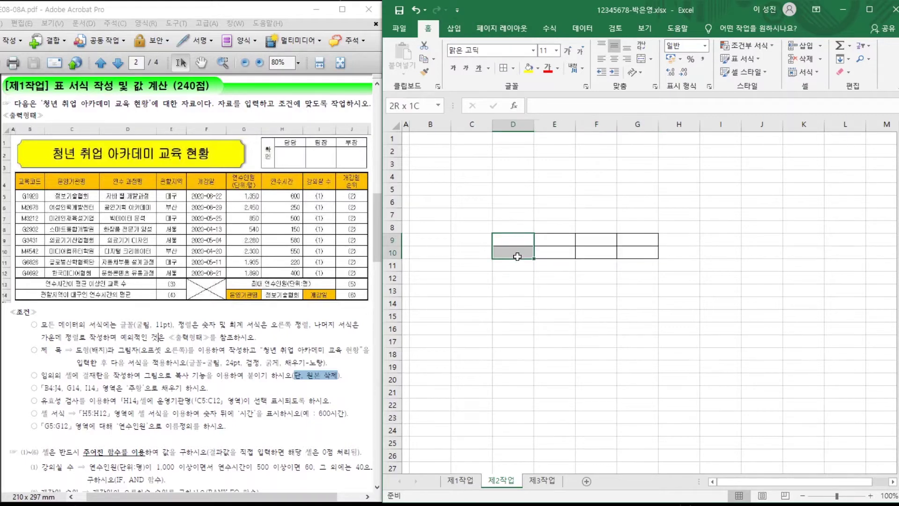
click(638, 60)
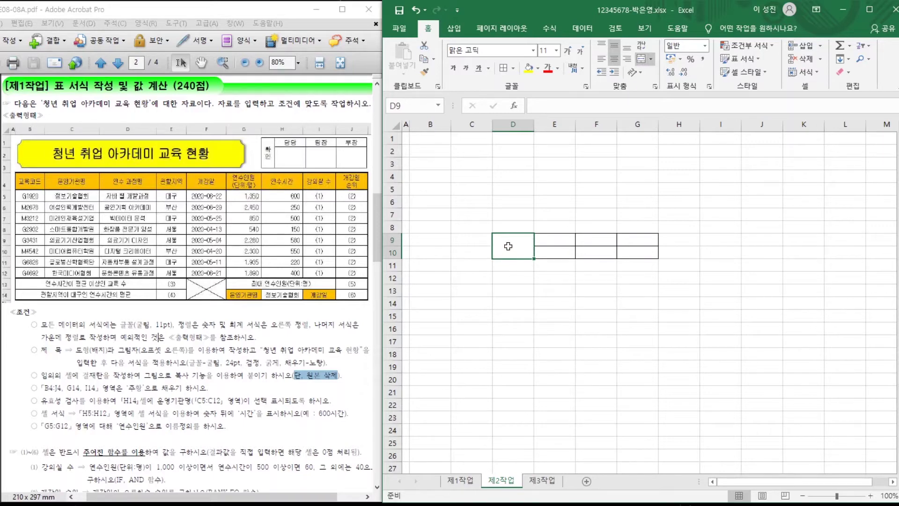
text(확)
key(alt+Return)
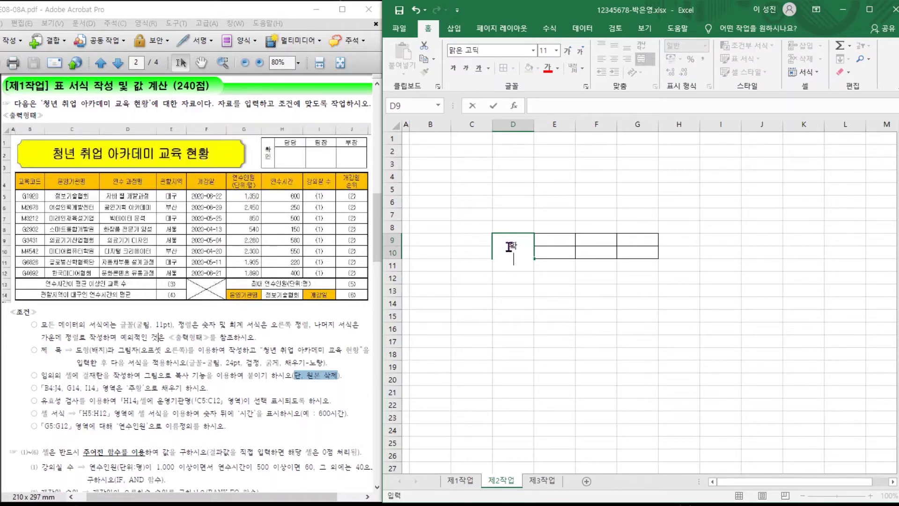
text(인)
key(Return)
Enter the headings 담당, 팀장 and 부장 in E9:G9.
drag(545, 239, 642, 241)
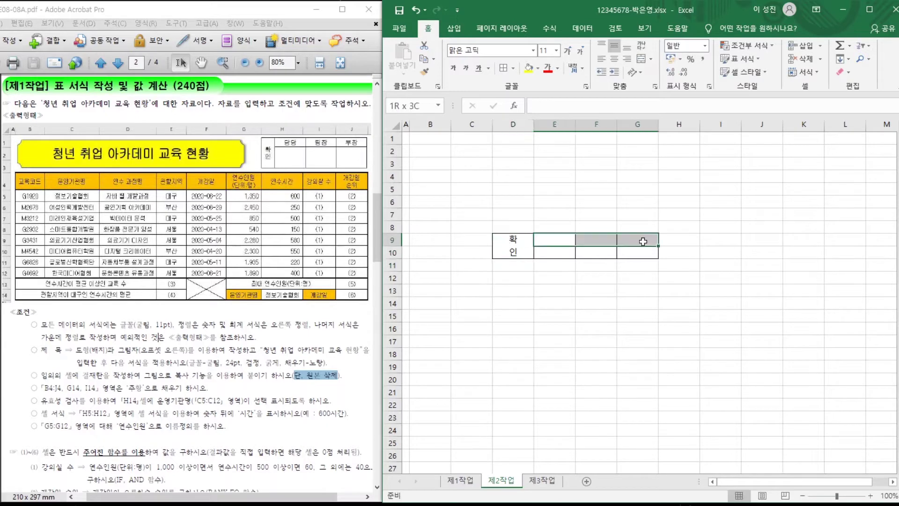
text(담당)
key(Return)
text(팀장)
key(Return)
text(부장)
key(Return)
click(593, 302)
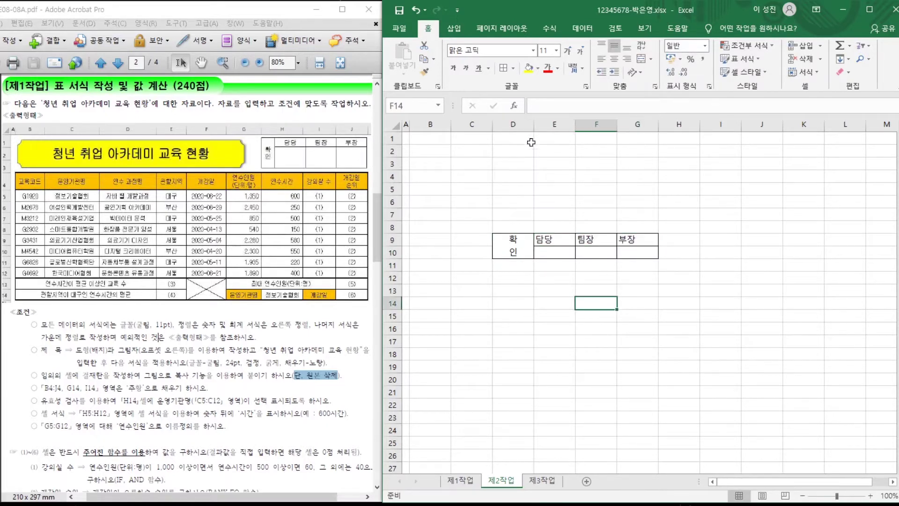
Narrow column D, centre the headings, and heighten row 10 to about 35.25.
drag(532, 127, 513, 131)
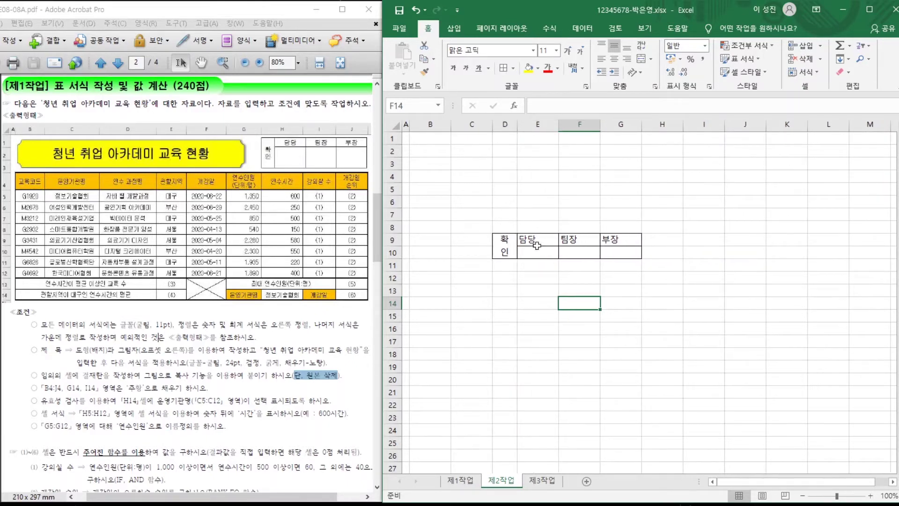
drag(536, 241, 608, 240)
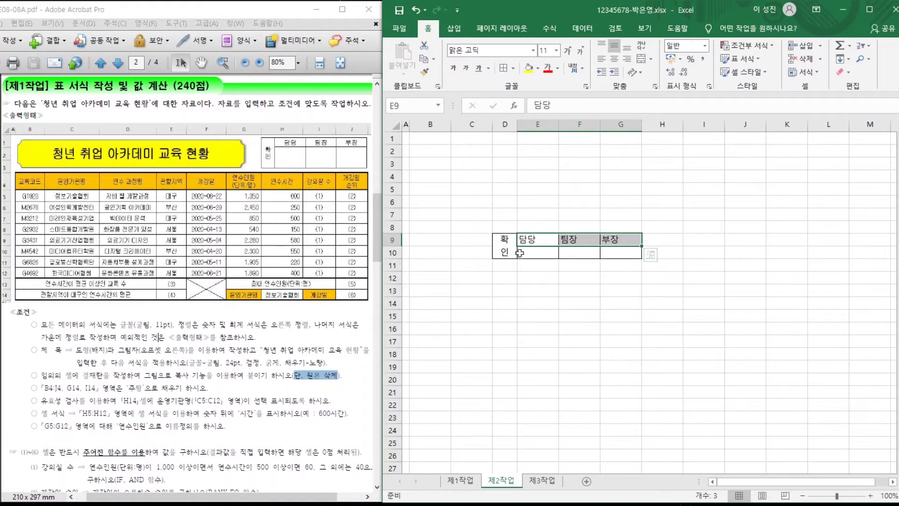
click(611, 59)
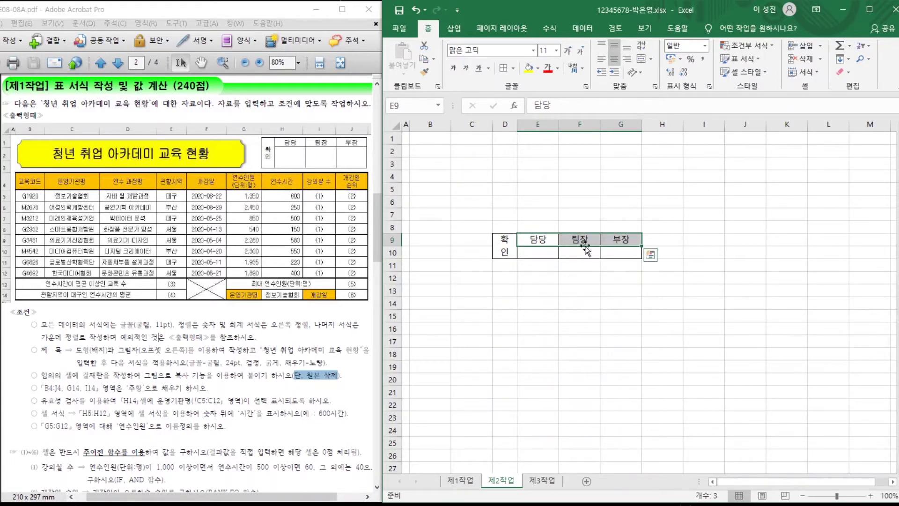
drag(532, 255, 614, 253)
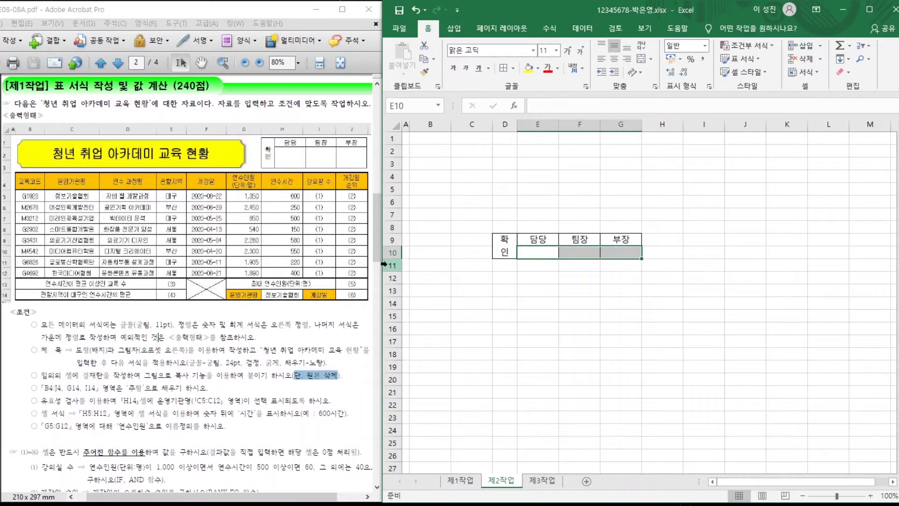
drag(392, 258, 395, 277)
click(579, 334)
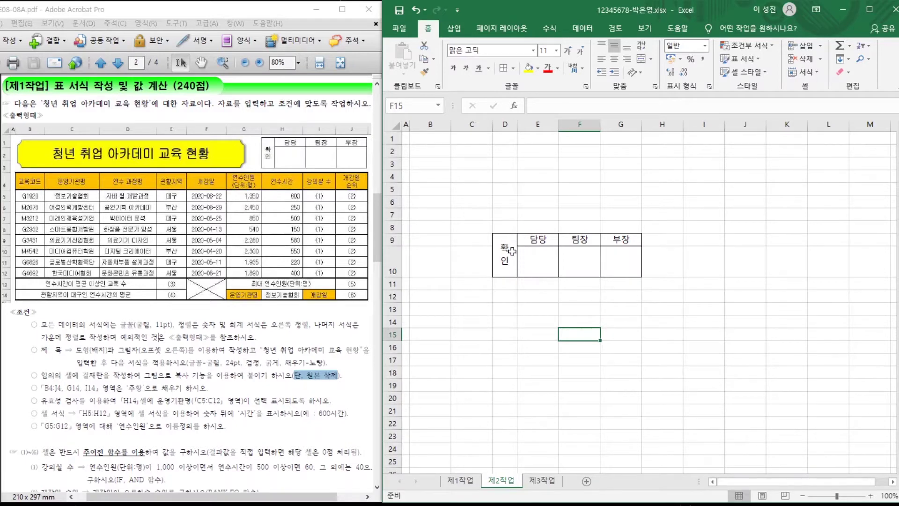
drag(511, 251, 613, 250)
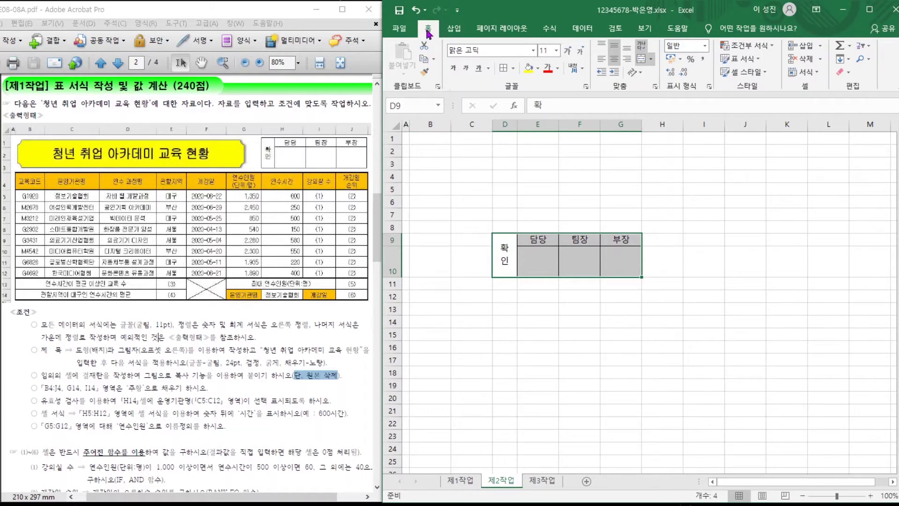
Copy the approval box as a picture and paste it onto 제1작업 over columns G–J, rows 1–3.
key(alt)
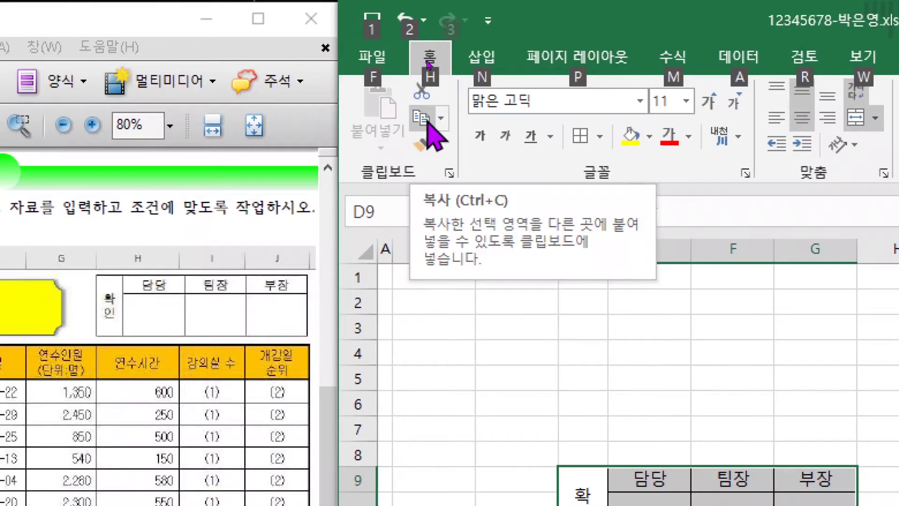
click(441, 118)
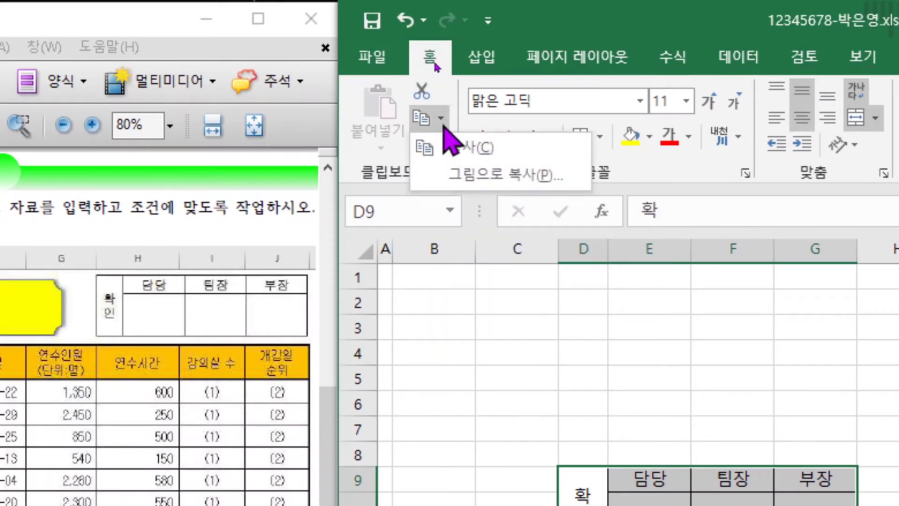
click(513, 180)
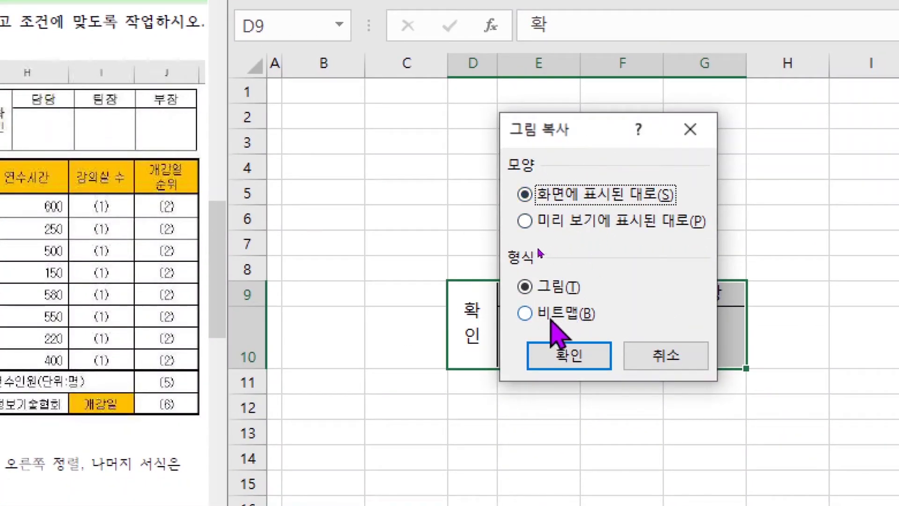
click(571, 355)
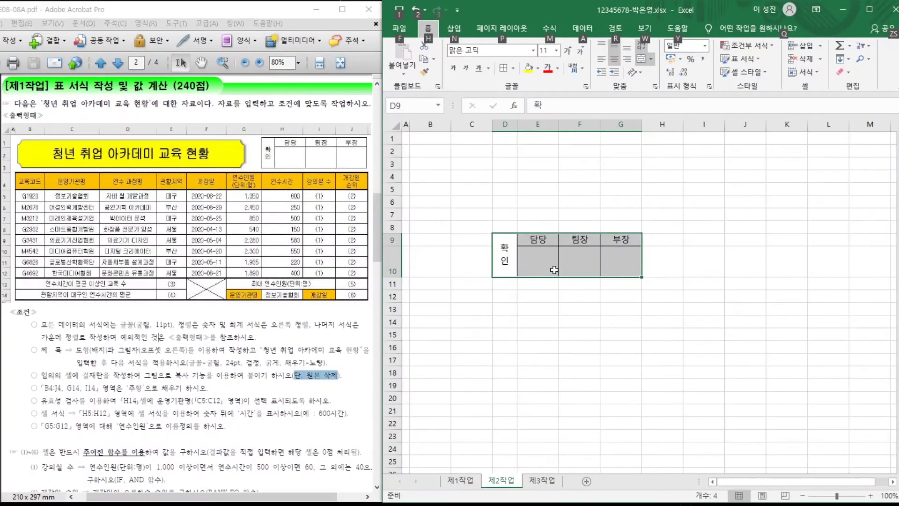
click(458, 485)
click(763, 140)
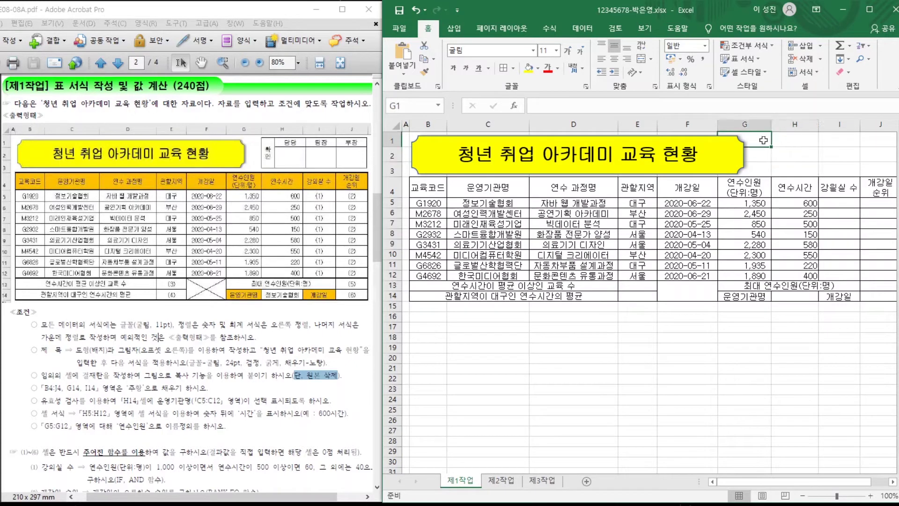
key(ctrl+v)
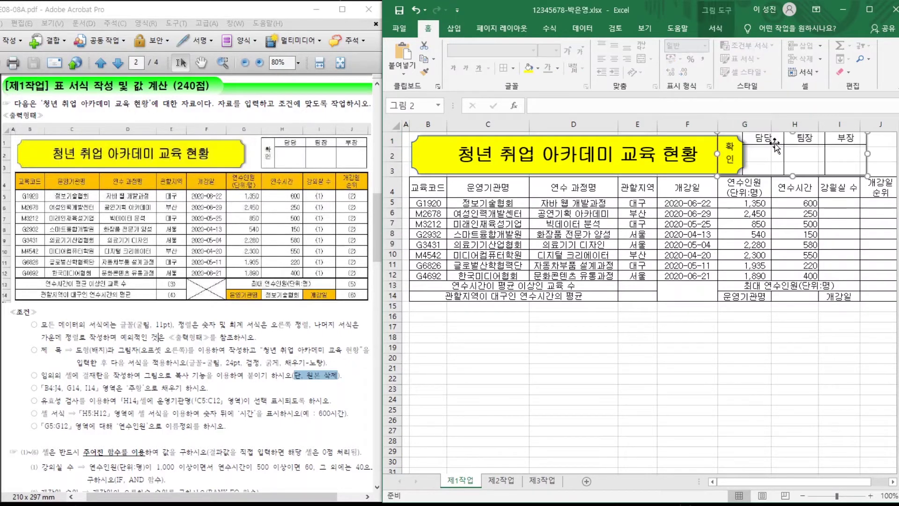
drag(775, 143, 807, 143)
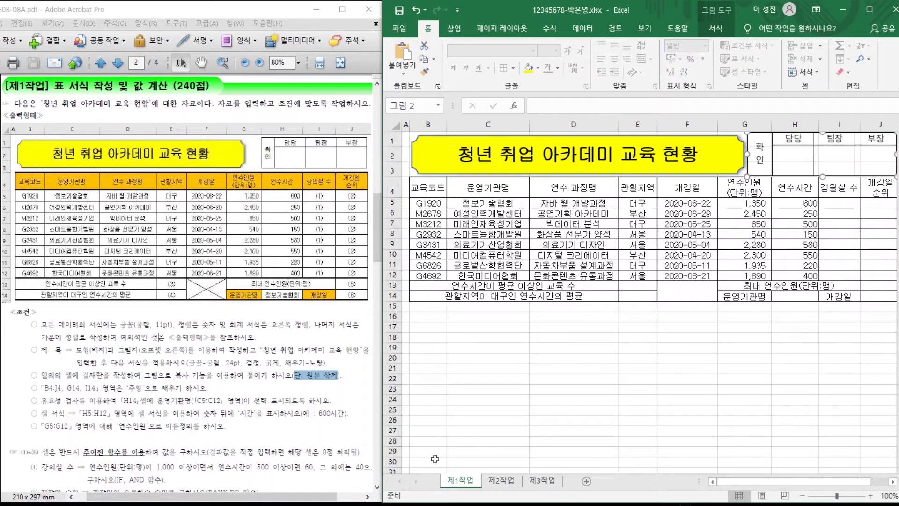
Clear the approval text from D9:G10 on 제2작업.
click(503, 481)
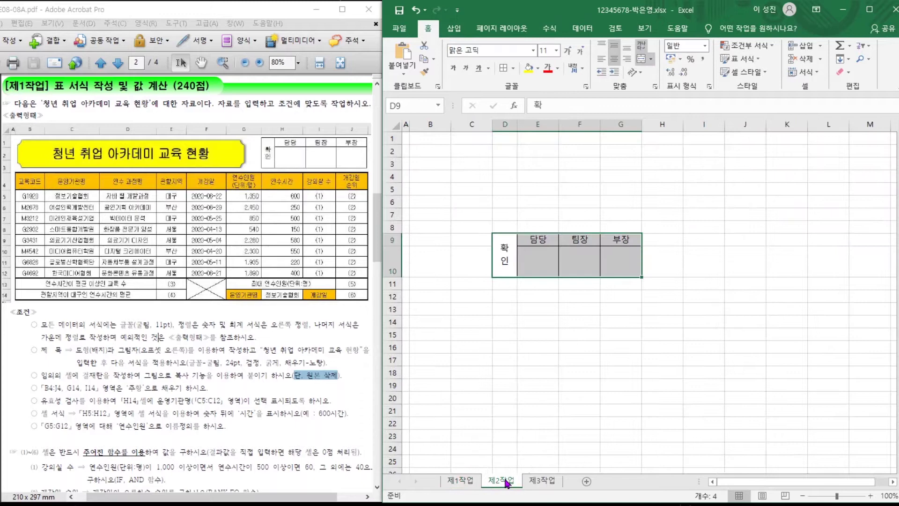
click(543, 322)
drag(509, 259, 581, 278)
key(Delete)
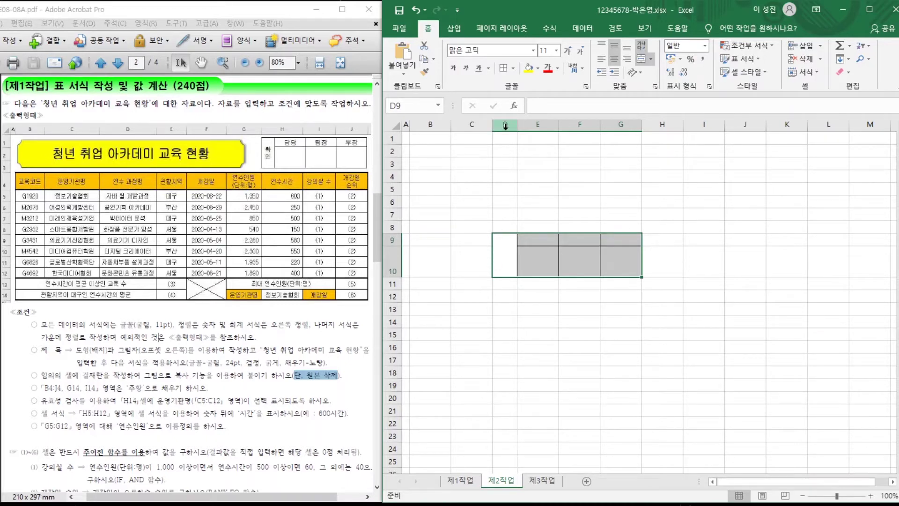
Delete columns D through G and row 10 from the 제2작업 sheet.
drag(505, 126, 623, 117)
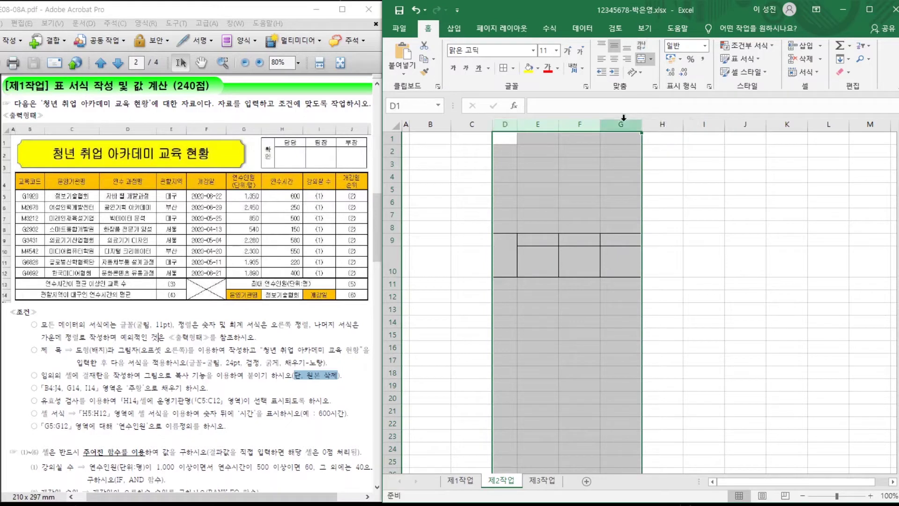
right_click(572, 126)
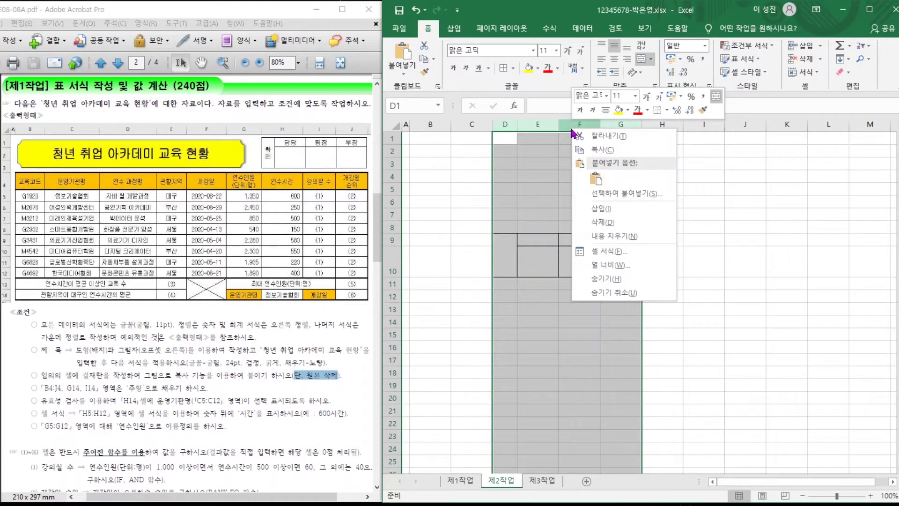
click(593, 228)
click(426, 266)
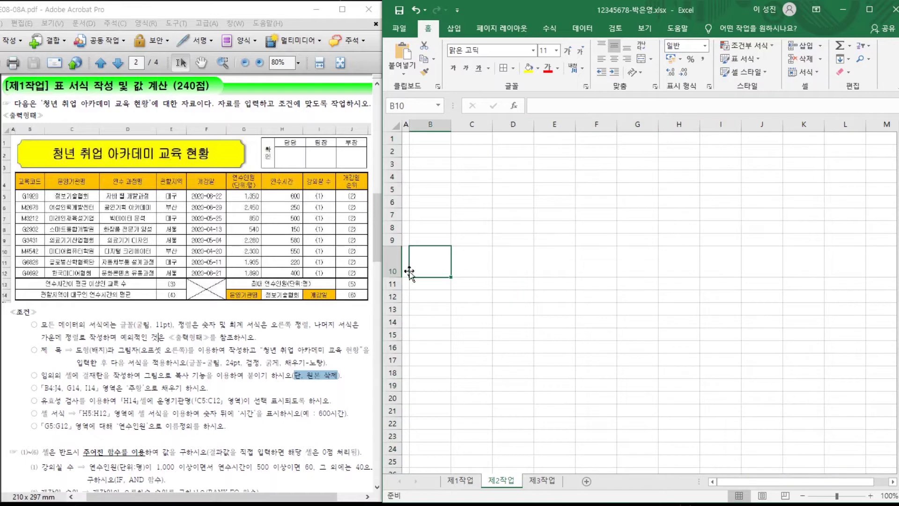
click(394, 267)
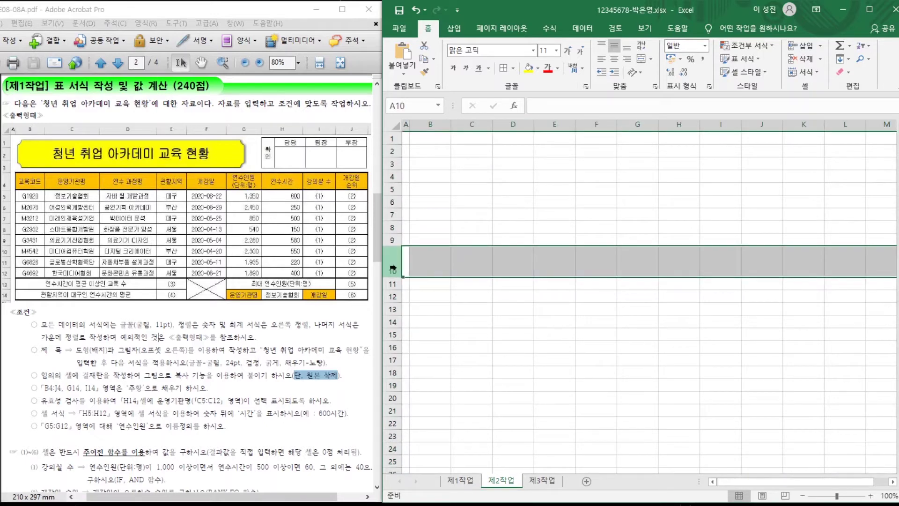
right_click(393, 268)
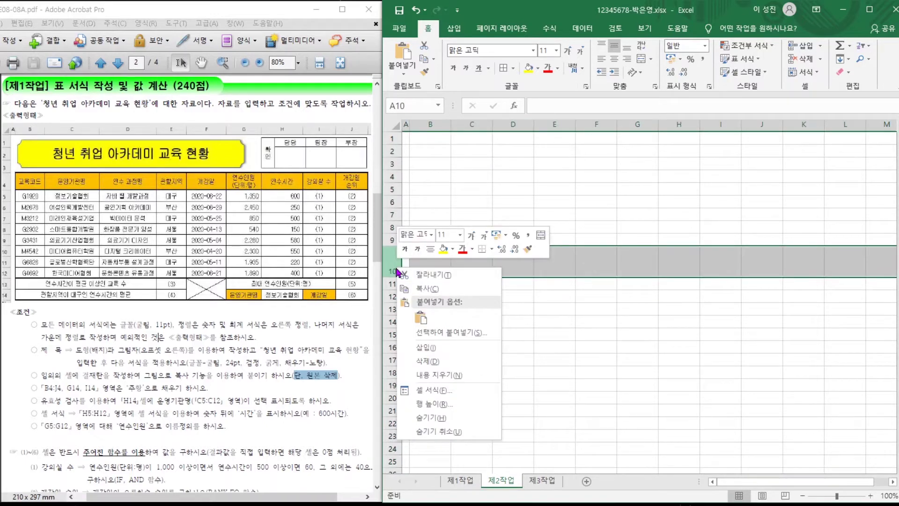
click(424, 361)
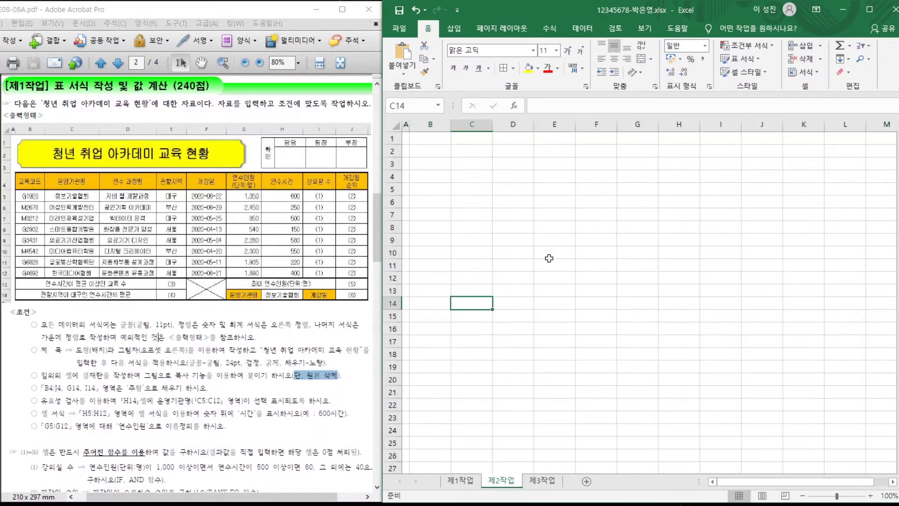
click(465, 481)
Fill header row B4:J4 plus cells G14 and I14 with orange.
click(491, 347)
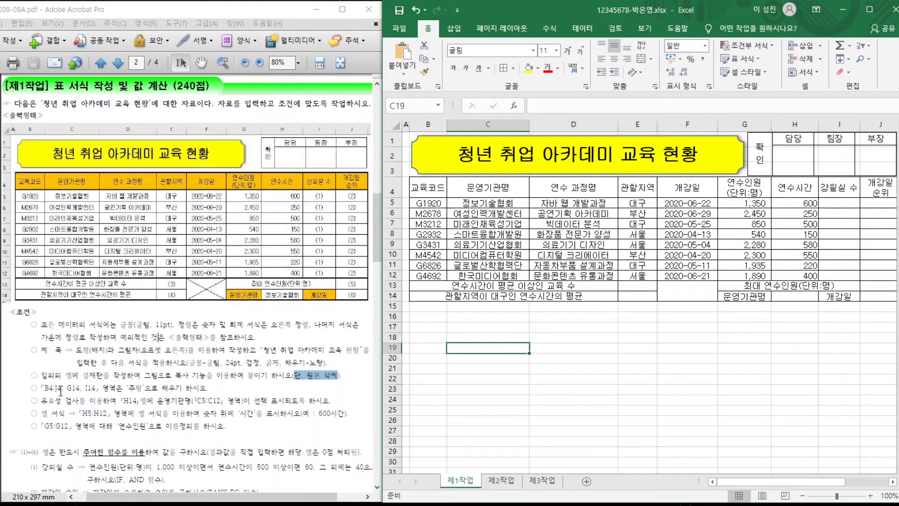
drag(45, 388, 180, 387)
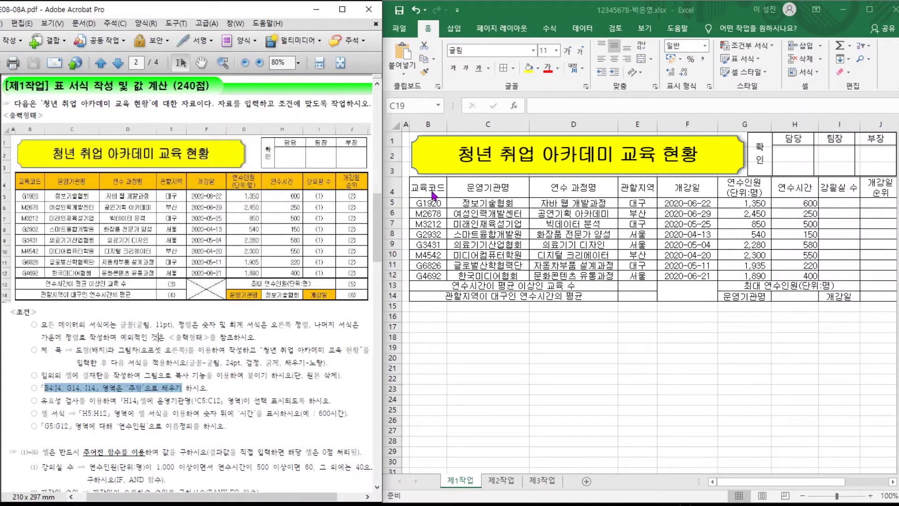
drag(429, 189, 881, 188)
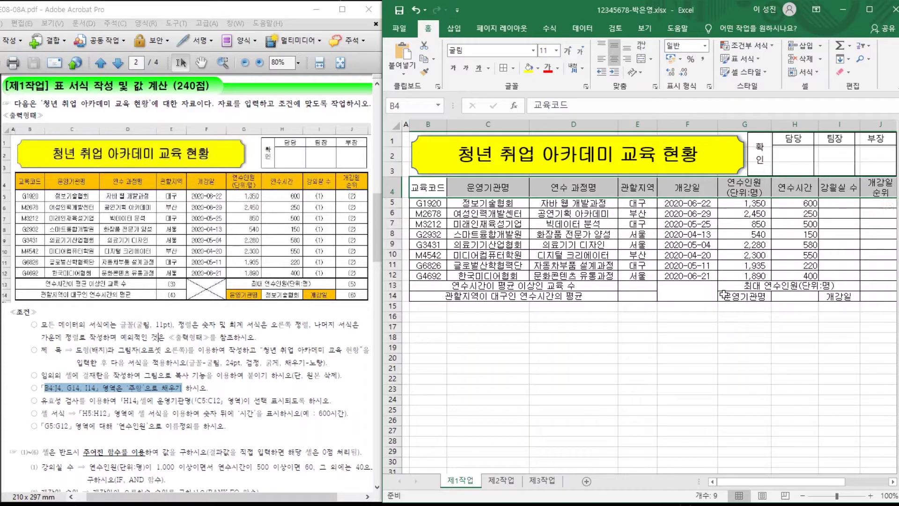
ctrl+click(735, 296)
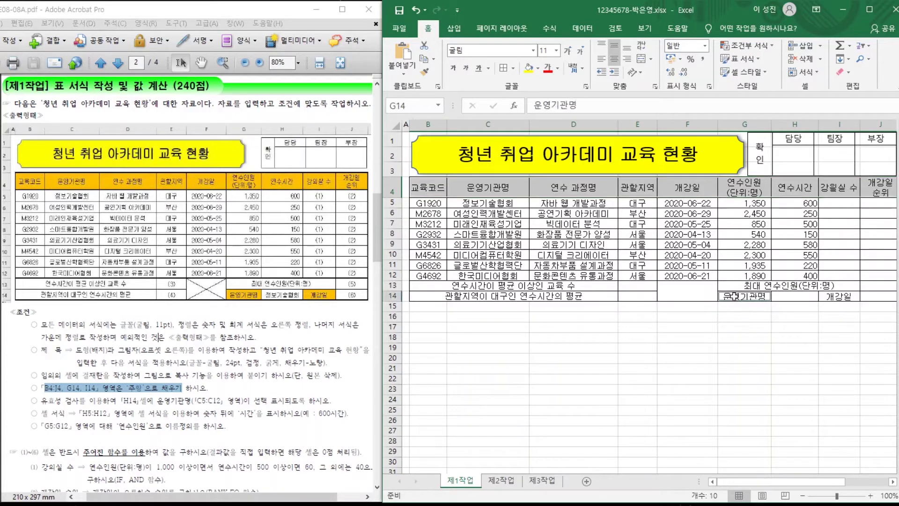
ctrl+click(839, 296)
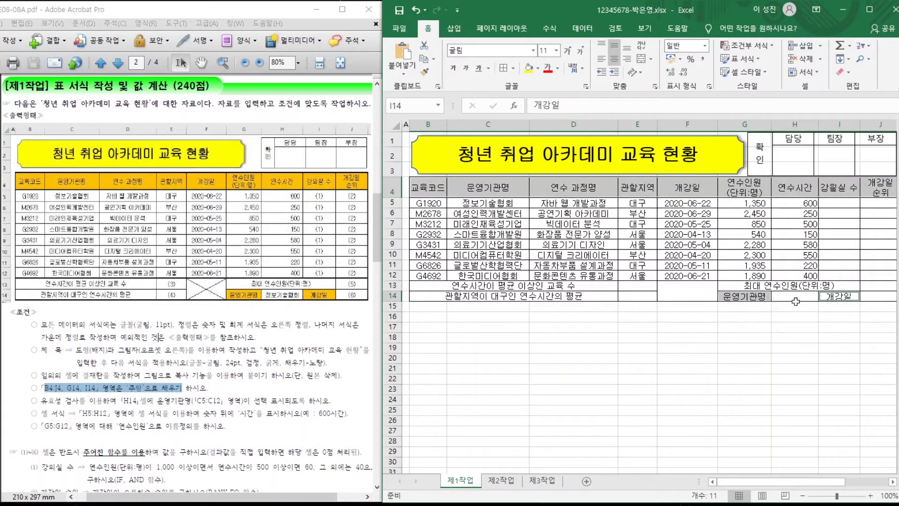
click(539, 71)
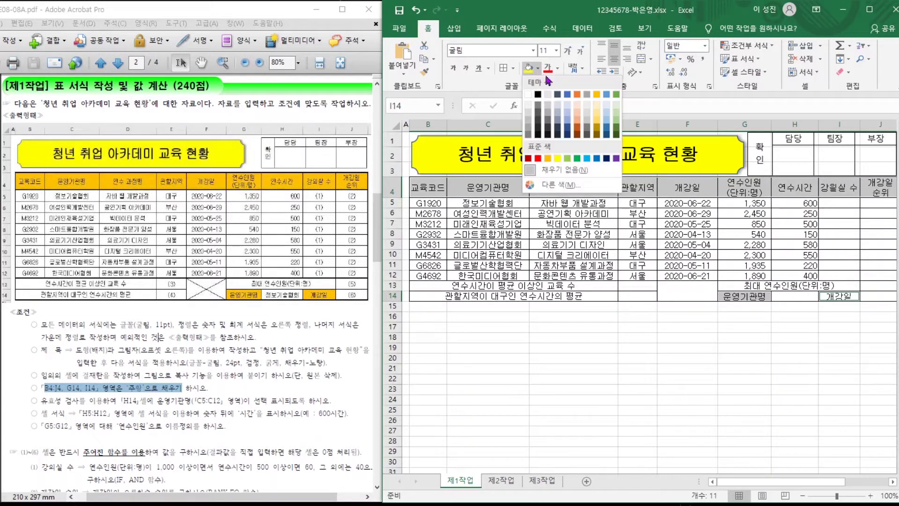
click(549, 159)
click(543, 390)
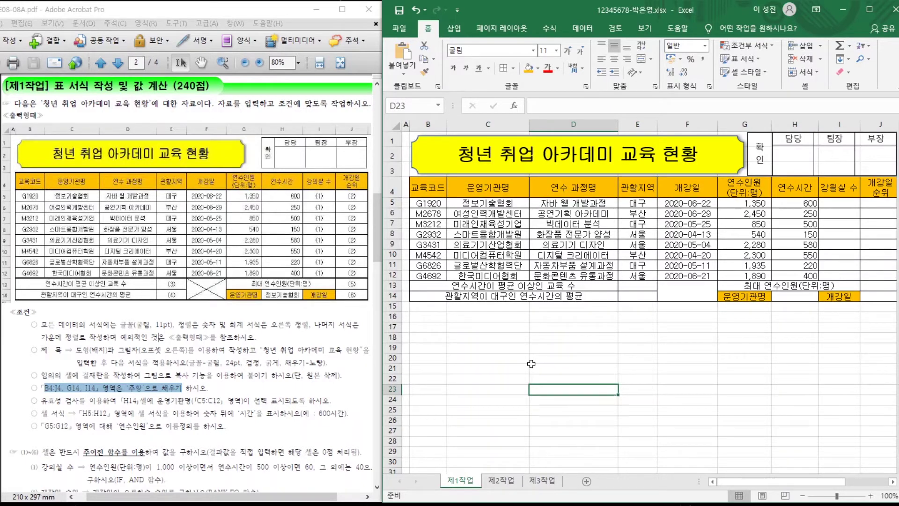
drag(89, 401, 253, 401)
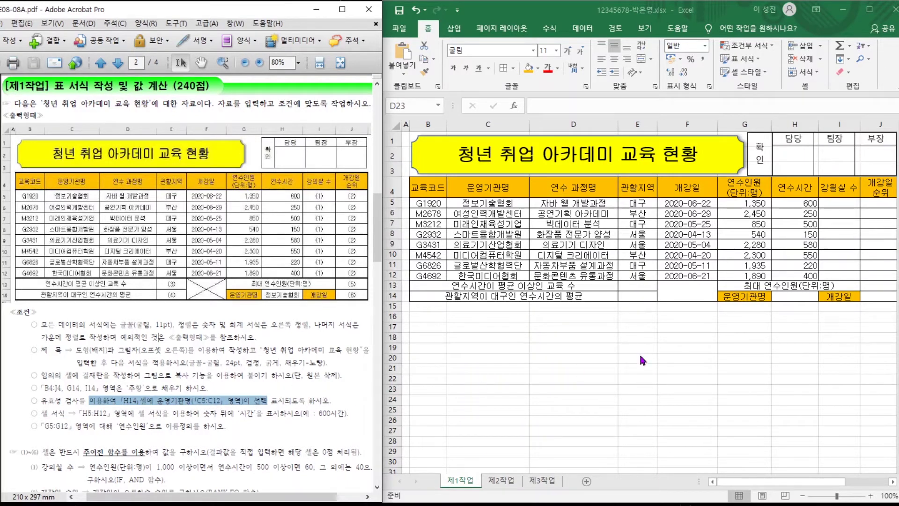
Add a List data validation to H14 with source $C$5:$C$12.
click(786, 296)
click(791, 296)
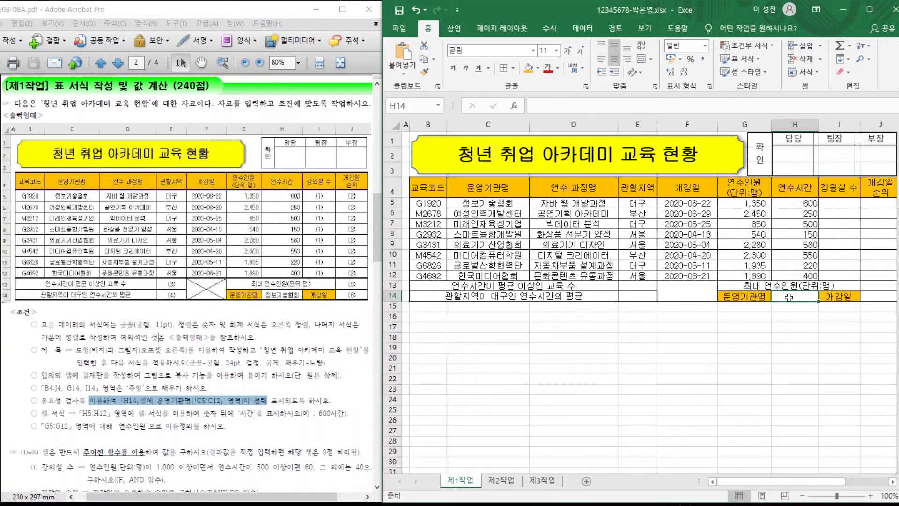
click(583, 30)
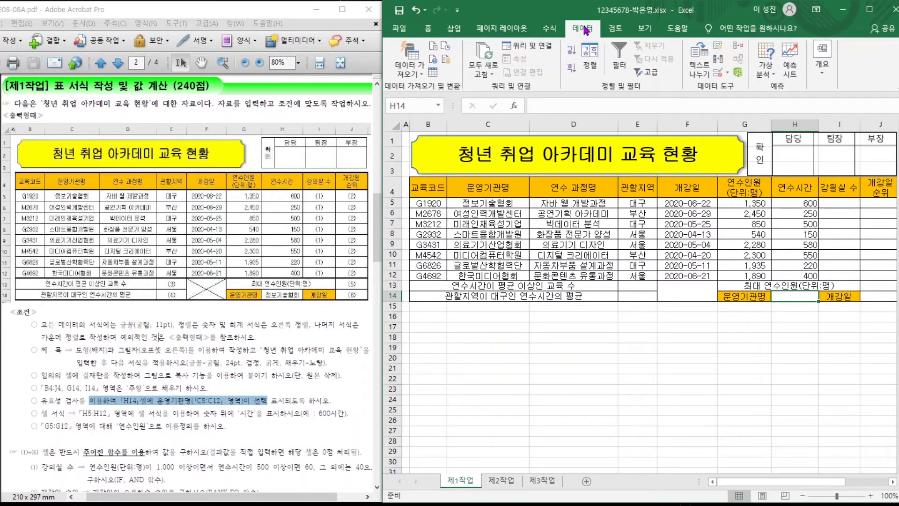
click(718, 75)
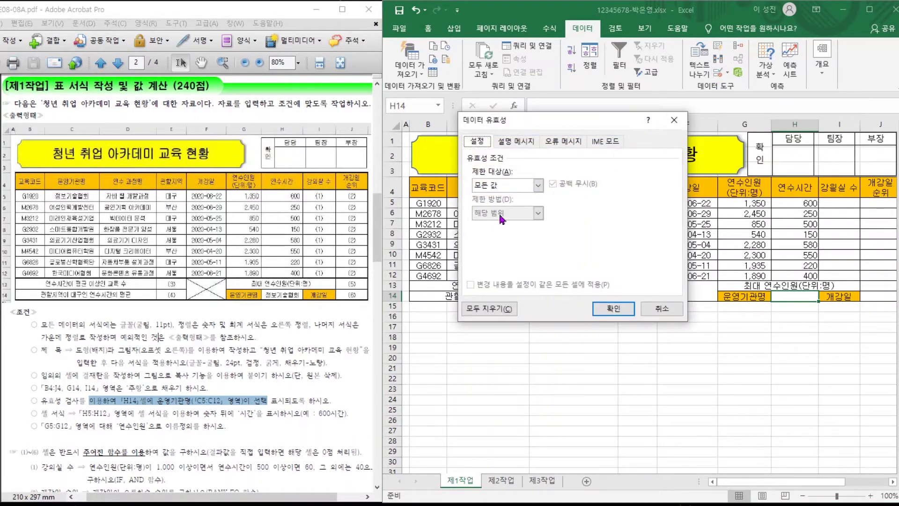
click(497, 186)
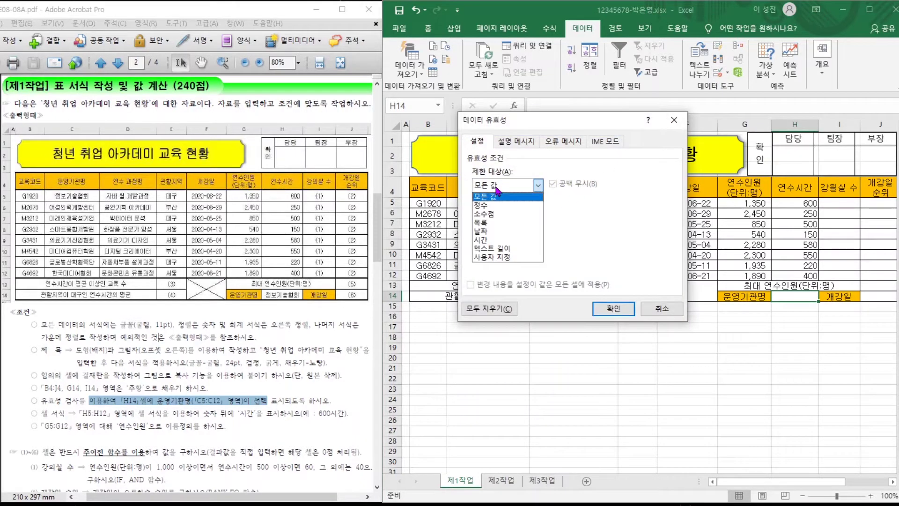
click(490, 224)
click(492, 239)
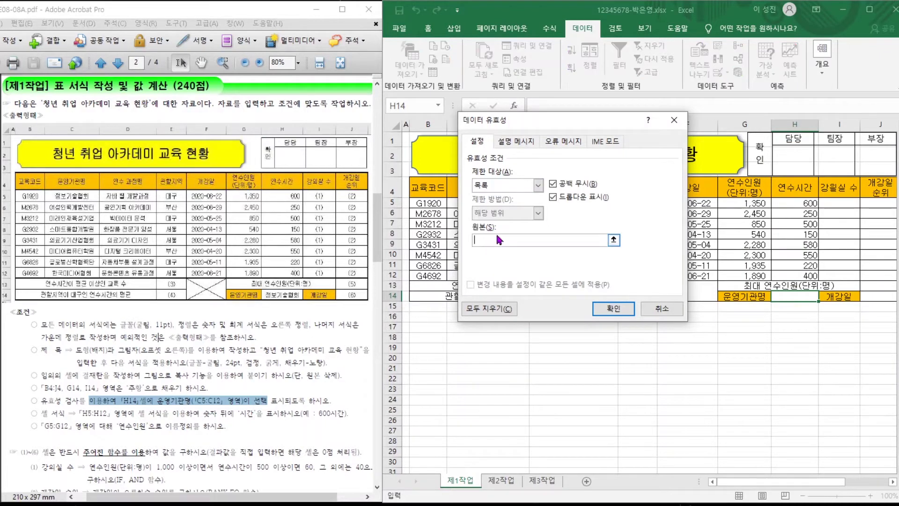
drag(533, 125, 635, 136)
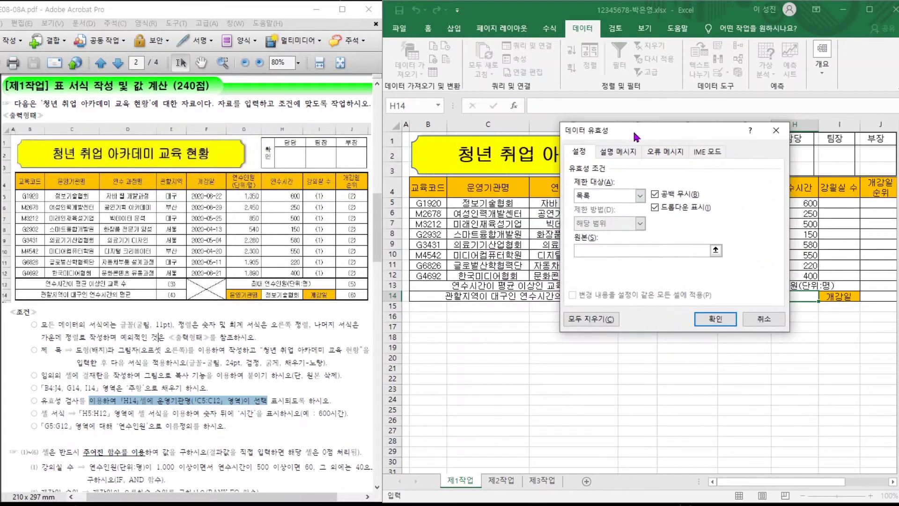
click(485, 214)
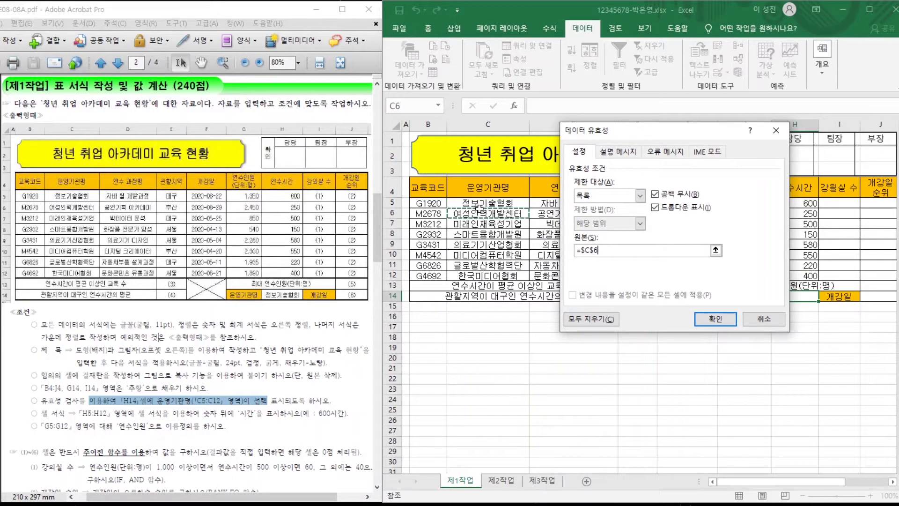
drag(480, 205, 482, 272)
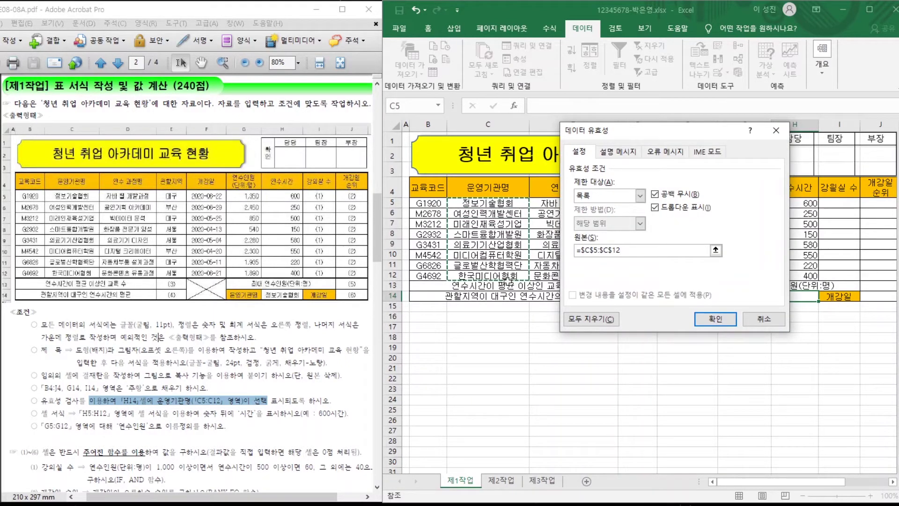
click(715, 319)
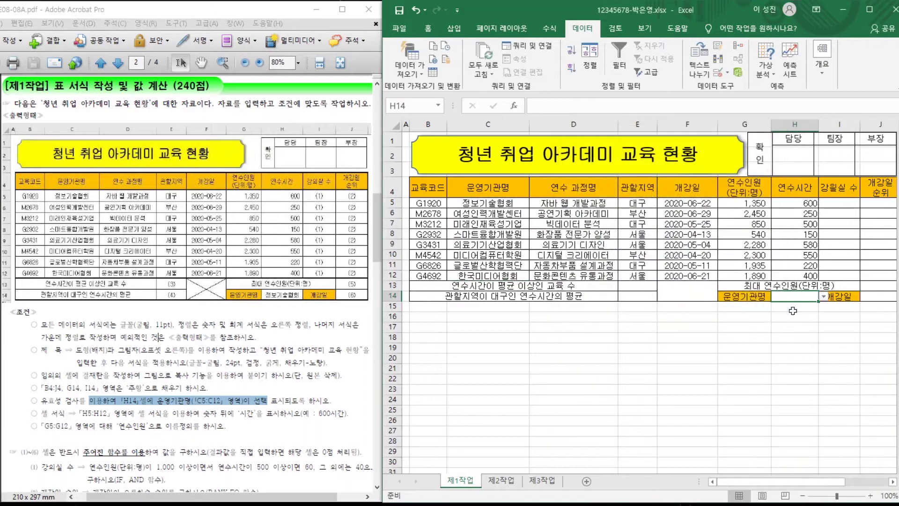
Choose 정보기술협회 from H14's dropdown.
click(823, 296)
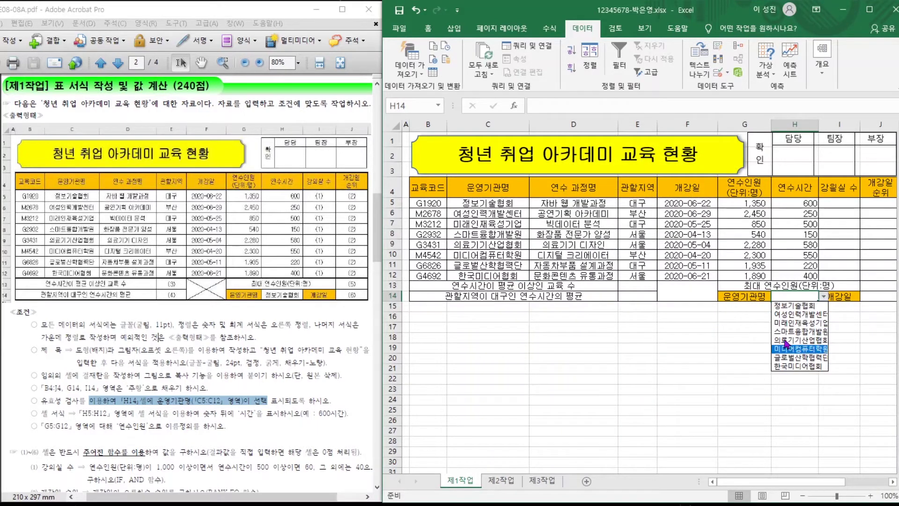
click(786, 304)
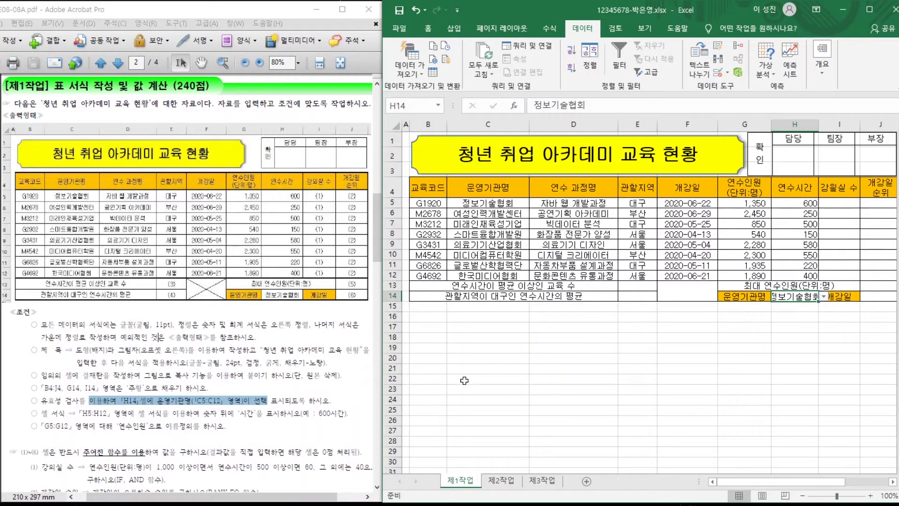
click(144, 415)
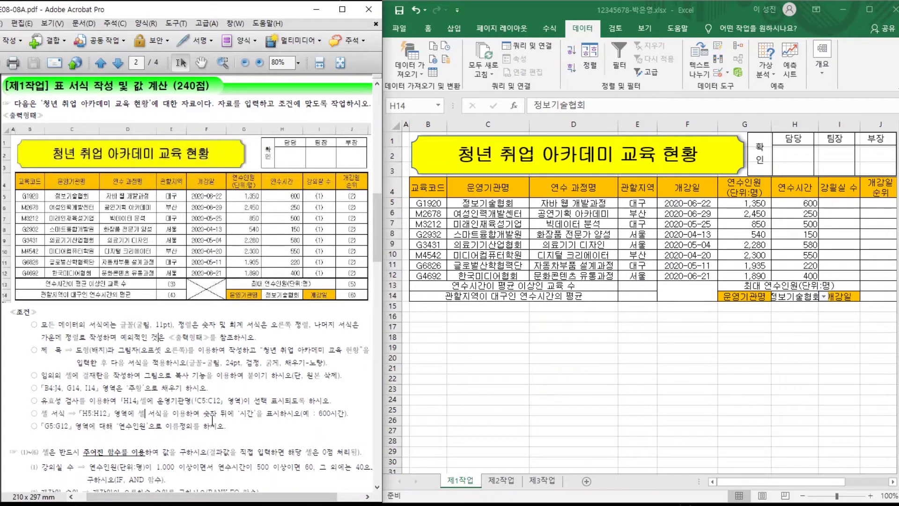
click(789, 203)
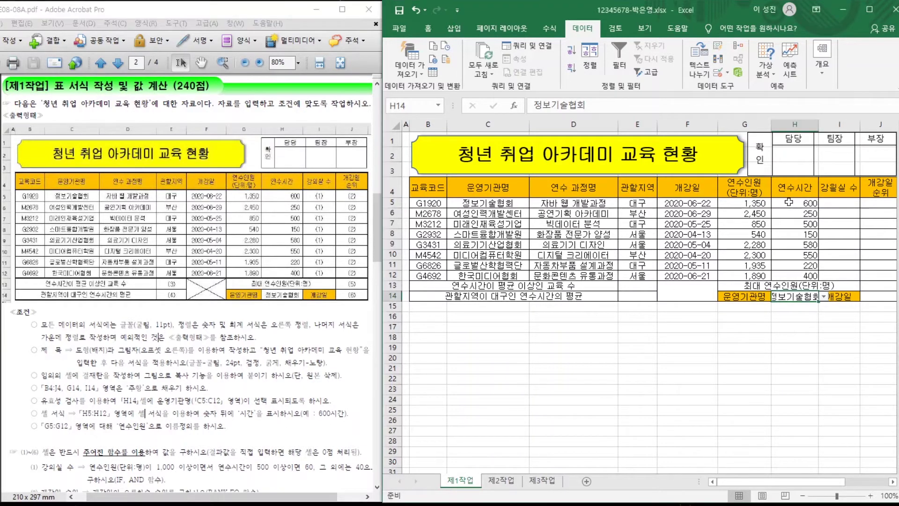
Apply the custom number format #,##0"시간" to the training hours in H5:H12.
drag(790, 202, 795, 275)
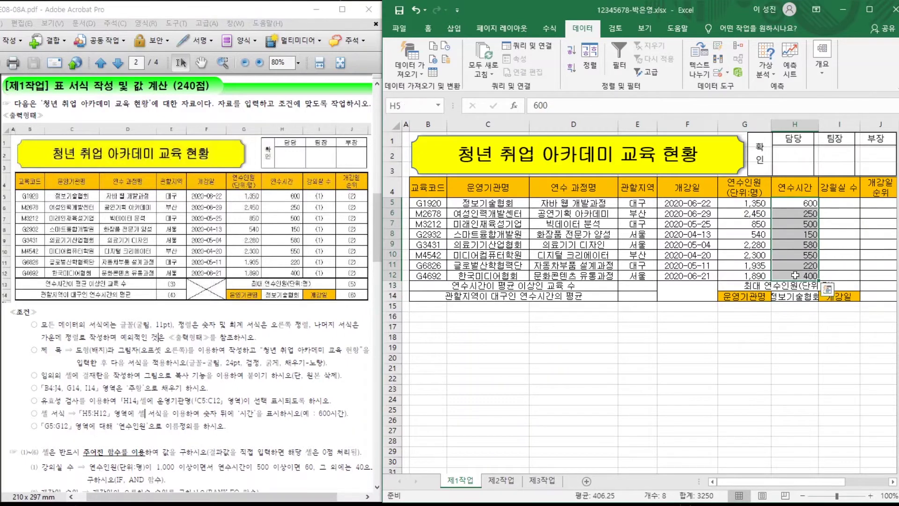
right_click(783, 214)
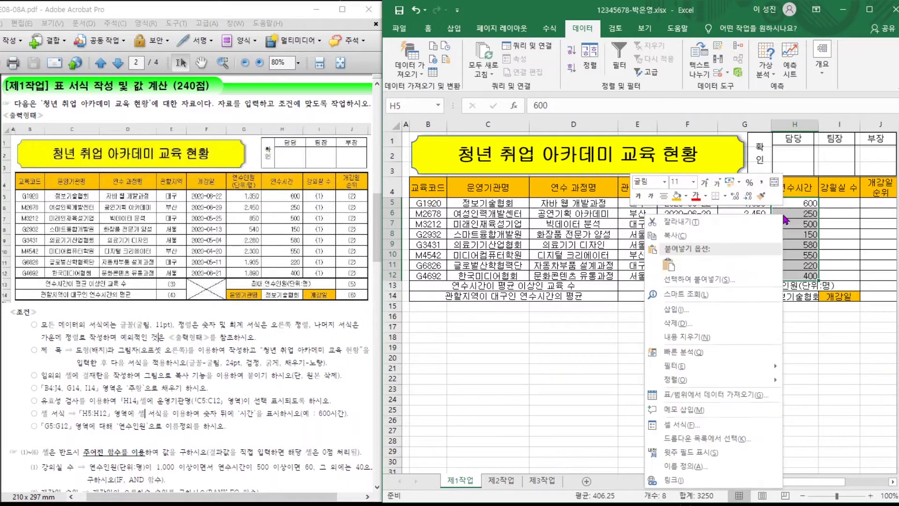
click(680, 425)
drag(635, 209, 604, 125)
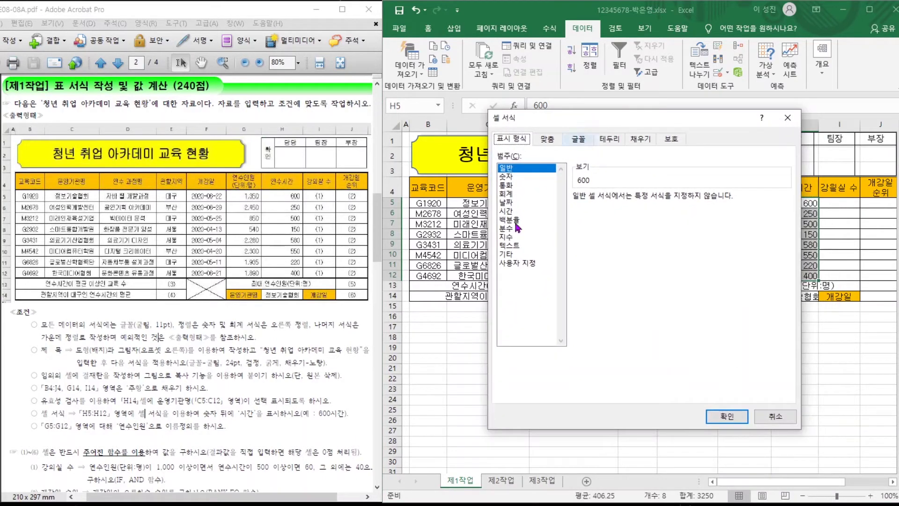
click(517, 264)
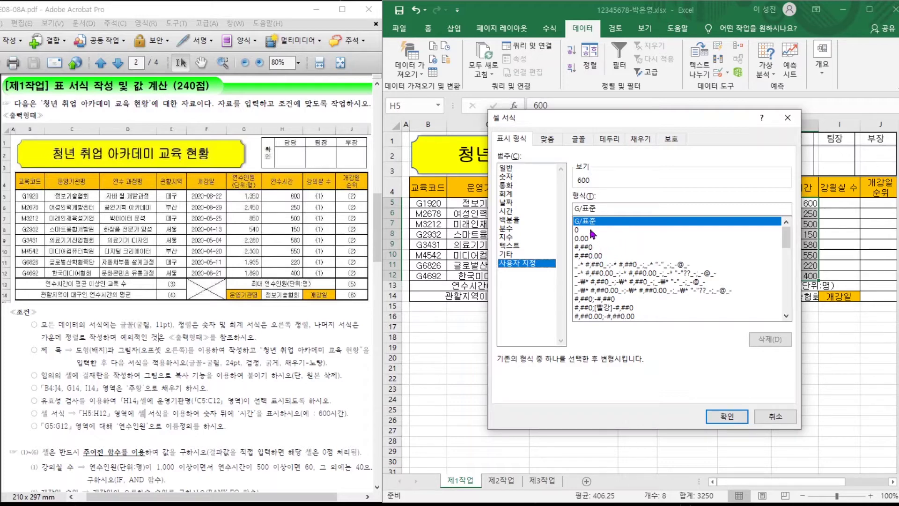
click(598, 247)
click(608, 211)
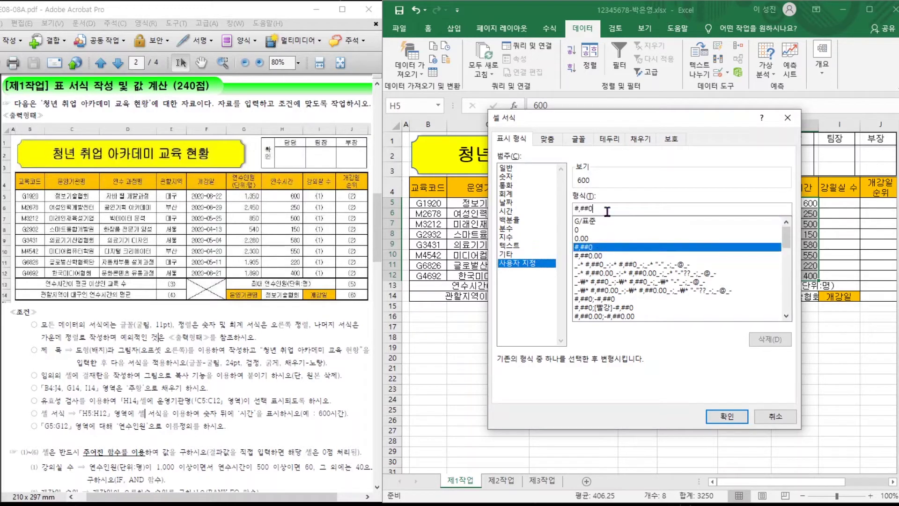
text(시가)
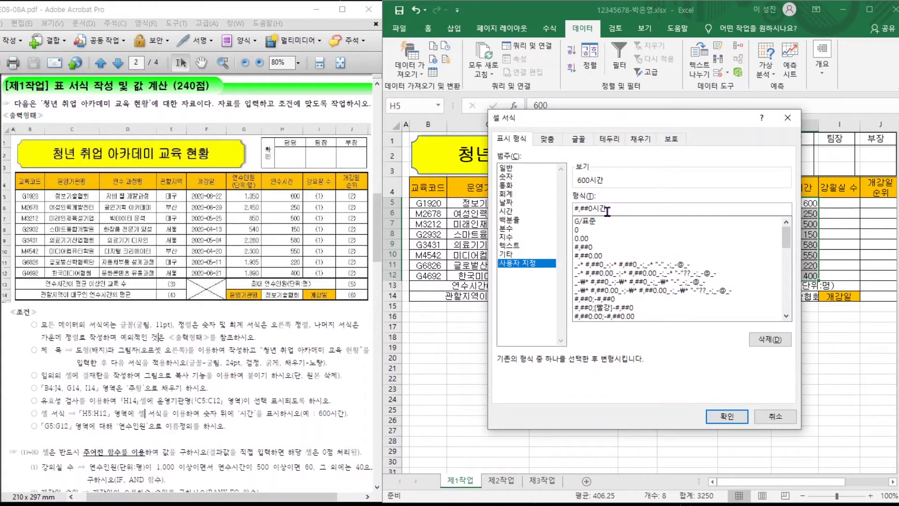
click(717, 413)
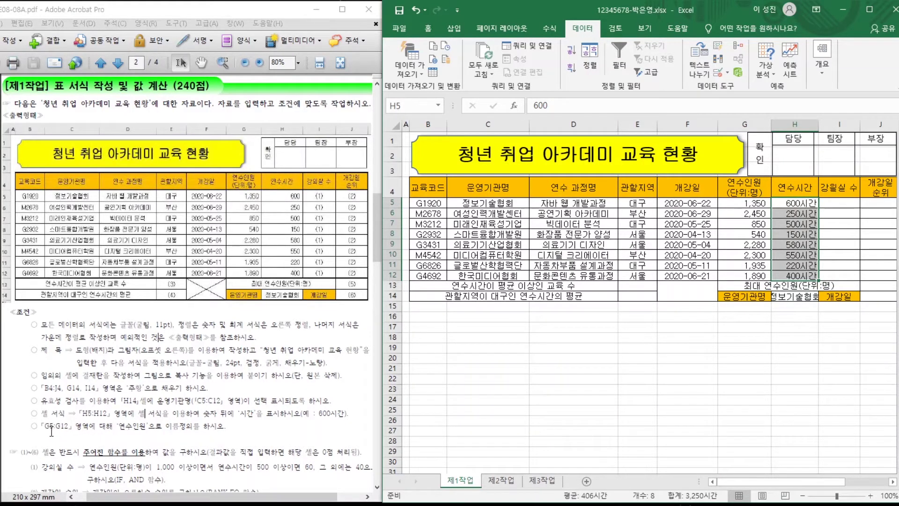
drag(52, 427, 200, 427)
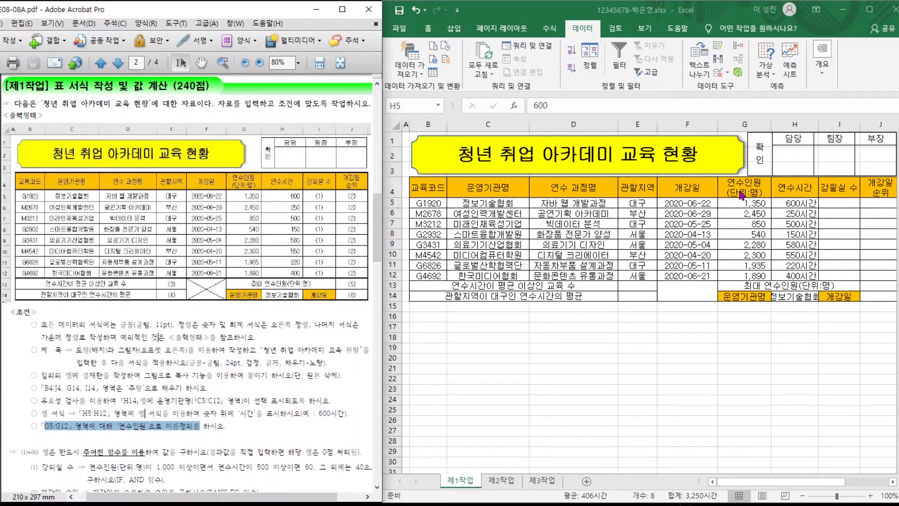
Name the range G5:G12 연수인원 via the Name Box.
drag(744, 202, 733, 276)
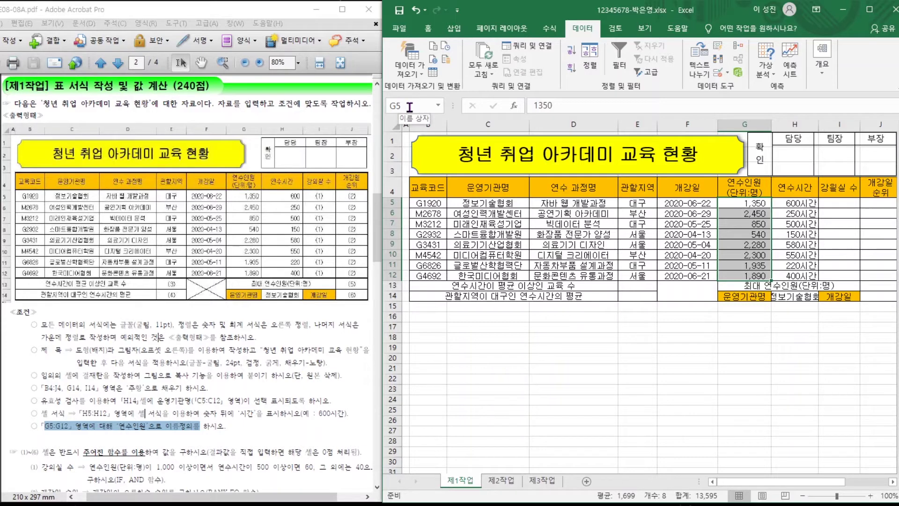
click(410, 106)
text(연수인우)
key(Return)
click(416, 105)
Check in Name Manager that 연수인원 refers to =제1작업!$G$5:$G$12.
click(551, 29)
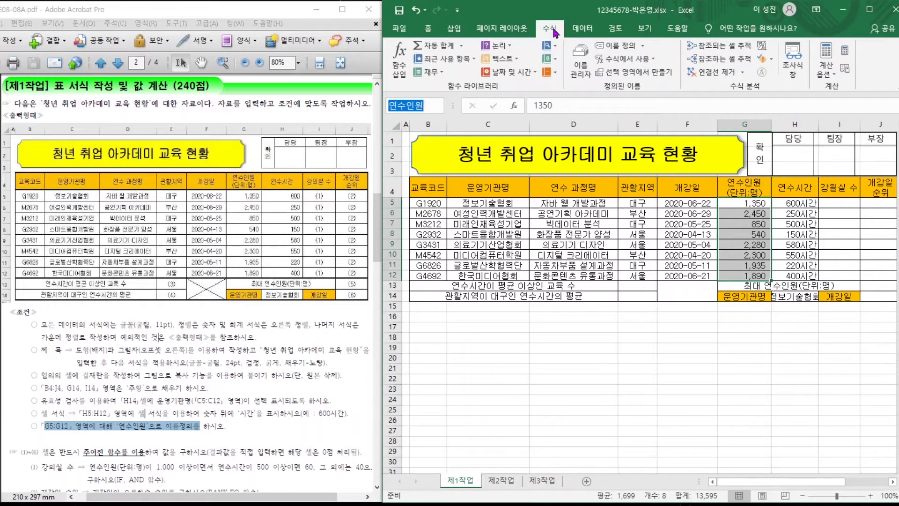
click(582, 66)
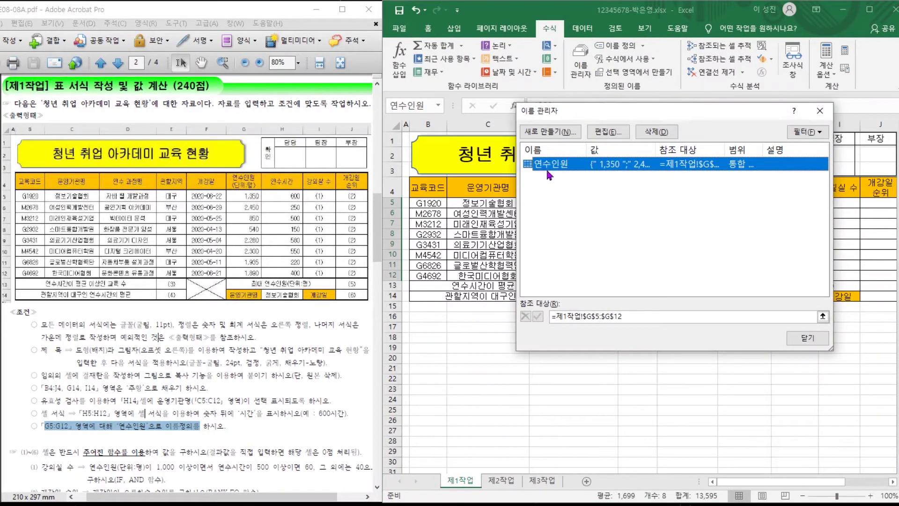
click(607, 133)
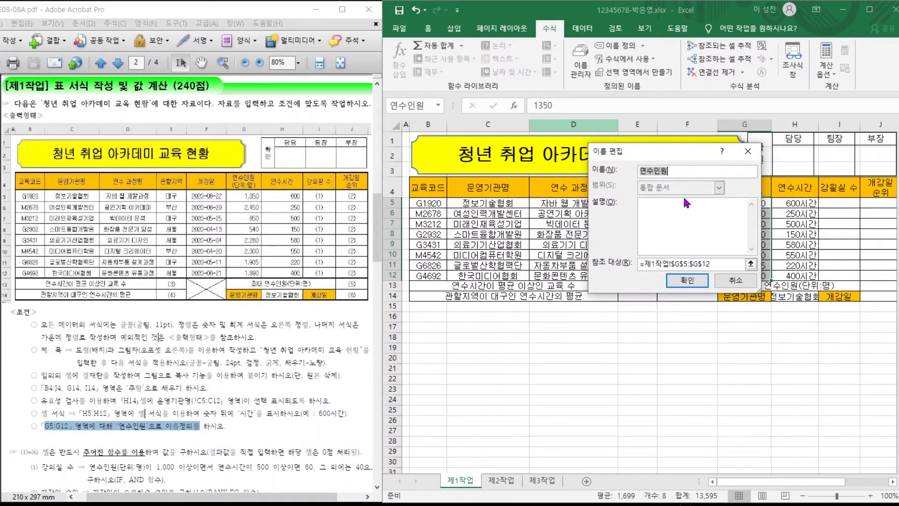
click(736, 281)
click(808, 332)
click(559, 323)
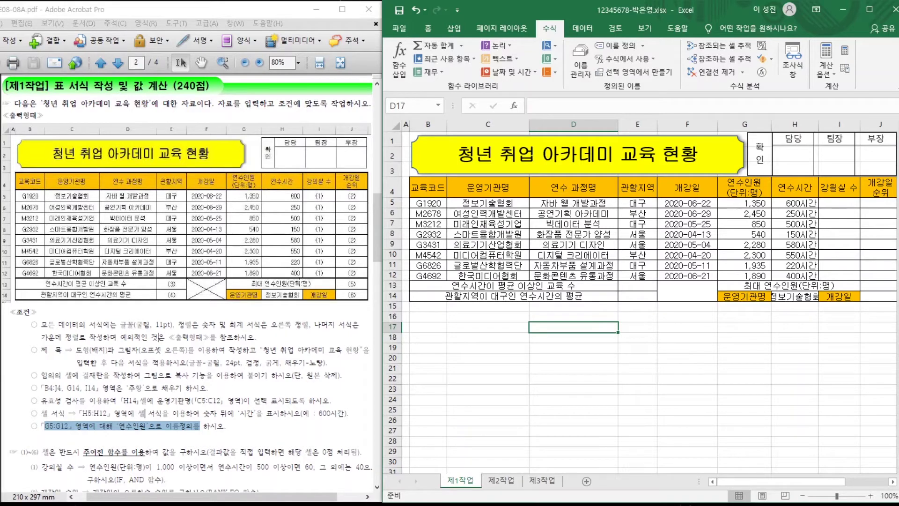
scroll(322, 252, down, 10)
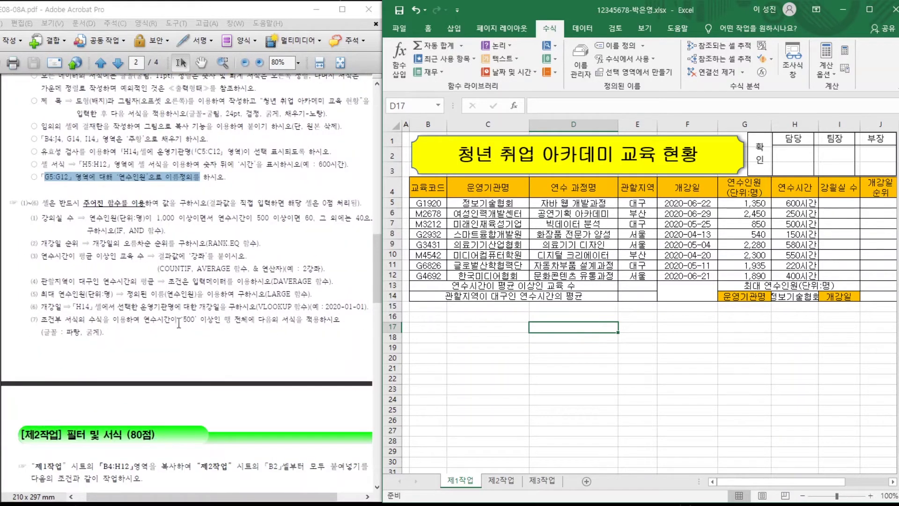
click(175, 221)
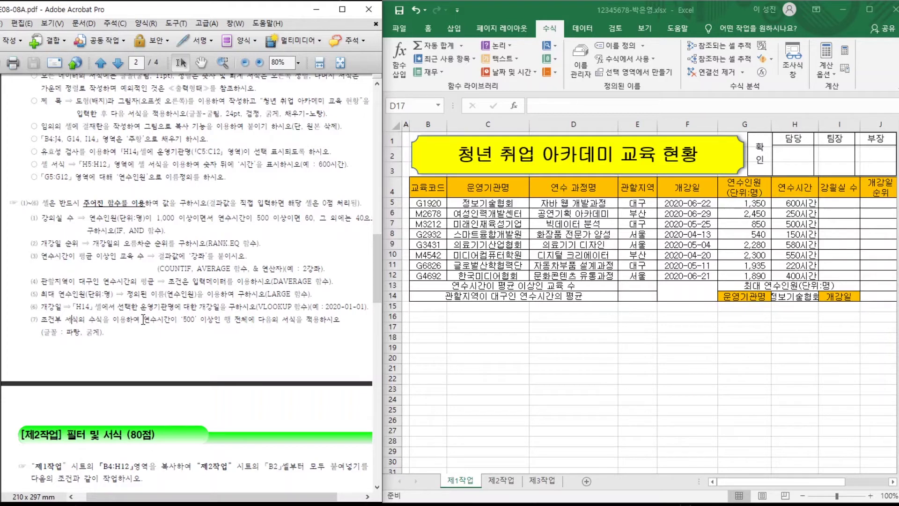
click(627, 241)
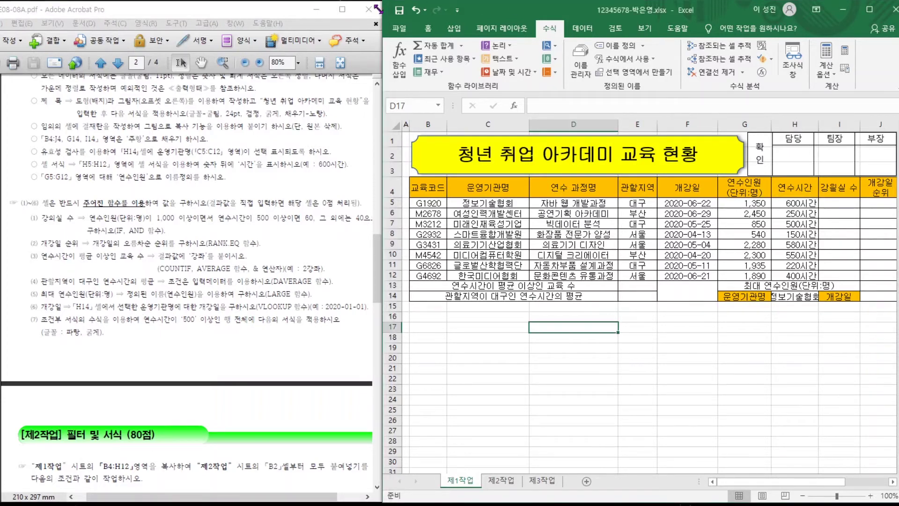
click(429, 31)
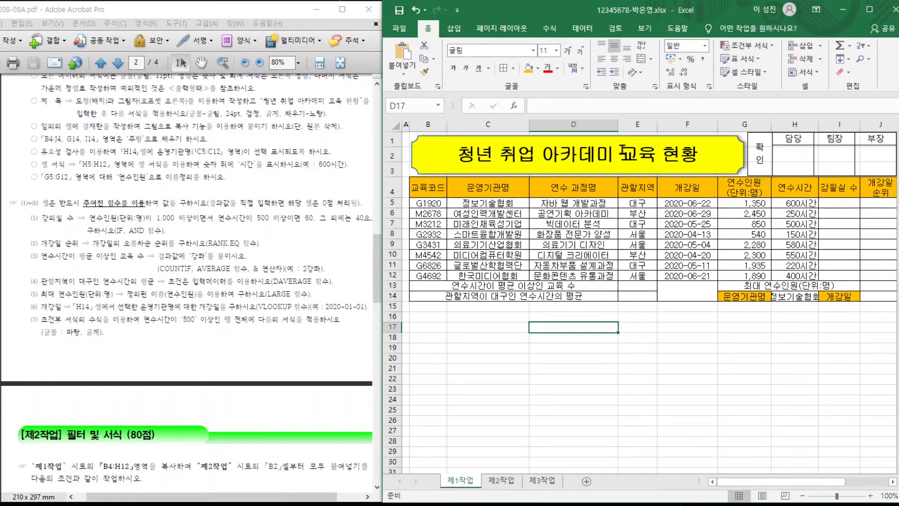
Select B5:J12 and begin a new conditional formatting rule of the 'Use a formula' type.
drag(221, 321, 298, 324)
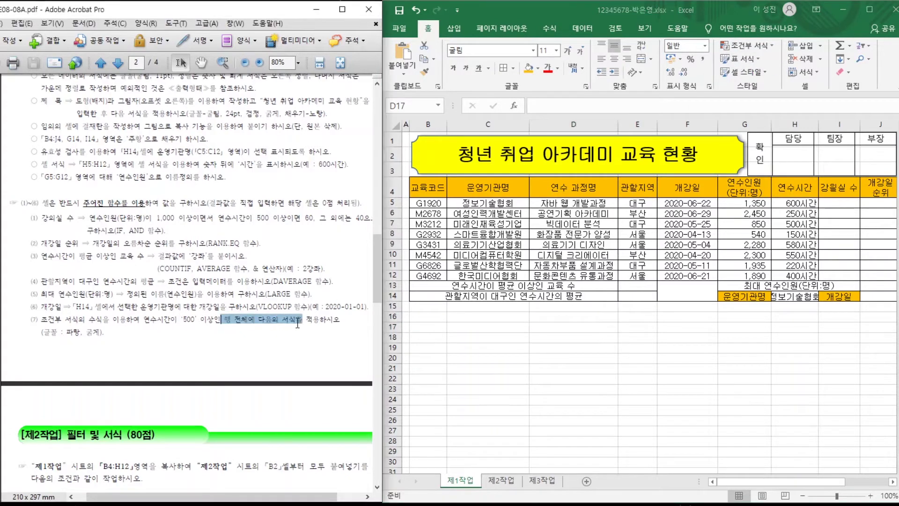
click(417, 201)
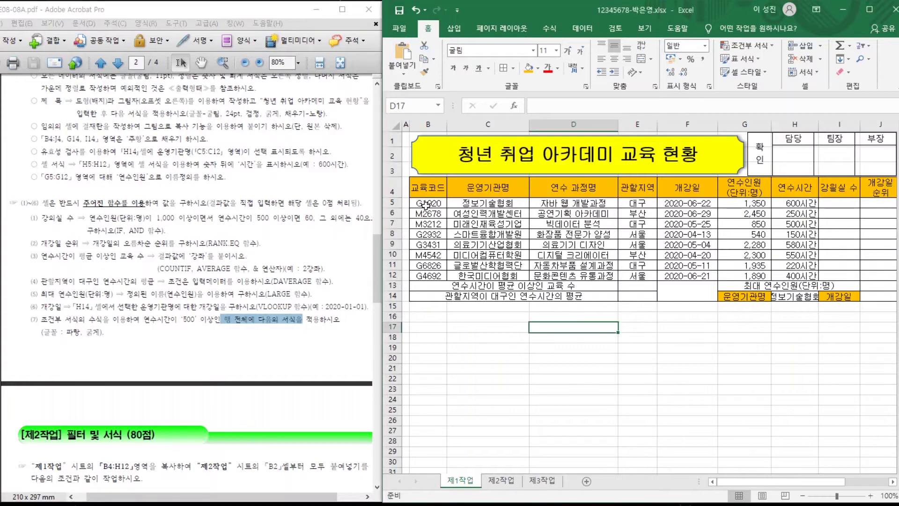
mouse_move(417, 201)
mouse_down()
mouse_move(769, 264)
mouse_move(882, 274)
mouse_up()
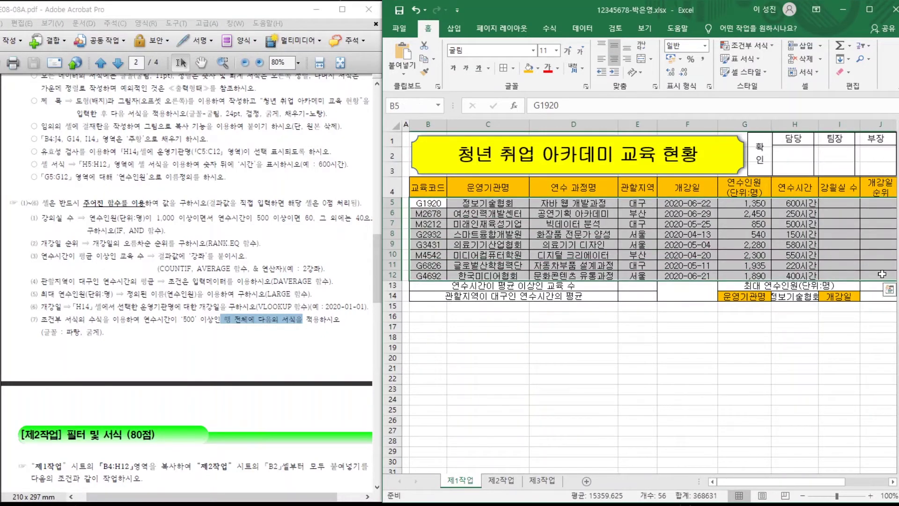
click(747, 47)
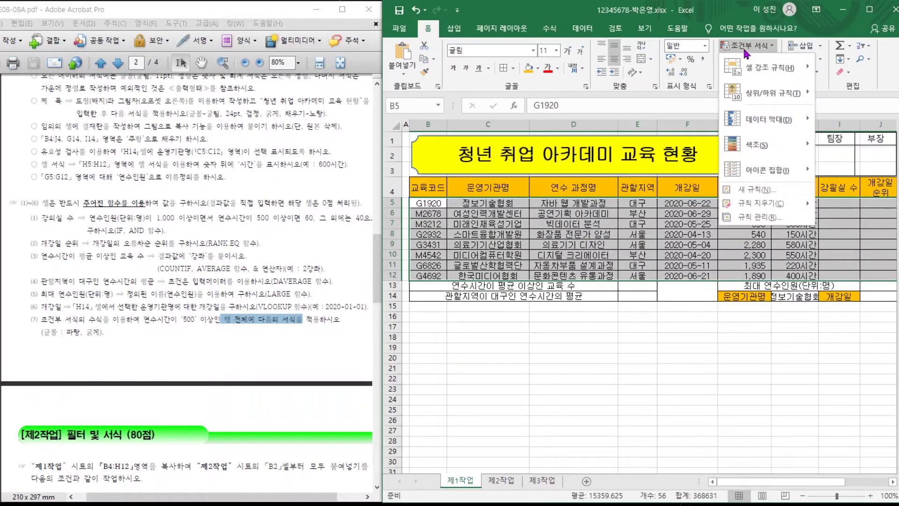
click(752, 197)
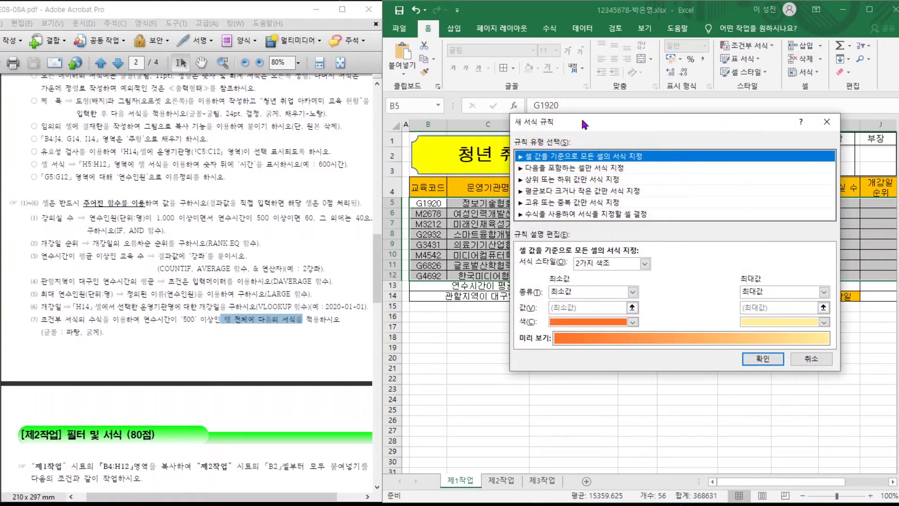
click(553, 215)
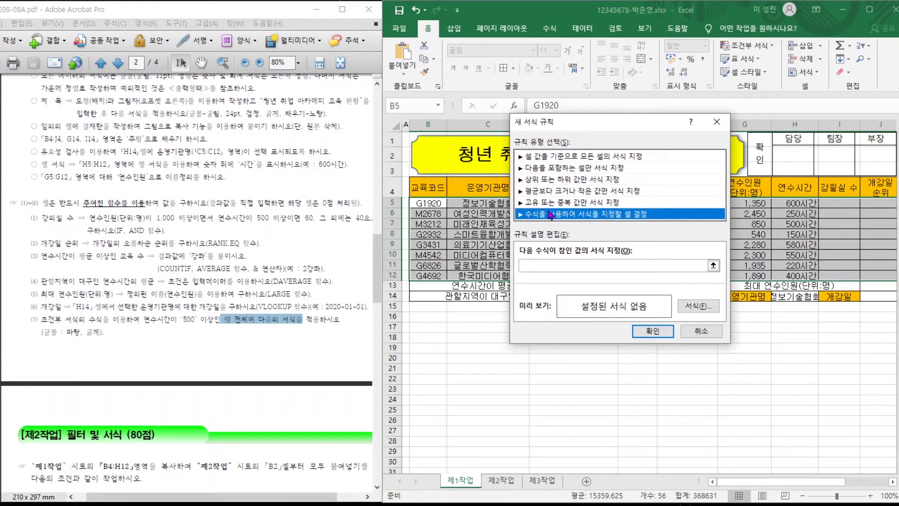
Enter the rule condition =$H5>=500, anchoring only column H, then go to the Format settings.
click(544, 270)
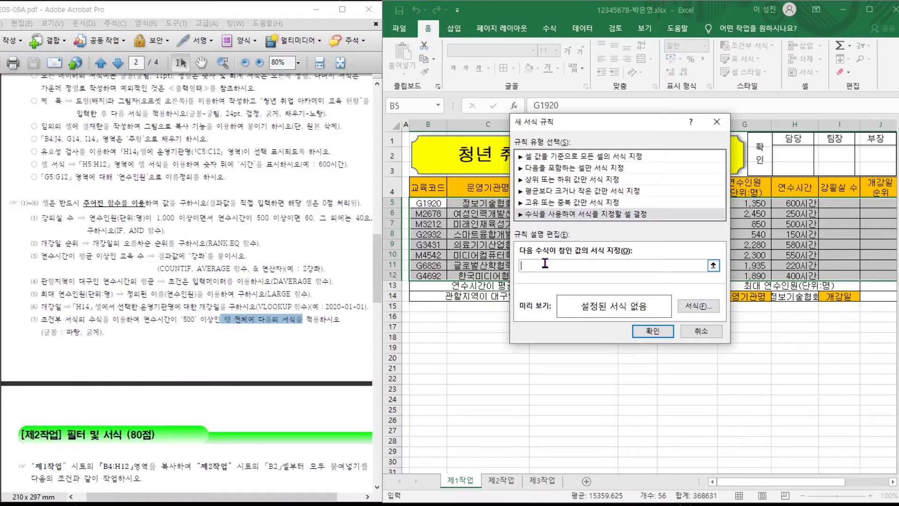
text(=)
drag(142, 321, 210, 322)
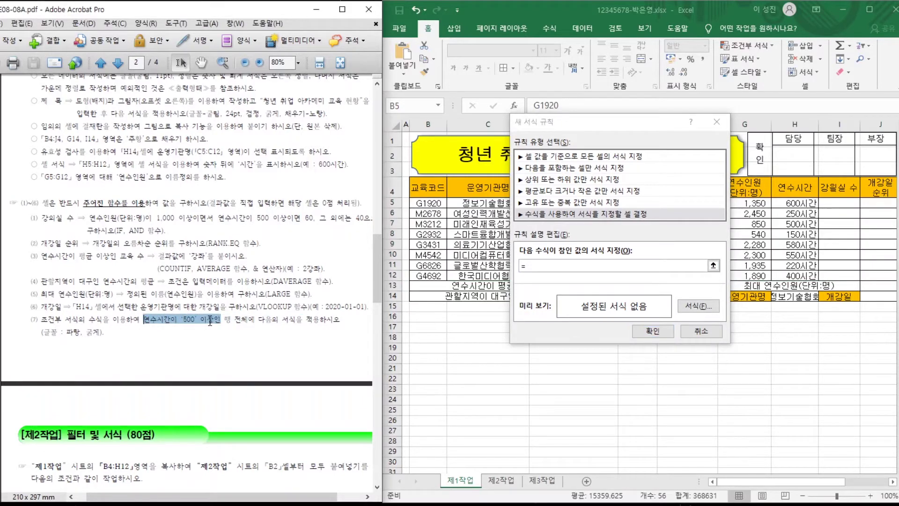
click(548, 264)
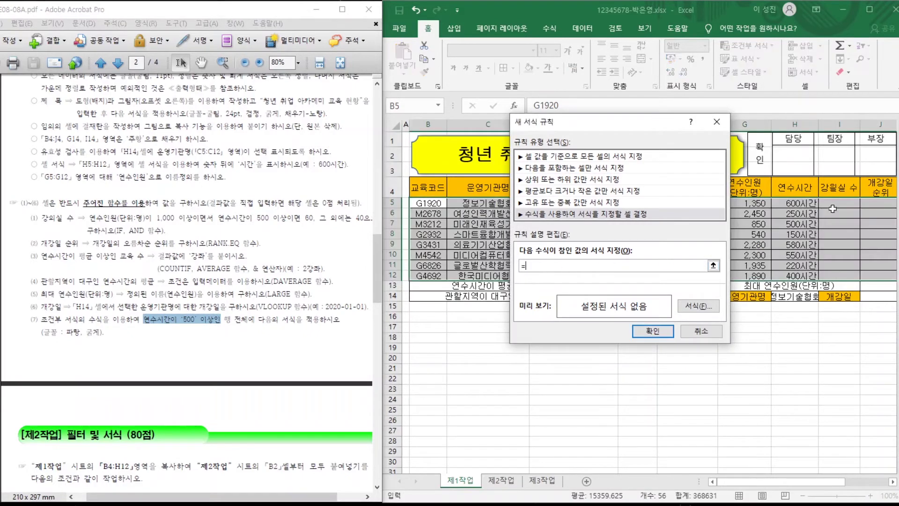
click(792, 204)
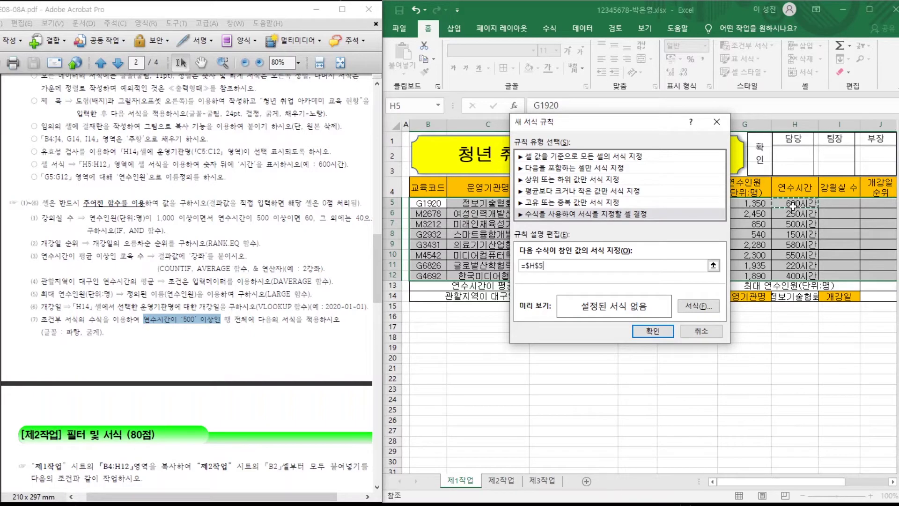
text(2)
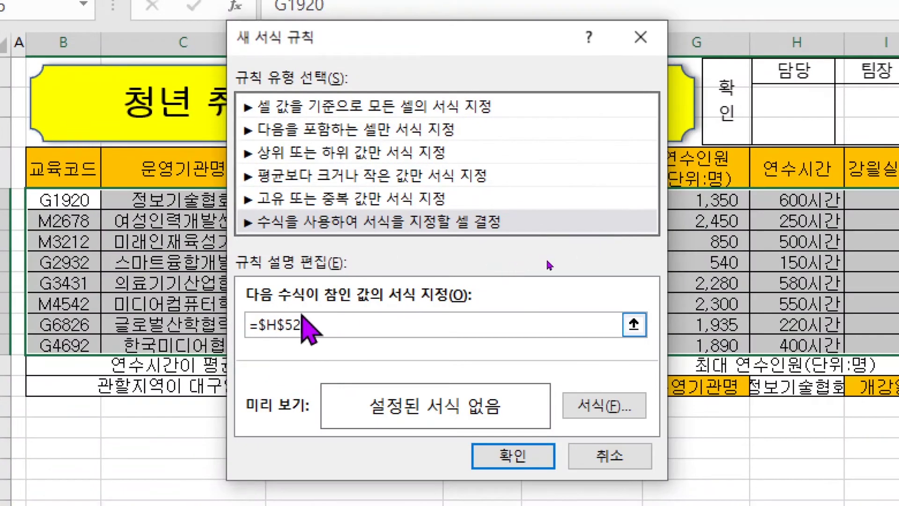
key(BackSpace)
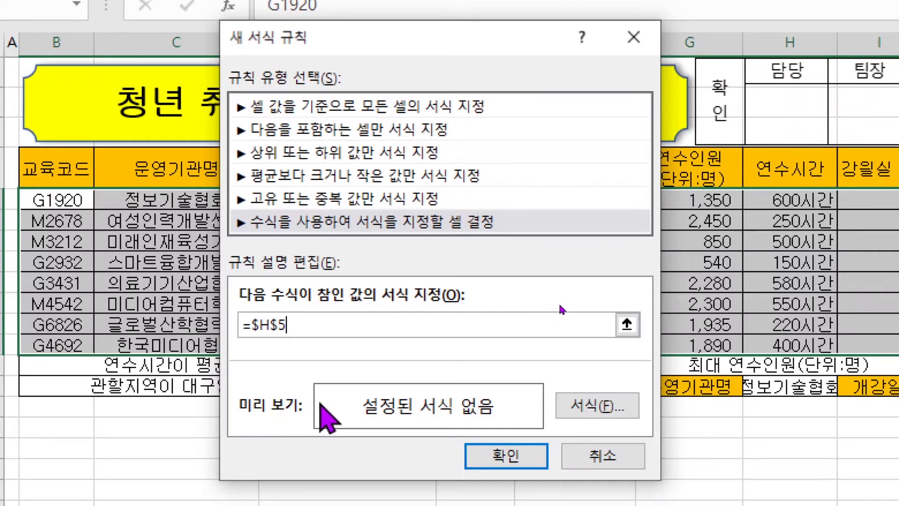
key(F4)
key(F4)
key(F4)
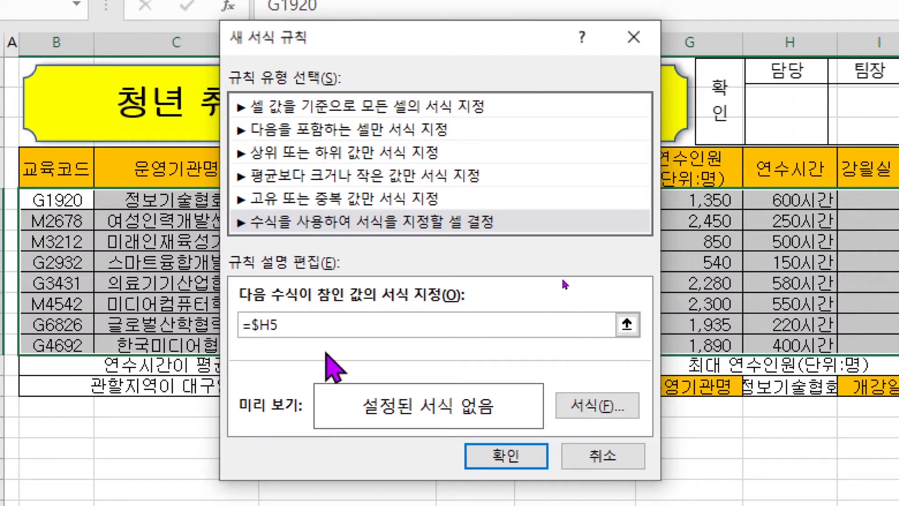
key(F4)
key(F4)
key(F4)
text(>=500)
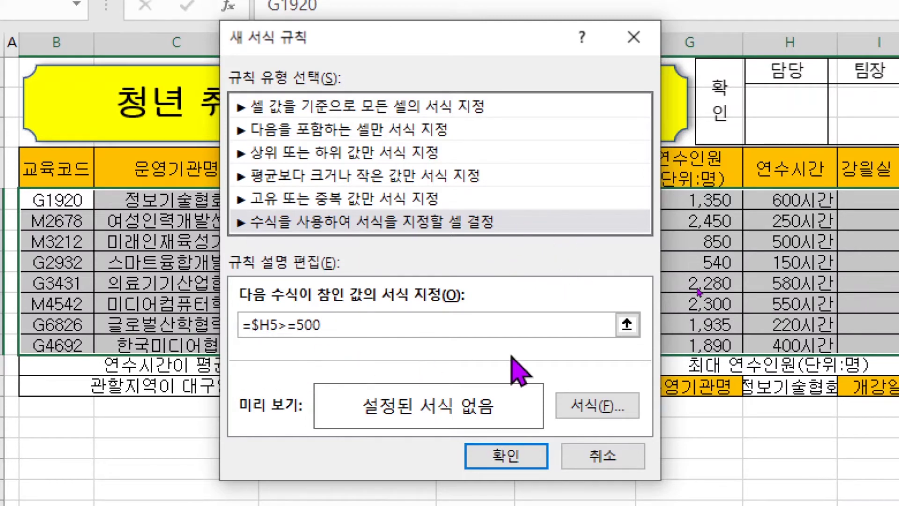
click(597, 405)
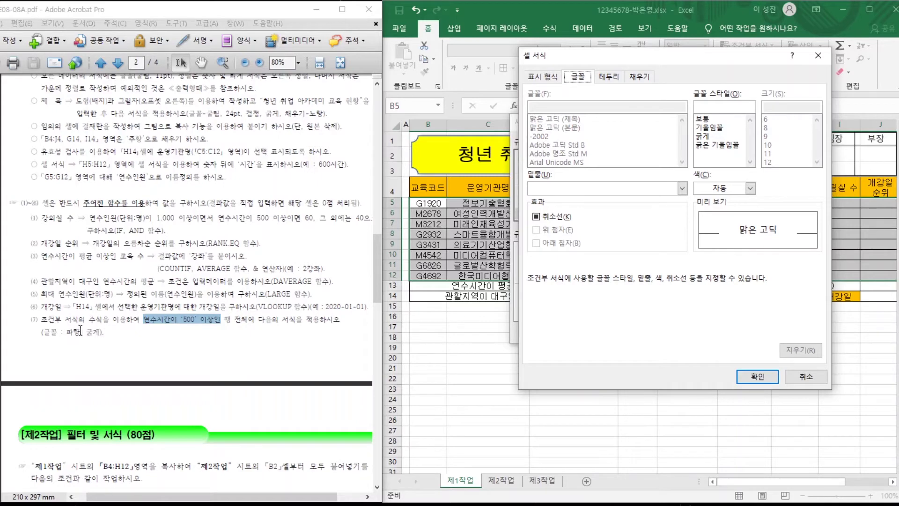
Set the rule's font to blue bold and apply the conditional formatting rule.
click(740, 188)
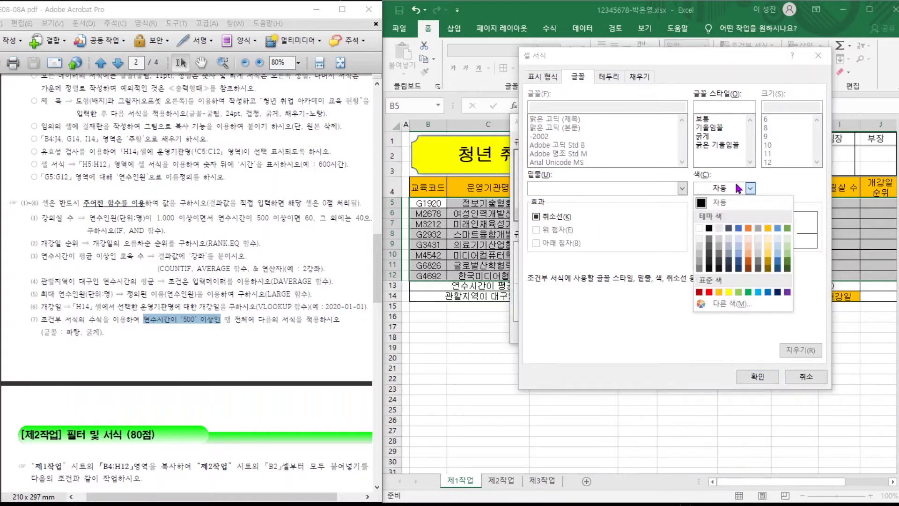
click(768, 292)
click(702, 137)
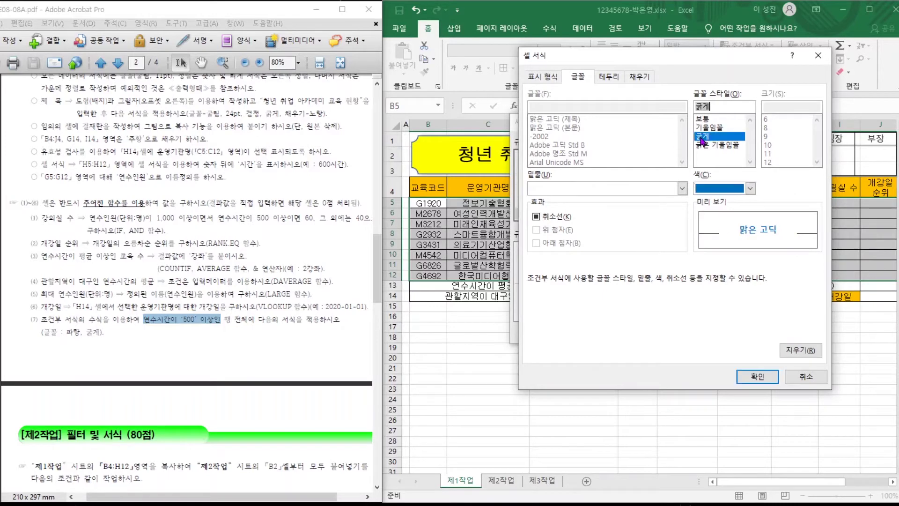
click(750, 375)
click(654, 330)
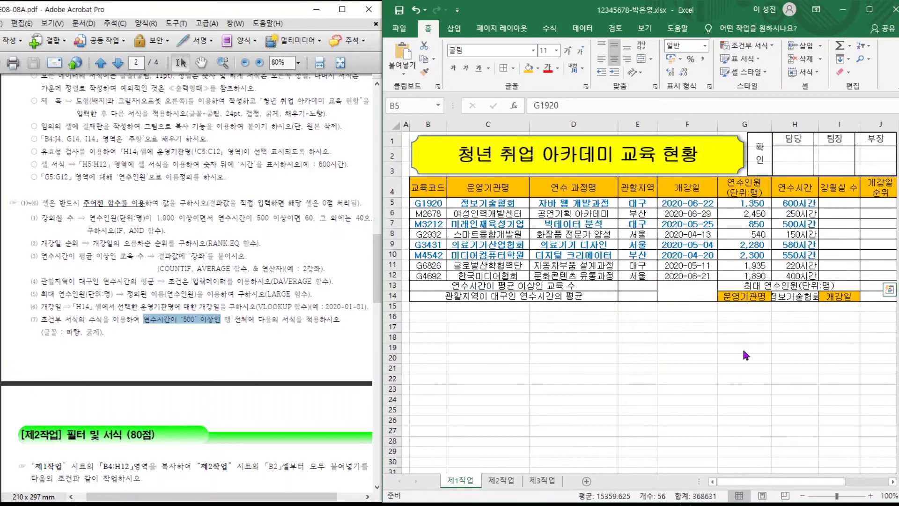
Deselect the table and check that rows with 500+ hours appear in bold blue.
click(725, 338)
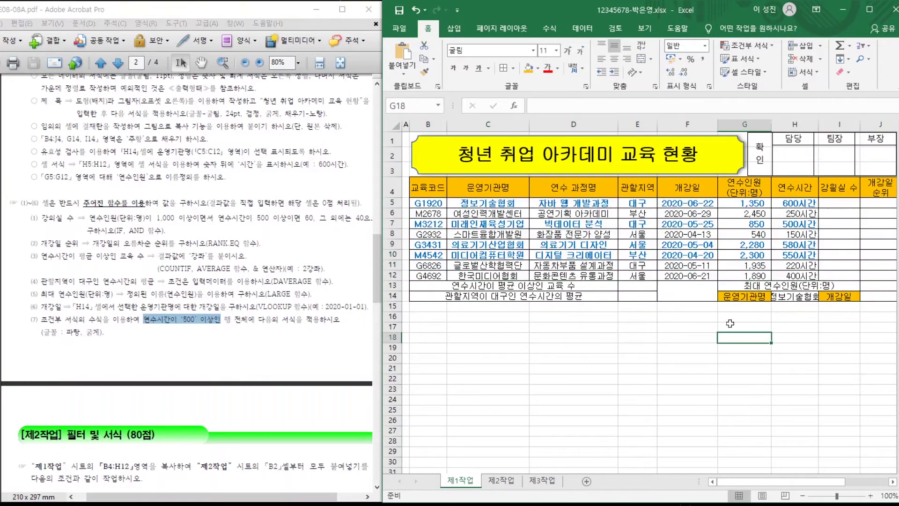
click(796, 200)
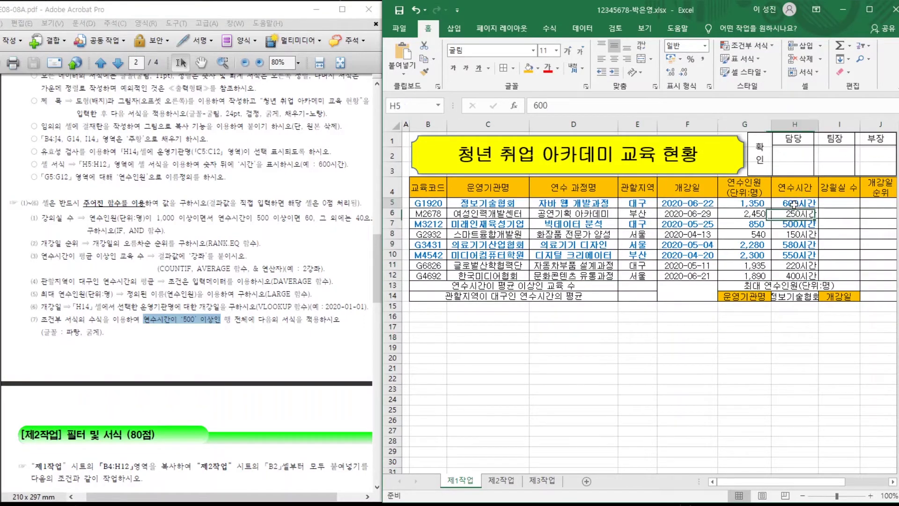
click(766, 241)
click(745, 265)
click(745, 338)
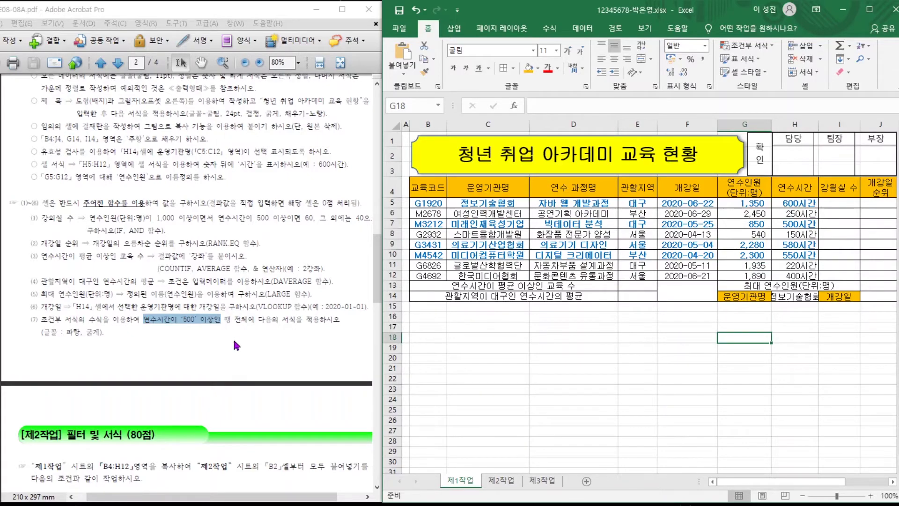
click(248, 318)
Highlight the page-3 instruction to copy into 제2작업, then select B4:H12 on 제1작업.
scroll(245, 242, up, 8)
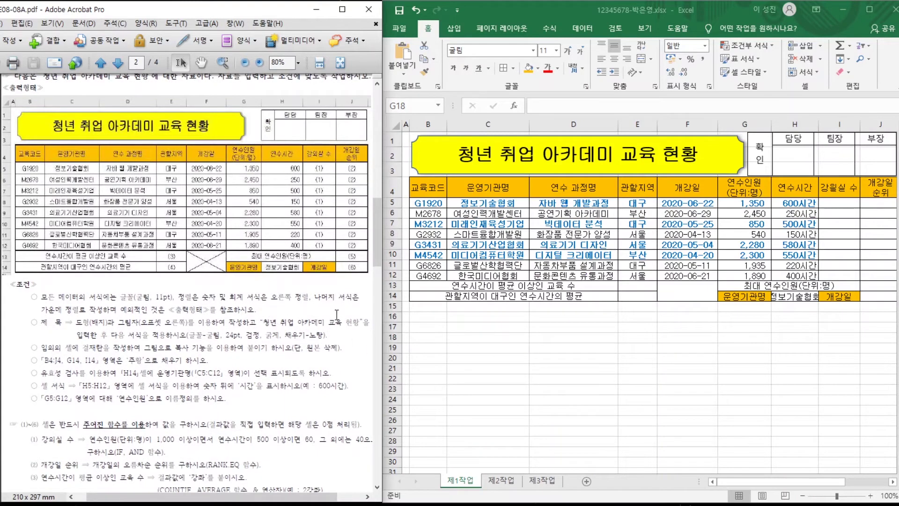
scroll(349, 296, down, 1)
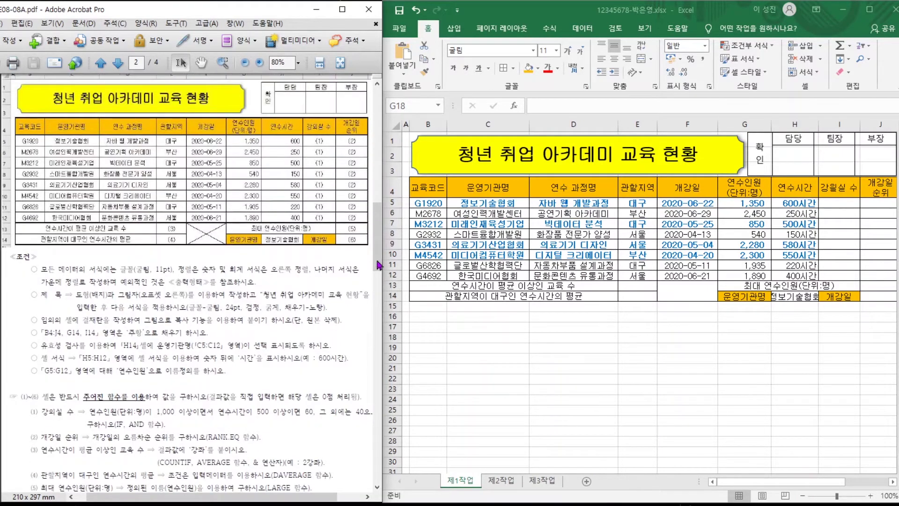
scroll(131, 144, down, 5)
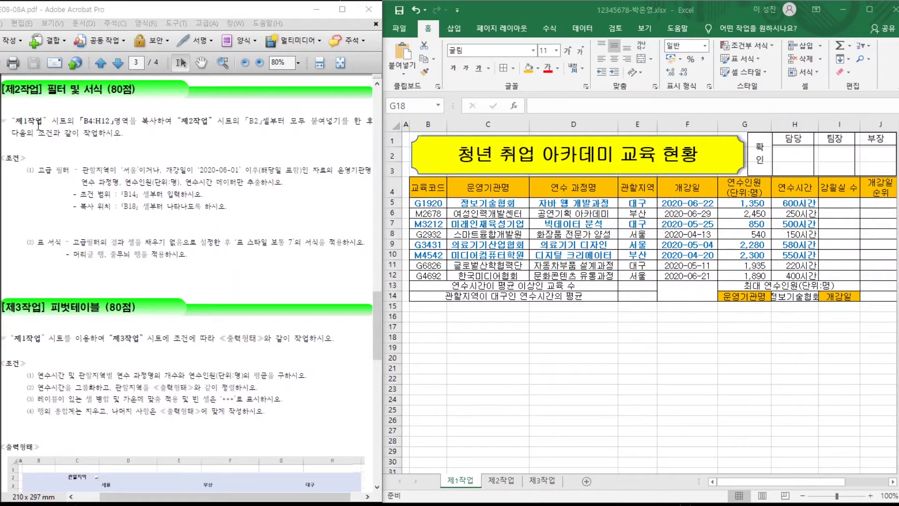
drag(12, 121, 273, 114)
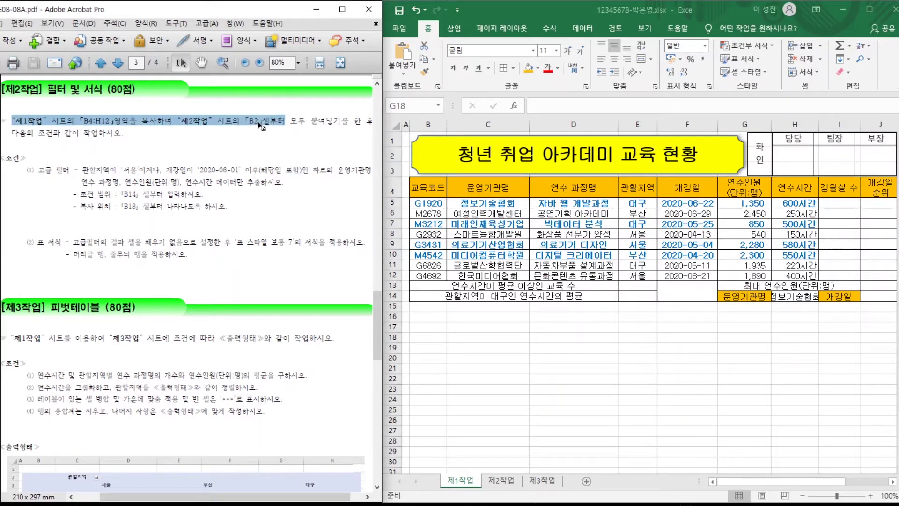
drag(428, 187, 788, 275)
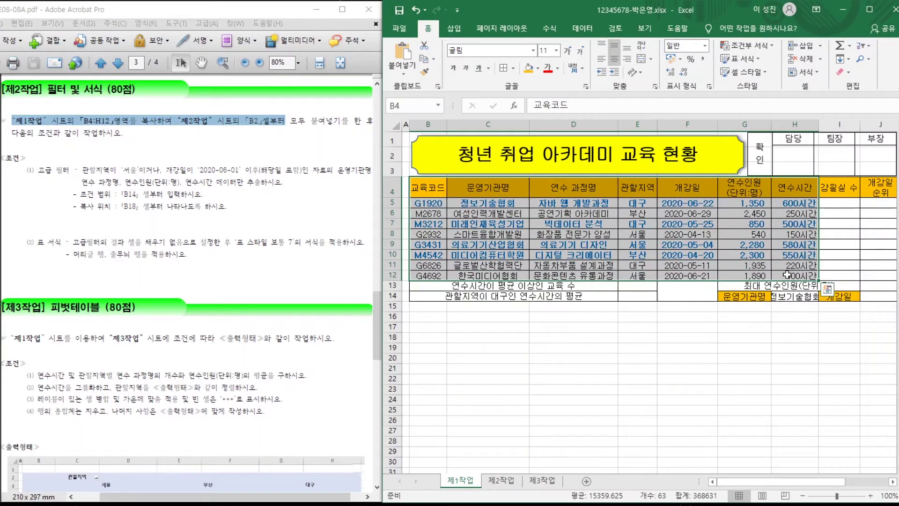
Copy B4:H12 into 제2작업 at B2, keeping the source column widths.
key(ctrl+c)
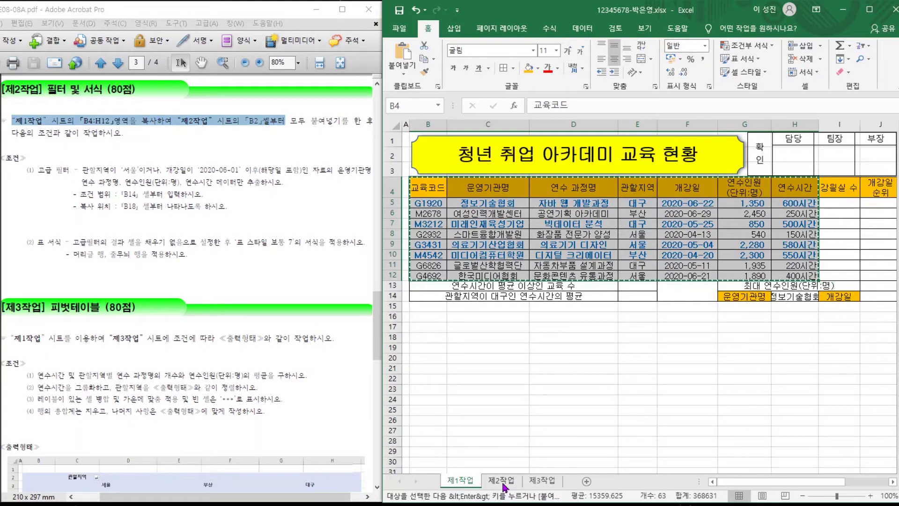
click(504, 486)
click(445, 149)
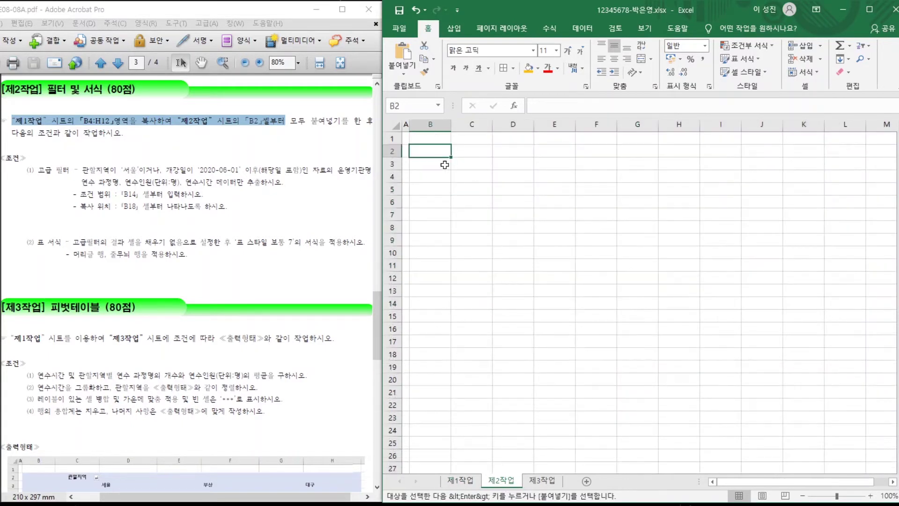
key(ctrl+v)
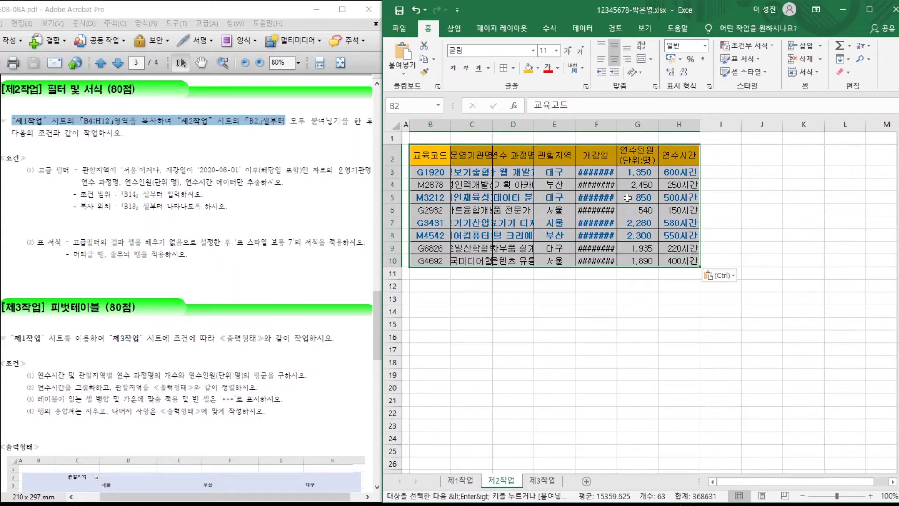
click(728, 278)
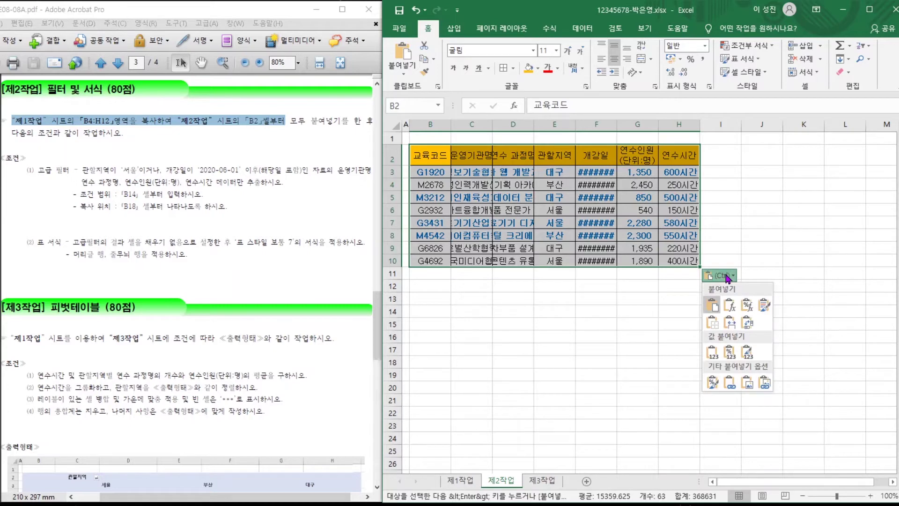
click(732, 325)
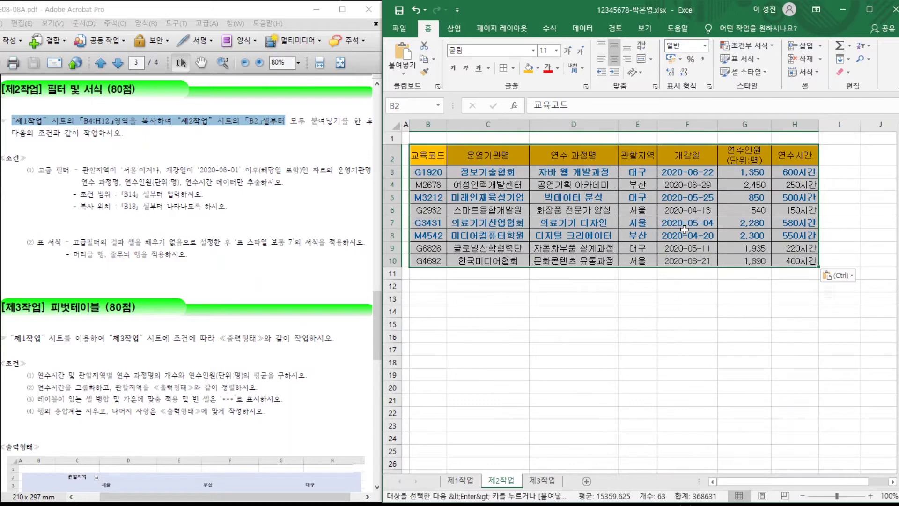
click(569, 298)
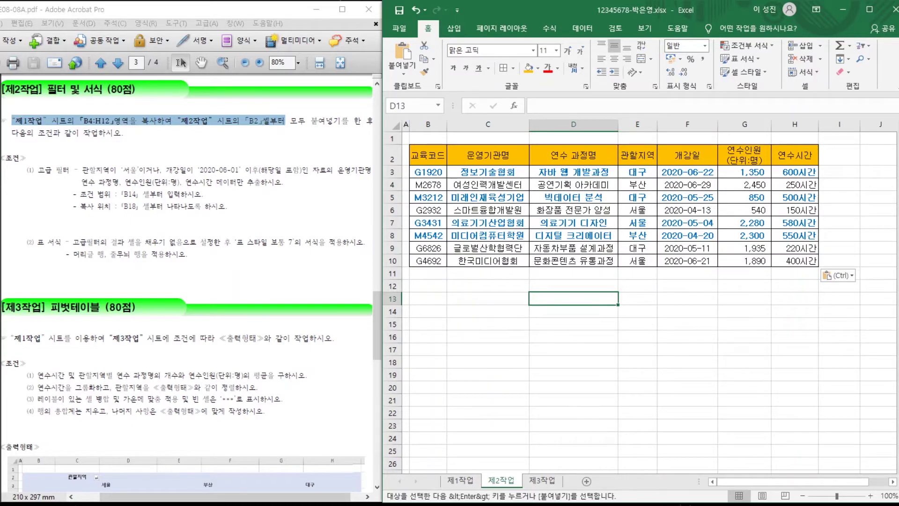
click(170, 194)
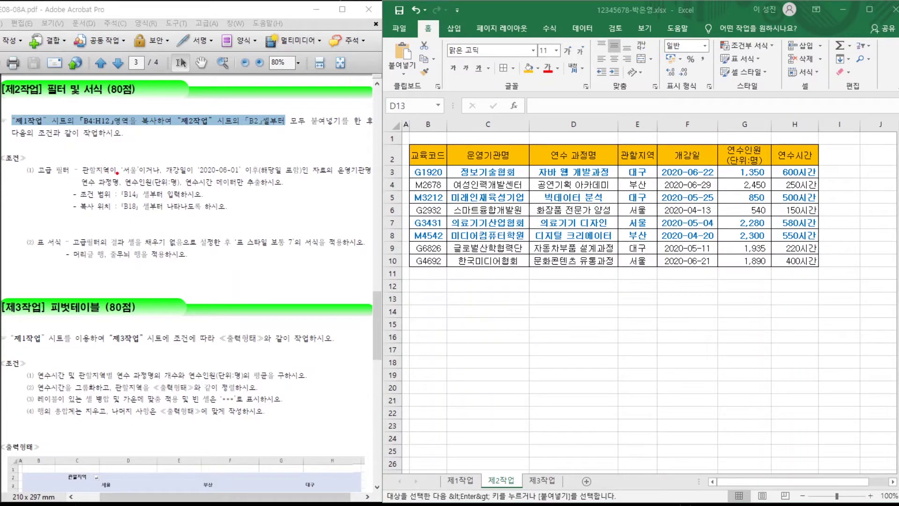
Circle 관할지역이 and 개강일이 in red and write the 'or' and 'and' notes.
mouse_move(117, 174)
mouse_down()
mouse_move(83, 179)
mouse_move(77, 155)
mouse_move(114, 154)
mouse_up()
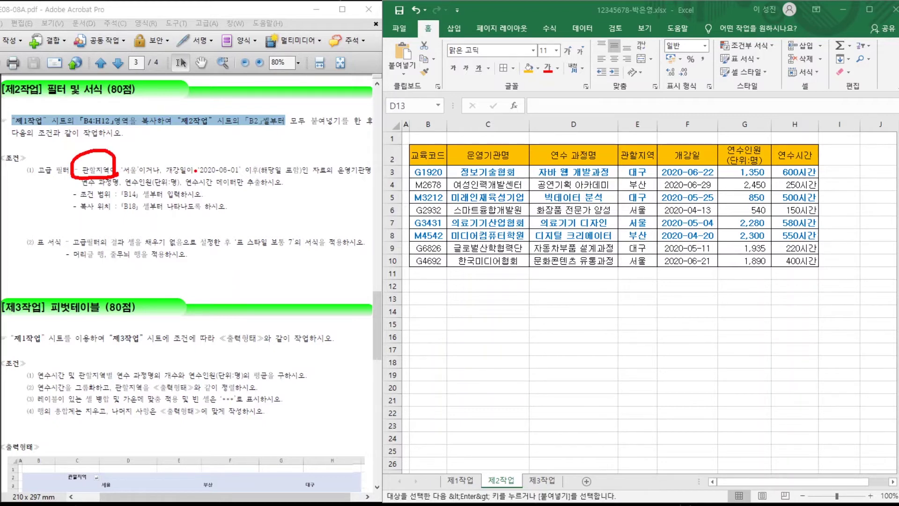
mouse_move(193, 173)
mouse_down()
mouse_move(165, 174)
mouse_move(177, 144)
mouse_move(195, 169)
mouse_up()
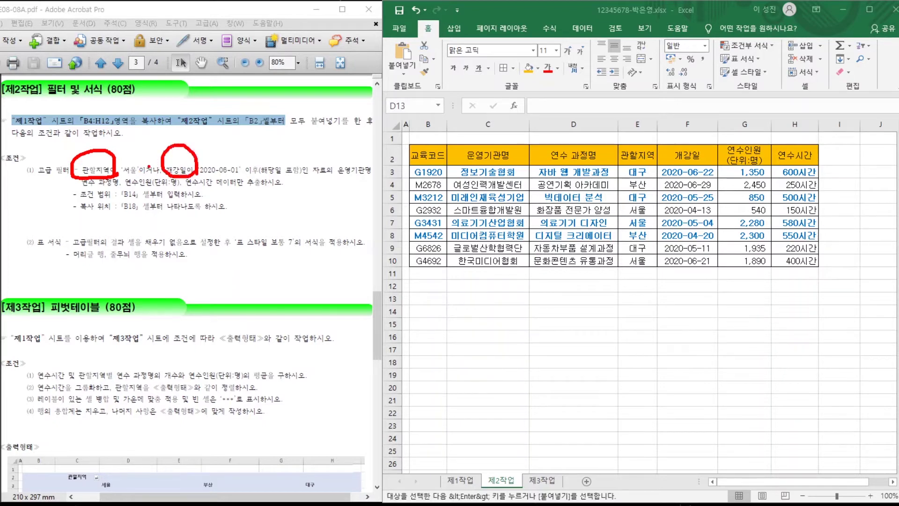
drag(187, 131, 130, 202)
mouse_move(137, 136)
mouse_down()
mouse_move(124, 150)
mouse_move(136, 137)
mouse_move(142, 158)
mouse_move(161, 134)
mouse_up()
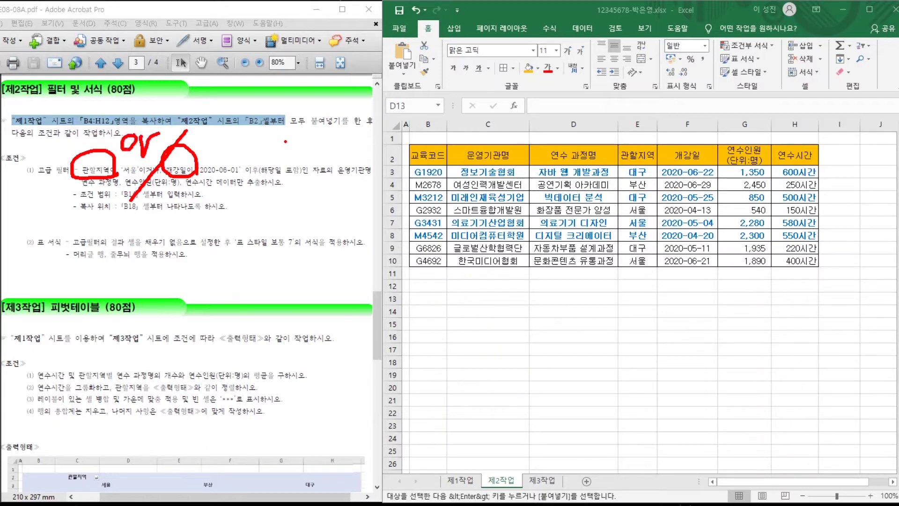
mouse_move(305, 136)
mouse_down()
mouse_move(300, 148)
mouse_move(317, 132)
mouse_move(322, 149)
mouse_up()
mouse_move(344, 111)
mouse_down()
mouse_move(338, 149)
mouse_move(324, 133)
mouse_up()
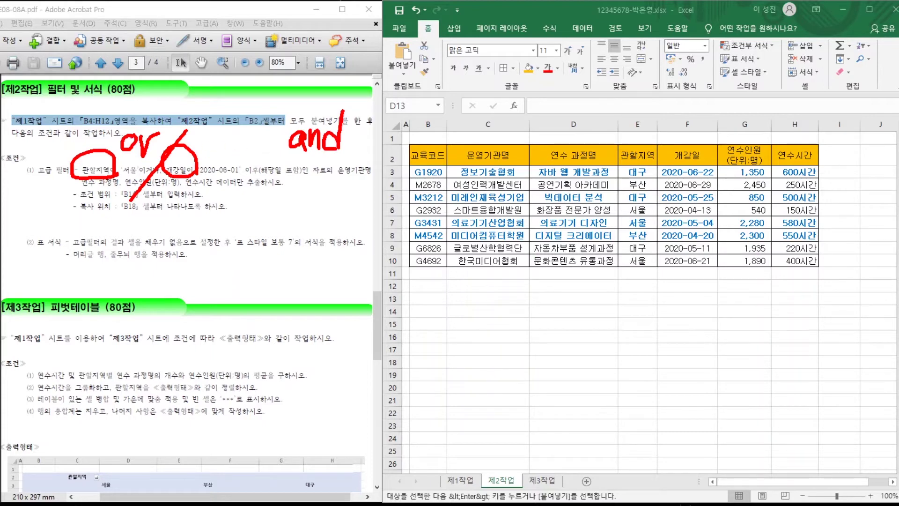
Add 다 and 끝 notes, strike some through, write '>=', and circle 운영기관명 and 연수인원.
mouse_move(153, 98)
mouse_down()
mouse_move(167, 98)
mouse_move(188, 128)
mouse_move(209, 100)
mouse_up()
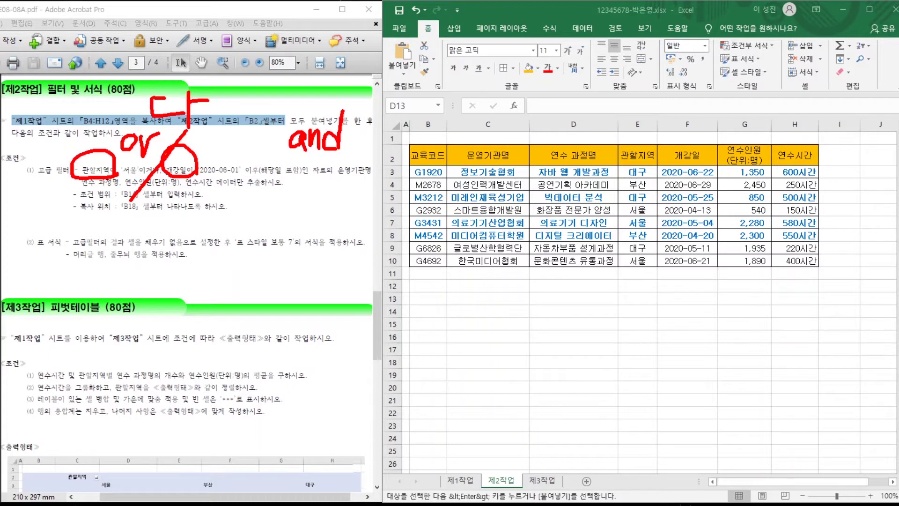
mouse_move(323, 85)
mouse_down()
mouse_move(335, 107)
mouse_move(350, 106)
mouse_move(362, 124)
mouse_move(369, 111)
mouse_up()
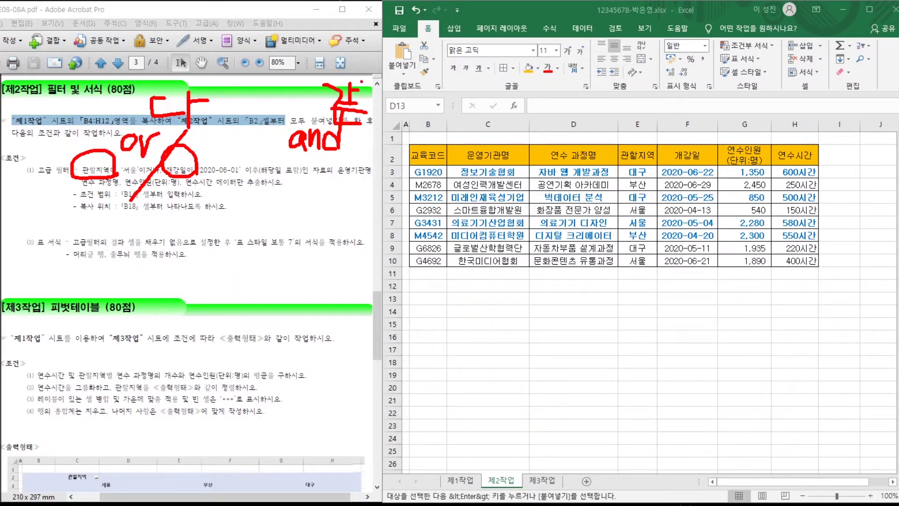
drag(366, 75, 326, 127)
drag(304, 82, 354, 149)
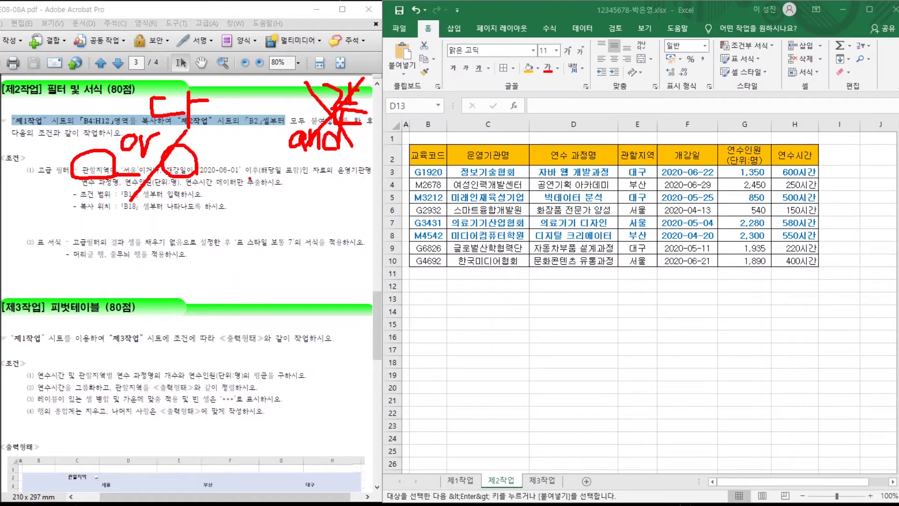
drag(220, 139, 234, 149)
drag(366, 152, 366, 181)
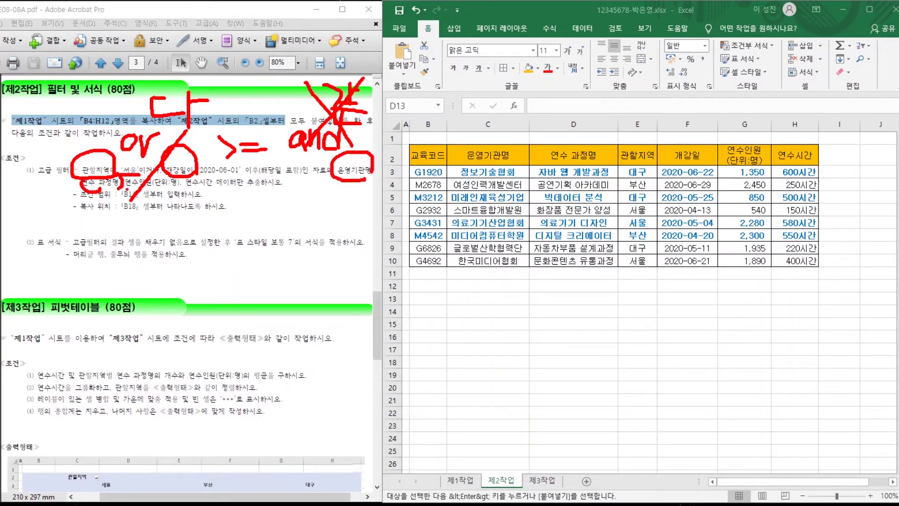
drag(129, 188, 222, 189)
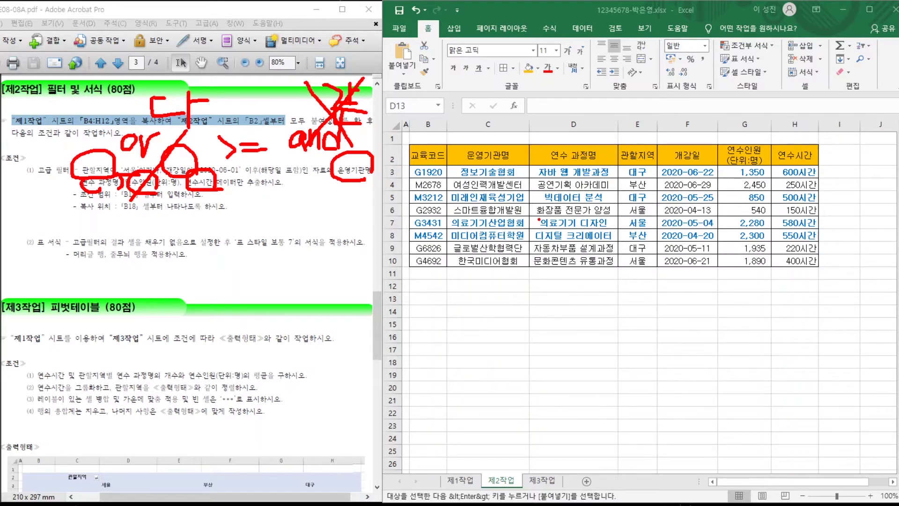
Copy the 관할지역 and 개강일 headers from E2 and F2 into B14:C14.
key(Escape)
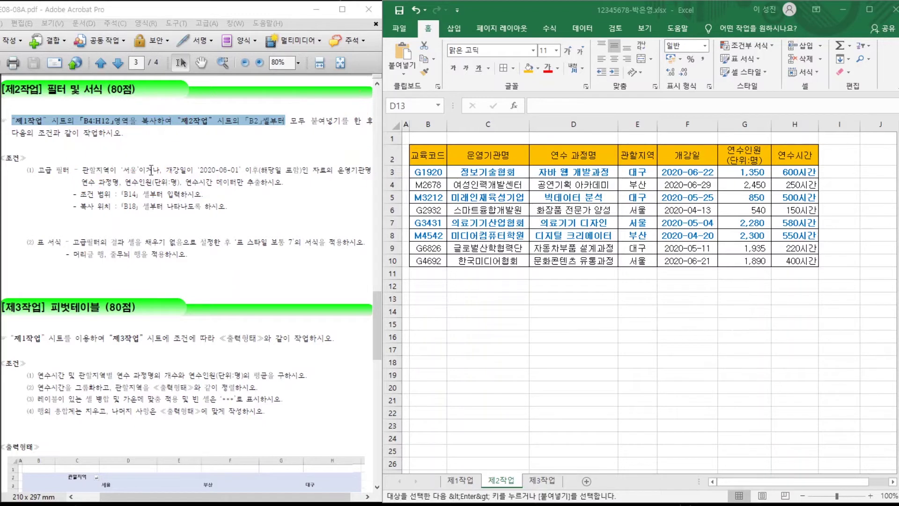
click(440, 281)
click(444, 287)
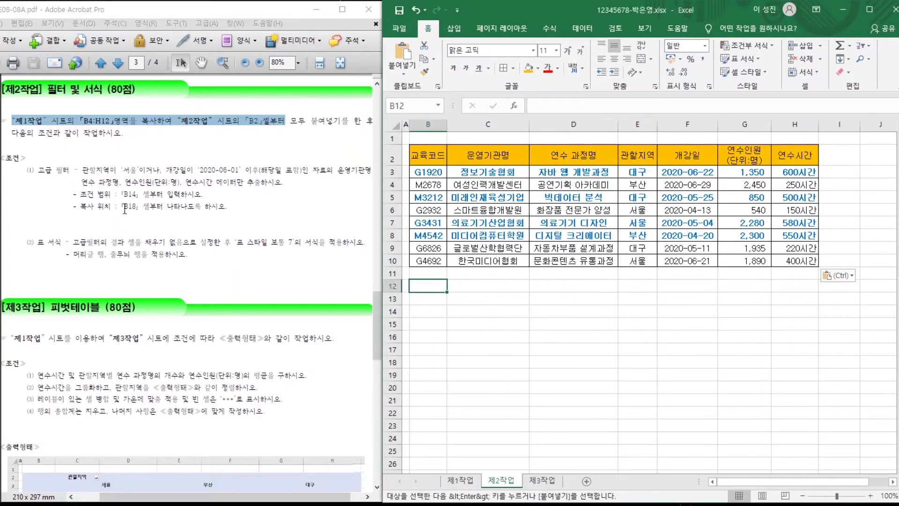
drag(119, 196, 164, 195)
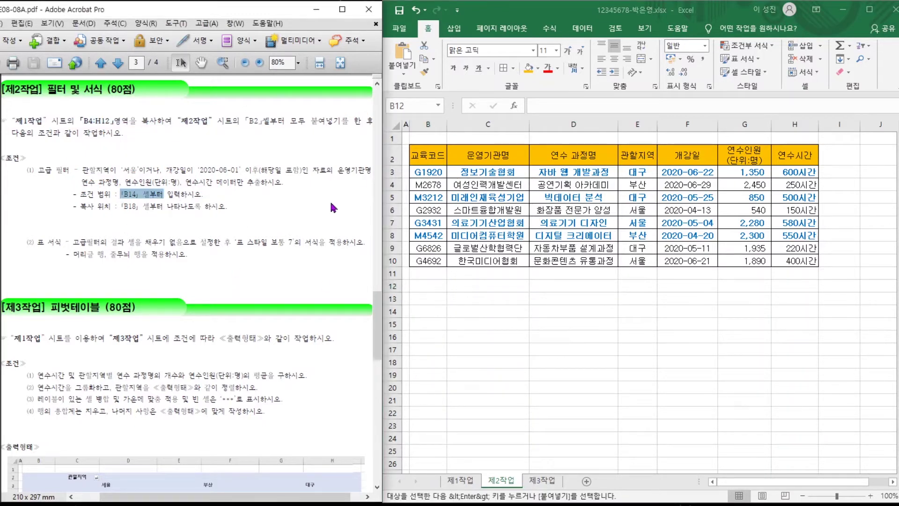
click(438, 286)
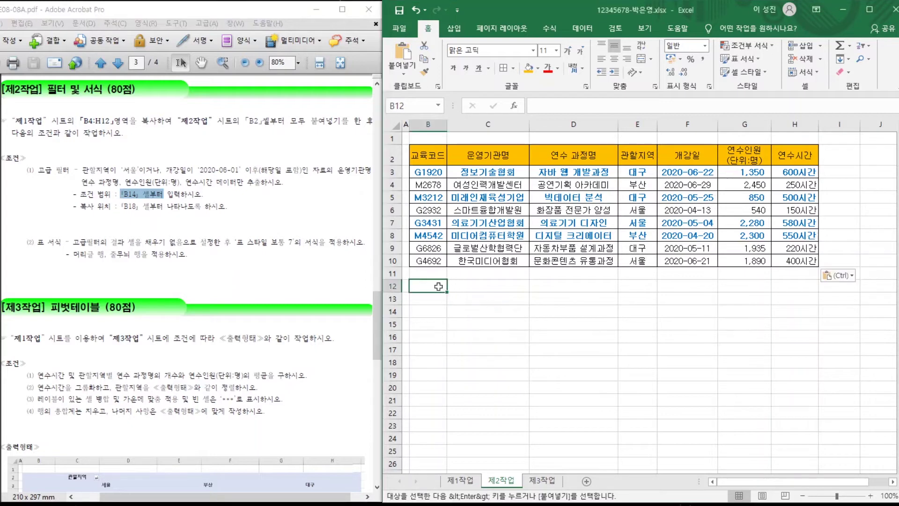
click(428, 311)
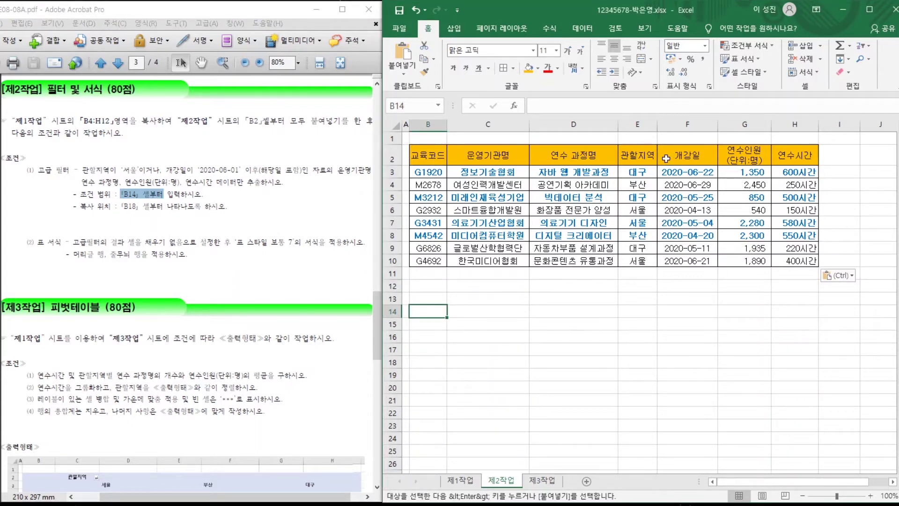
click(639, 158)
key(ctrl+c)
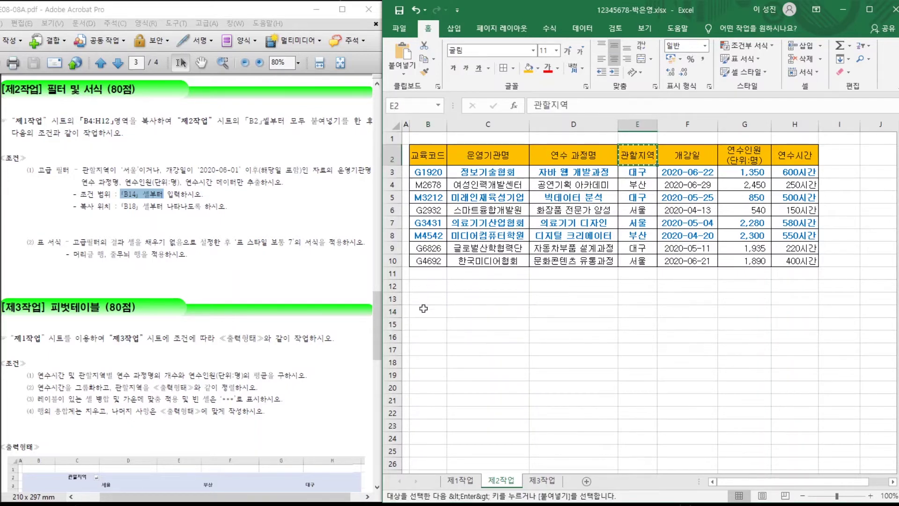
click(424, 308)
key(ctrl+v)
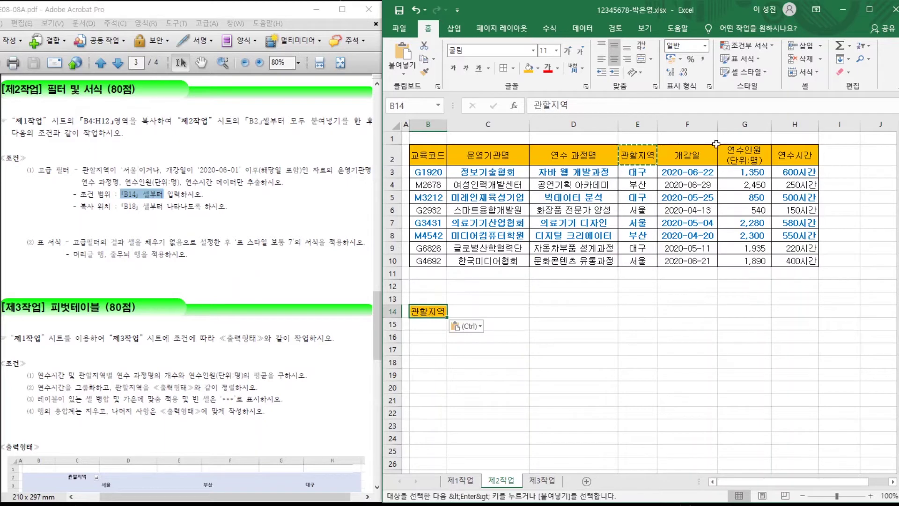
click(687, 156)
key(ctrl+c)
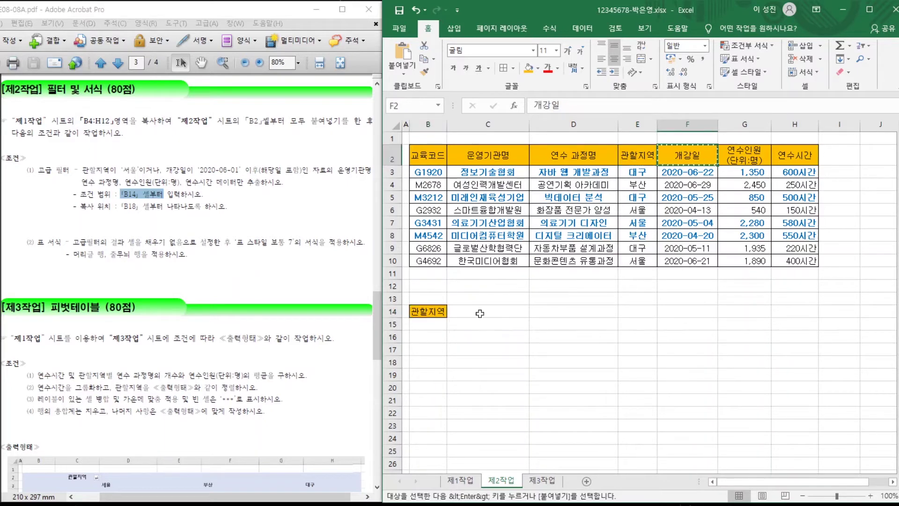
click(480, 314)
key(ctrl+v)
Put 서울 in B15 and the condition >=2020-6-1 in C16.
click(424, 321)
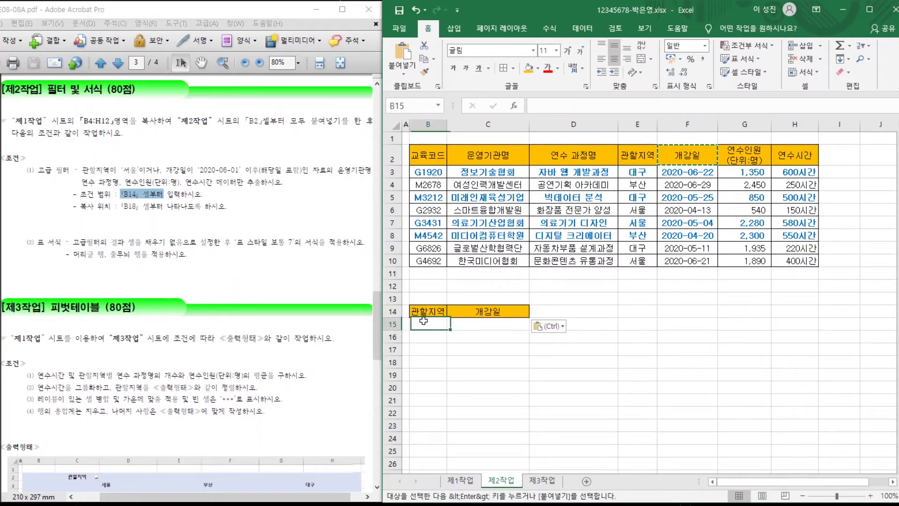
click(637, 211)
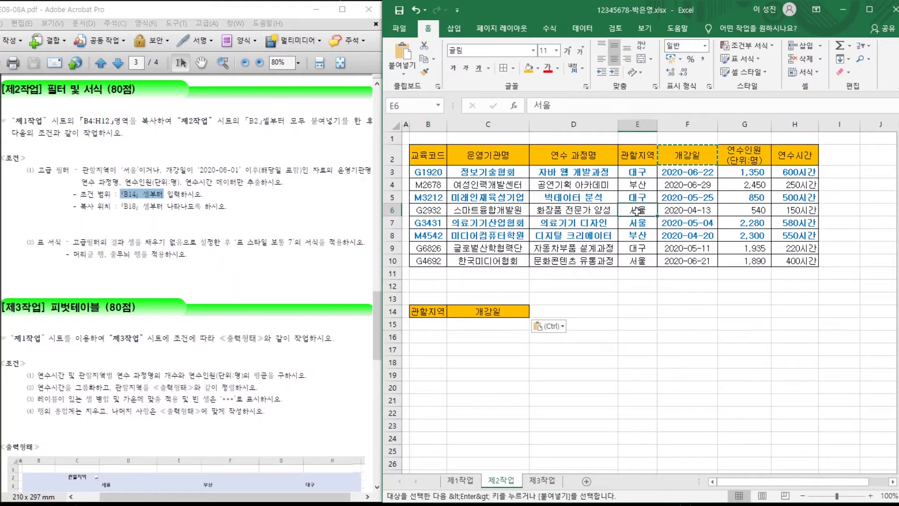
key(ctrl+c)
click(428, 323)
key(ctrl+v)
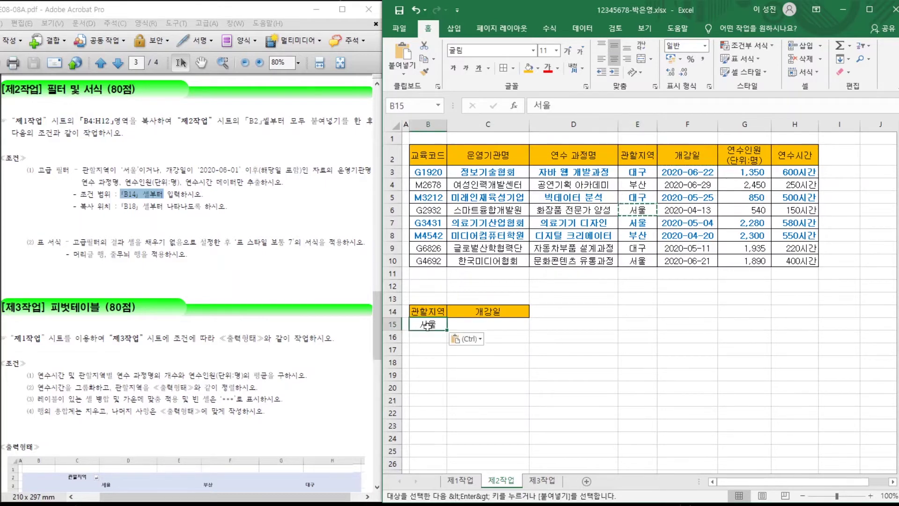
click(482, 337)
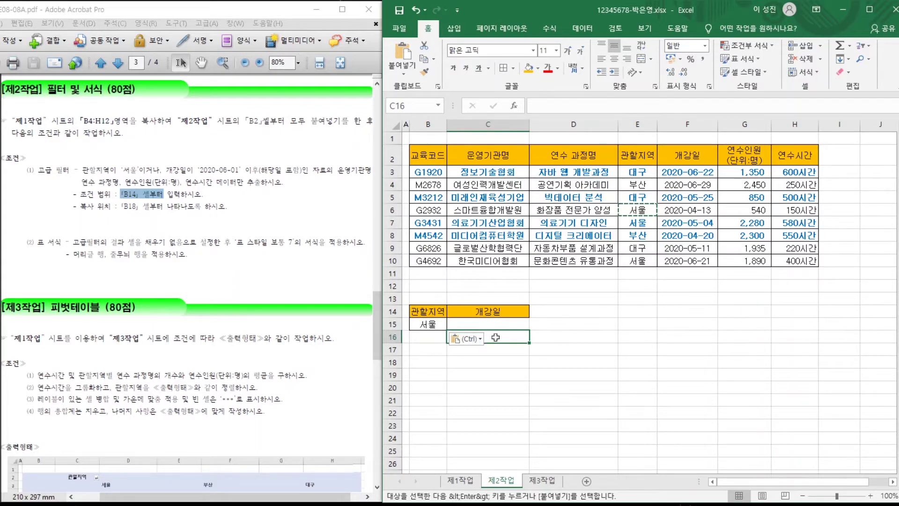
text(>)
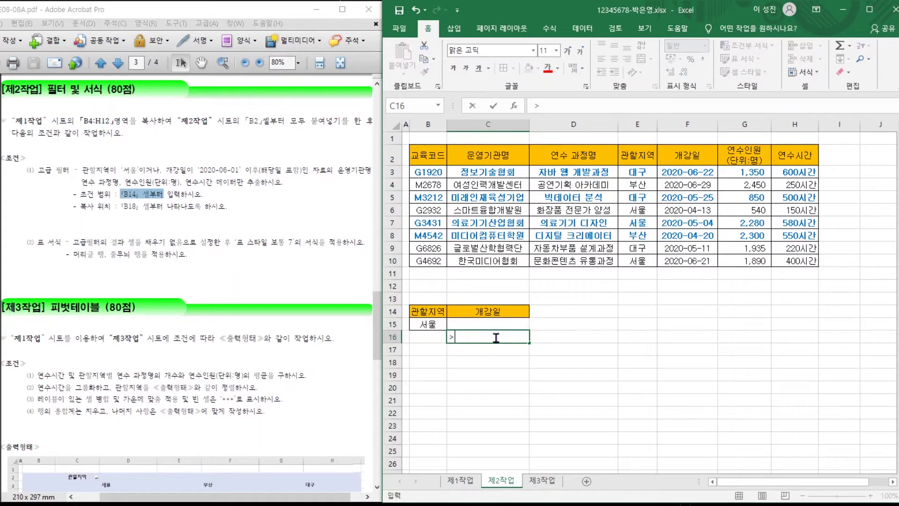
text(=2020-6-1)
key(Return)
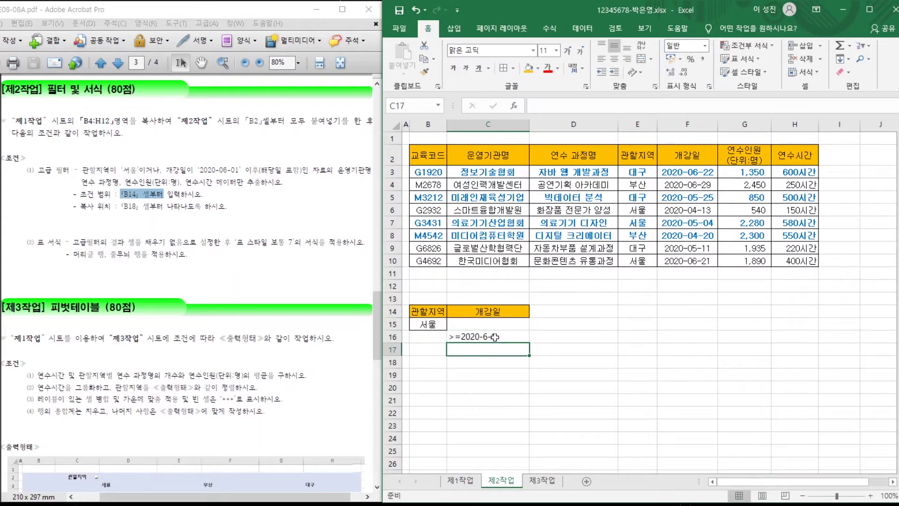
click(568, 383)
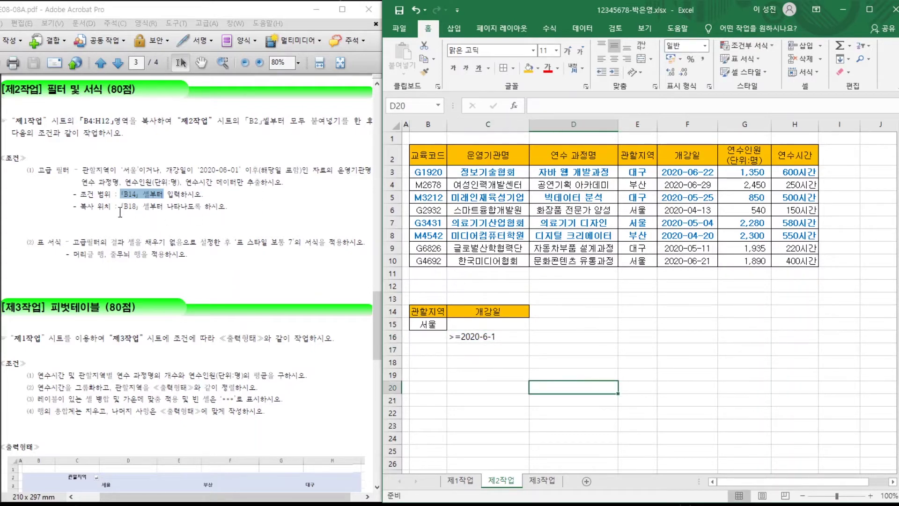
drag(121, 206, 163, 210)
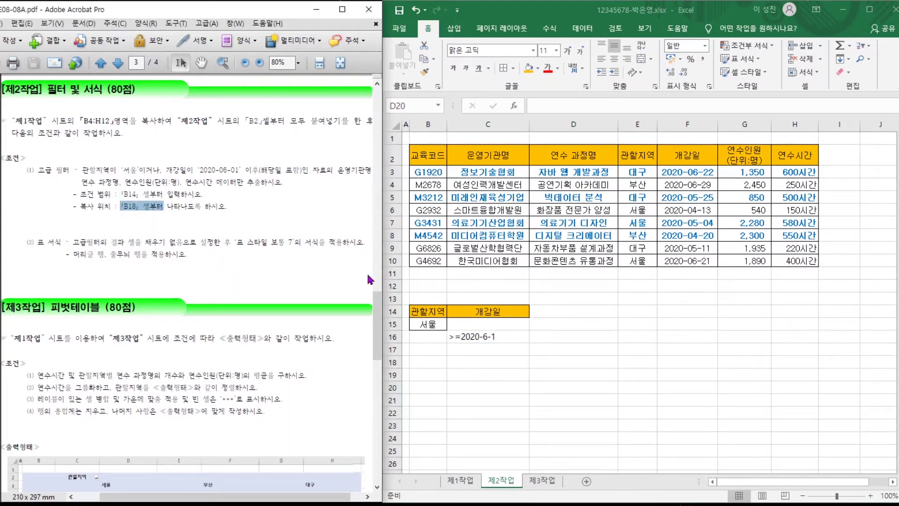
click(425, 364)
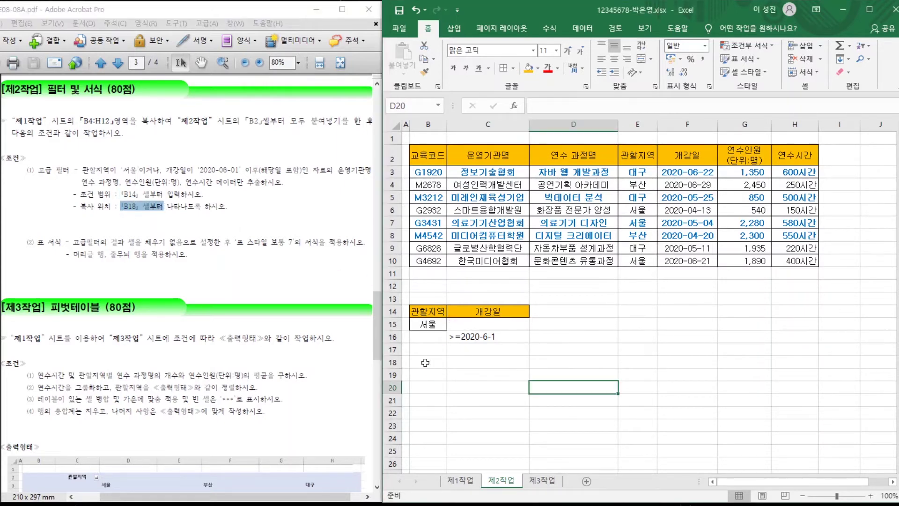
click(434, 362)
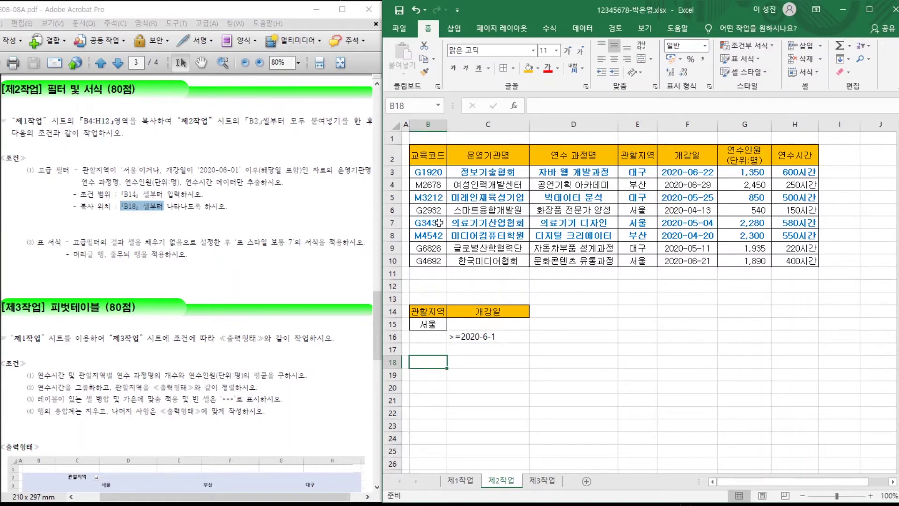
Copy the 운영기관명, 연수 과정명, 연수인원(단위:명) and 연수시간 headers from row 2 into B18:E18.
click(479, 154)
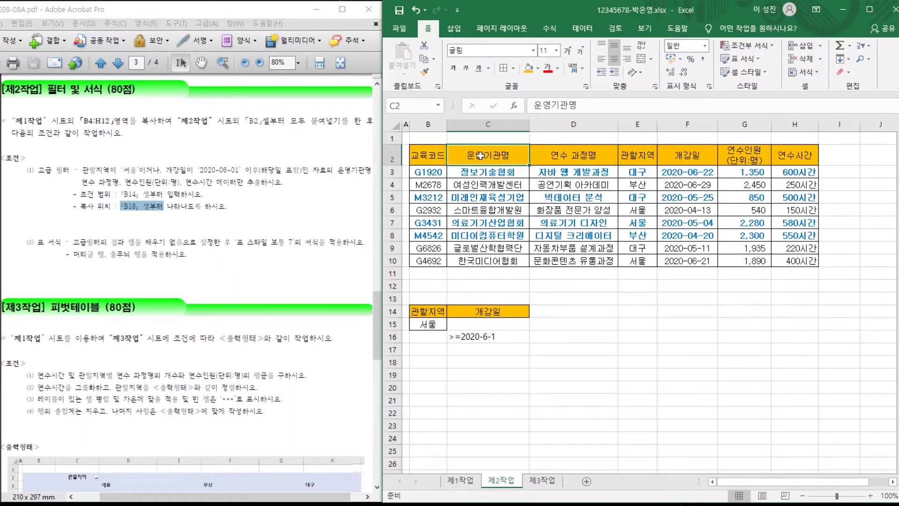
ctrl+click(569, 156)
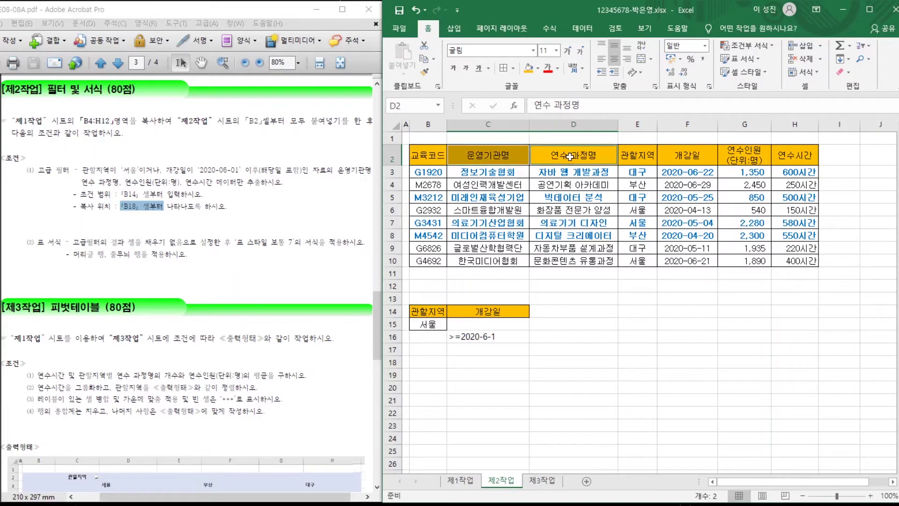
ctrl+click(740, 155)
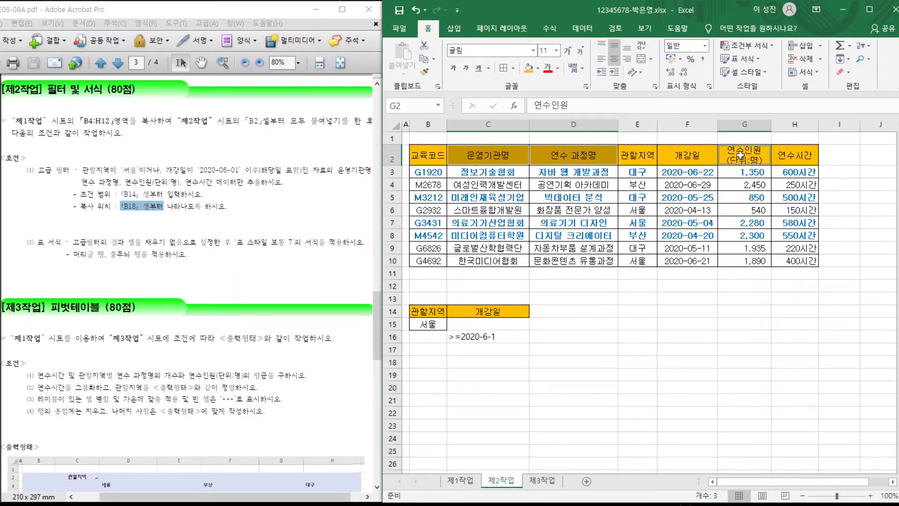
ctrl+click(794, 156)
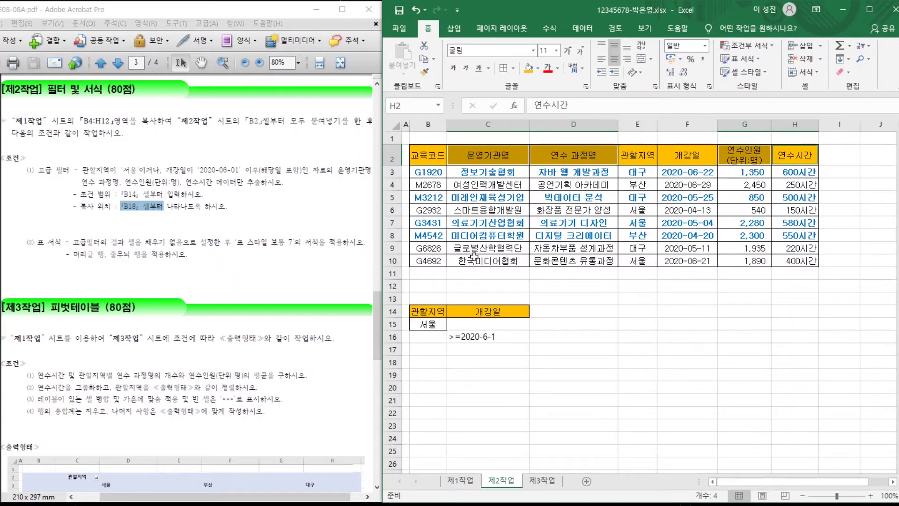
key(ctrl+c)
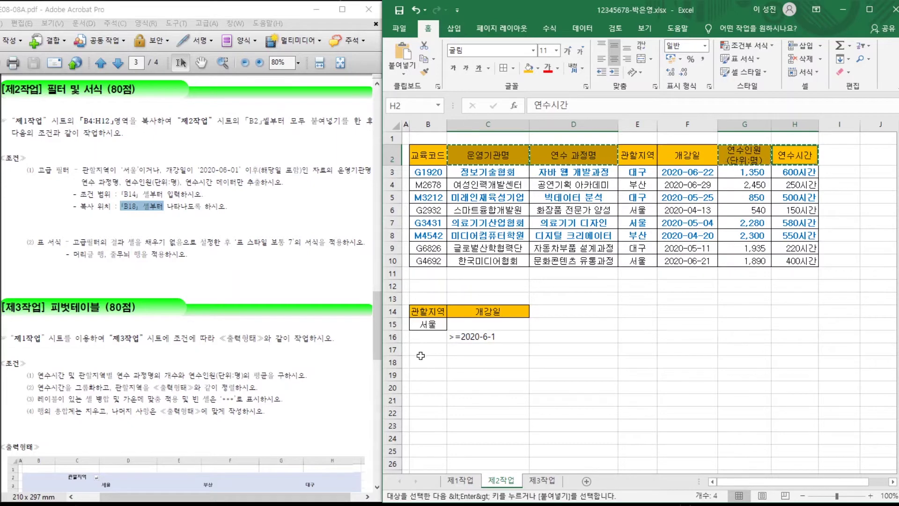
click(422, 356)
key(ctrl+v)
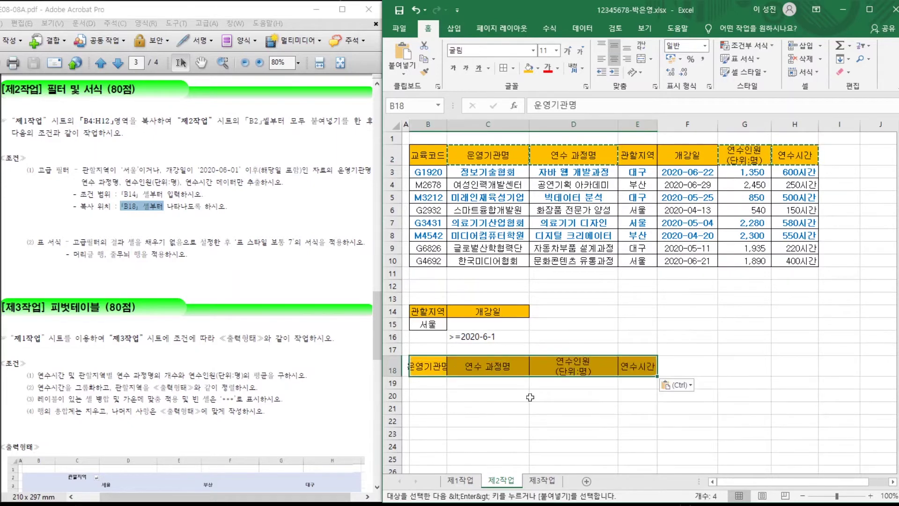
click(508, 408)
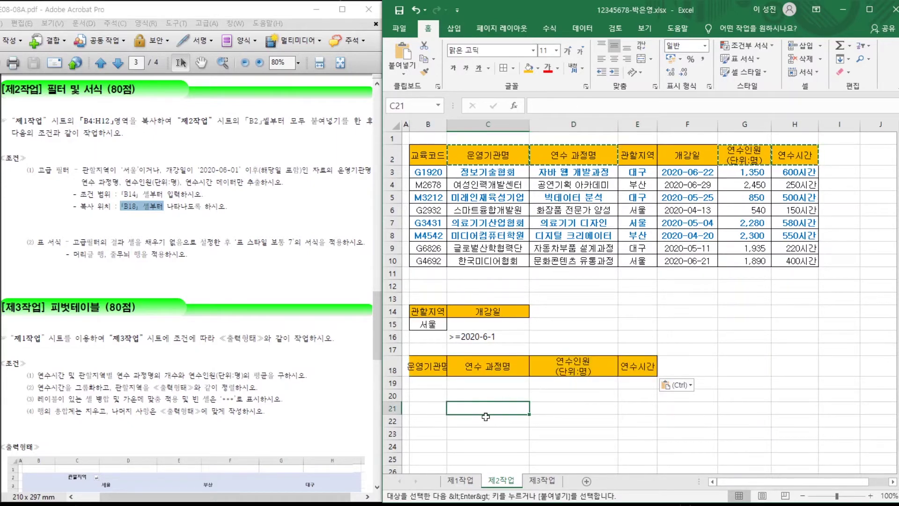
key(Escape)
drag(424, 154, 796, 254)
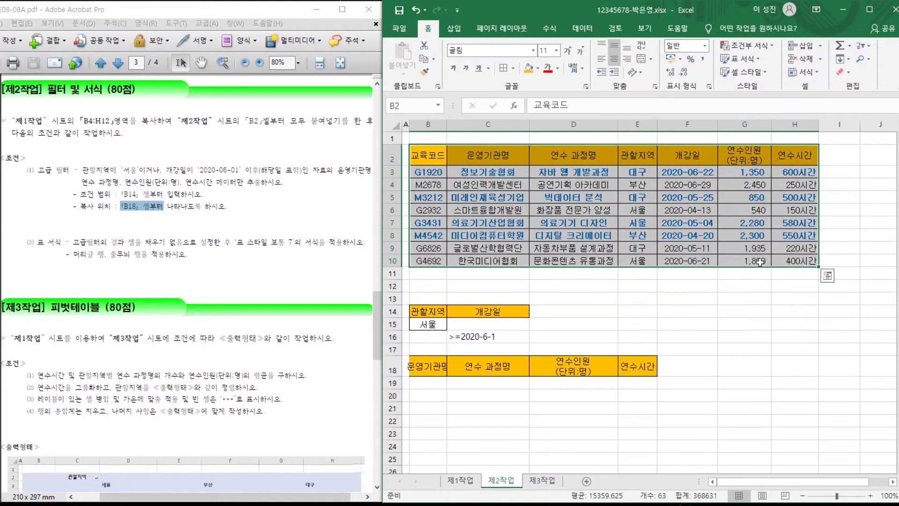
Run Advanced Filter on B2:H10 with criteria B14:C16, copying matches to B18:E18.
click(583, 32)
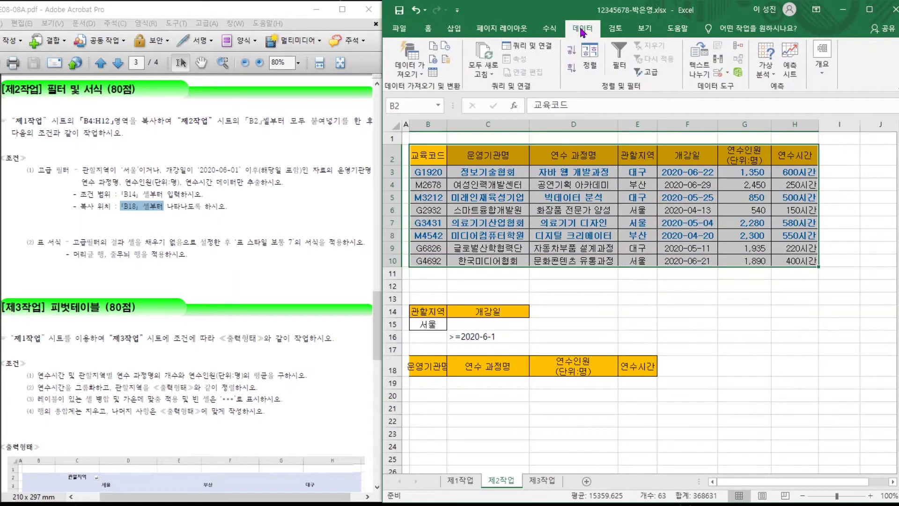
click(650, 74)
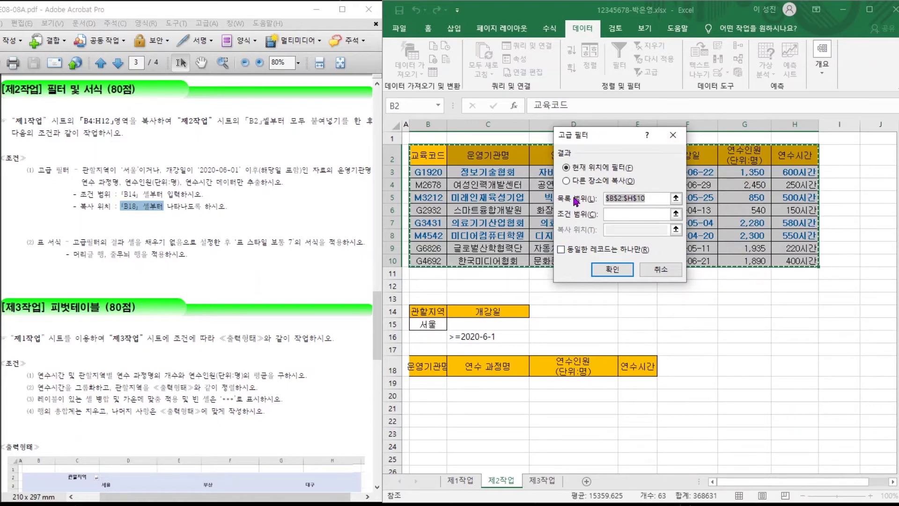
click(615, 214)
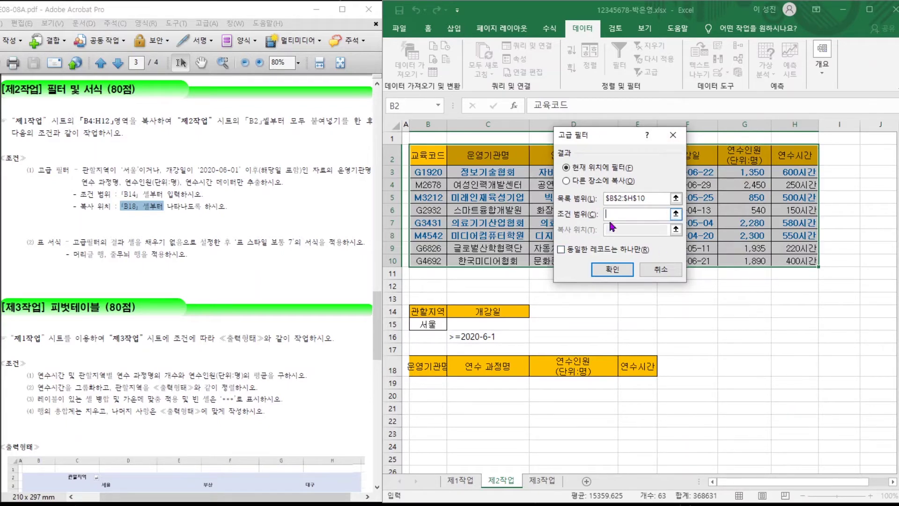
drag(426, 313, 482, 338)
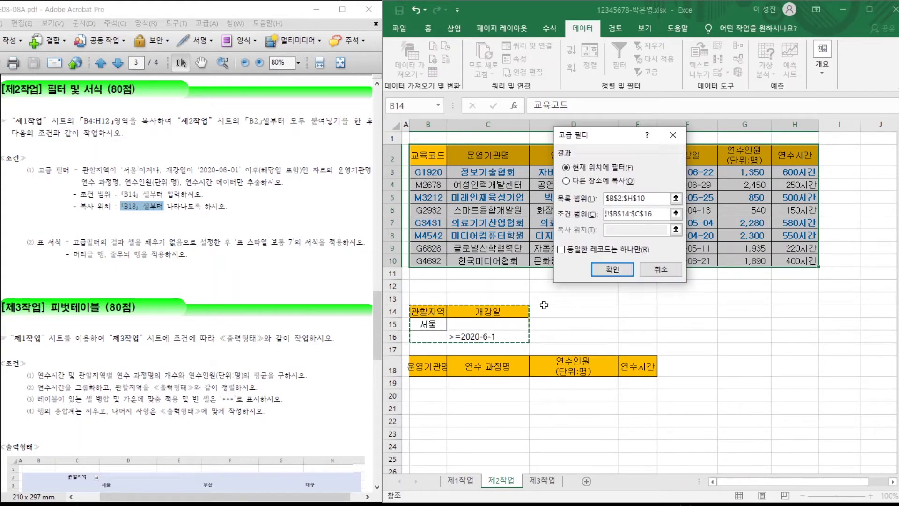
click(569, 181)
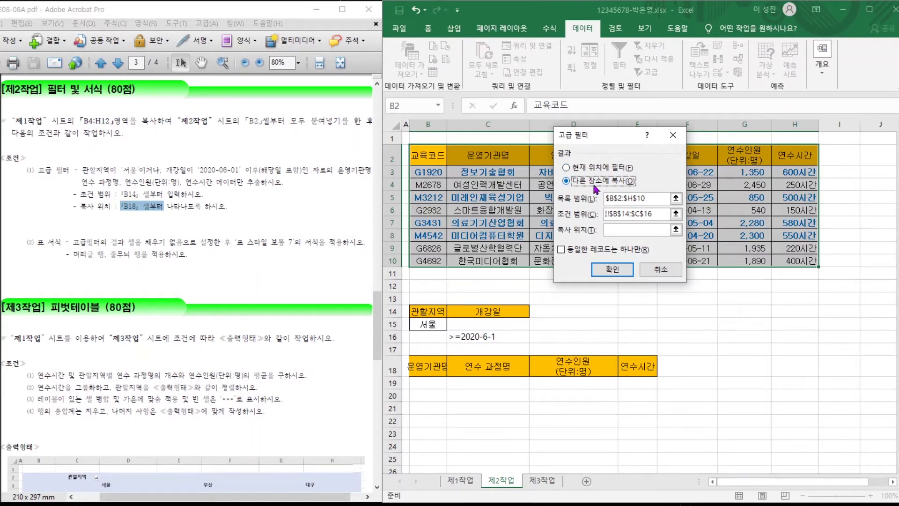
click(613, 230)
drag(418, 366, 628, 367)
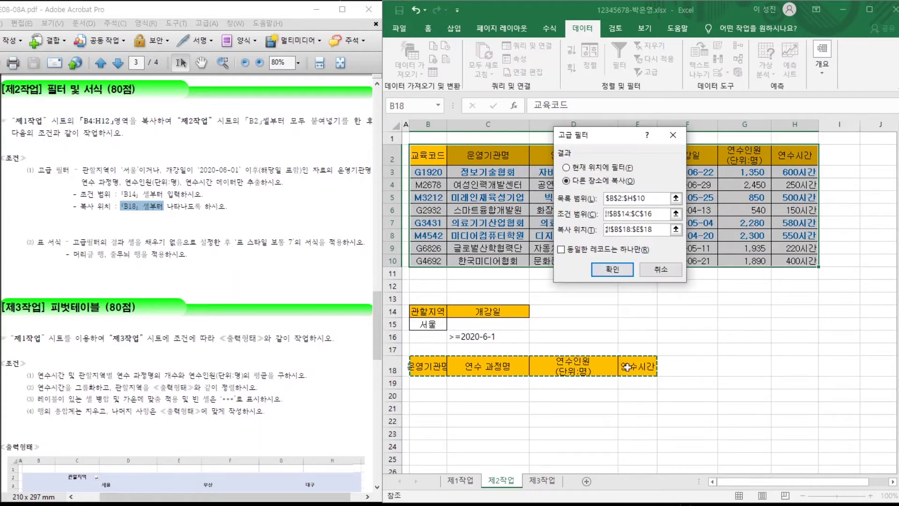
click(613, 269)
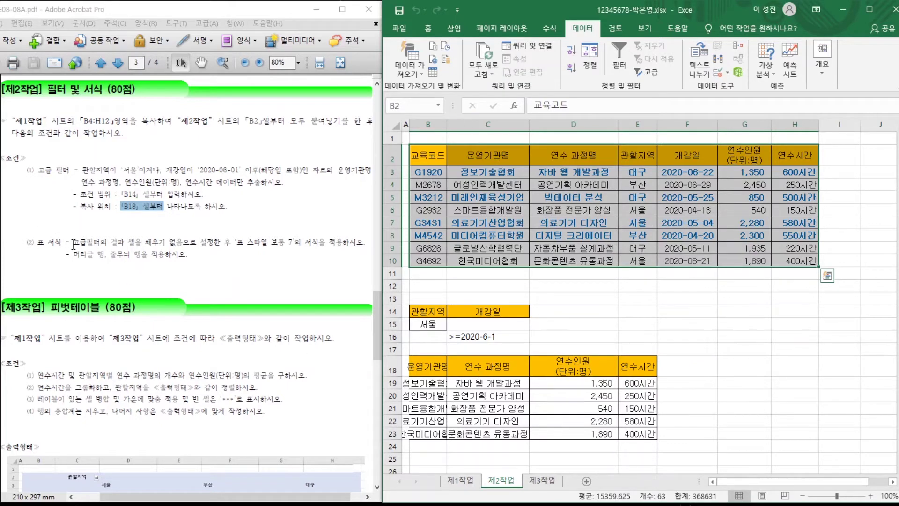
drag(74, 243, 325, 245)
Remove the fill colour from the extracted results B18:E23.
click(431, 373)
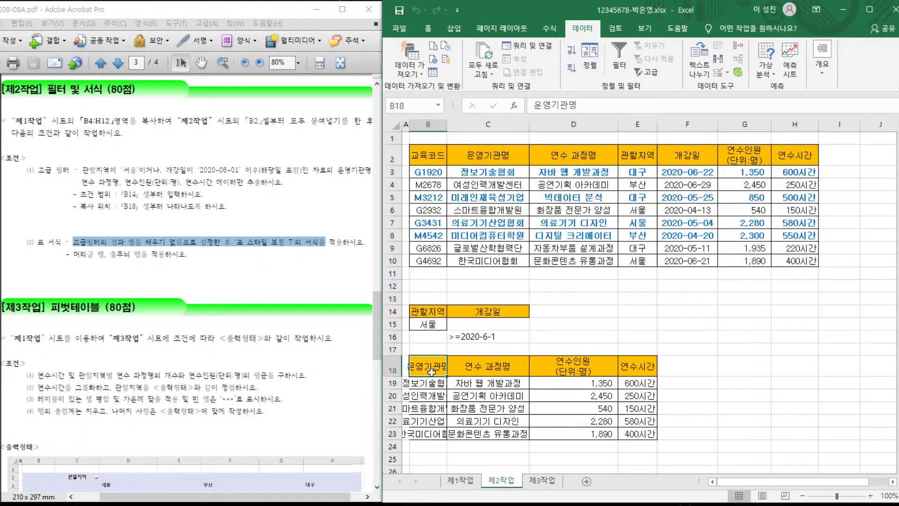
drag(431, 372, 638, 430)
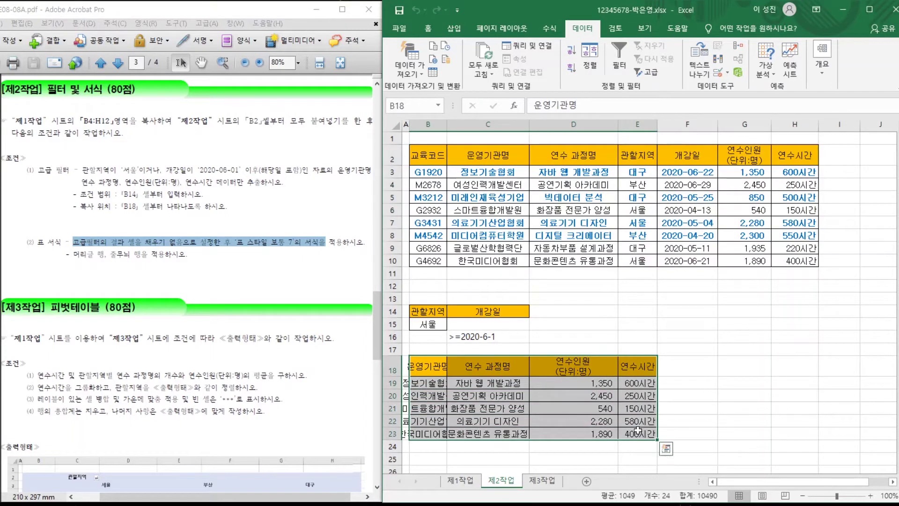
click(429, 35)
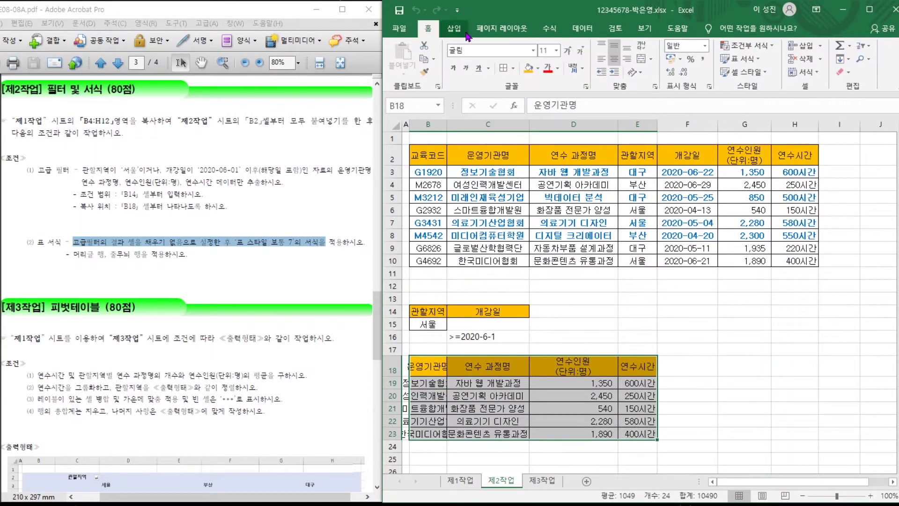
click(536, 71)
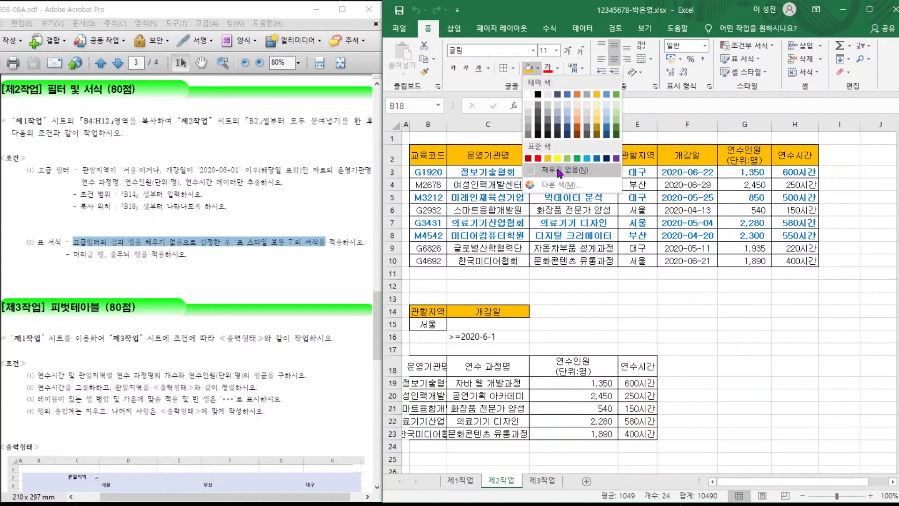
click(560, 171)
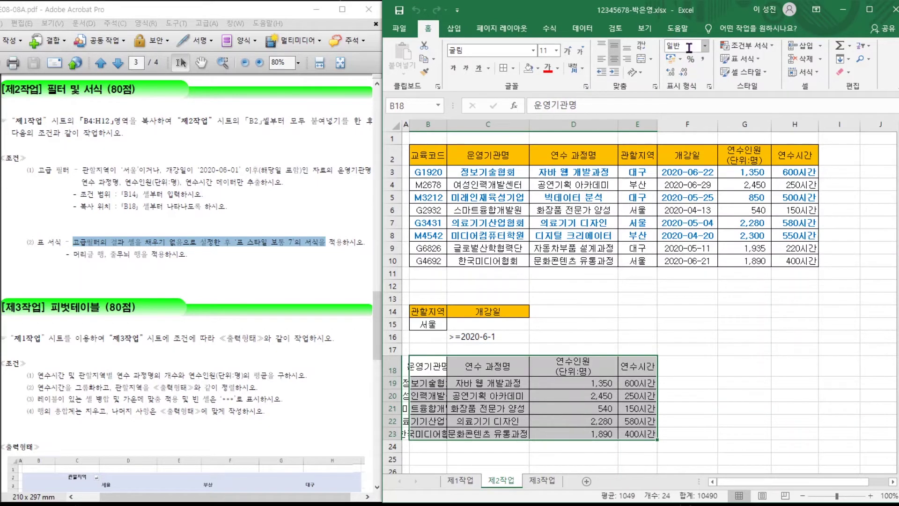
Format the results as a green table with headers and widen column B.
click(760, 61)
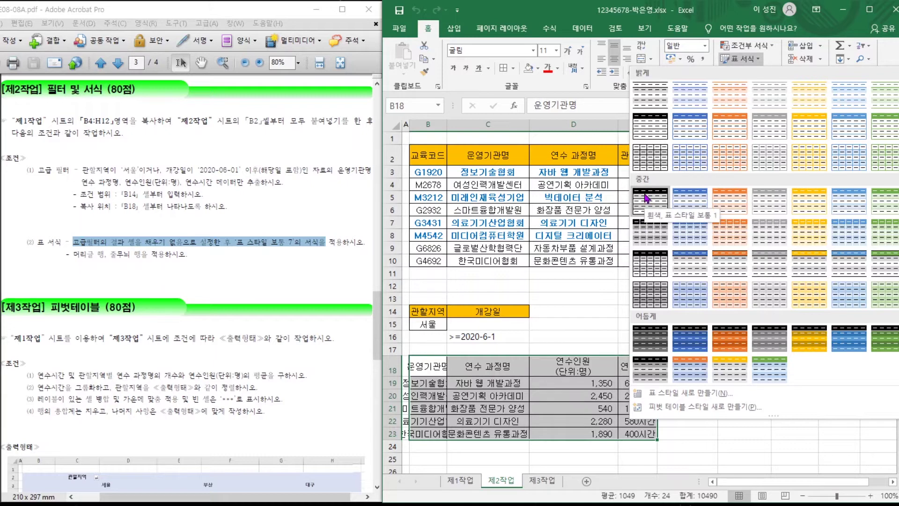
click(877, 208)
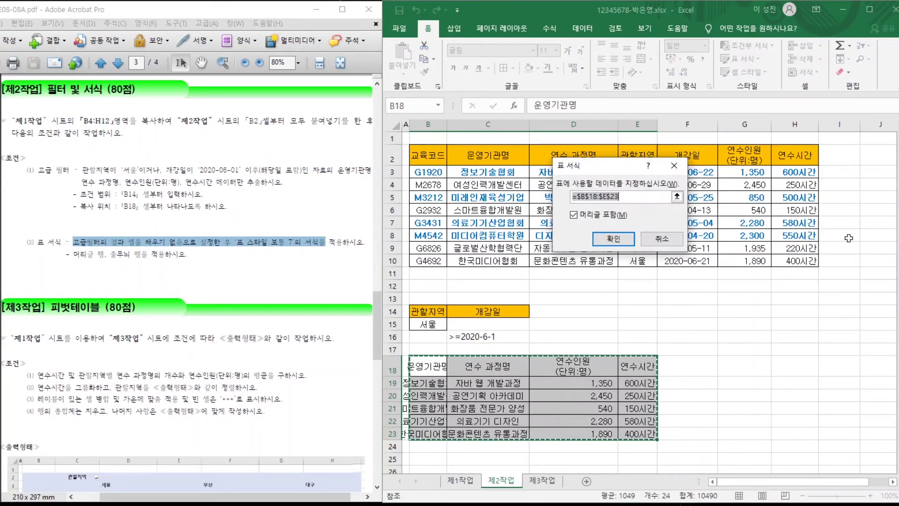
click(601, 241)
click(735, 396)
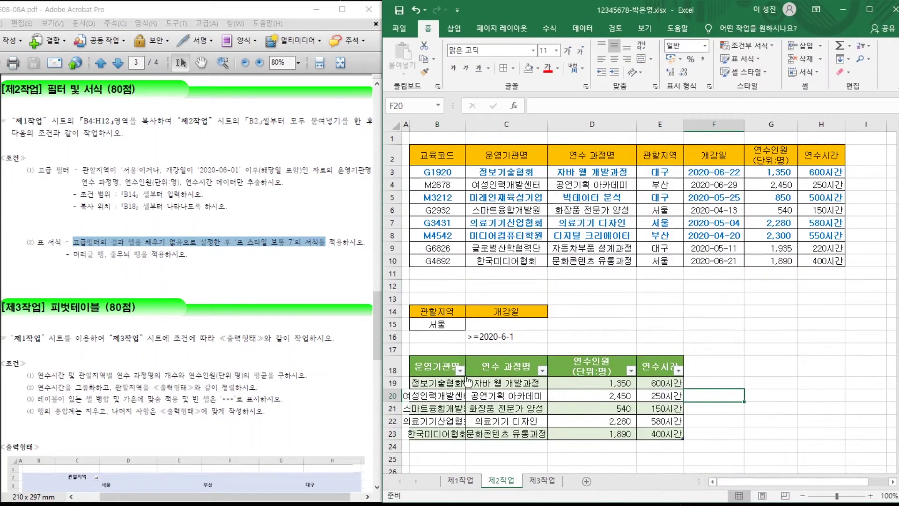
drag(464, 122, 505, 122)
click(569, 409)
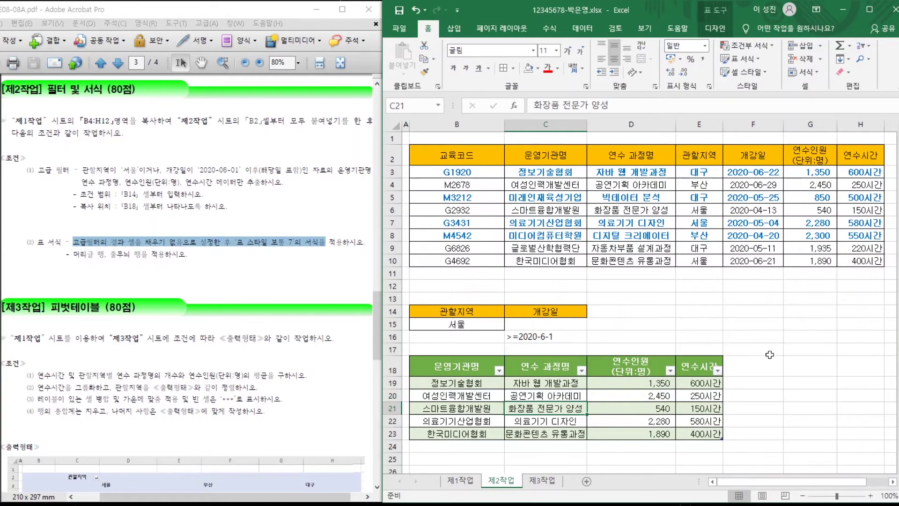
click(631, 336)
scroll(167, 146, down, 5)
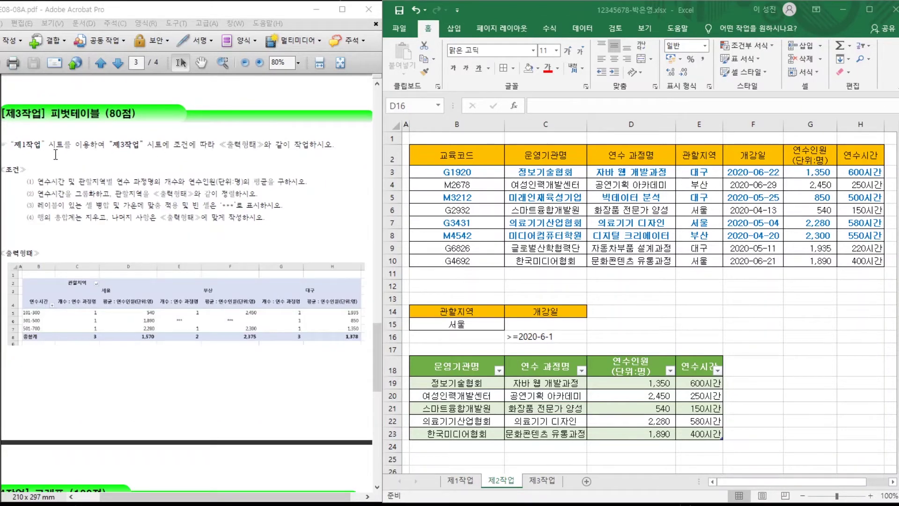
drag(22, 147, 177, 143)
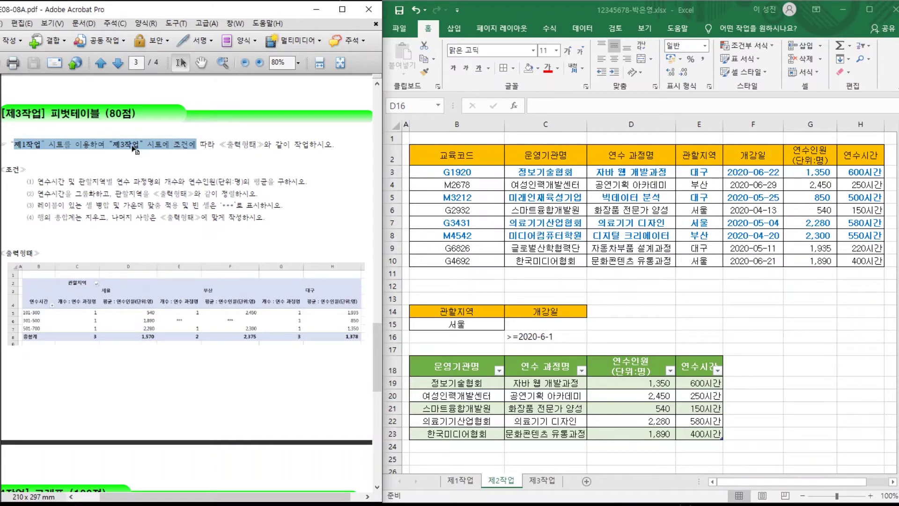
click(458, 482)
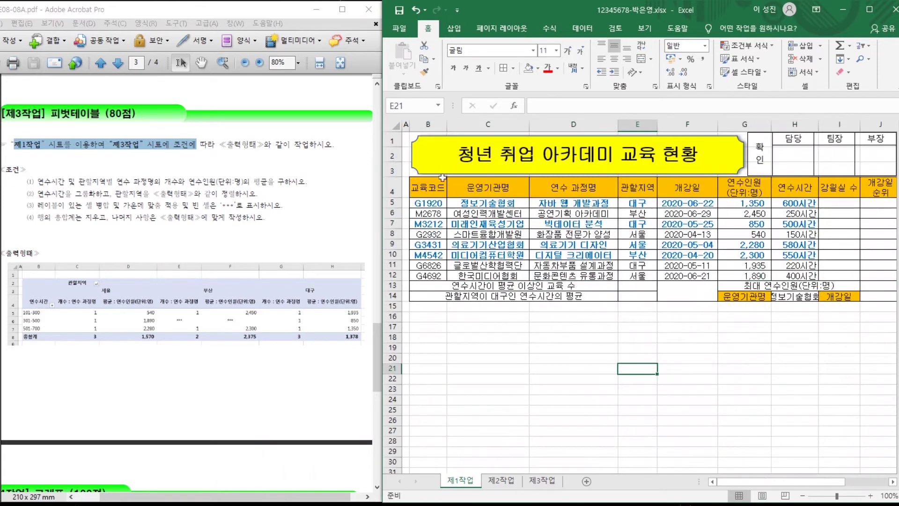
Start a pivot table from 제1작업 B4:H12, placed at B2 on the 제3작업 sheet.
drag(425, 187, 797, 276)
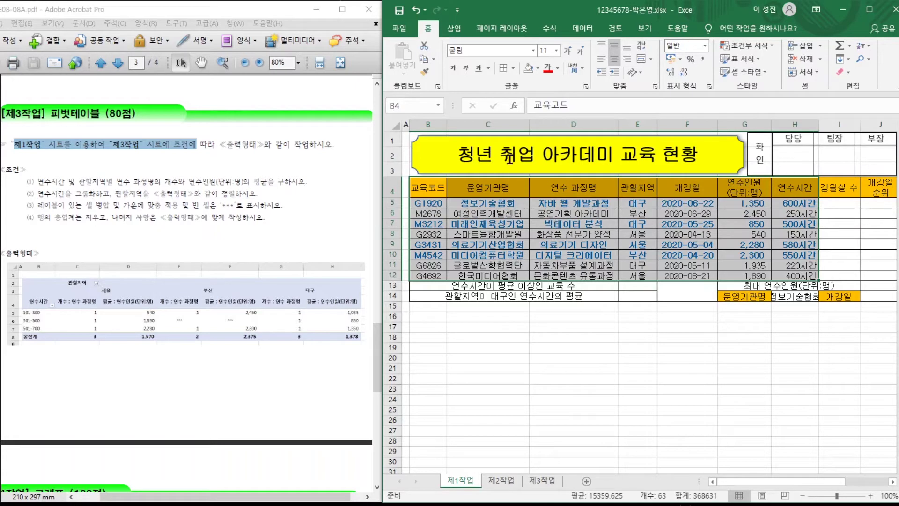
click(454, 30)
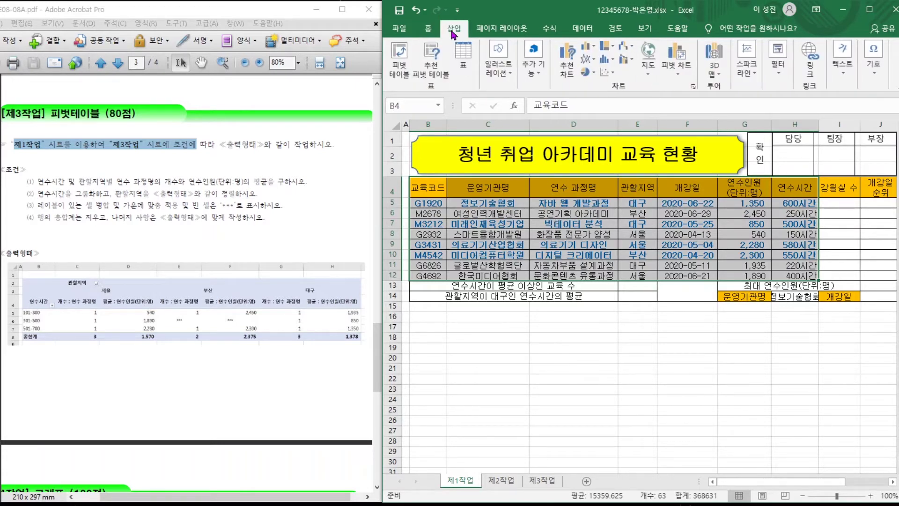
click(400, 67)
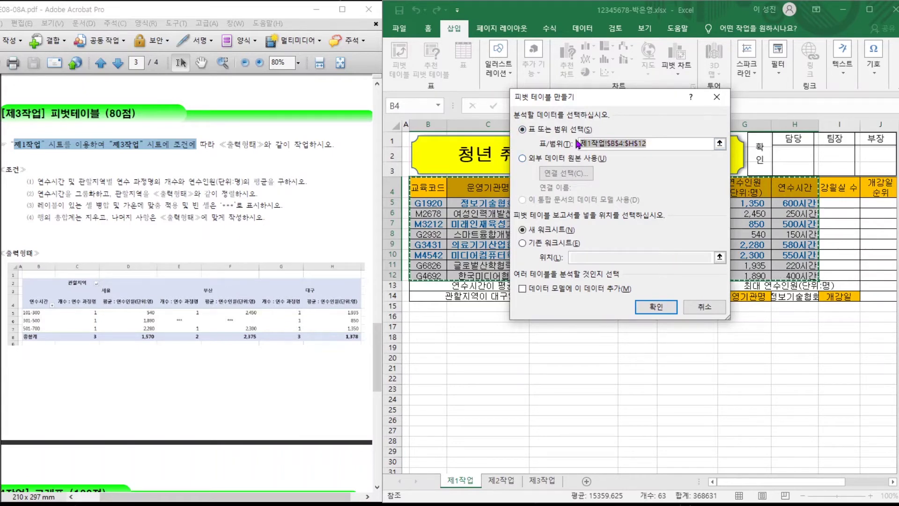
drag(622, 104, 669, 179)
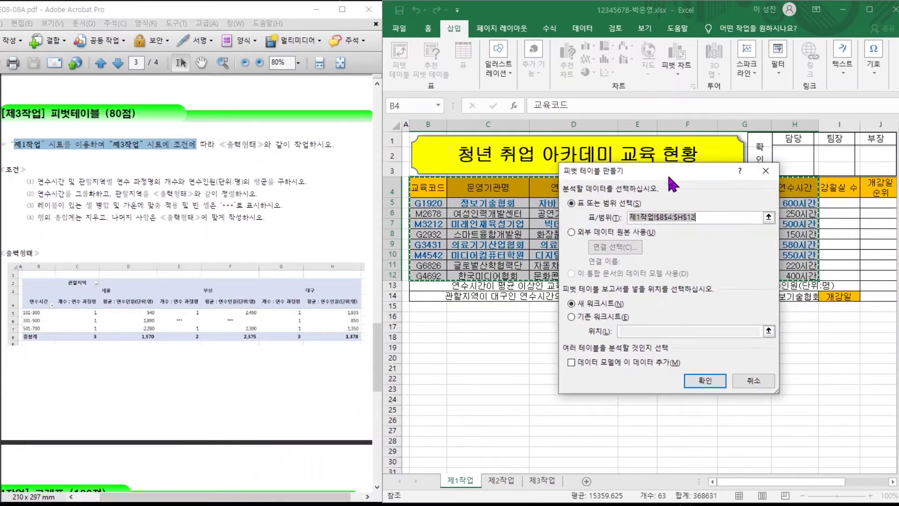
click(574, 317)
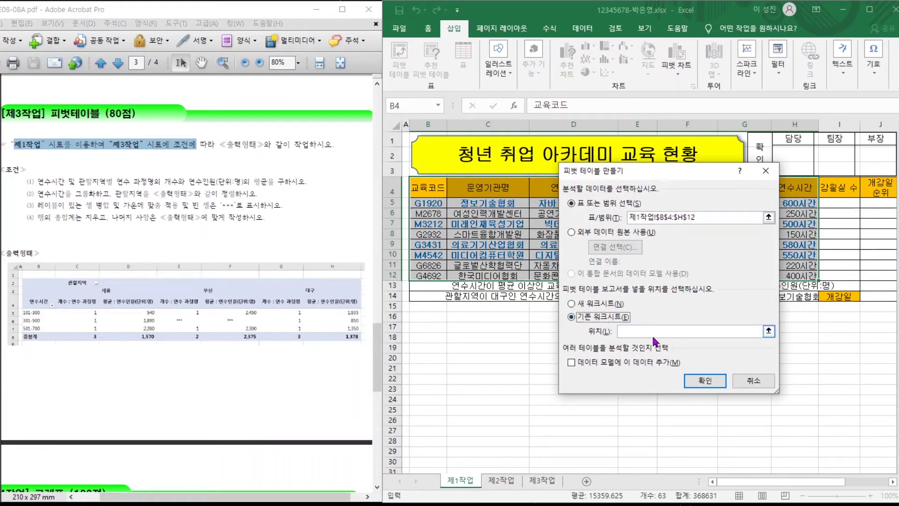
click(656, 333)
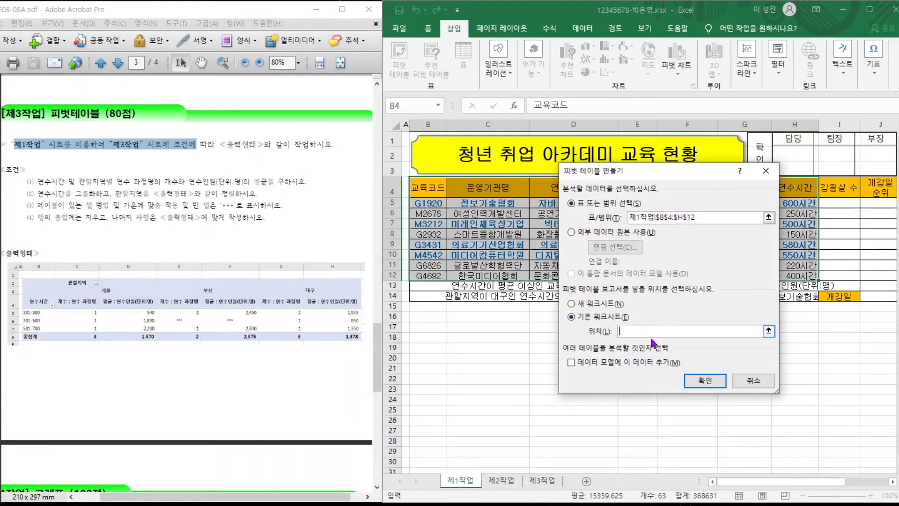
click(540, 480)
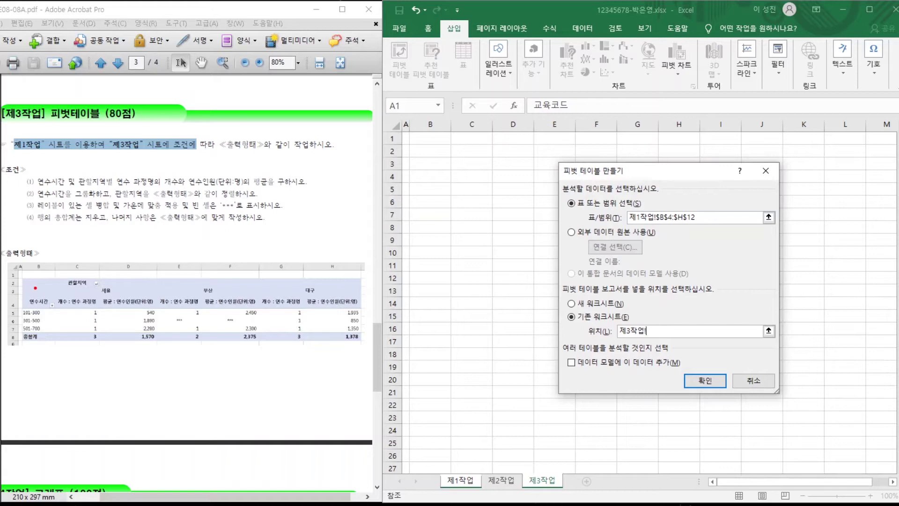
mouse_move(24, 288)
mouse_down()
mouse_move(69, 270)
mouse_move(45, 290)
mouse_up()
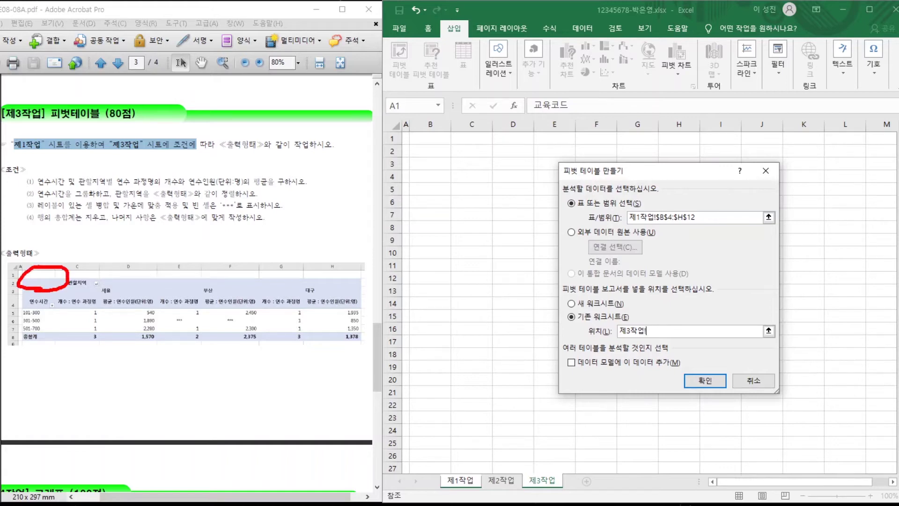
key(Escape)
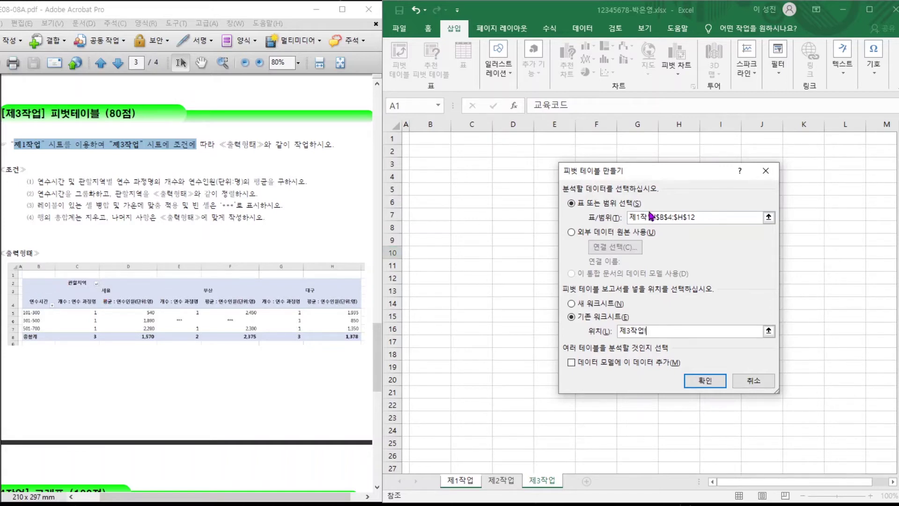
click(429, 151)
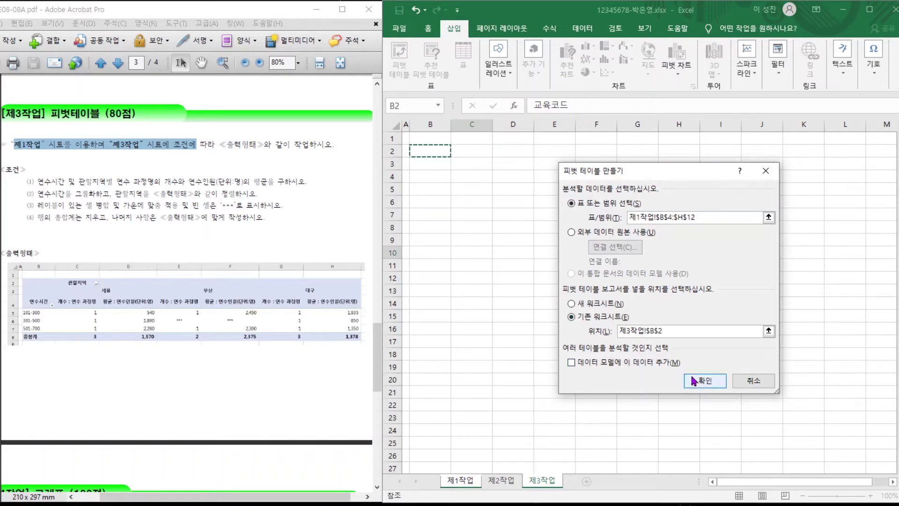
Create the empty pivot table and review the pivot conditions in the task PDF.
click(693, 379)
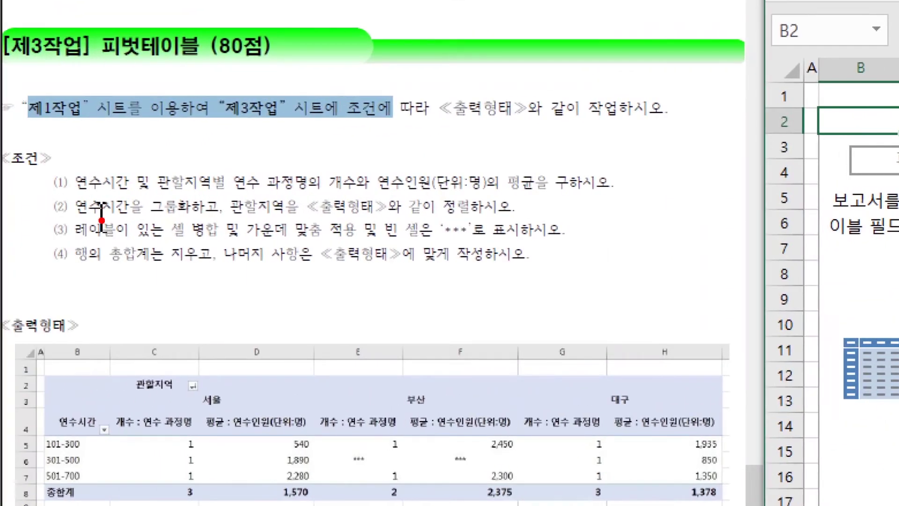
mouse_move(134, 192)
mouse_down()
mouse_move(92, 187)
mouse_move(118, 187)
mouse_up()
mouse_move(218, 188)
mouse_down()
mouse_move(180, 187)
mouse_move(201, 156)
mouse_move(214, 192)
mouse_move(277, 193)
mouse_move(279, 162)
mouse_move(271, 201)
mouse_move(309, 148)
mouse_move(340, 171)
mouse_up()
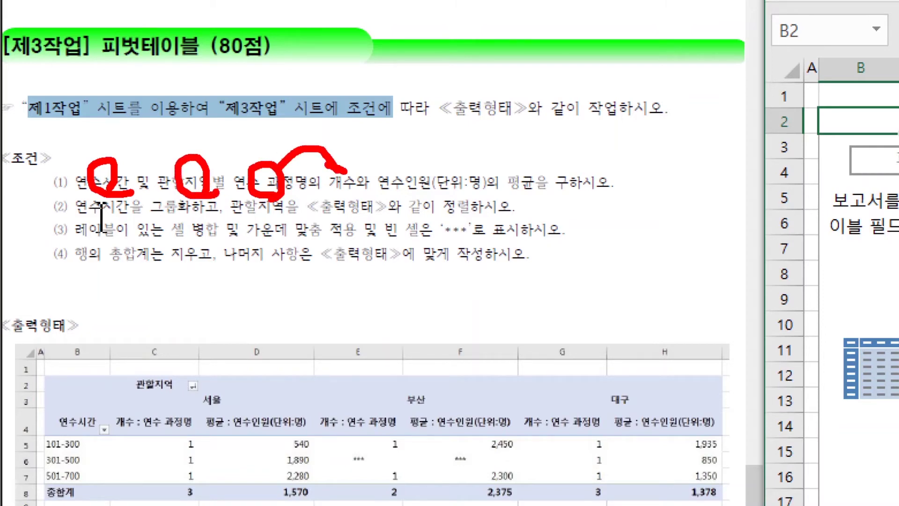
drag(347, 139, 345, 173)
mouse_move(438, 175)
mouse_down()
mouse_move(391, 176)
mouse_move(438, 196)
mouse_move(459, 146)
mouse_move(509, 177)
mouse_move(510, 154)
mouse_up()
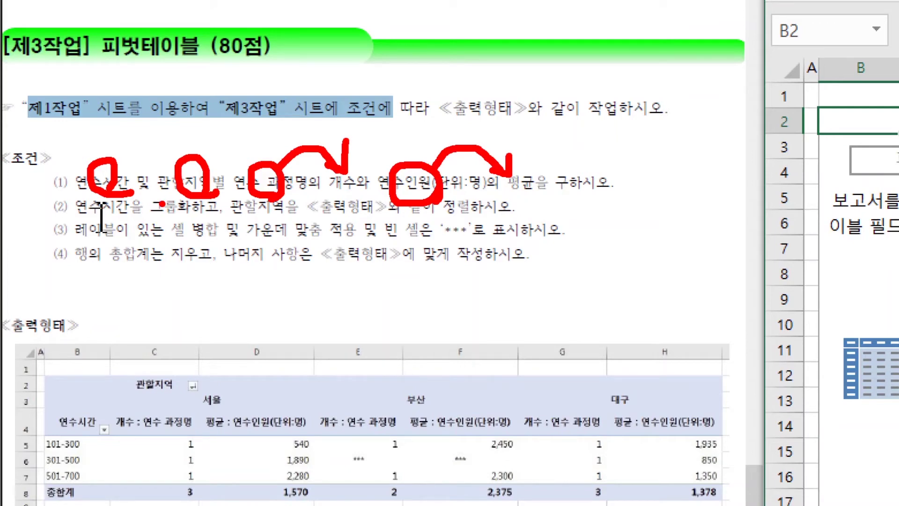
key(Escape)
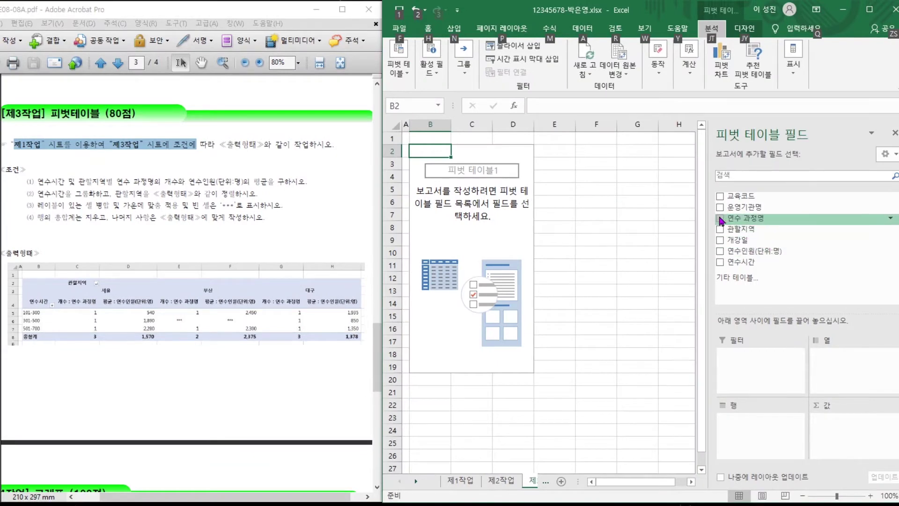
Lay out the pivot with 관할지역 as columns, 연수 과정명 and 연수시간 as rows, summing 연수인원.
click(722, 262)
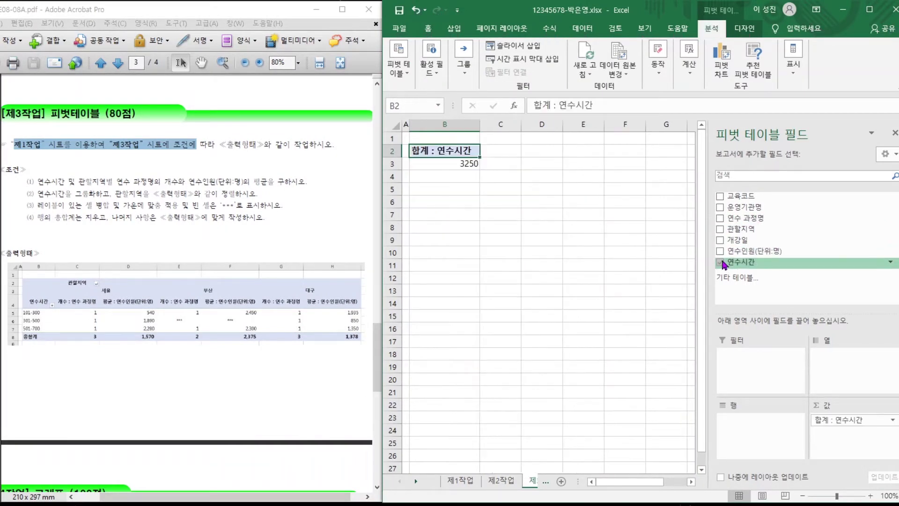
click(721, 229)
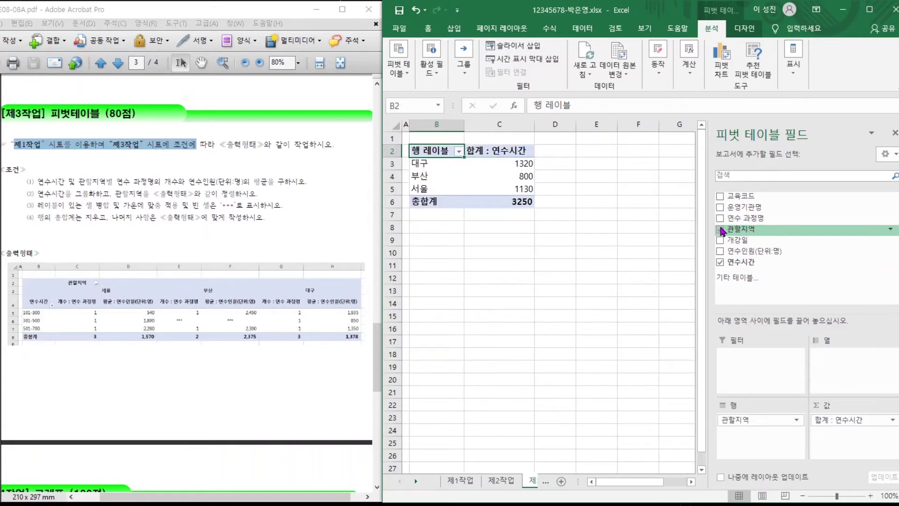
click(721, 218)
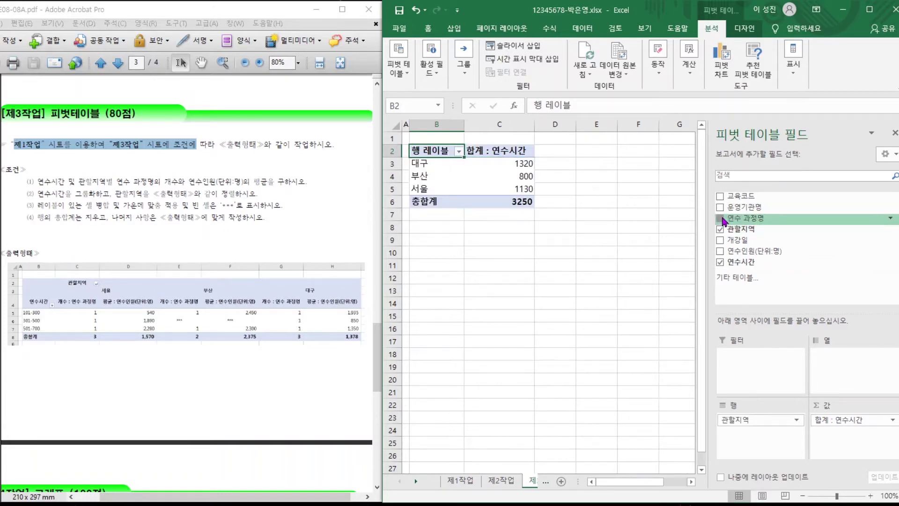
click(720, 252)
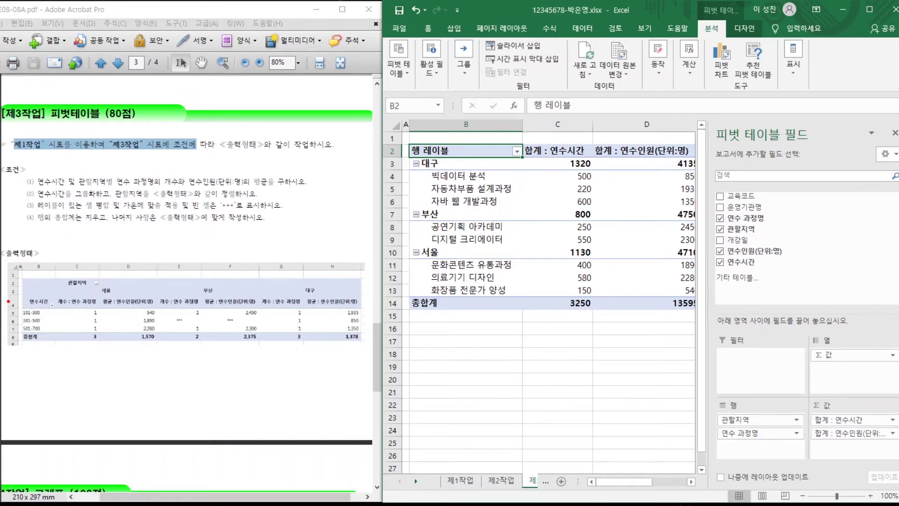
drag(8, 302, 68, 301)
drag(80, 232, 78, 291)
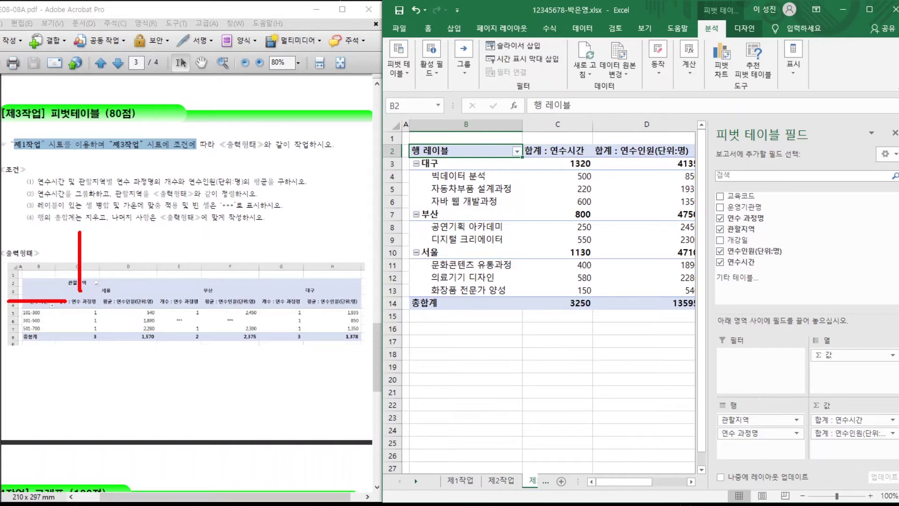
key(Escape)
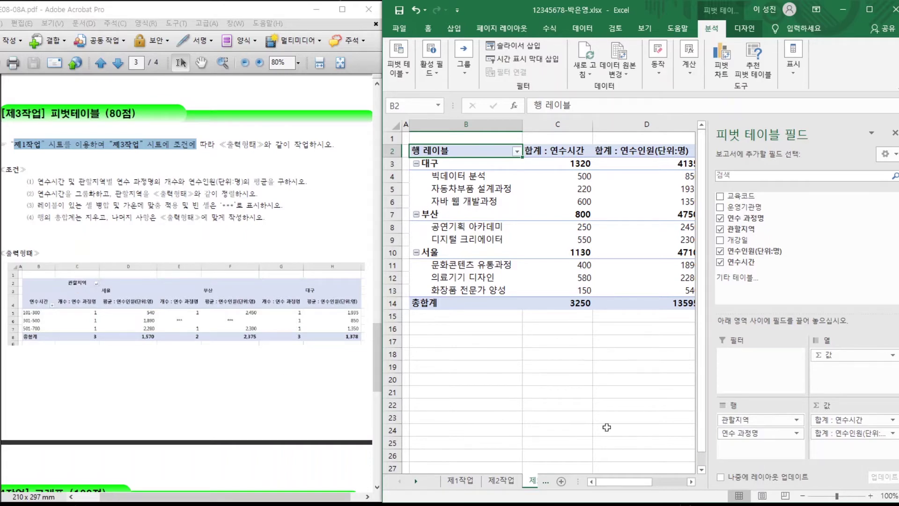
drag(848, 420, 834, 369)
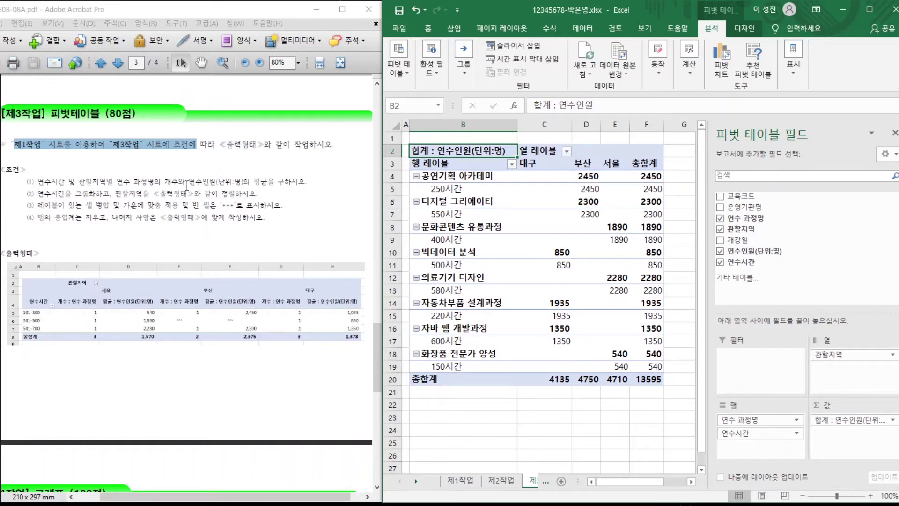
Move 연수 과정명 into Values as a count, placed before the 연수인원 sum.
drag(740, 421, 842, 436)
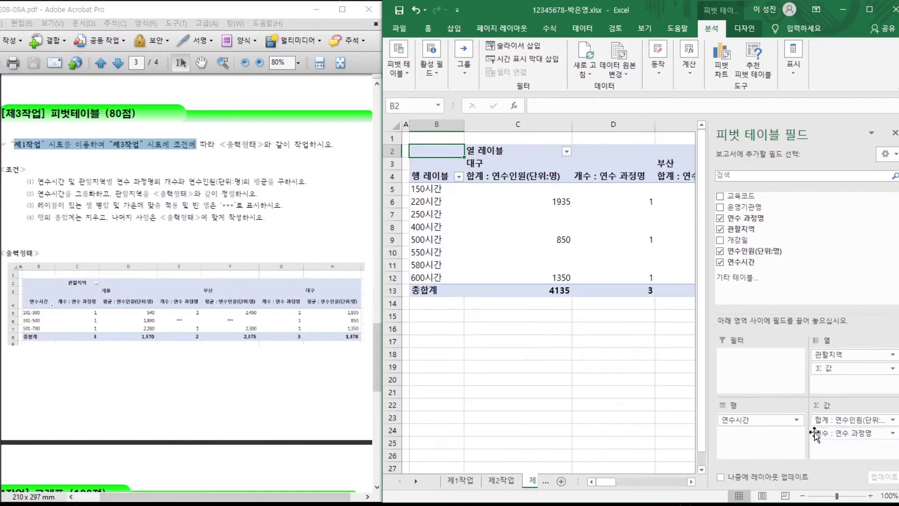
drag(201, 182, 218, 183)
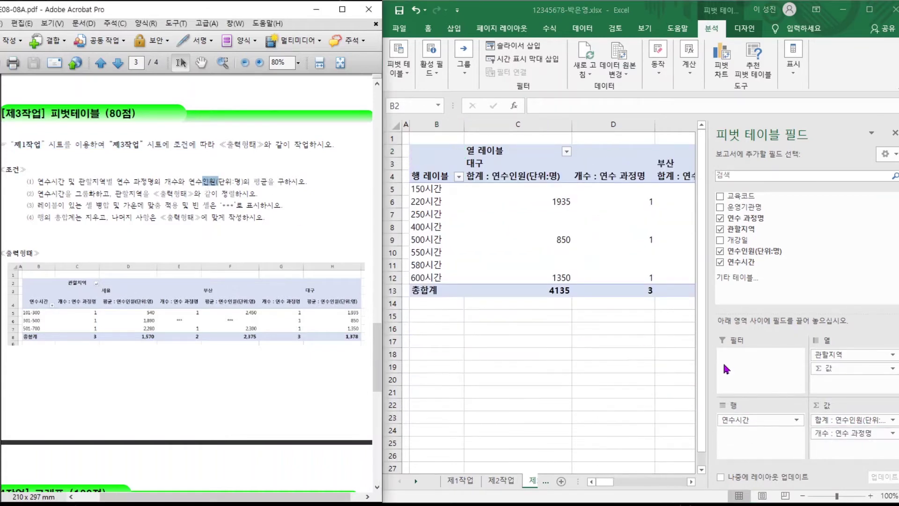
click(851, 422)
drag(852, 422, 850, 443)
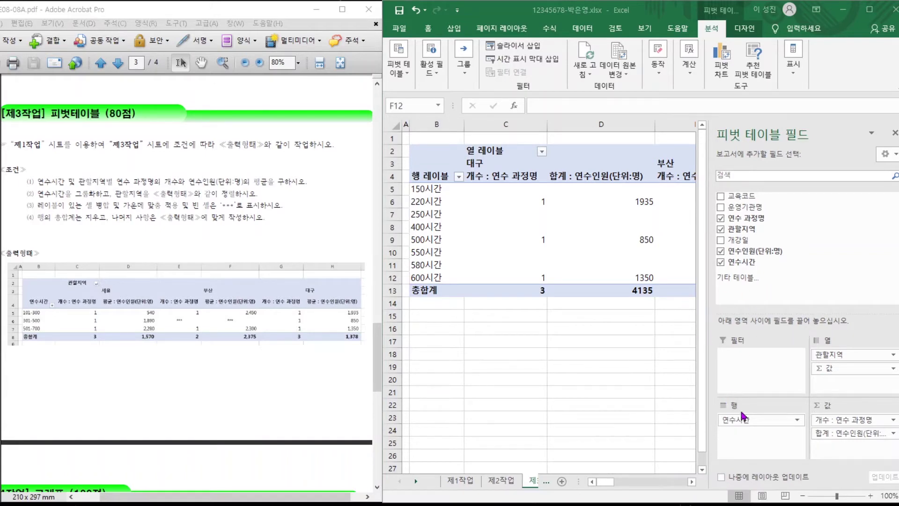
click(741, 423)
click(741, 423)
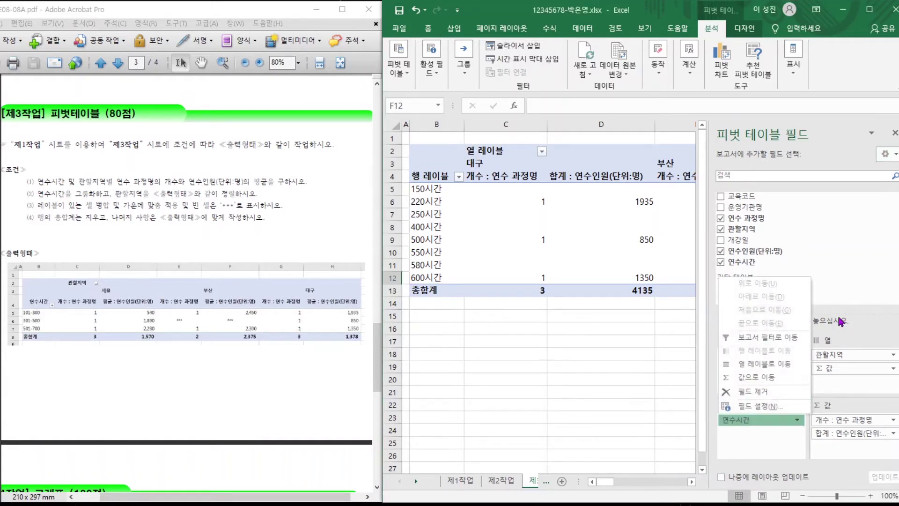
click(831, 361)
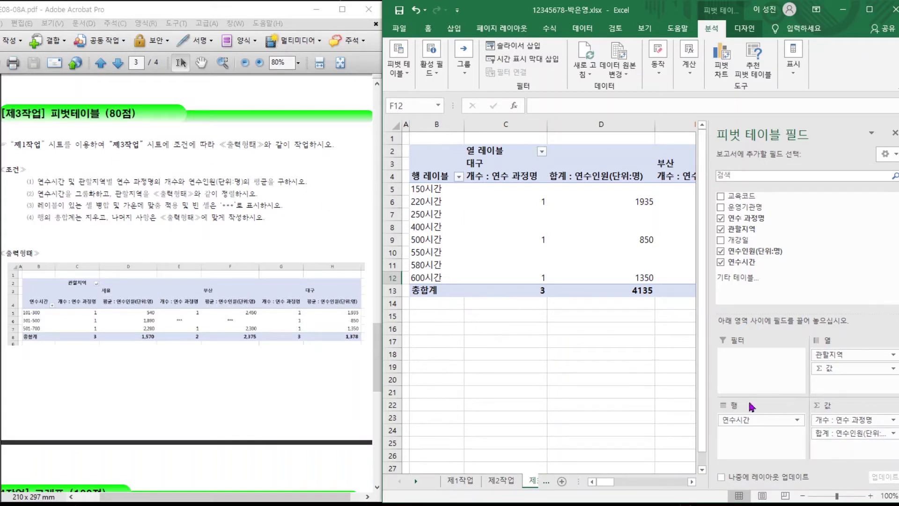
Switch the 연수인원 value field from 합계 to 평균.
click(840, 434)
click(851, 421)
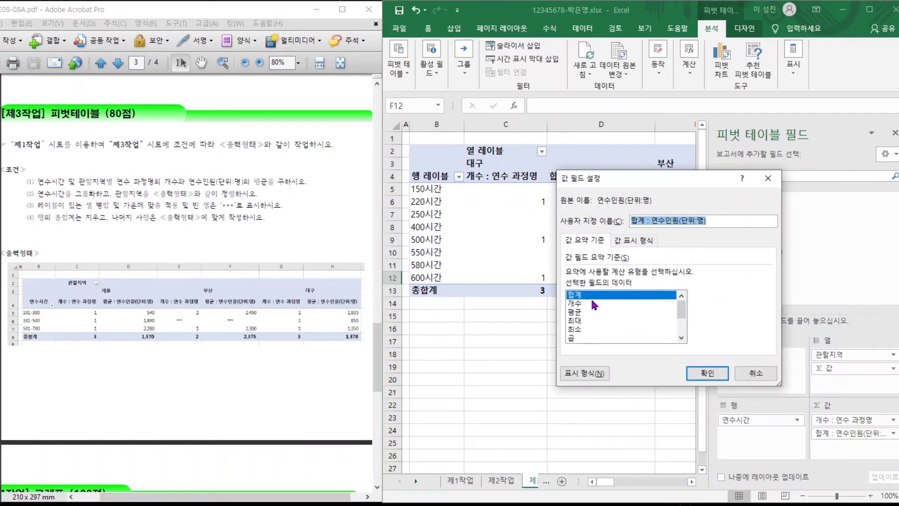
click(585, 313)
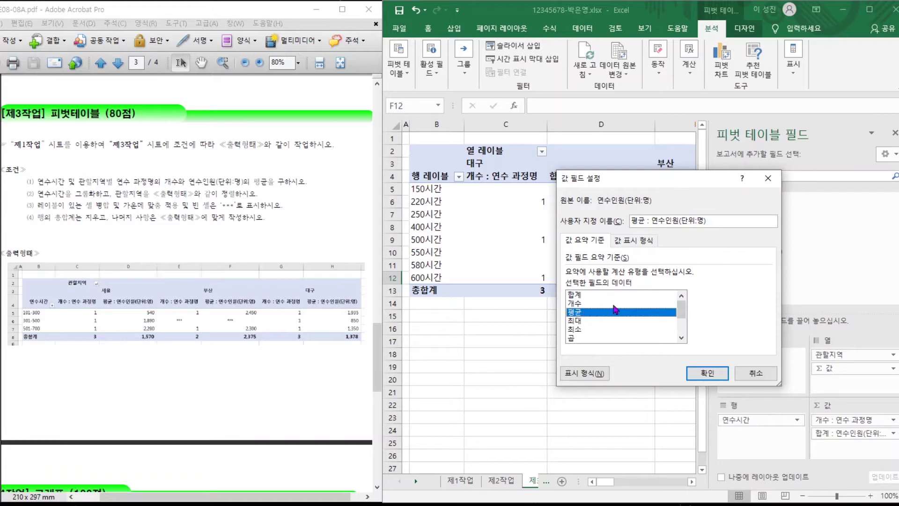
click(682, 220)
drag(654, 221, 715, 221)
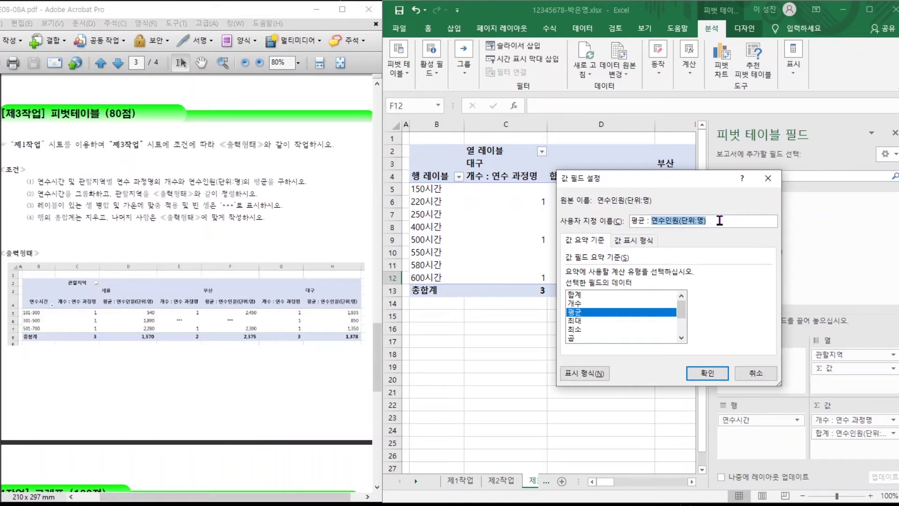
click(725, 220)
click(707, 373)
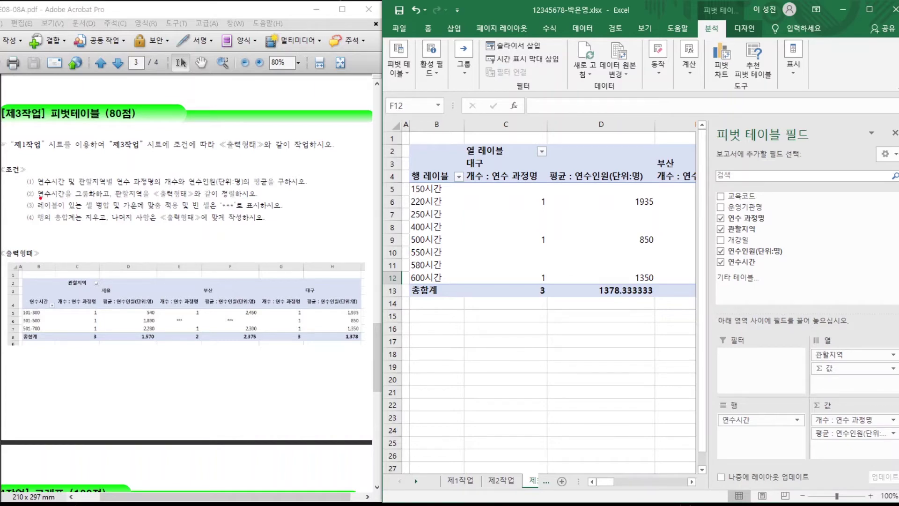
Underline the grouping, empty-cell and grand-total conditions in the task sheet.
drag(37, 199, 109, 197)
drag(42, 210, 246, 208)
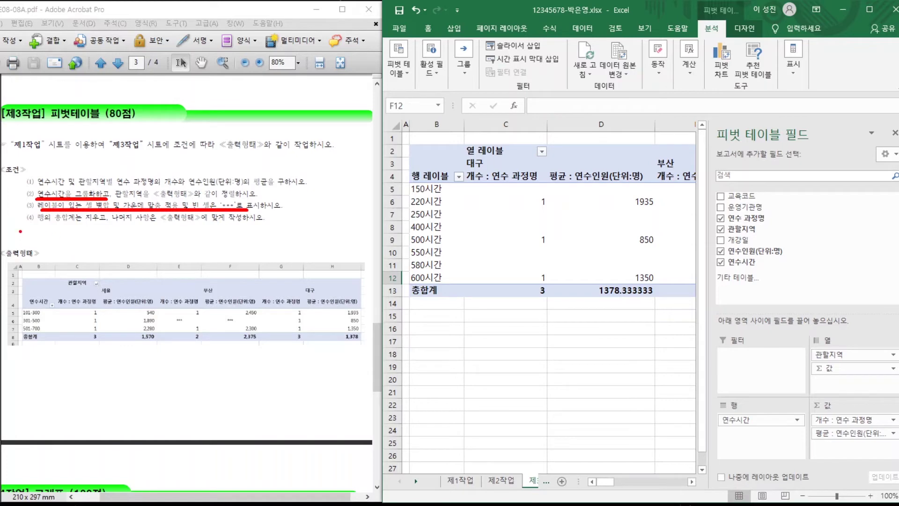
drag(39, 225, 117, 226)
key(Escape)
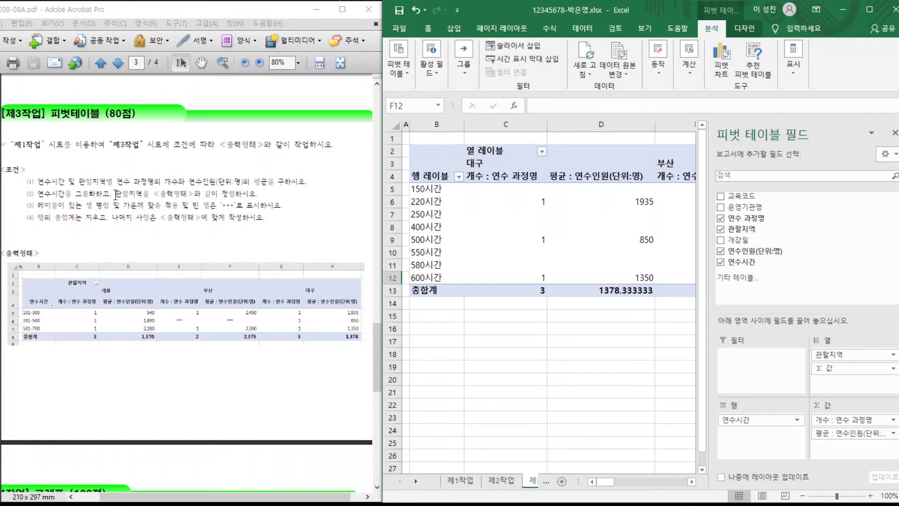
click(500, 265)
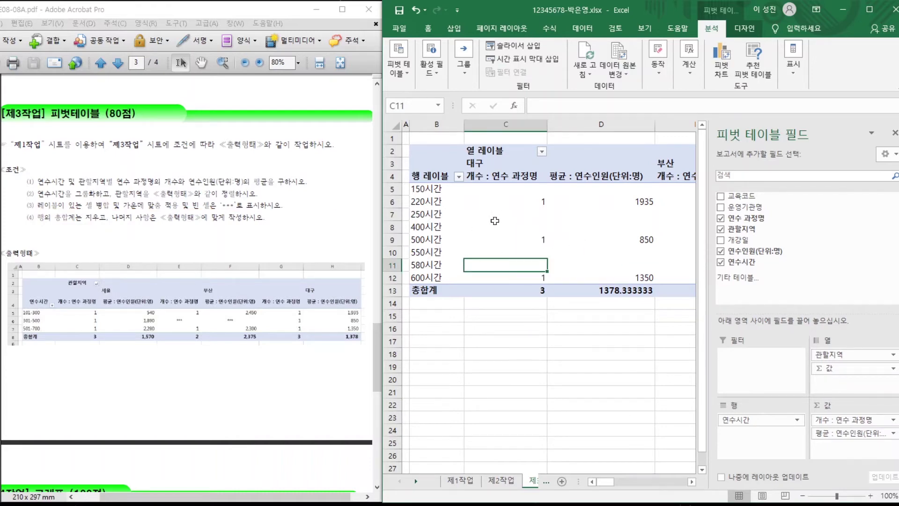
Set pivot options to merge labels, show *** in empty cells and hide row grand totals.
right_click(491, 264)
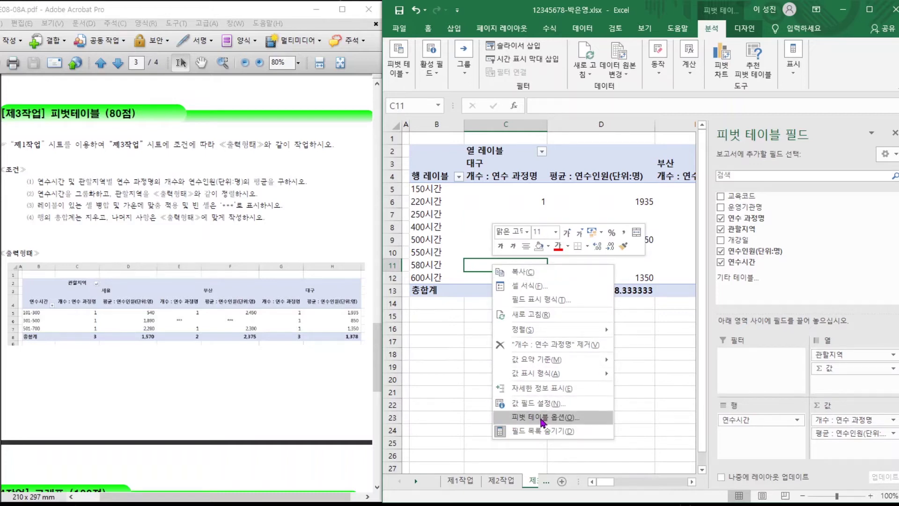
click(542, 420)
drag(515, 214, 523, 110)
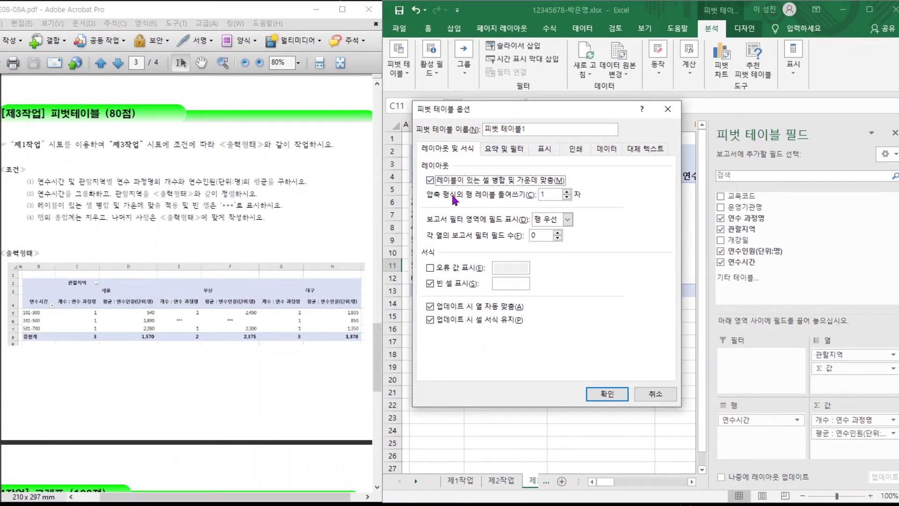
click(510, 283)
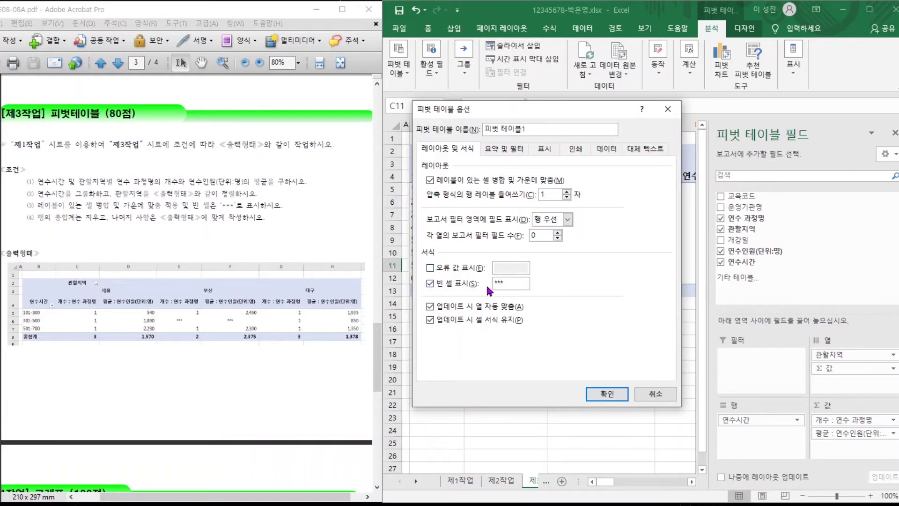
click(501, 150)
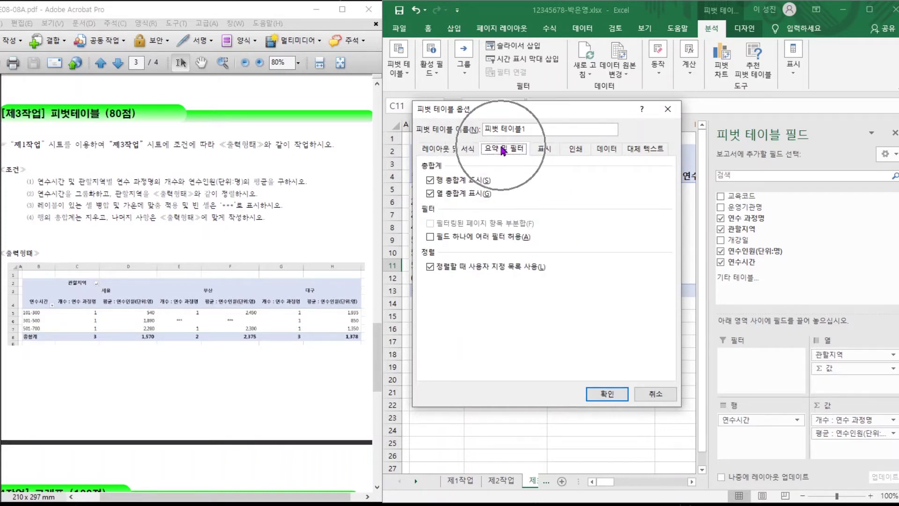
click(432, 182)
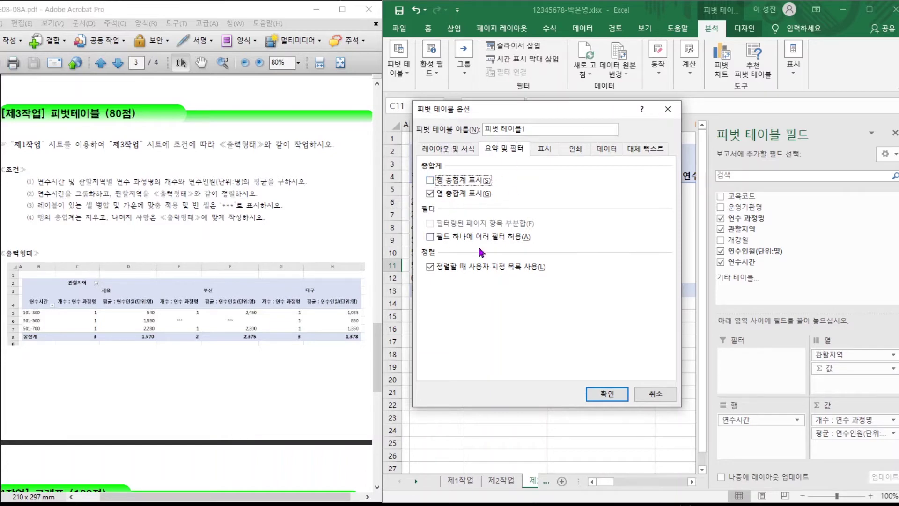
click(599, 394)
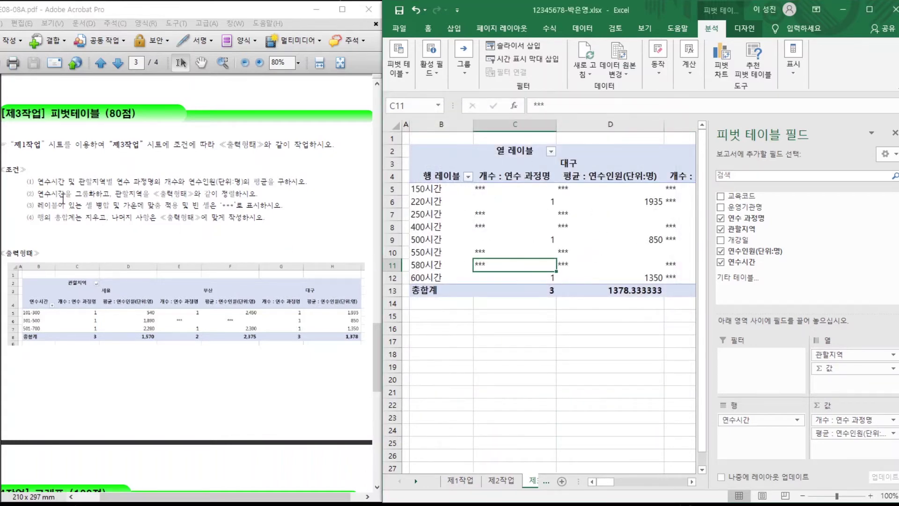
drag(38, 193, 112, 193)
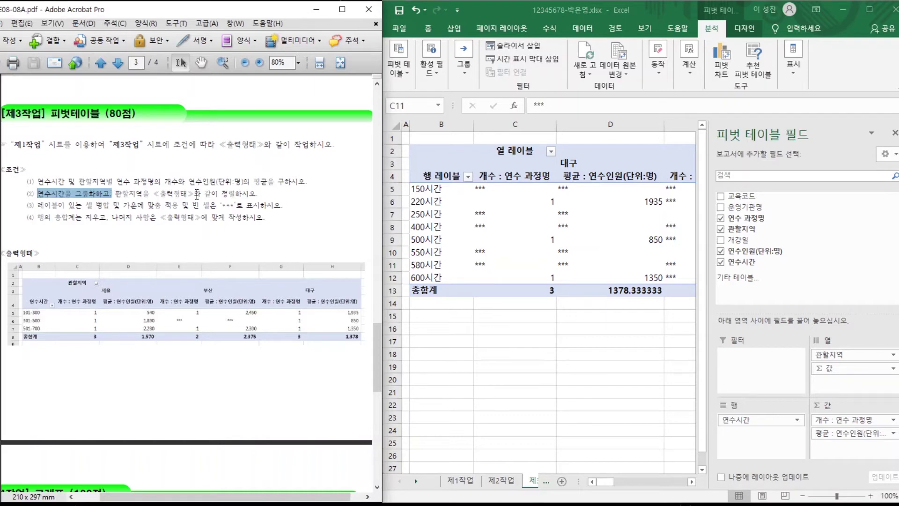
click(428, 212)
Group the 연수시간 row labels from 101 to 700 in steps of 200.
click(427, 193)
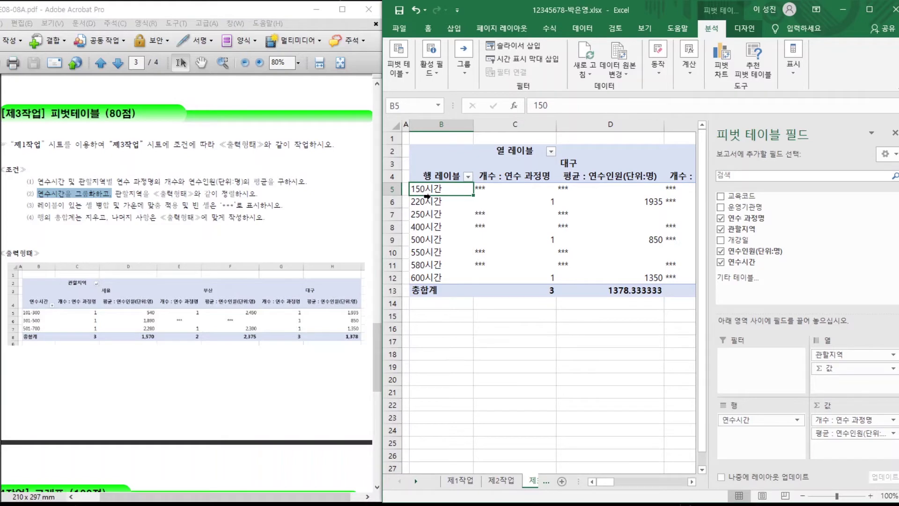
right_click(437, 190)
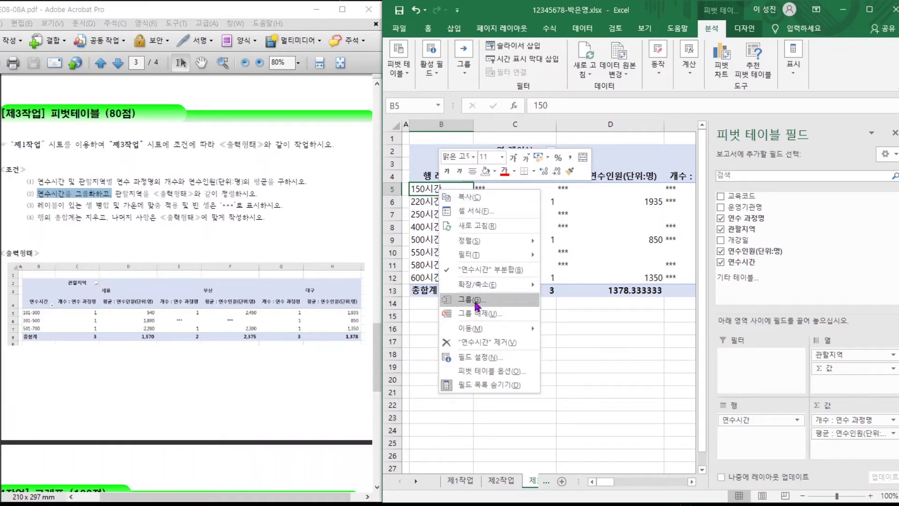
click(477, 306)
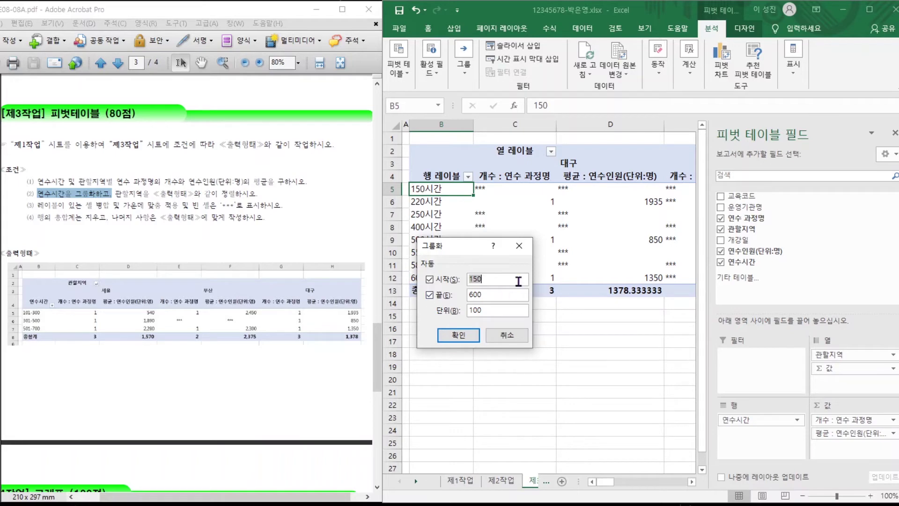
text(101)
drag(492, 294, 468, 295)
text(7)
drag(487, 309, 469, 310)
text(2)
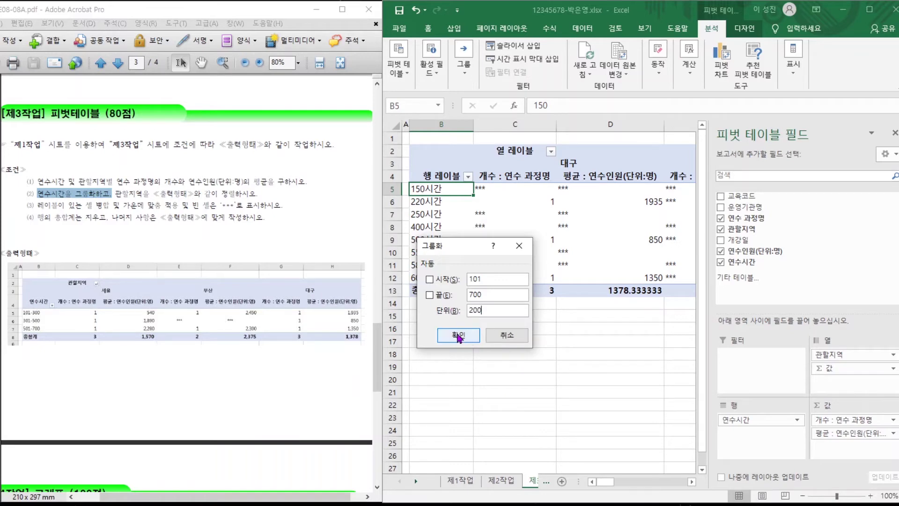
click(457, 335)
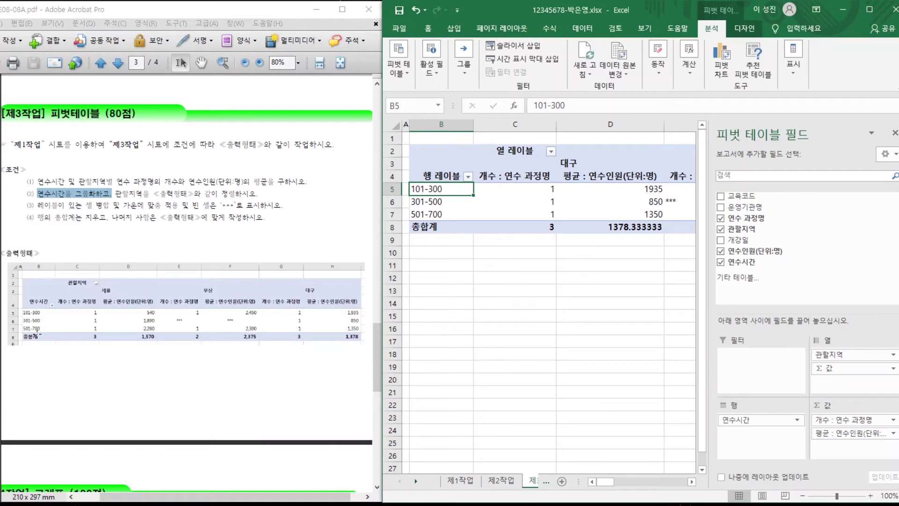
Relabel the pivot's row header as 연수시간 and its column header as 관할지역.
drag(161, 194, 257, 194)
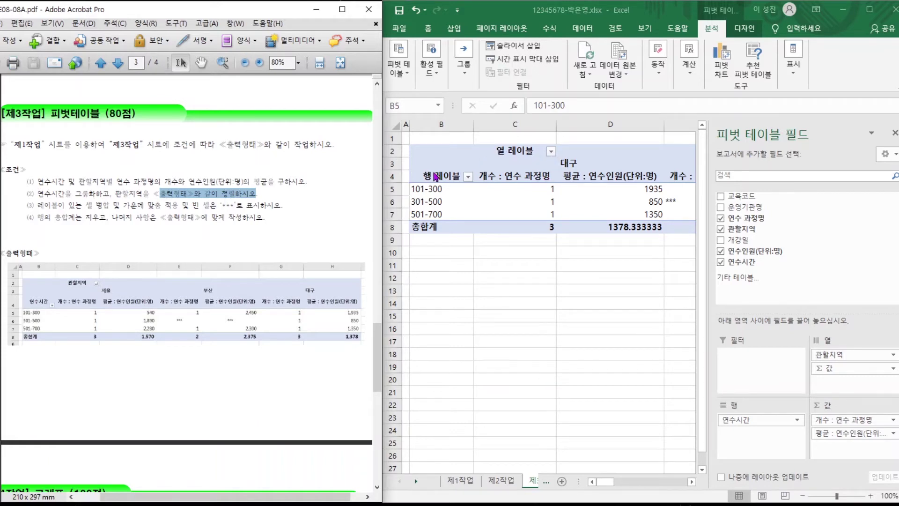
click(437, 186)
click(442, 174)
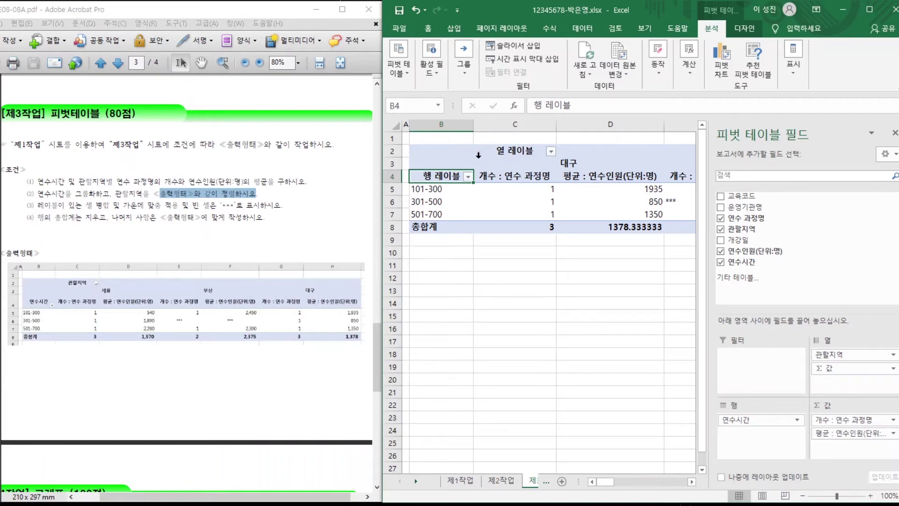
text(연수시간)
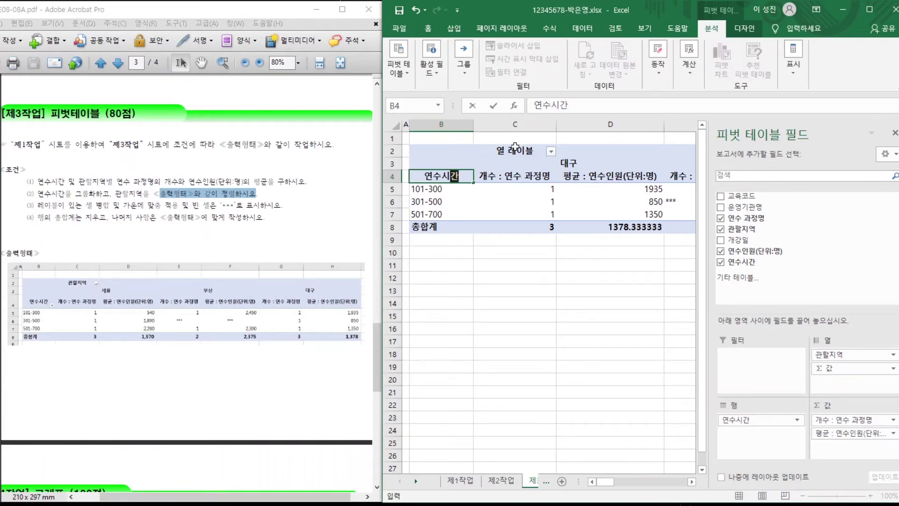
click(513, 151)
text(관할지역)
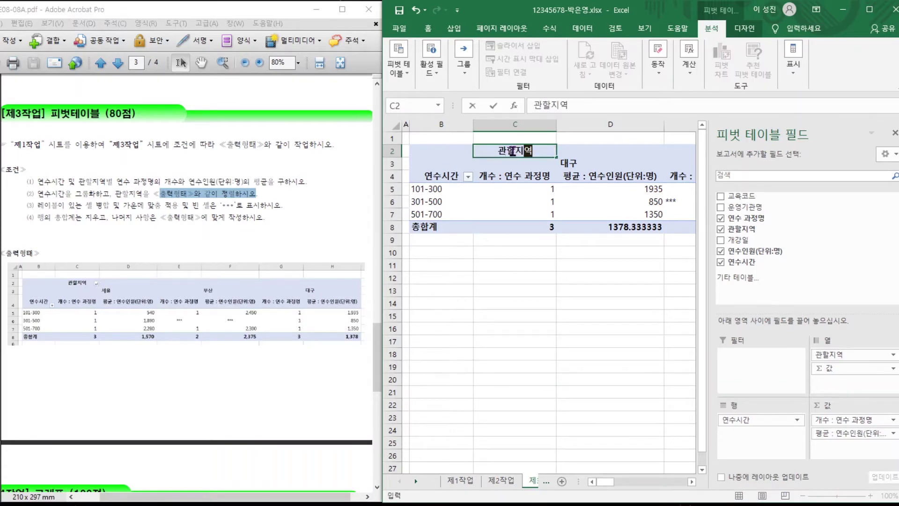
key(Return)
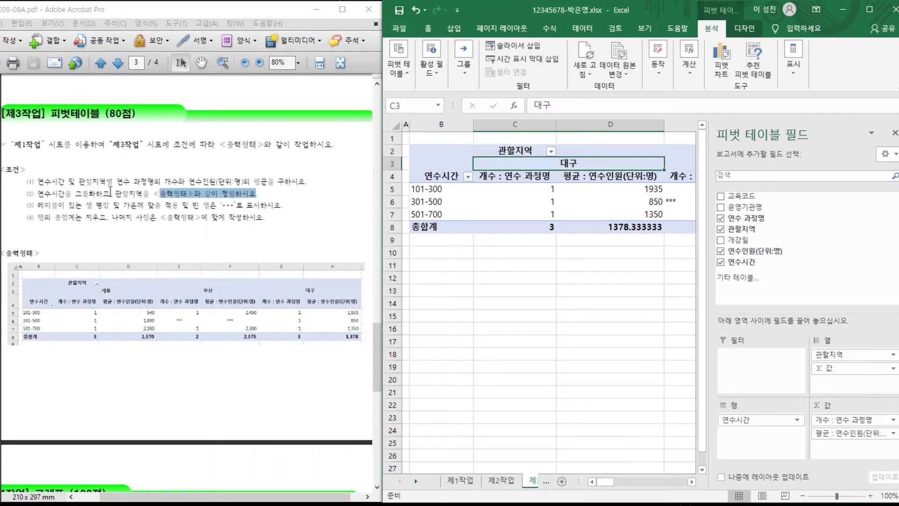
click(69, 217)
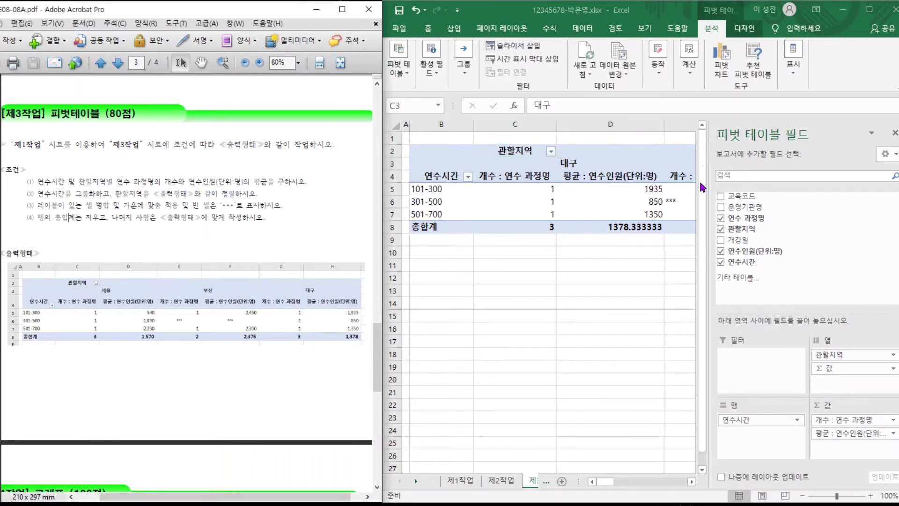
key(alt+Tab)
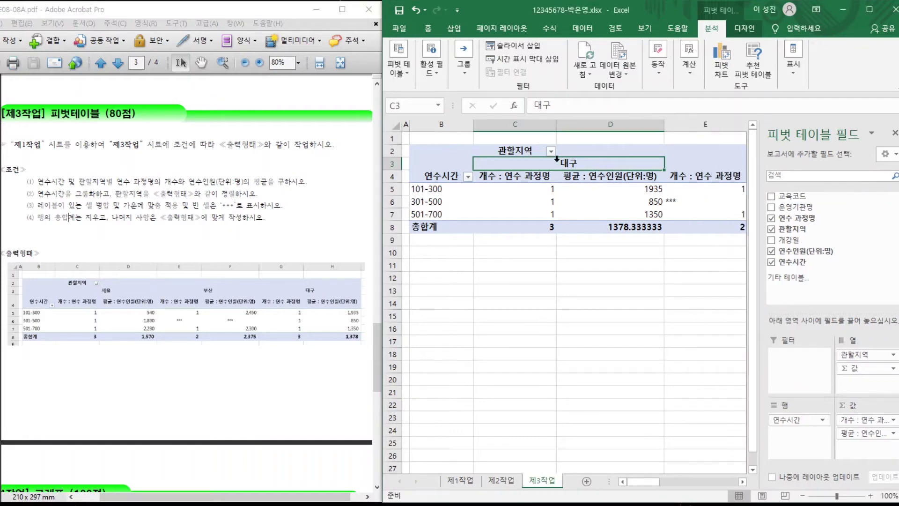
Sort the 관할지역 region columns in text descending order so 서울 comes first.
click(721, 164)
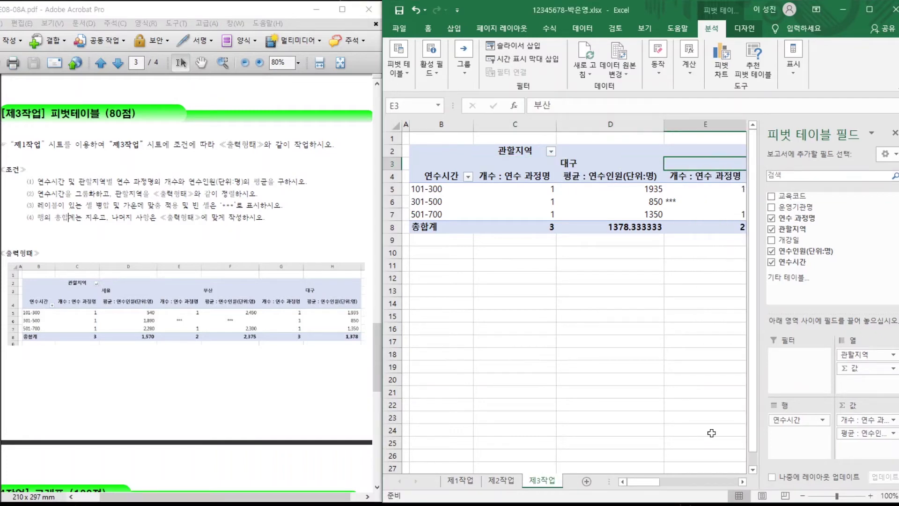
mouse_move(641, 482)
mouse_down()
mouse_move(695, 479)
mouse_move(625, 481)
mouse_up()
click(551, 152)
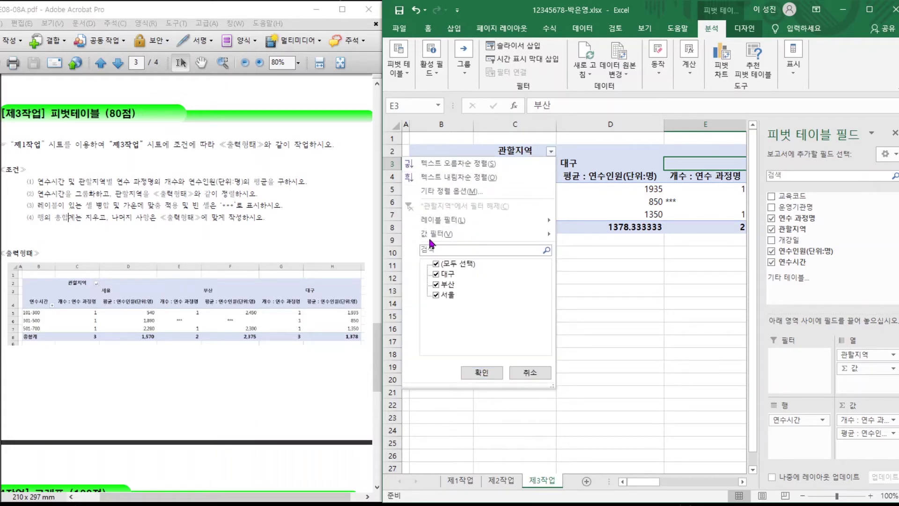
click(473, 165)
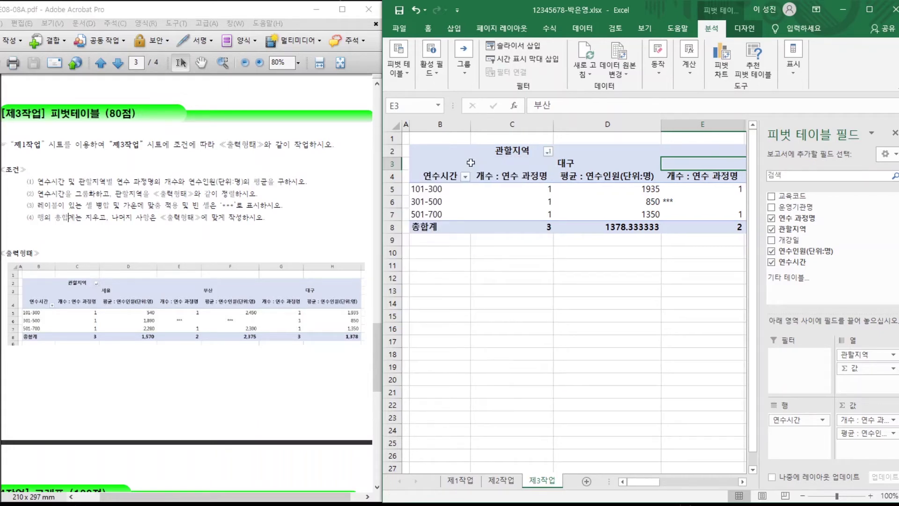
click(549, 151)
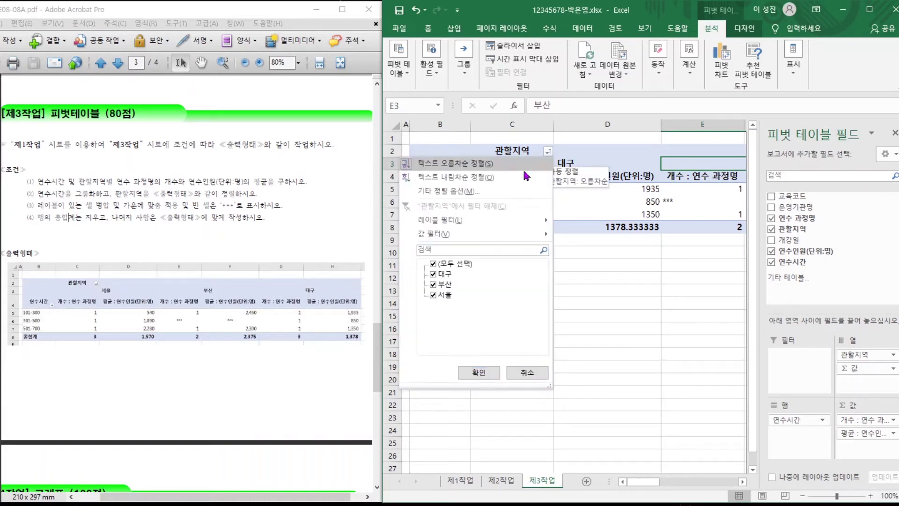
click(473, 175)
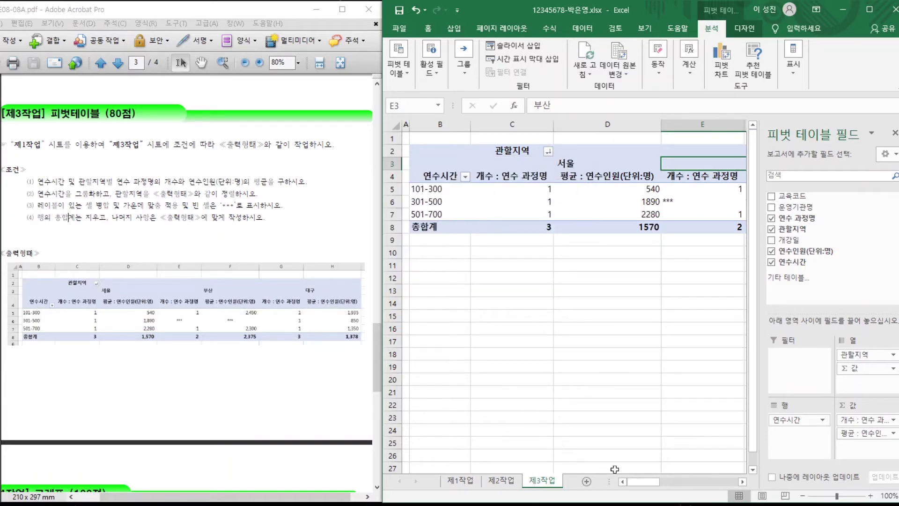
mouse_move(637, 485)
mouse_down()
mouse_move(702, 481)
mouse_move(639, 483)
mouse_up()
Review the sorting and formatting requirements, then select all the pivot table values.
drag(187, 194, 223, 192)
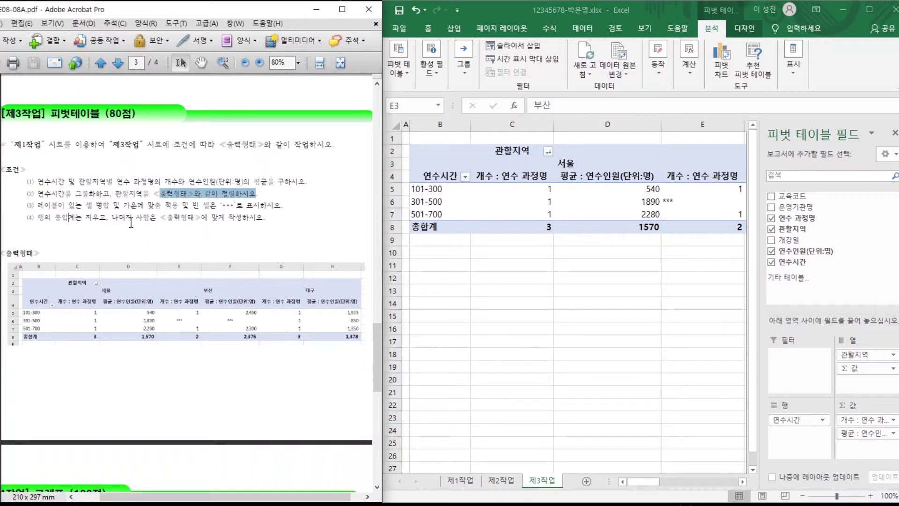
drag(112, 218, 207, 219)
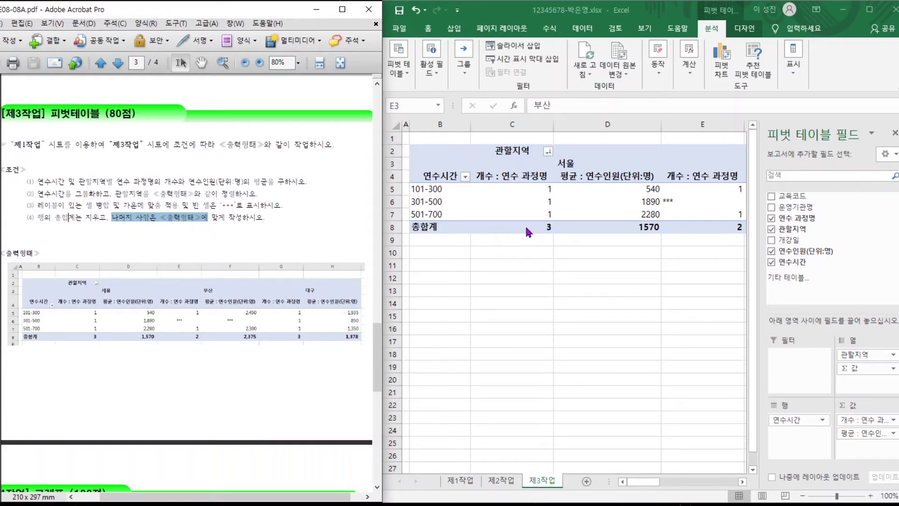
click(524, 256)
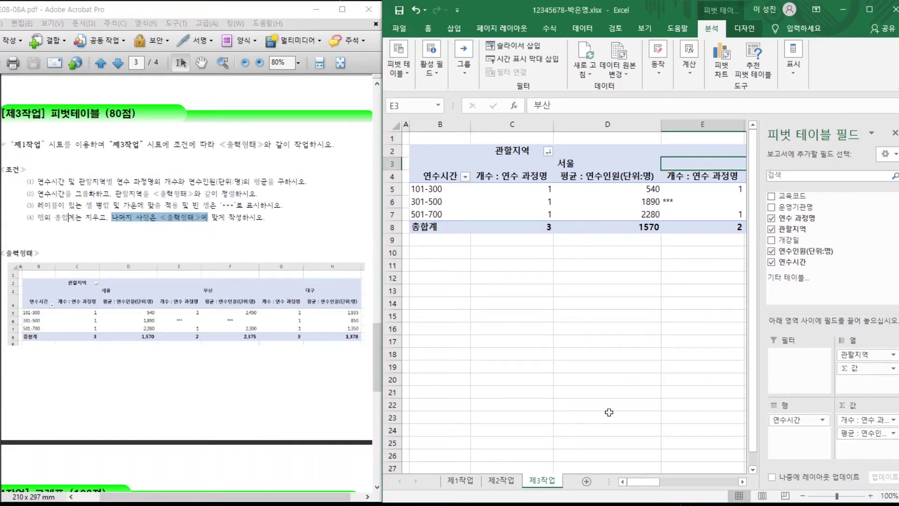
mouse_move(643, 484)
mouse_down()
mouse_move(698, 477)
mouse_move(635, 478)
mouse_move(685, 468)
mouse_move(640, 470)
mouse_up()
drag(493, 192, 588, 220)
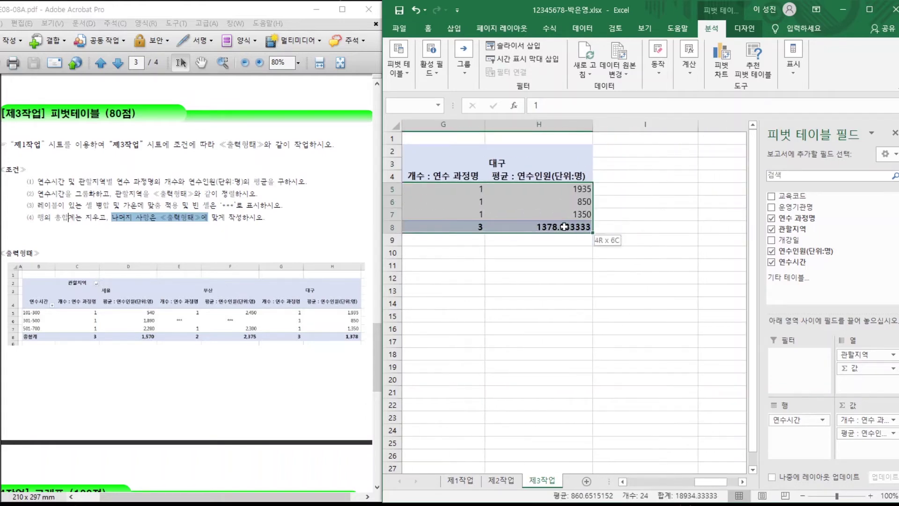
Center the pivot values and apply Comma Style thousands separators.
click(424, 30)
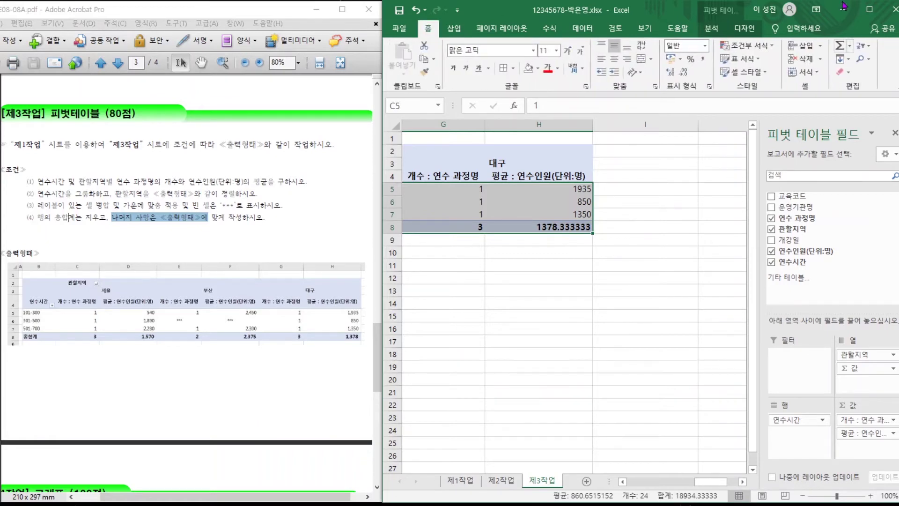
click(615, 63)
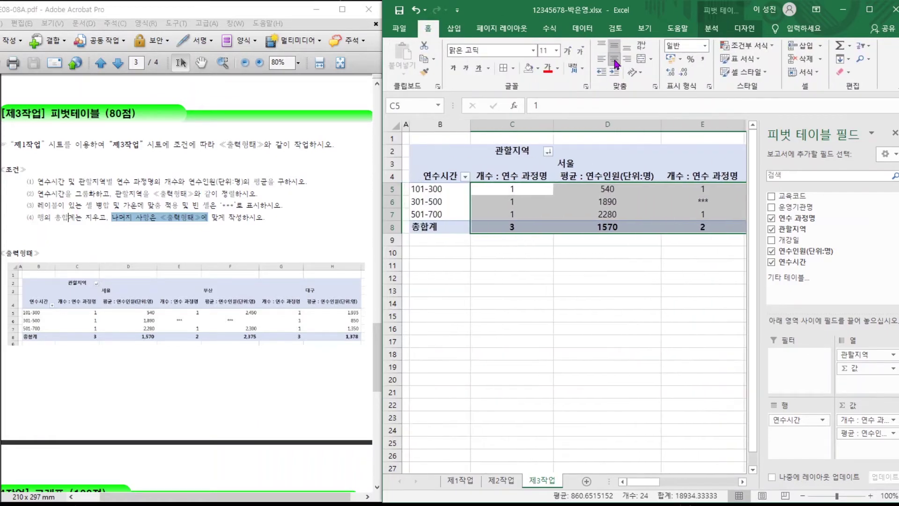
click(703, 67)
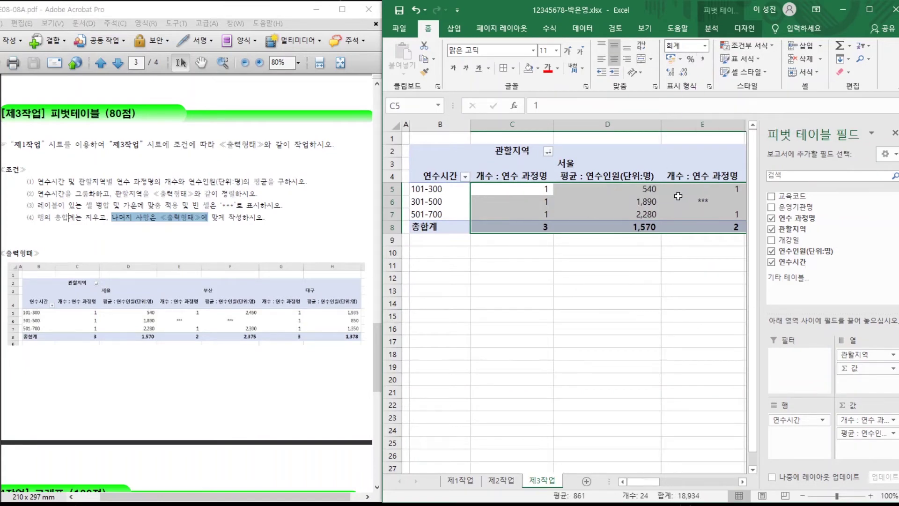
click(662, 270)
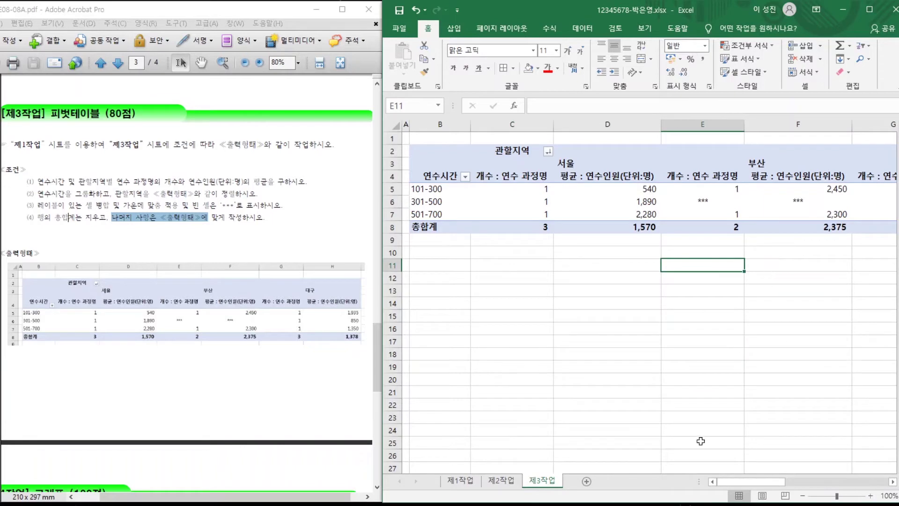
mouse_move(754, 482)
mouse_down()
mouse_move(833, 481)
mouse_move(757, 482)
mouse_up()
click(197, 198)
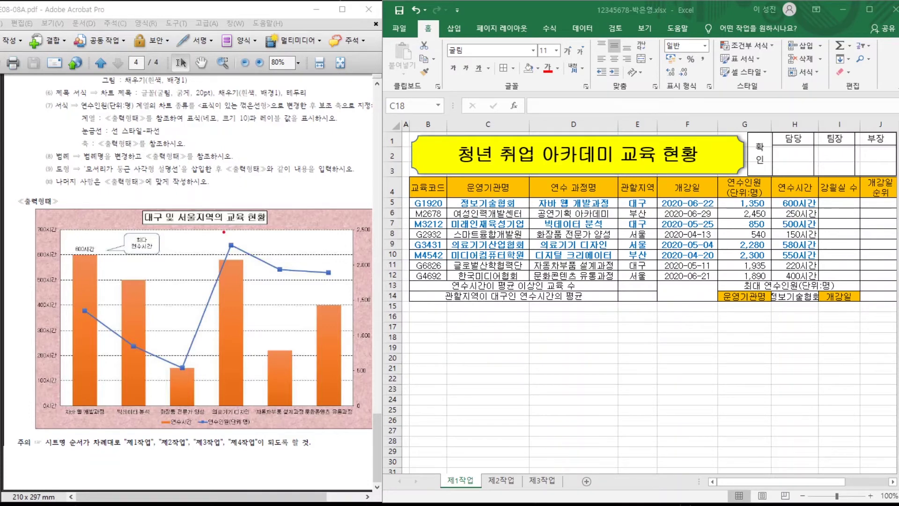
Mark the sample chart's 연수시간 and 연수인원 legends, course names and 제1작업 data source.
mouse_move(189, 435)
mouse_down()
mouse_move(155, 440)
mouse_move(164, 410)
mouse_move(187, 435)
mouse_up()
mouse_move(248, 436)
mouse_down()
mouse_move(205, 441)
mouse_move(230, 411)
mouse_move(230, 451)
mouse_up()
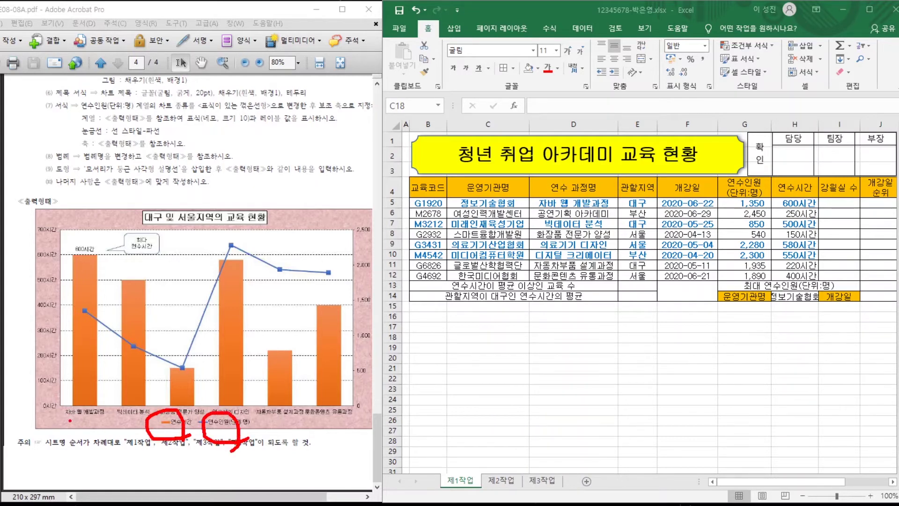
drag(67, 420, 170, 419)
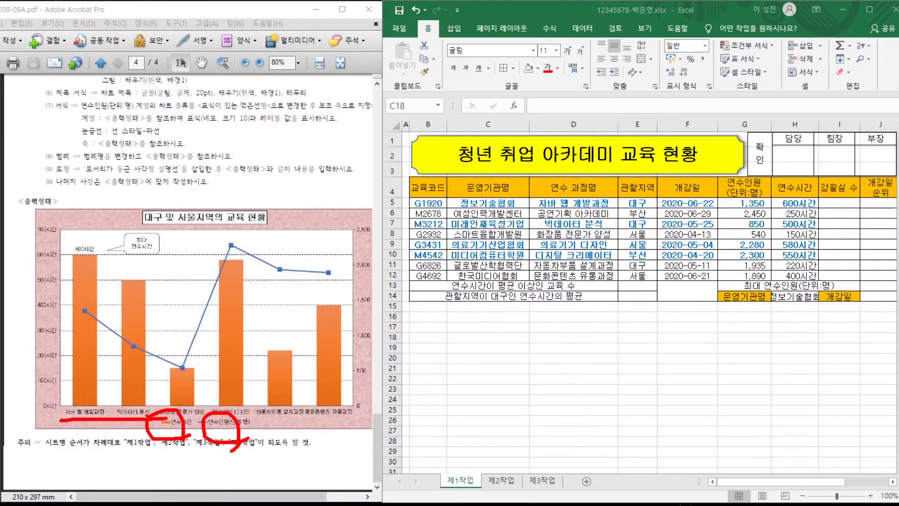
mouse_move(457, 488)
mouse_down()
mouse_move(432, 473)
mouse_move(474, 483)
mouse_up()
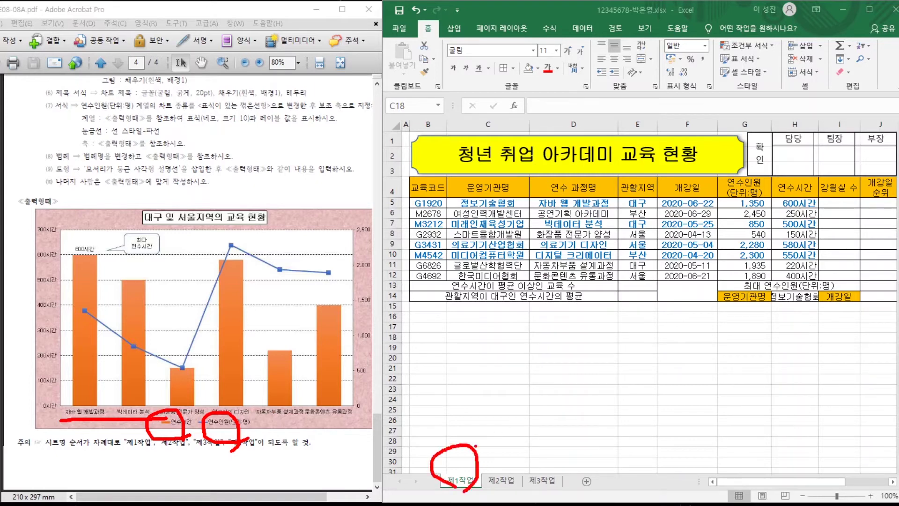
key(Escape)
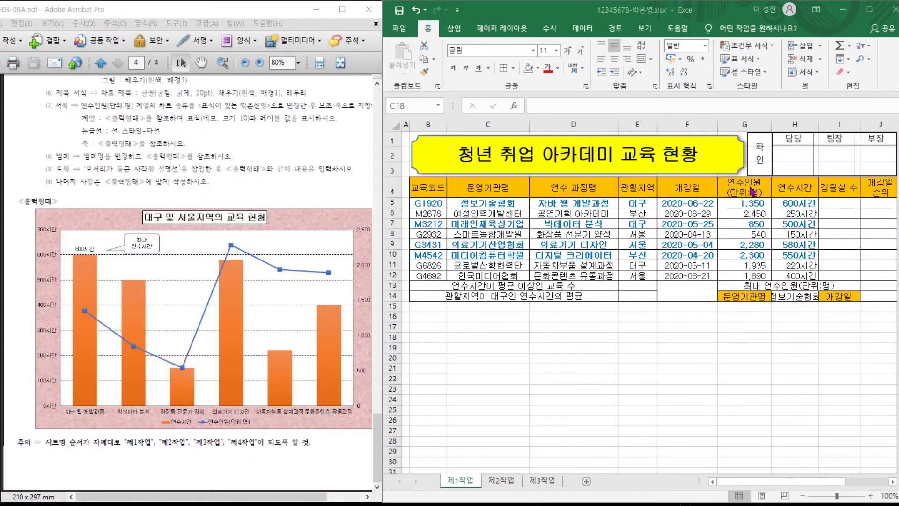
key(Escape)
Select the 연수시간, 연수인원 and 연수 과정명 columns for rows 4–12.
drag(787, 188, 789, 274)
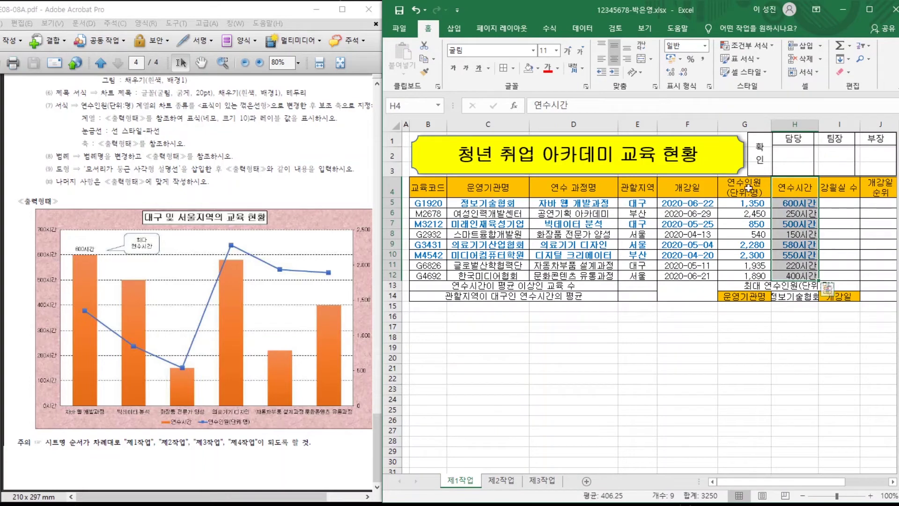
drag(748, 189, 747, 276)
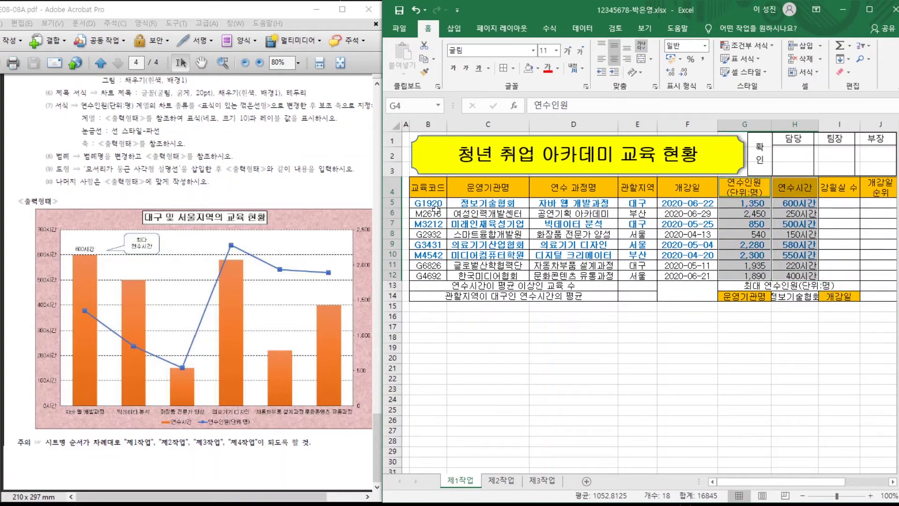
drag(535, 191, 535, 275)
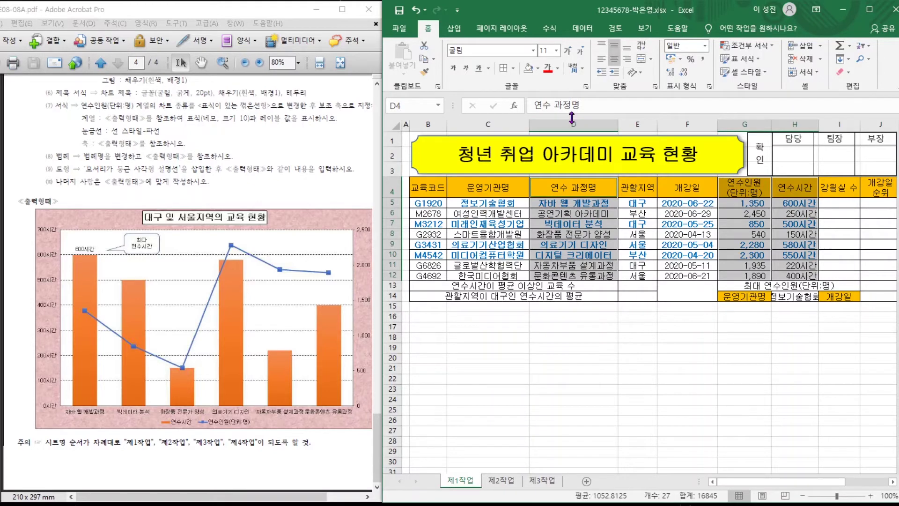
Insert a 2D clustered column chart from the selected data.
click(454, 29)
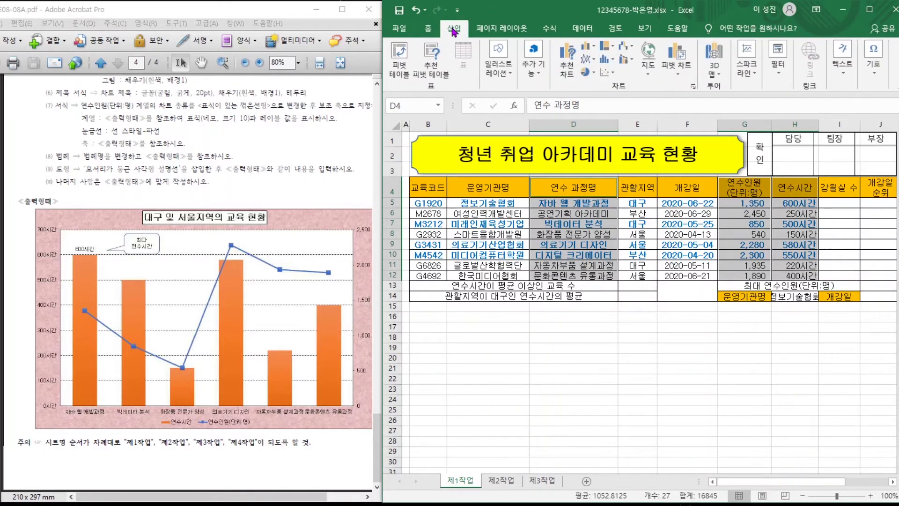
click(588, 48)
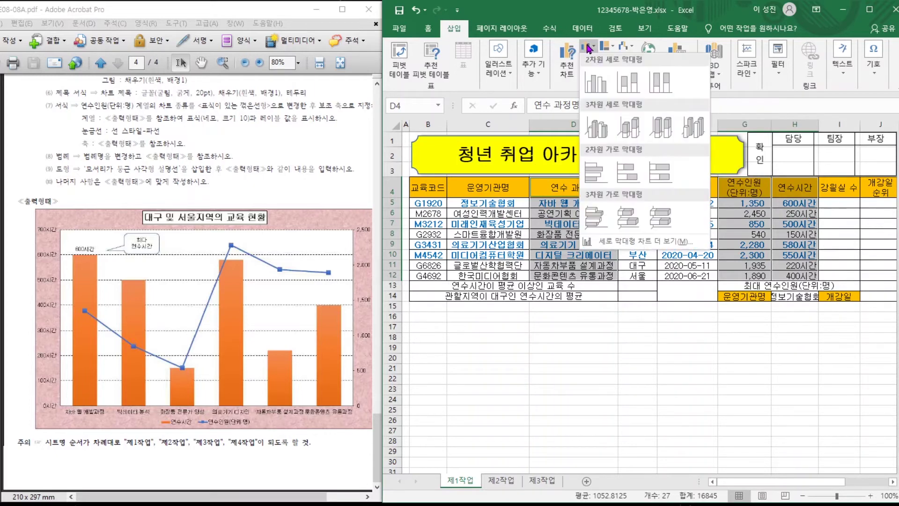
click(594, 80)
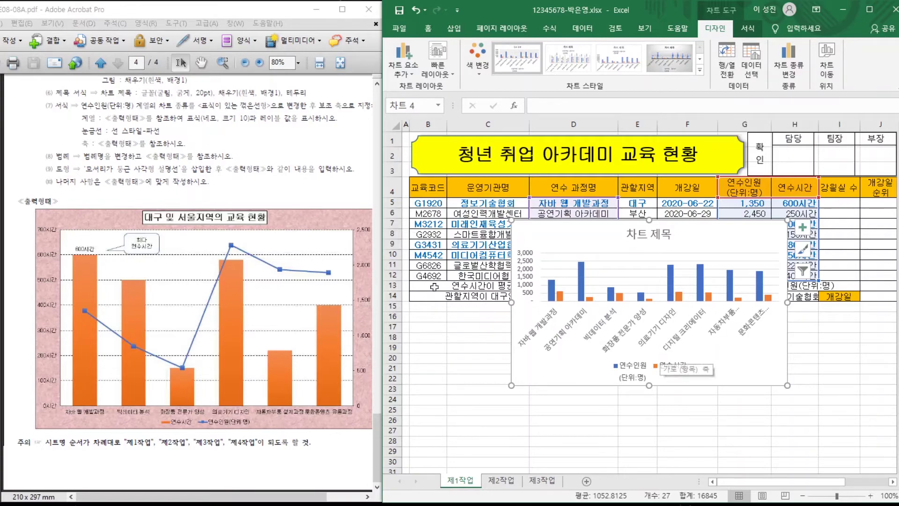
Check the chart placement requirement and bring up Move Chart.
click(345, 192)
scroll(331, 187, up, 3)
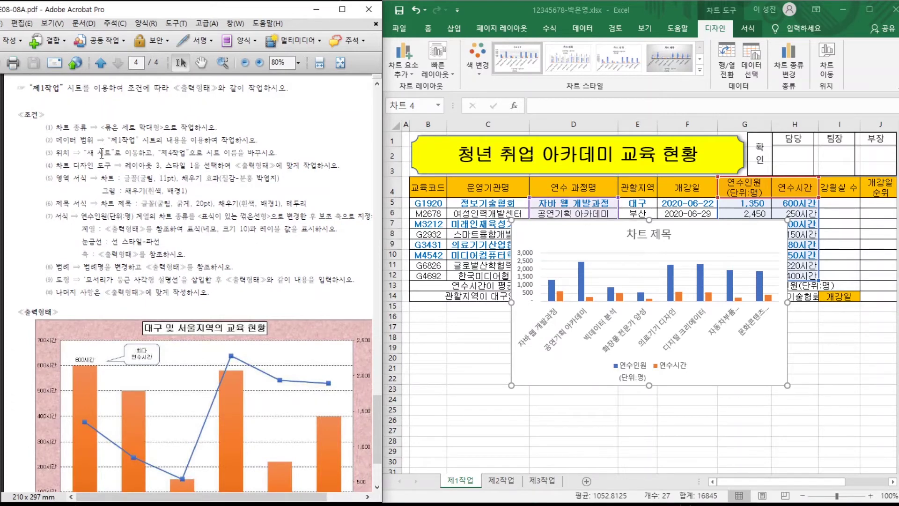
drag(88, 153, 193, 151)
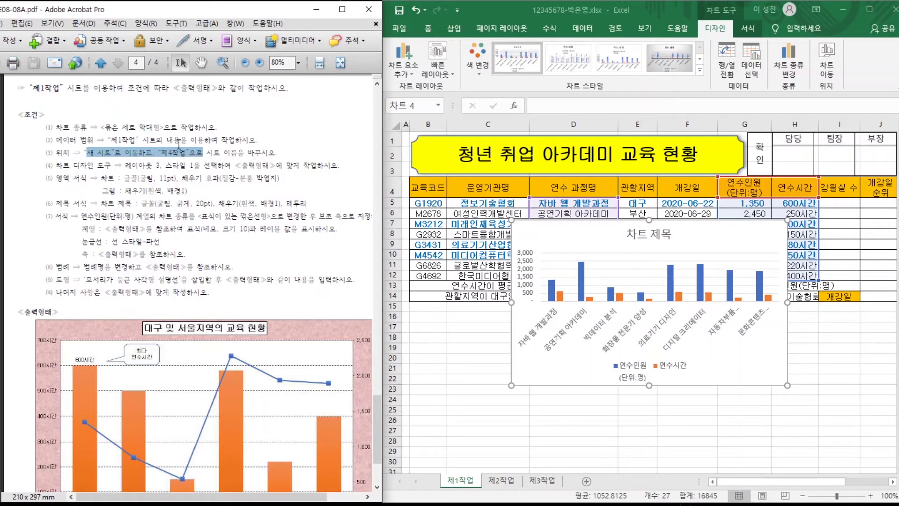
click(826, 66)
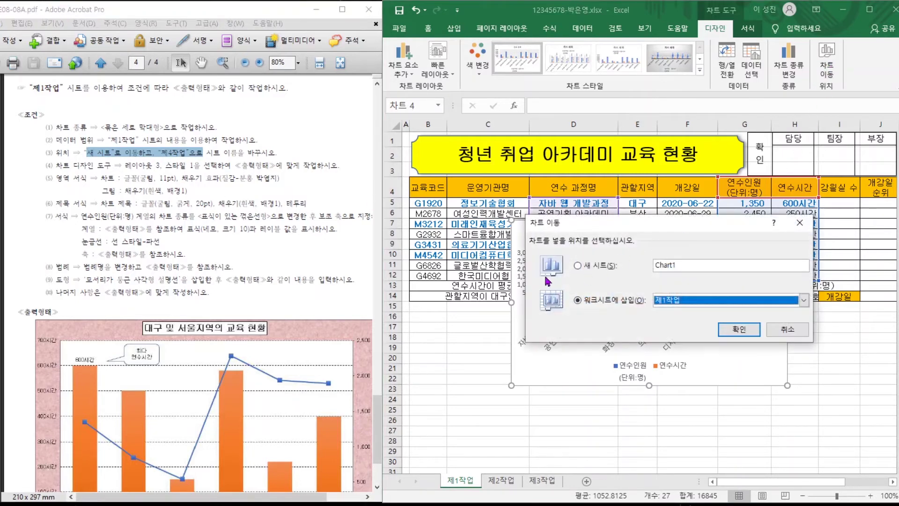
click(579, 266)
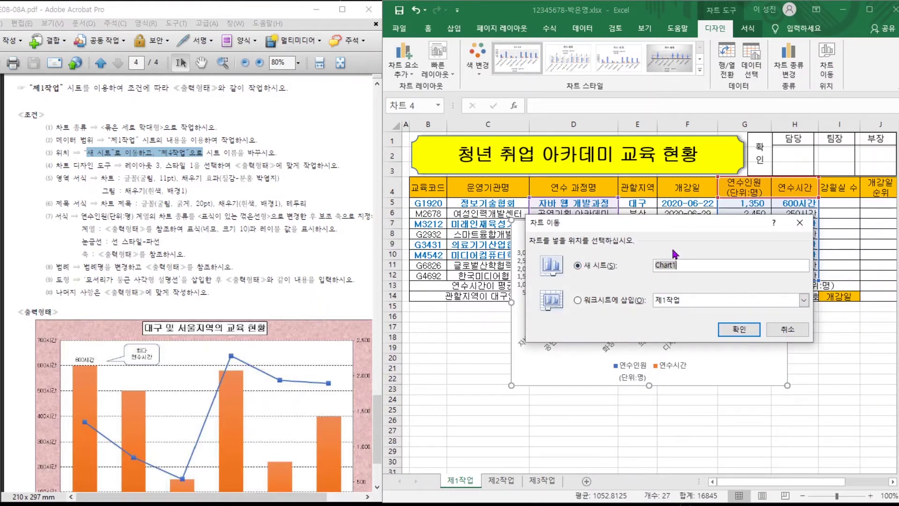
text(ㅈ4작어ㅂ)
key(Return)
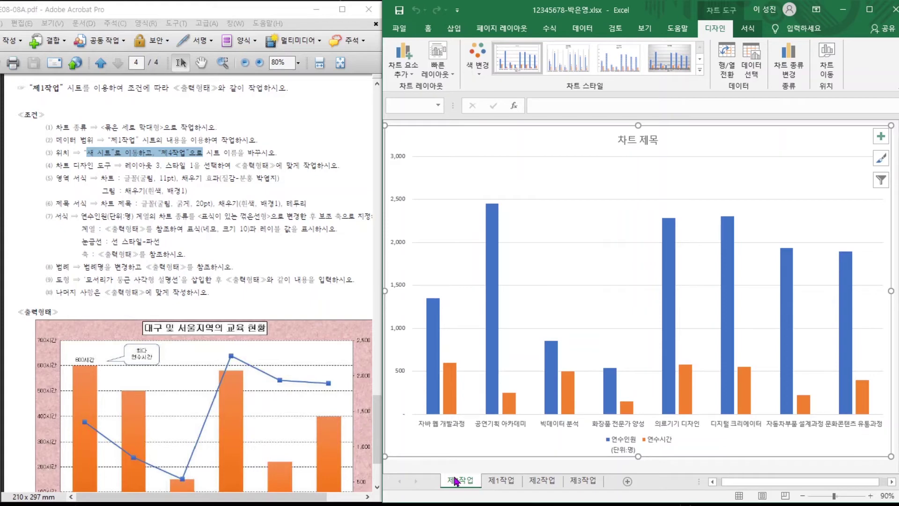
drag(456, 481, 611, 478)
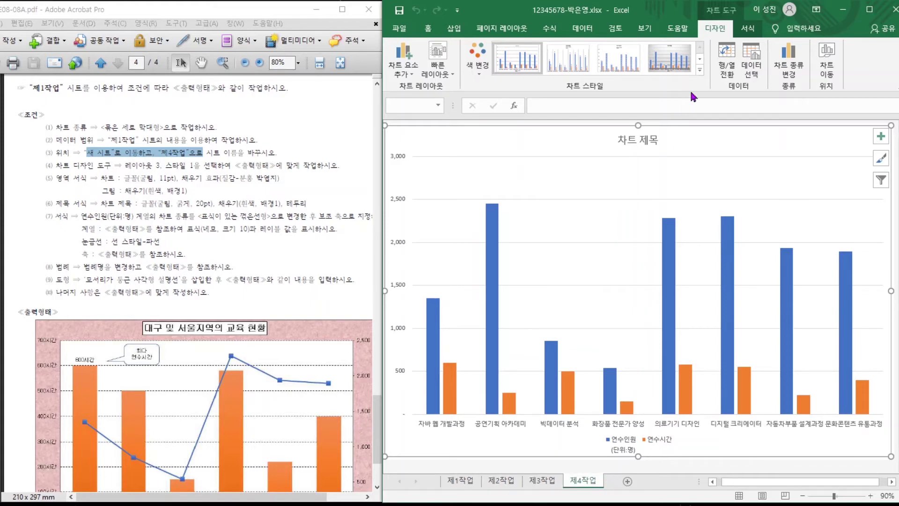
click(114, 127)
drag(115, 126, 178, 126)
drag(108, 140, 202, 139)
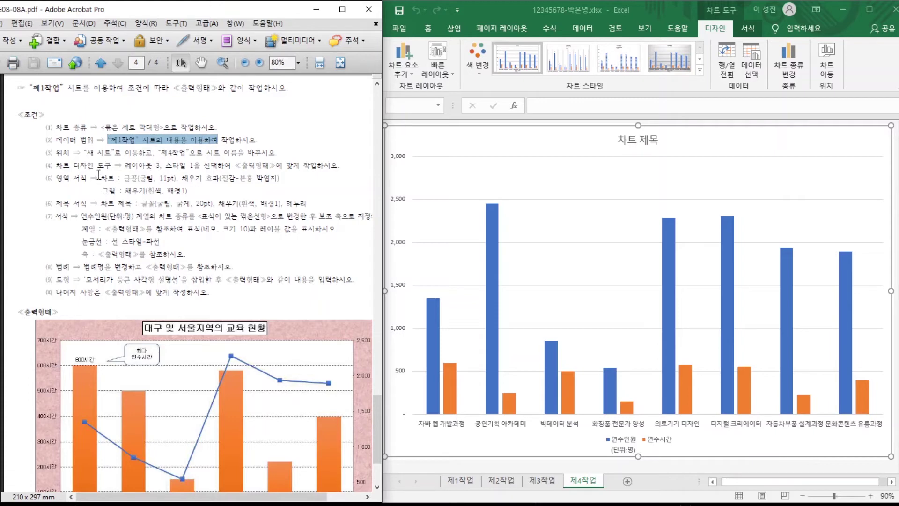
drag(110, 157, 234, 161)
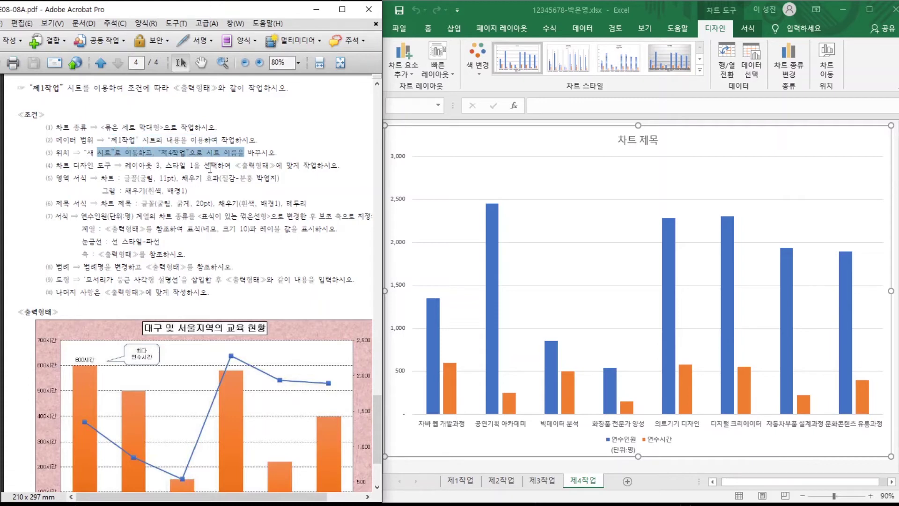
click(210, 152)
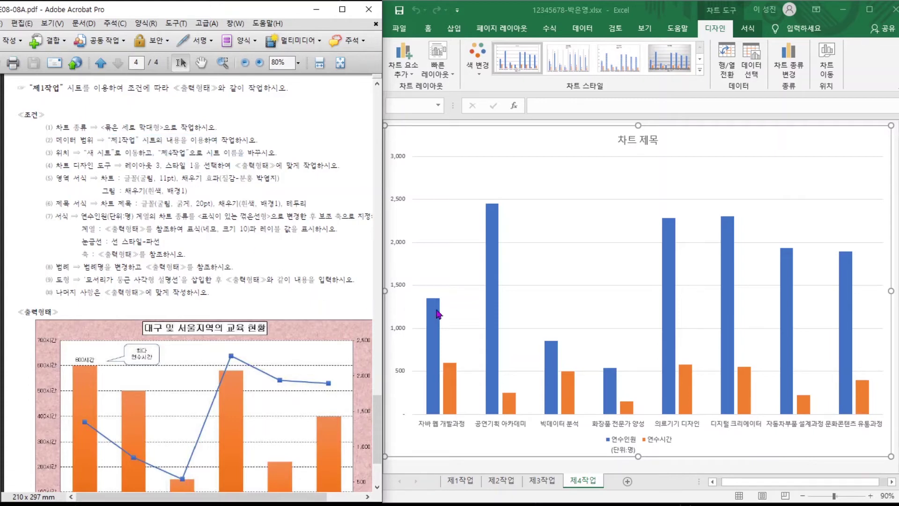
scroll(533, 348, down, 1)
scroll(533, 348, up, 1)
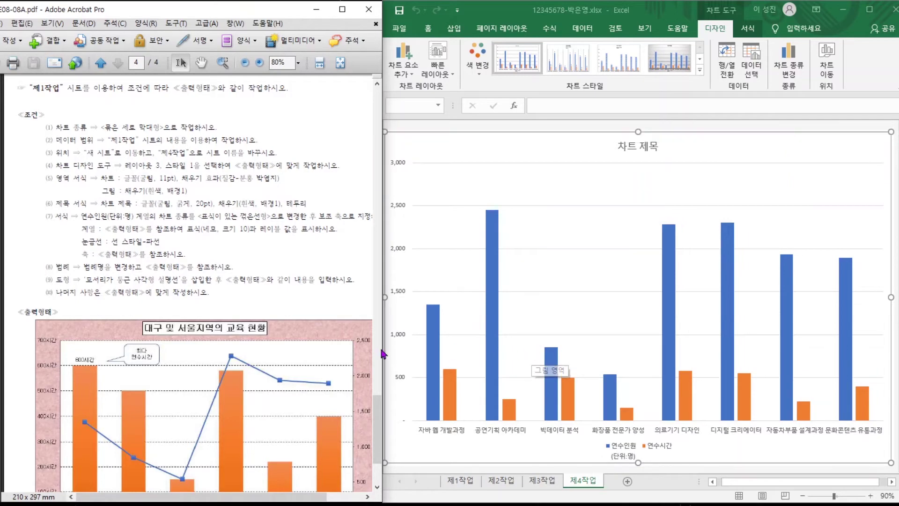
scroll(370, 396, down, 3)
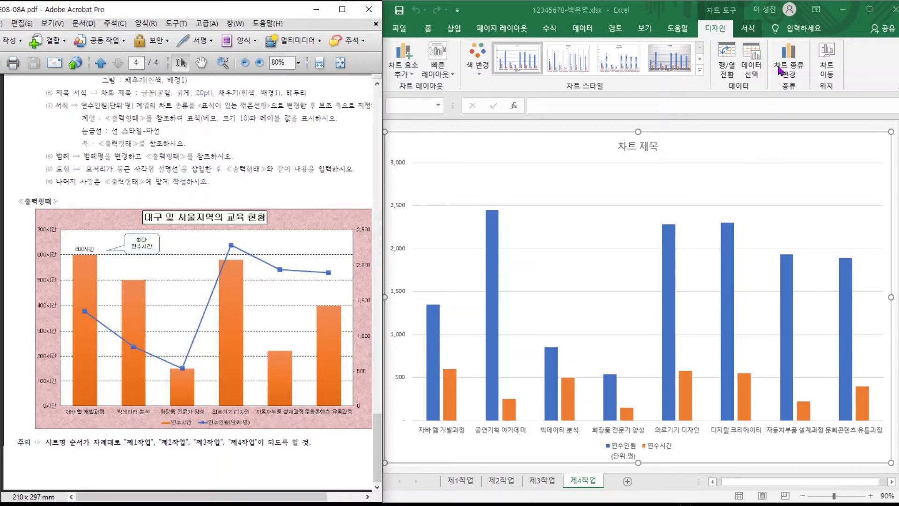
In Select Data, switch row/column and remove the 공연기획 아카데미 entry.
click(749, 73)
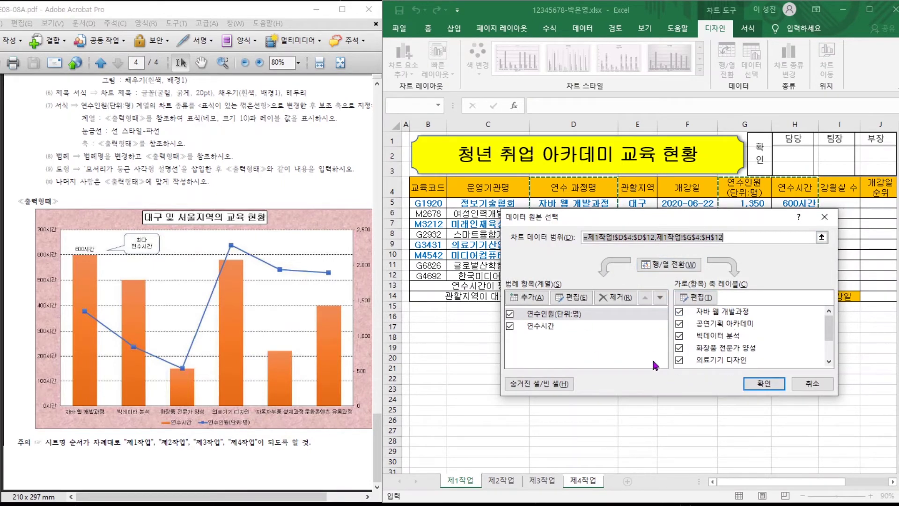
click(676, 268)
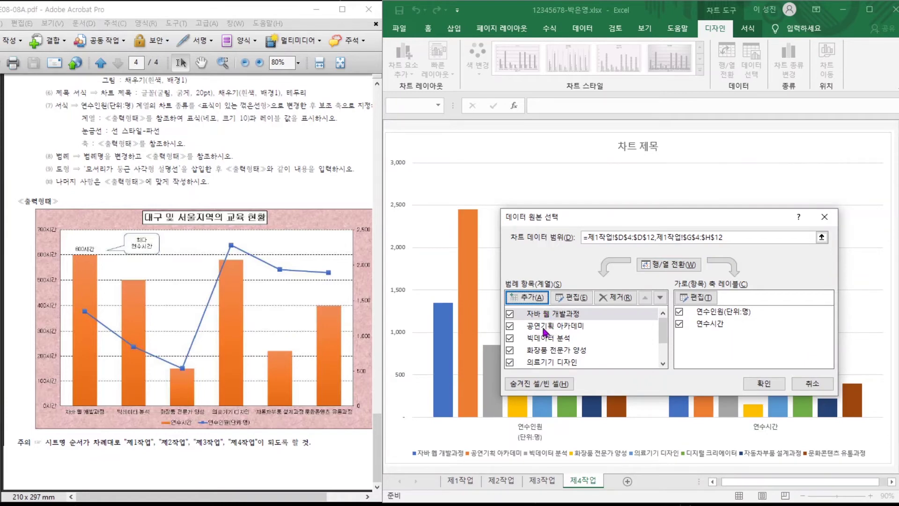
click(546, 329)
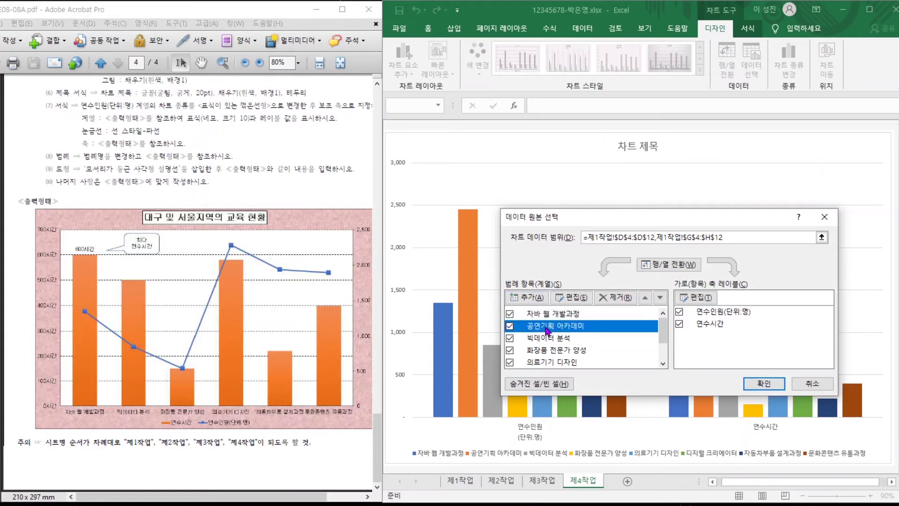
click(622, 298)
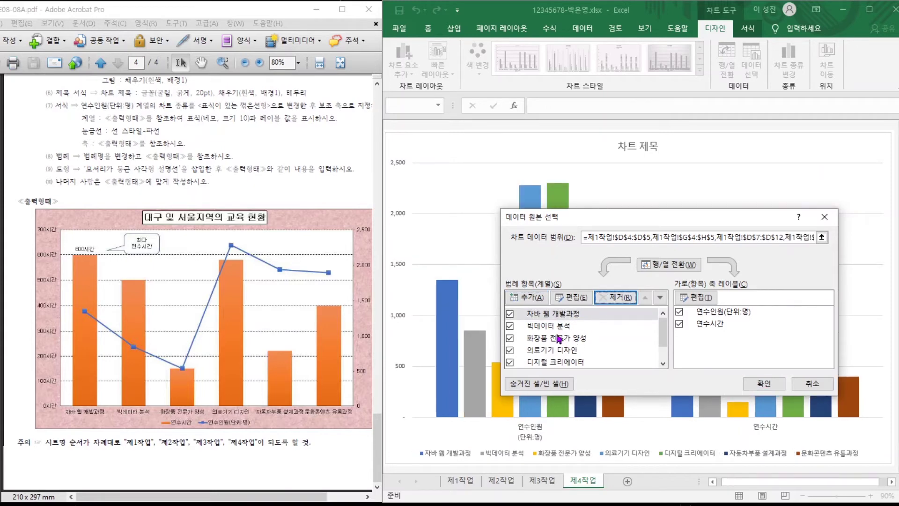
Remove 디지털 크리에이터 as well, switch row/column back and confirm.
click(545, 339)
scroll(543, 345, down, 1)
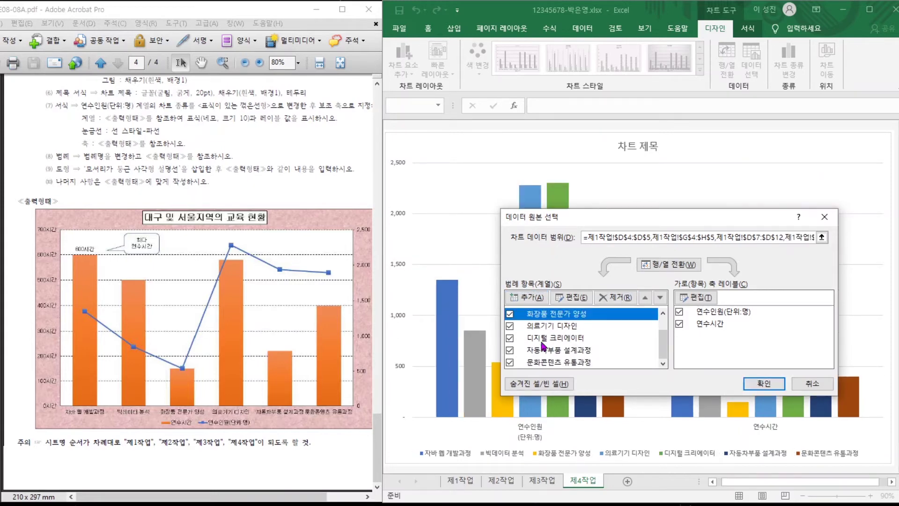
click(540, 328)
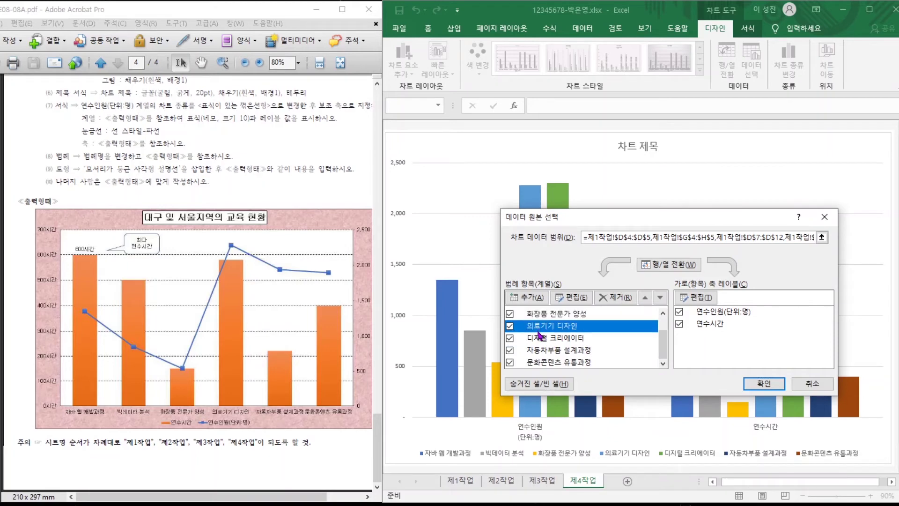
click(540, 339)
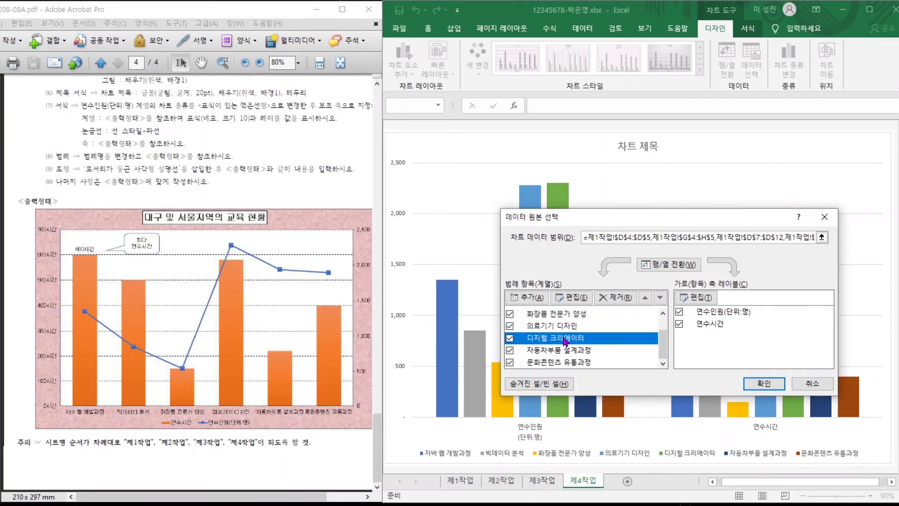
click(615, 297)
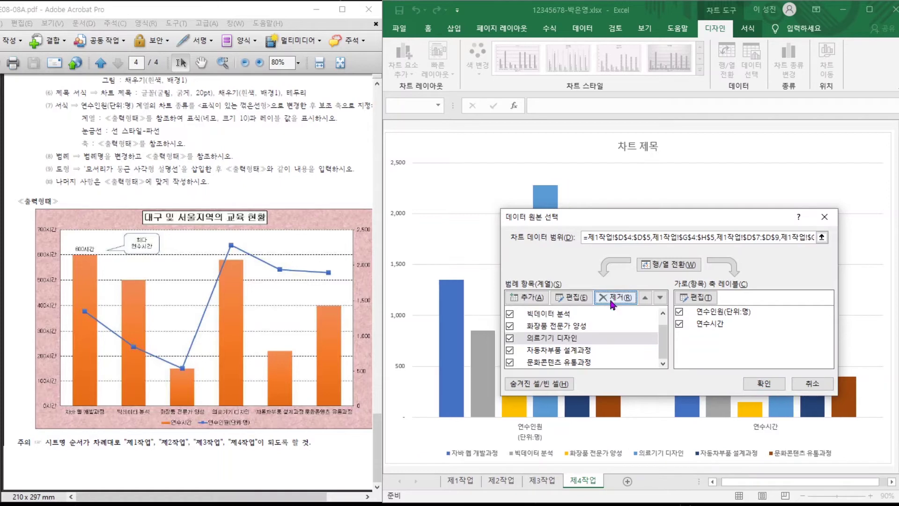
scroll(560, 337, up, 1)
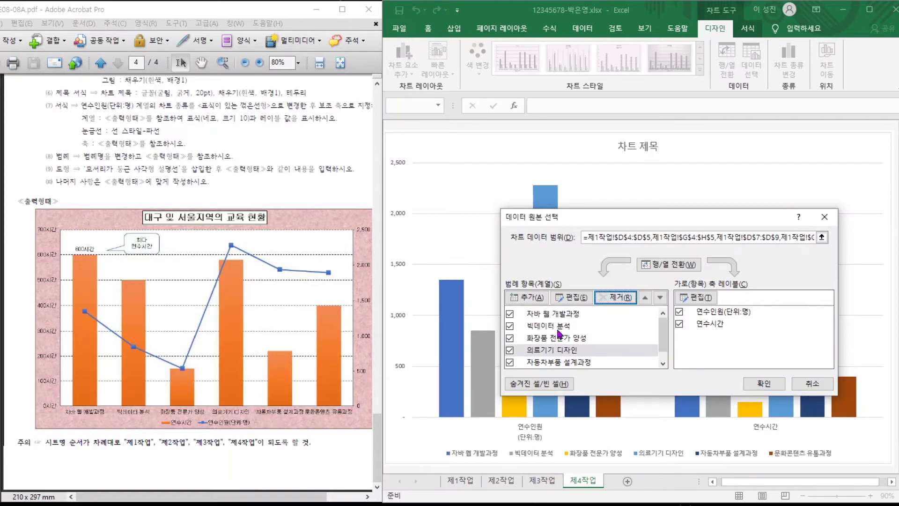
scroll(560, 336, down, 1)
scroll(561, 337, up, 1)
click(663, 265)
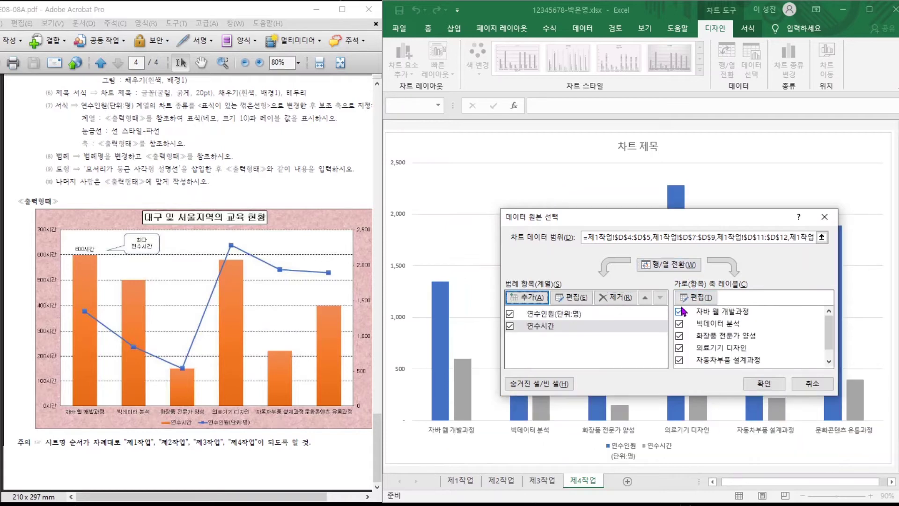
click(766, 384)
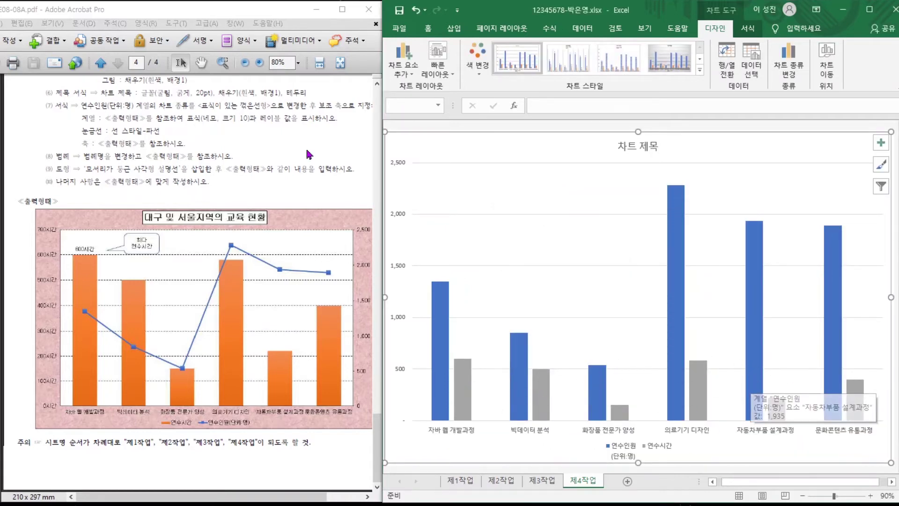
Apply quick layout 3 and chart style 1 to the chart.
scroll(310, 155, up, 3)
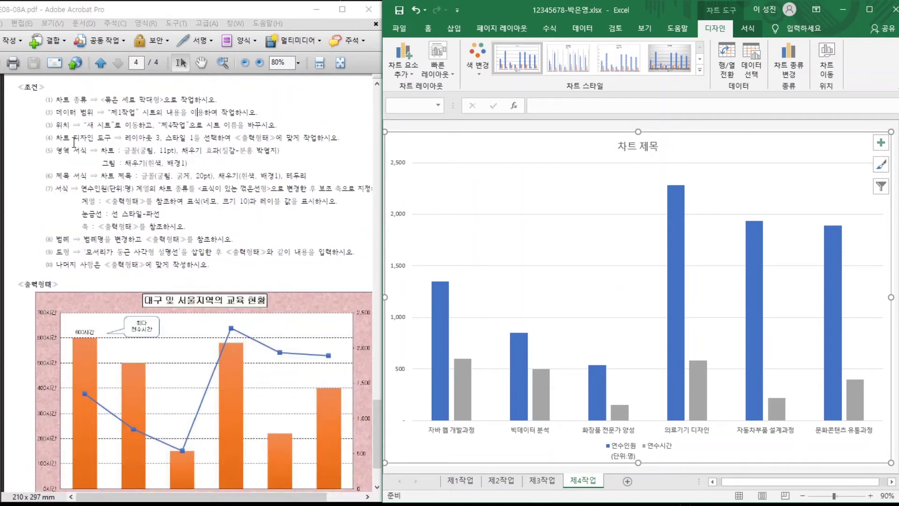
drag(125, 137, 231, 138)
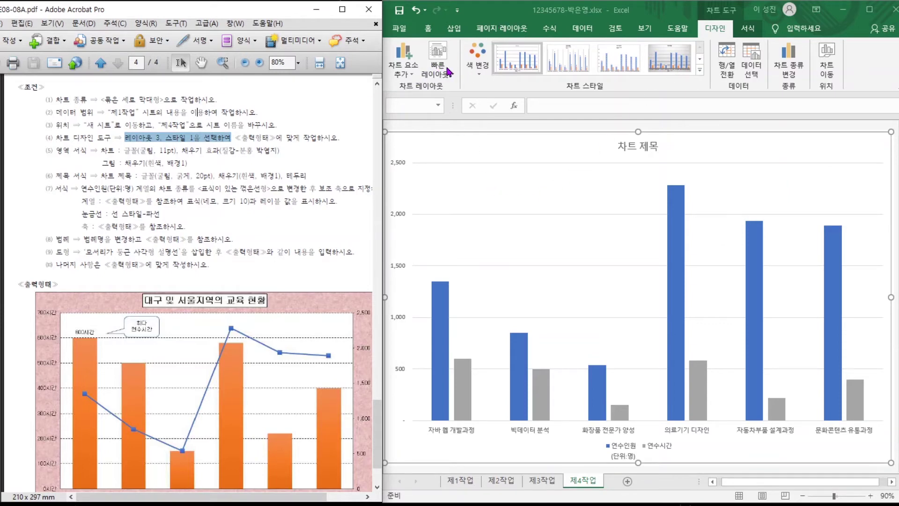
click(447, 77)
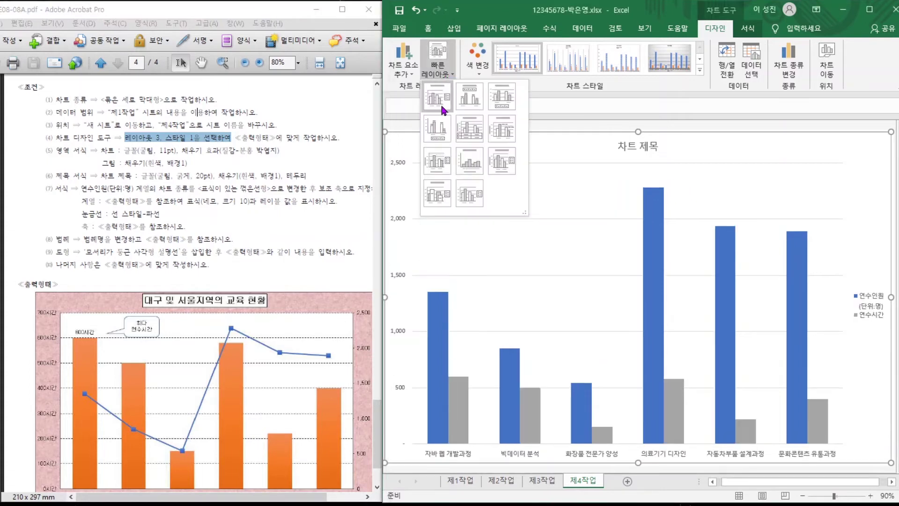
click(510, 102)
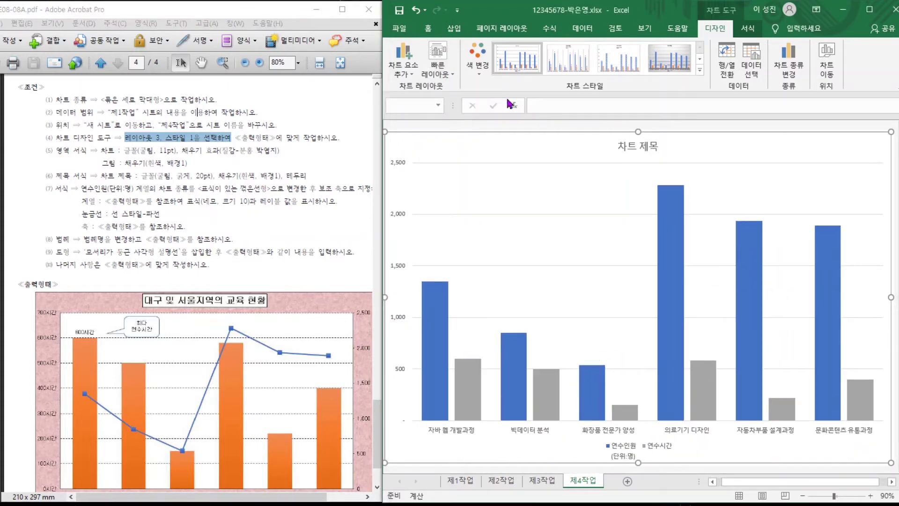
click(520, 63)
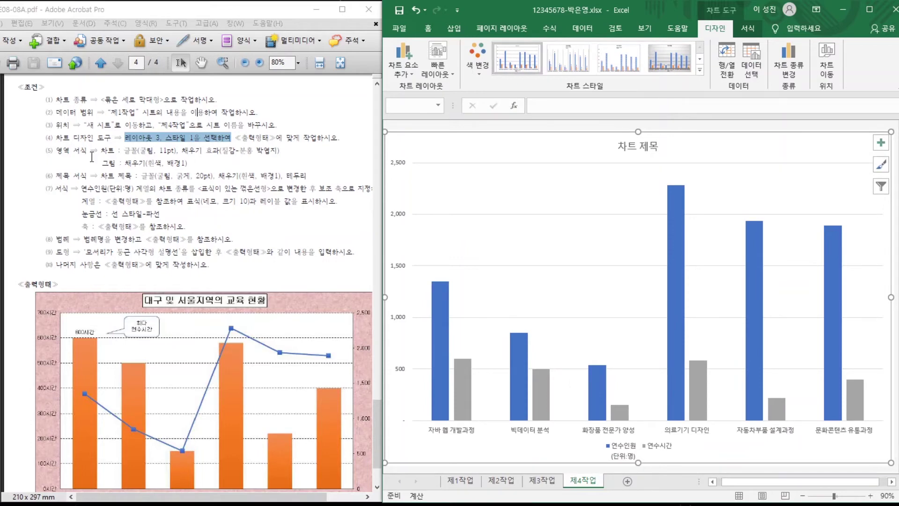
Review the chart font and texture fill conditions and select the chart area.
click(91, 155)
drag(182, 150, 191, 162)
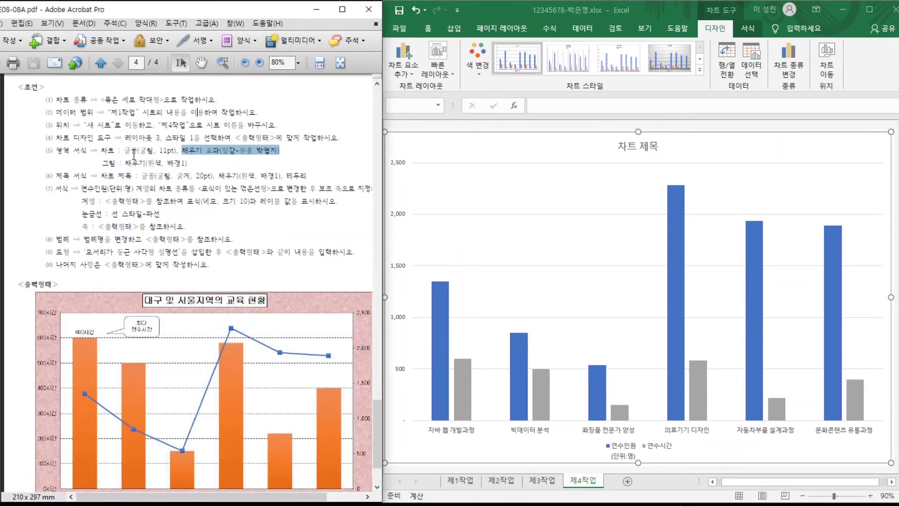
drag(124, 151, 267, 149)
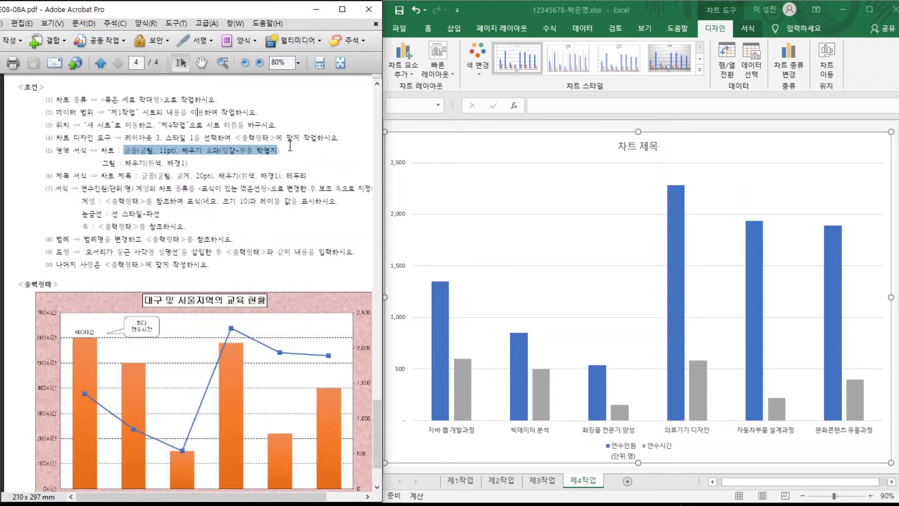
click(559, 140)
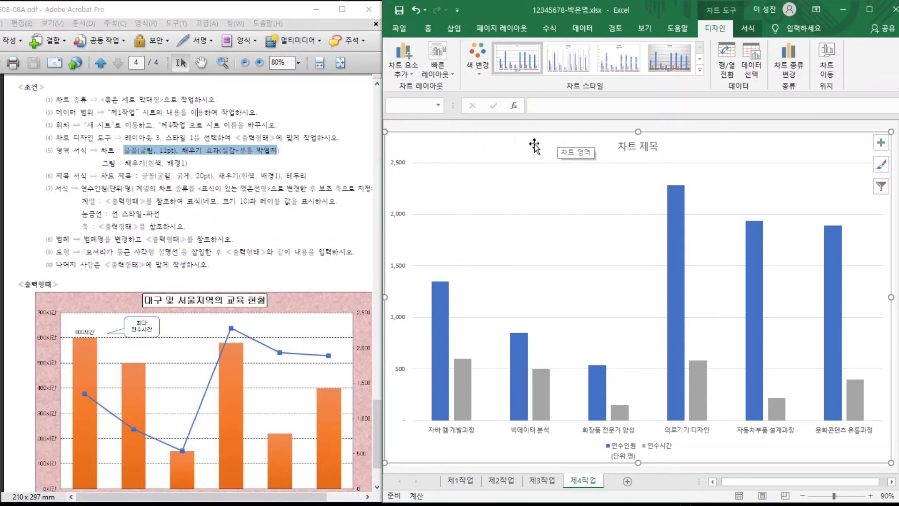
Set the chart font to 굴림, size 11.
click(428, 29)
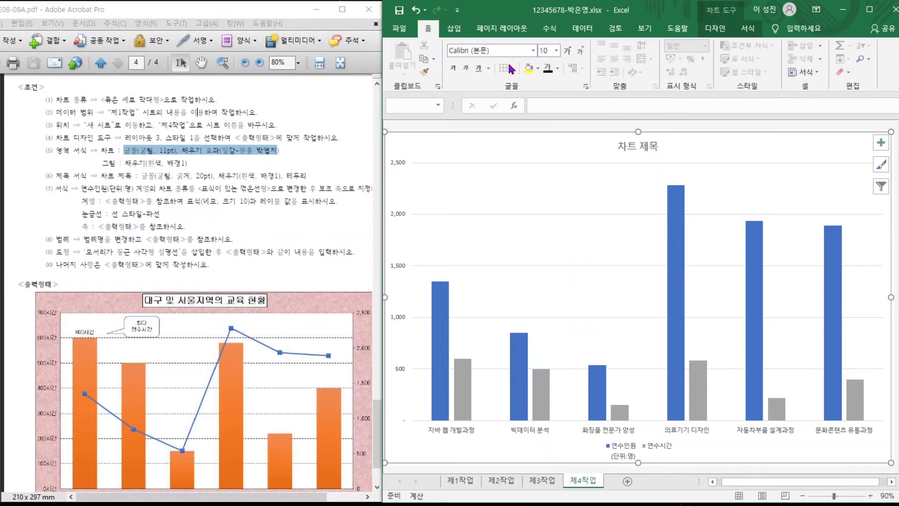
click(497, 51)
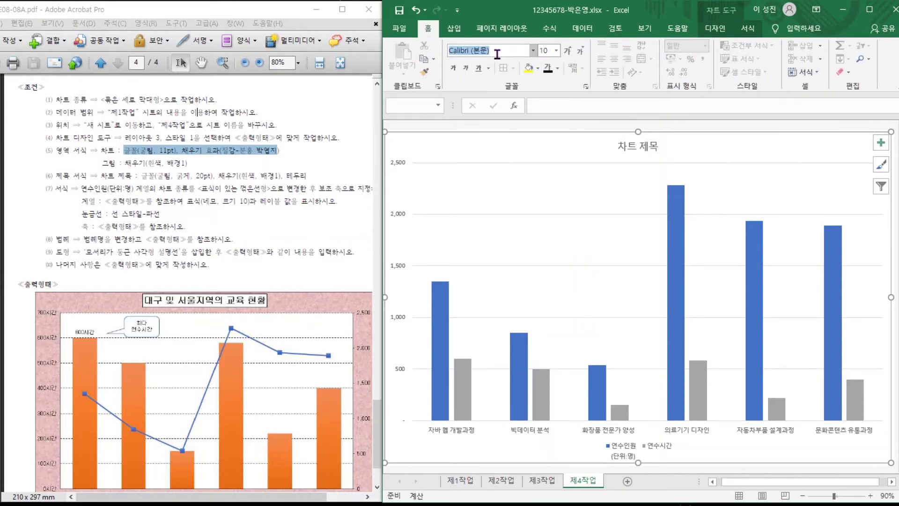
text(ㄱㅜㄹ림)
key(Return)
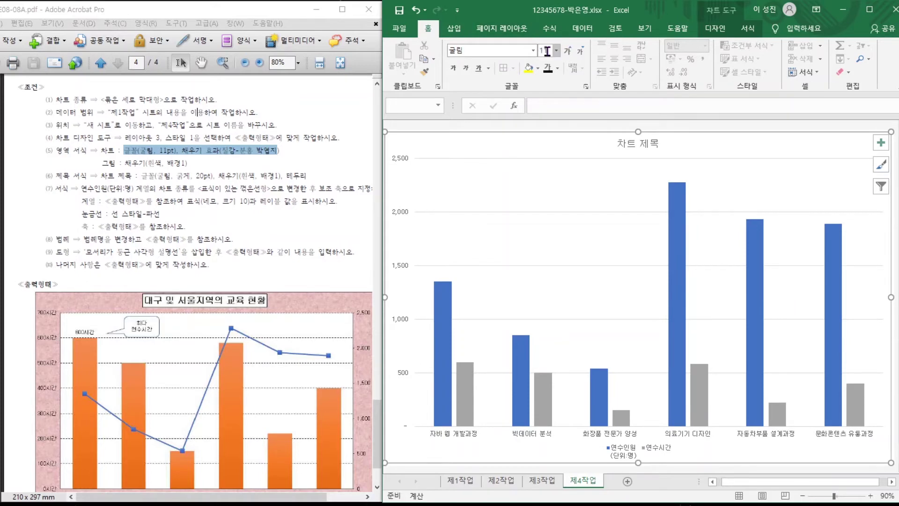
click(547, 51)
text(11)
key(Return)
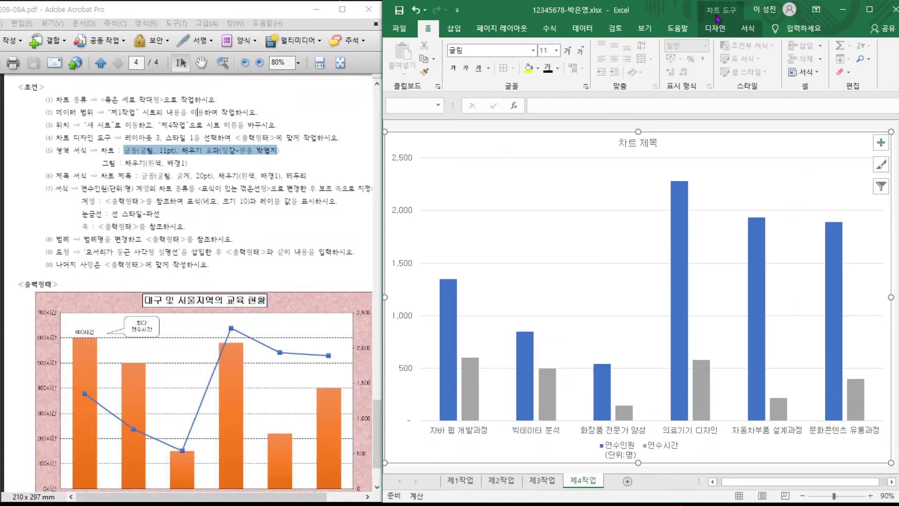
Fill the chart area with the pink tissue-paper (분홍 박엽지) texture.
click(716, 28)
click(748, 28)
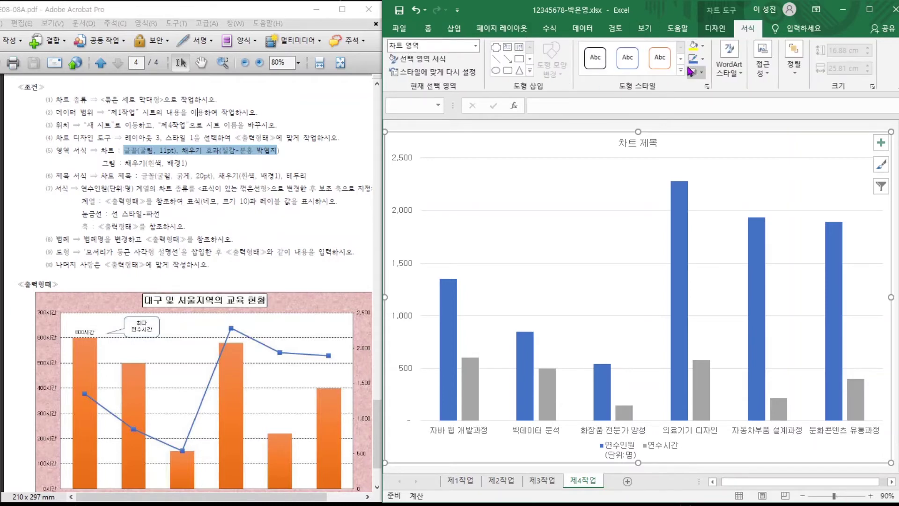
click(704, 46)
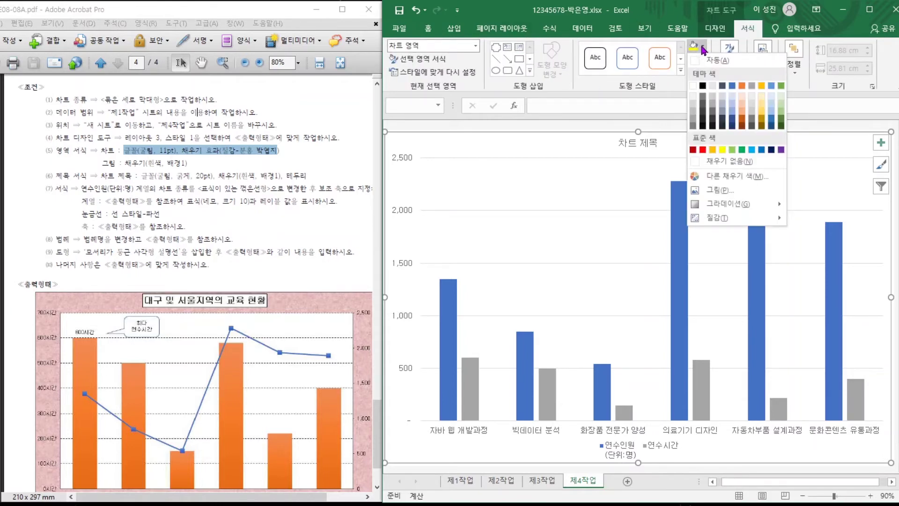
mouse_move(732, 216)
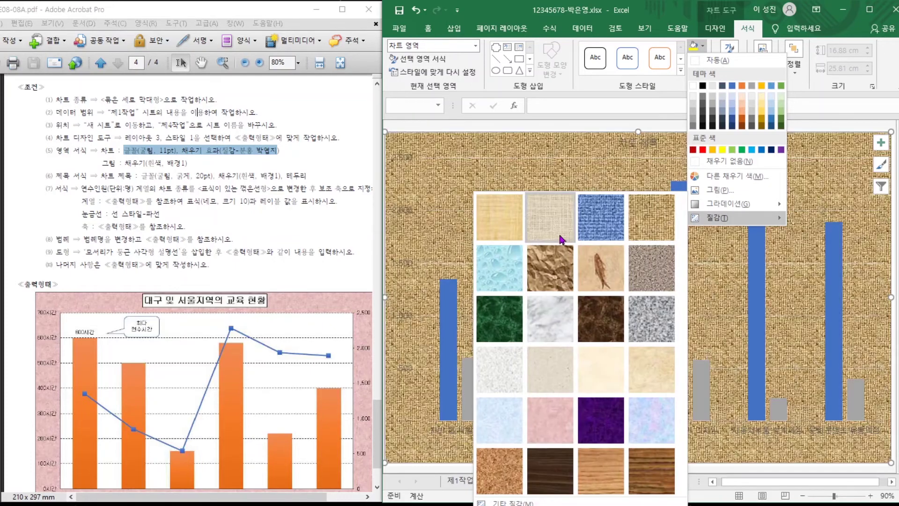
click(551, 419)
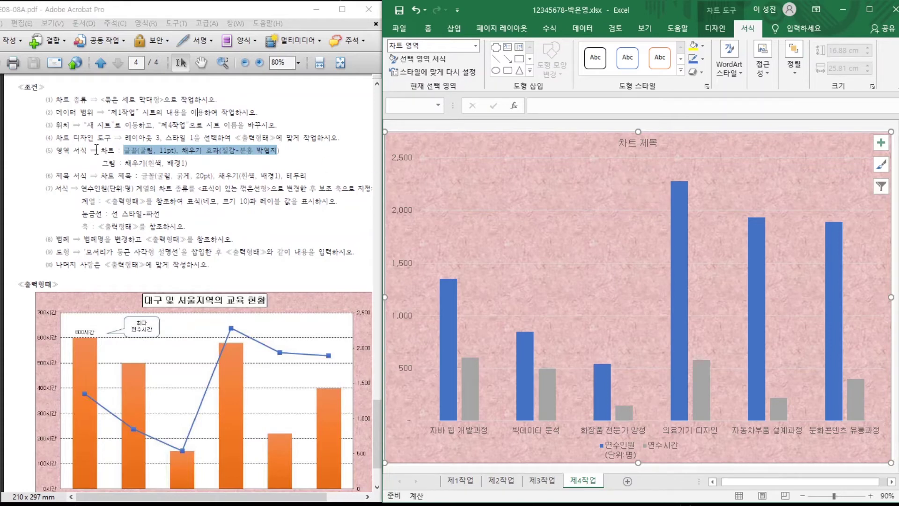
drag(115, 164, 155, 162)
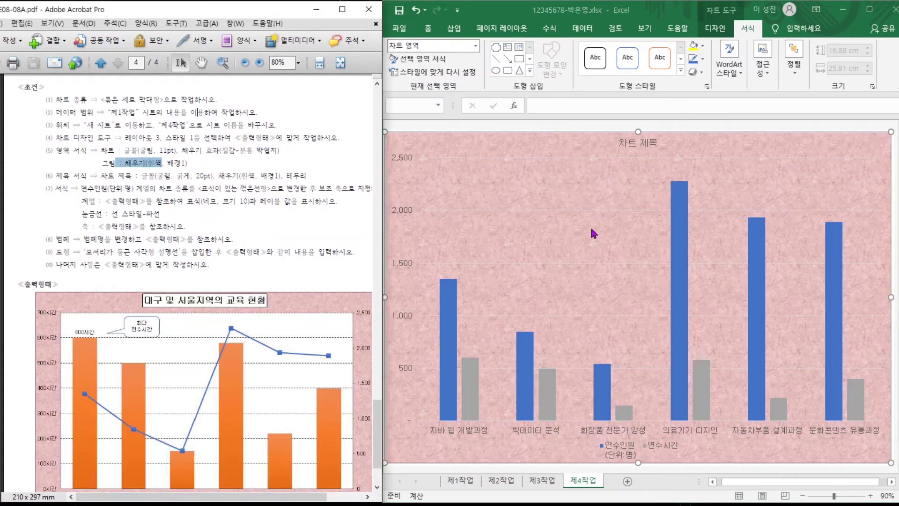
Fill the chart's plot area with White, Background 1.
click(605, 196)
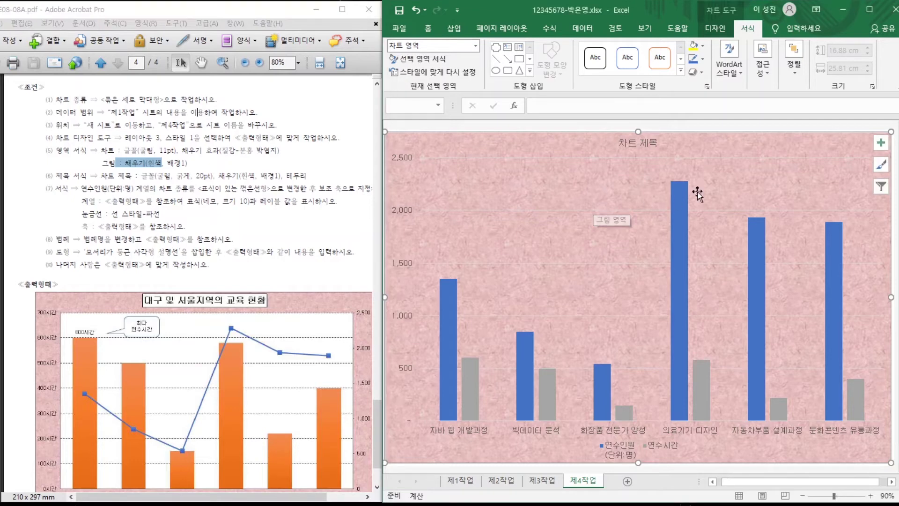
click(547, 168)
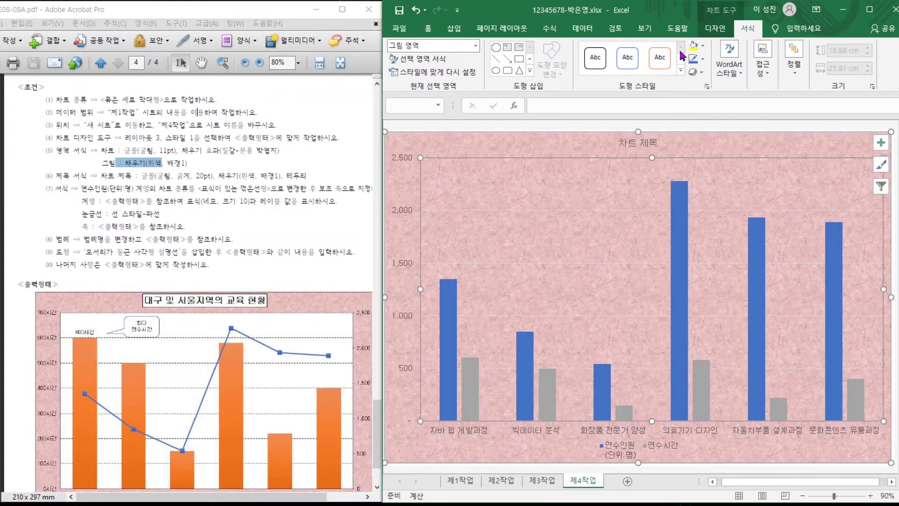
click(703, 45)
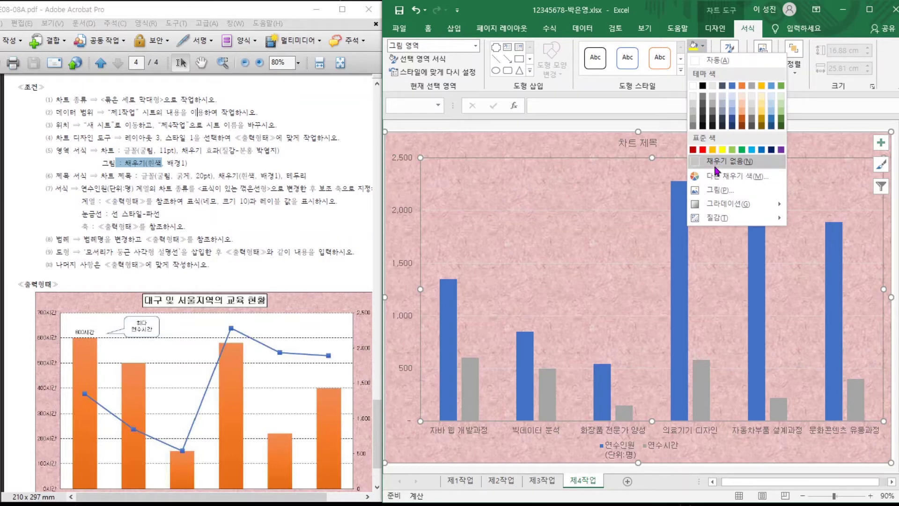
click(693, 86)
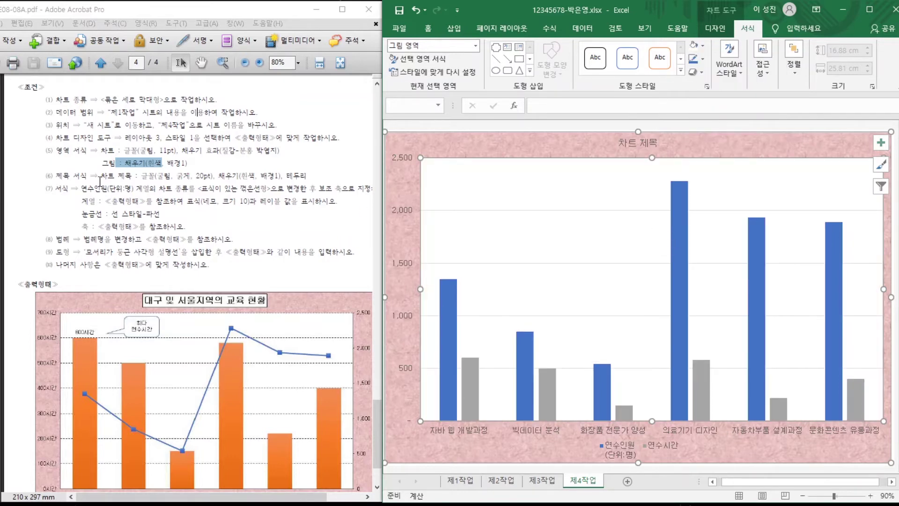
drag(101, 176, 224, 174)
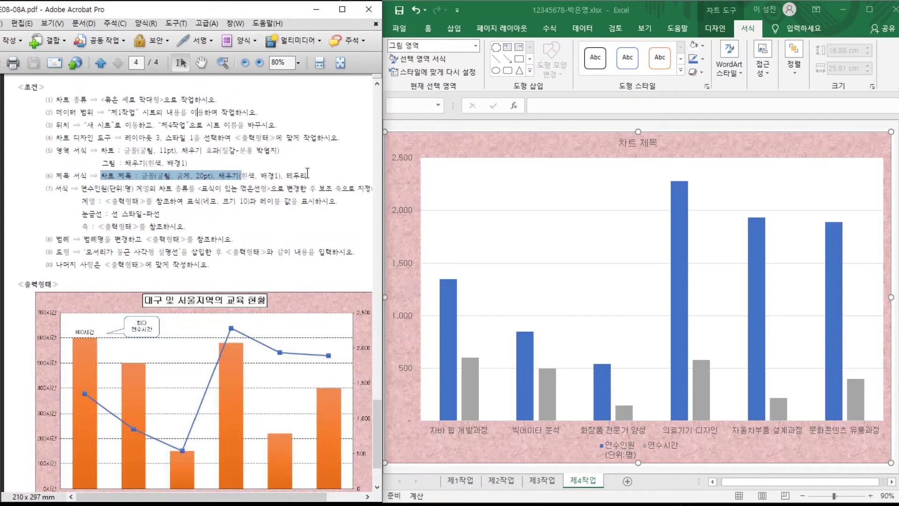
Replace the chart title text with 대구 및 서울지역의 교육 현황.
click(624, 143)
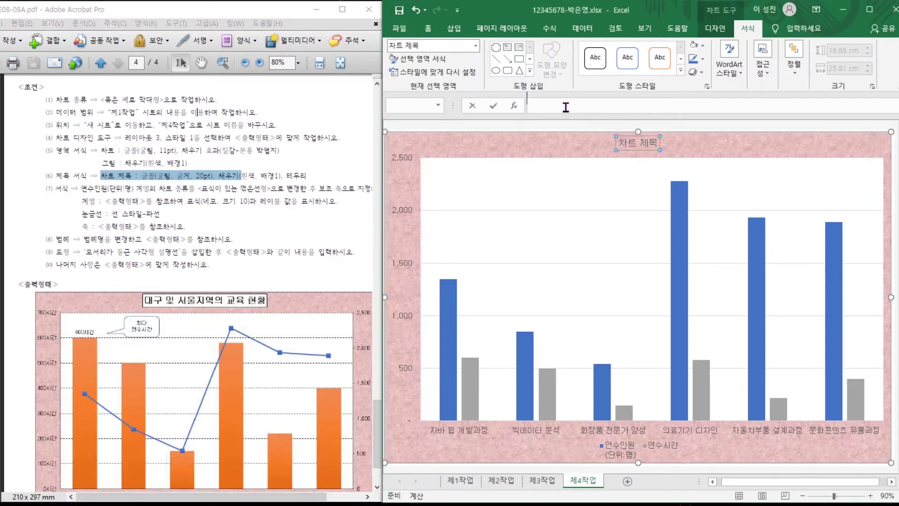
click(573, 112)
text(대)
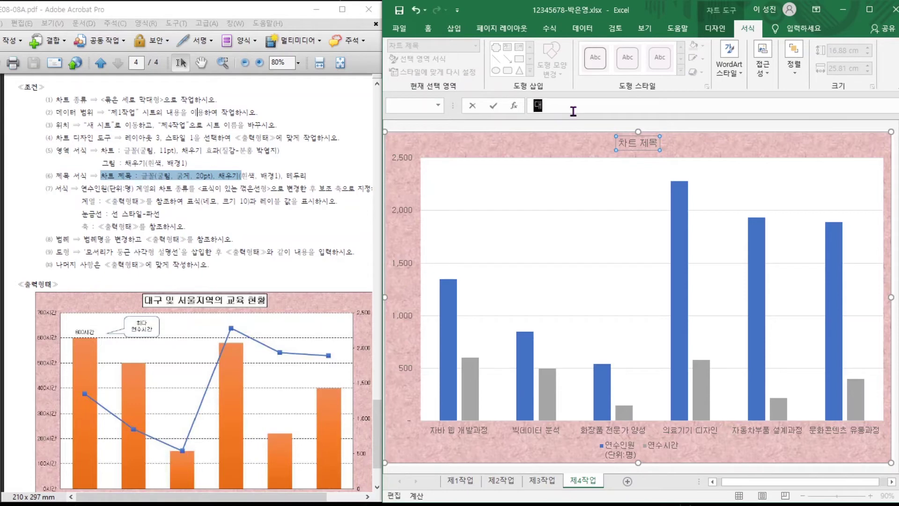
text(구 및 서울지역의 교육 현황)
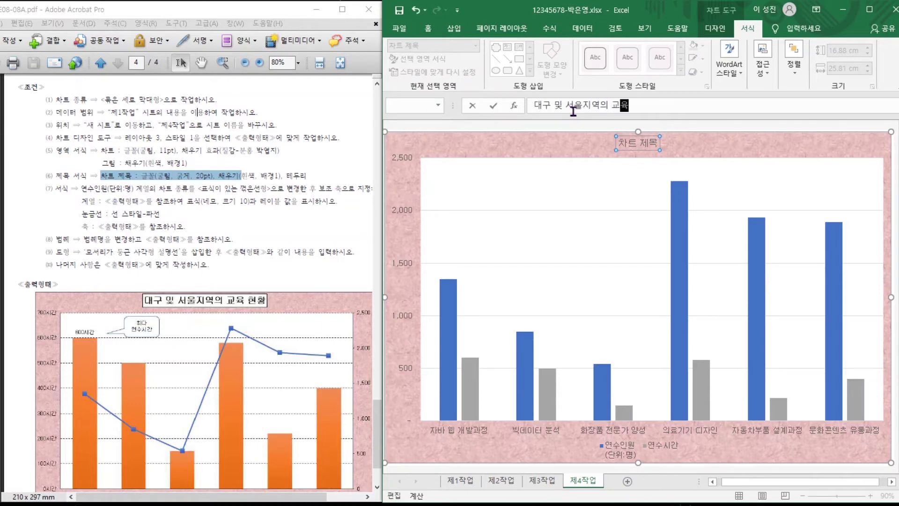
key(Return)
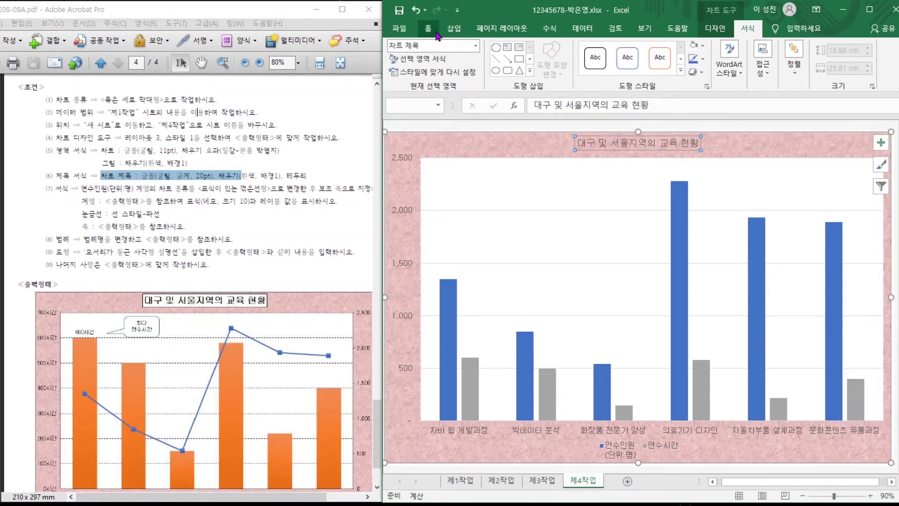
Make the title 20pt bold with a white fill.
click(436, 34)
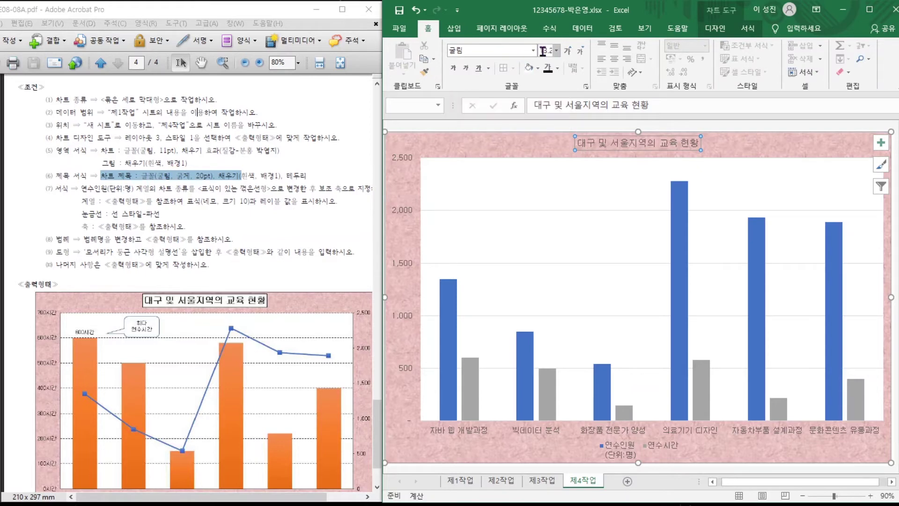
text(20)
key(Return)
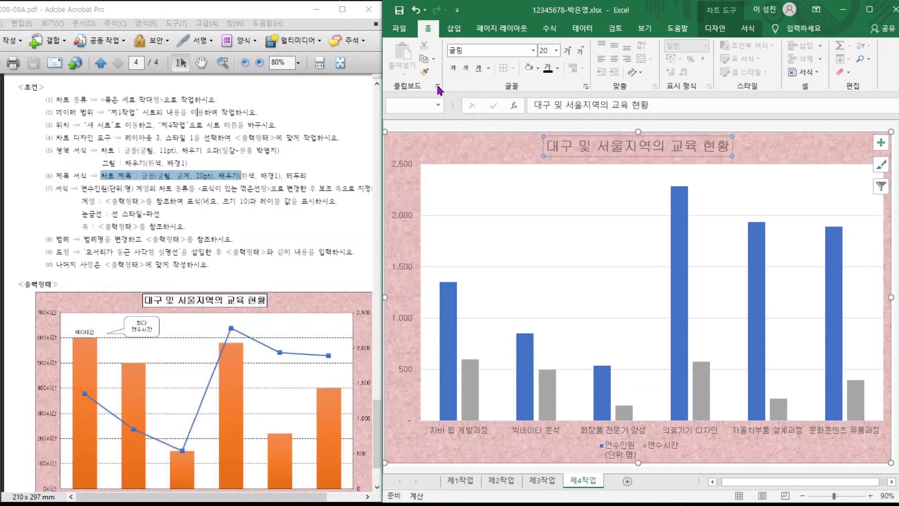
click(453, 69)
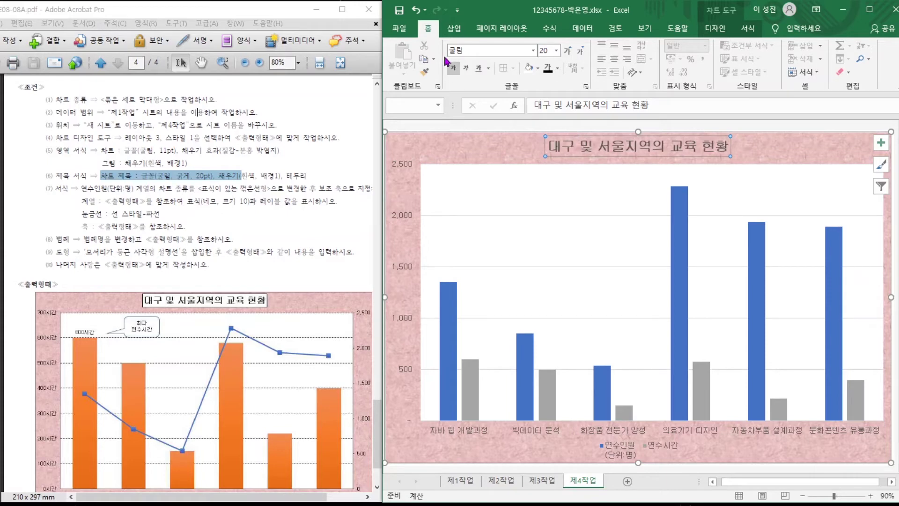
click(539, 69)
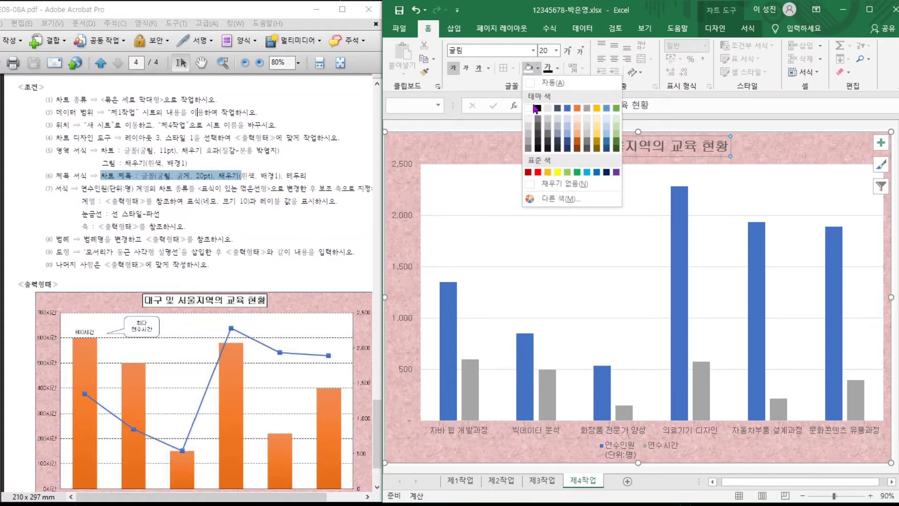
click(529, 108)
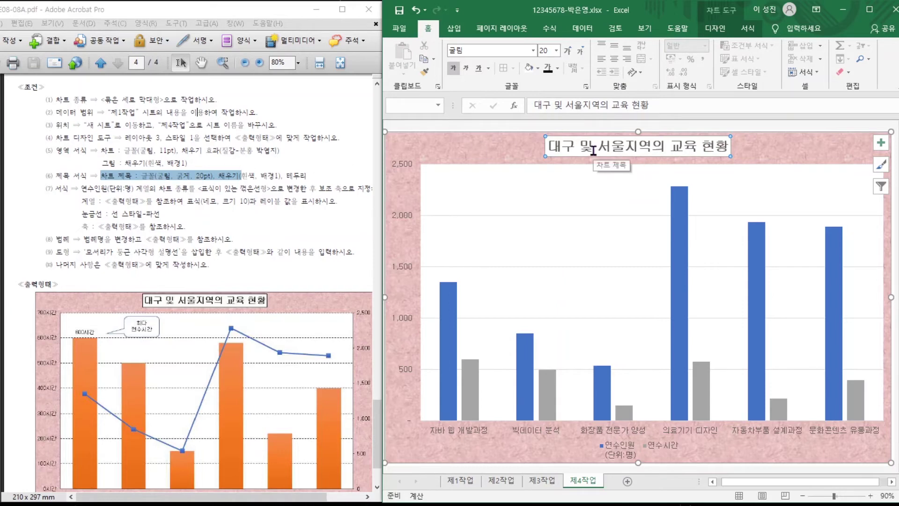
Give the title box a black shape outline, then check the 연수인원 chart type requirement in the PDF.
click(721, 13)
click(748, 29)
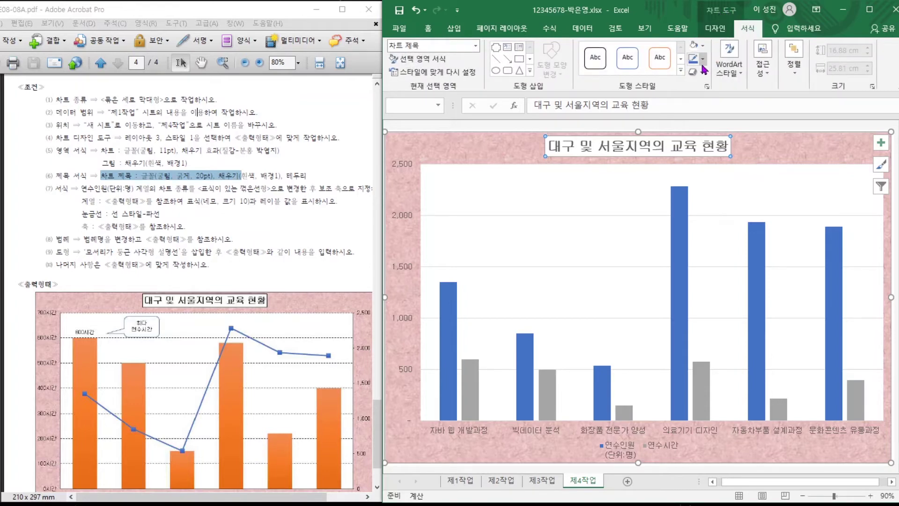
click(703, 60)
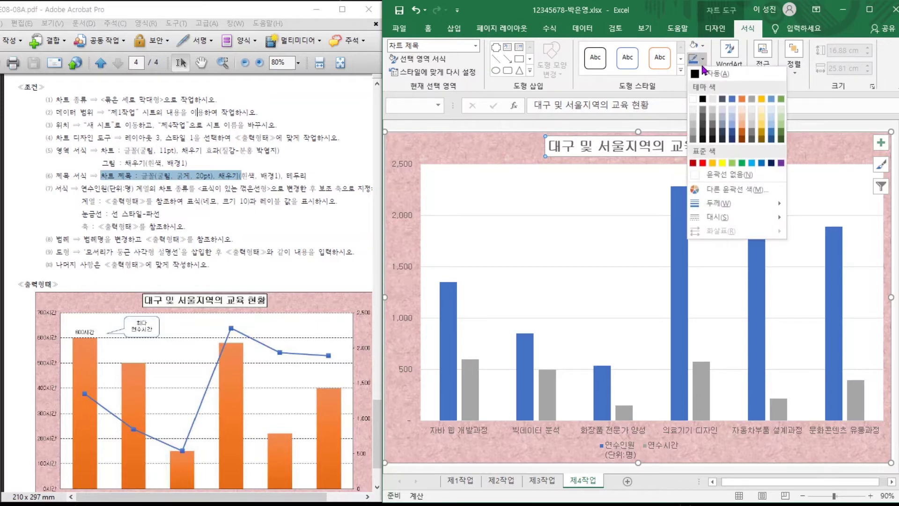
click(703, 99)
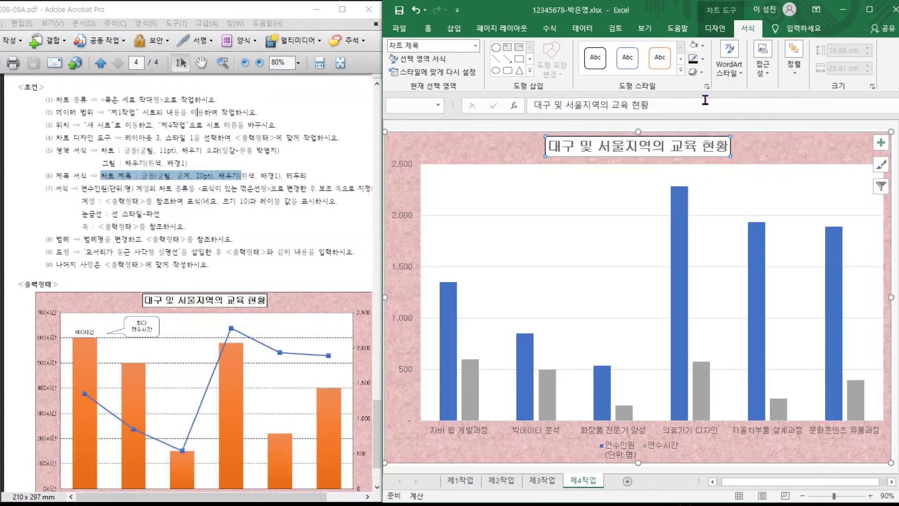
click(755, 151)
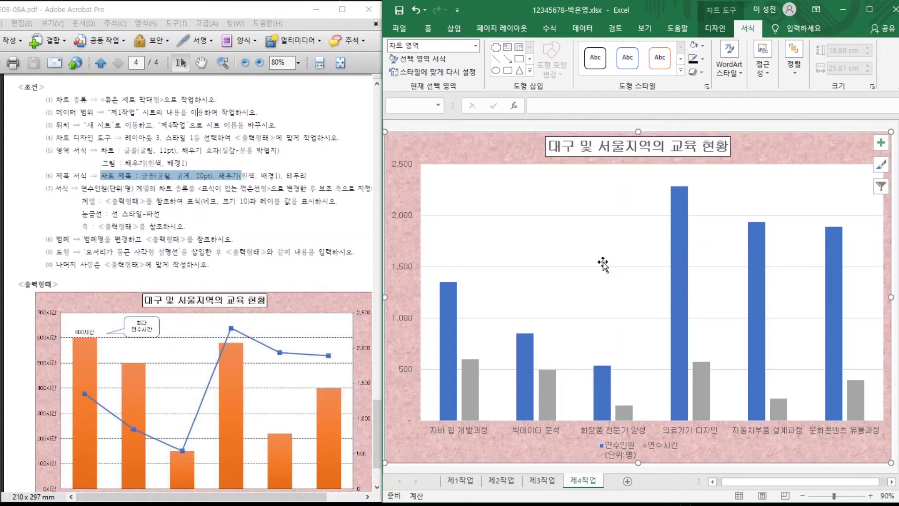
click(98, 203)
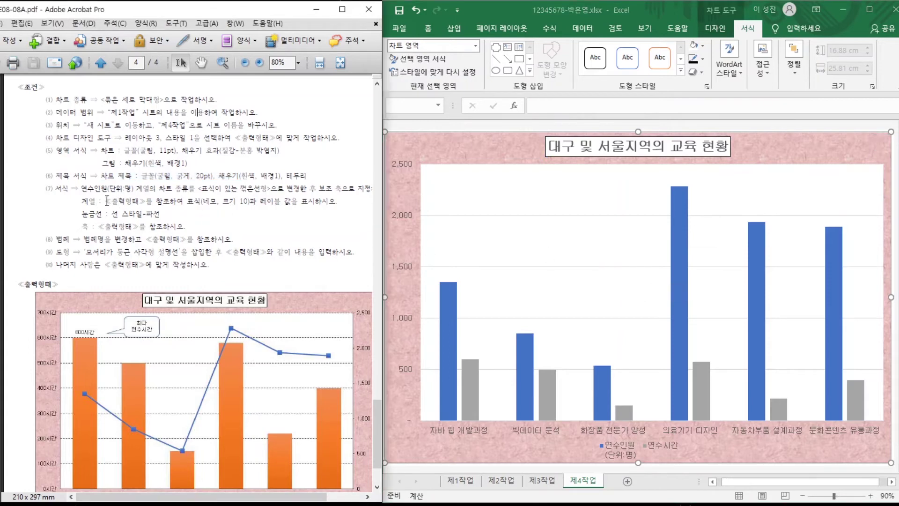
drag(82, 189, 262, 189)
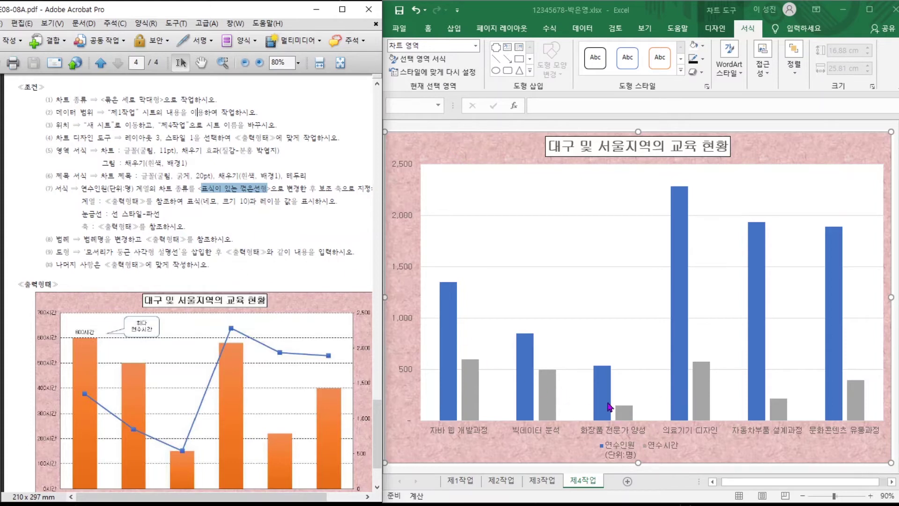
Change the 연수인원 series to Line with Markers on the secondary axis, keeping 연수시간 as columns.
click(681, 286)
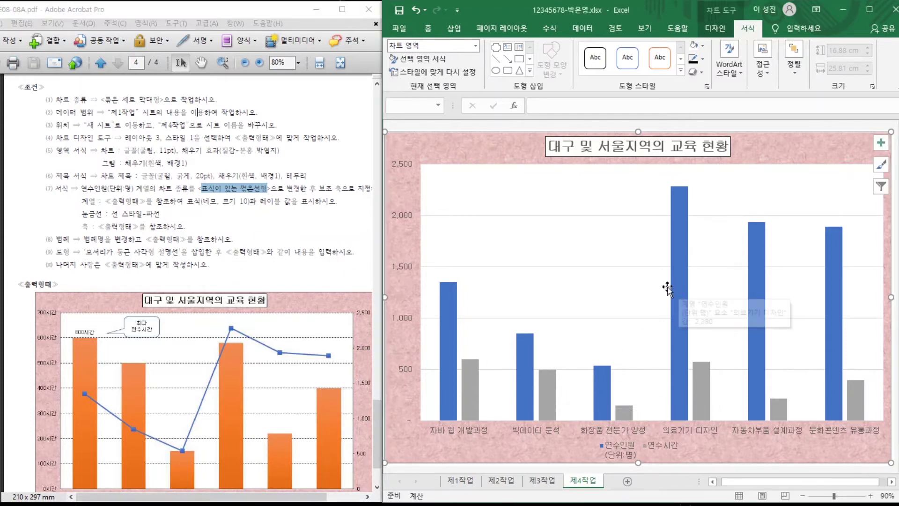
click(681, 289)
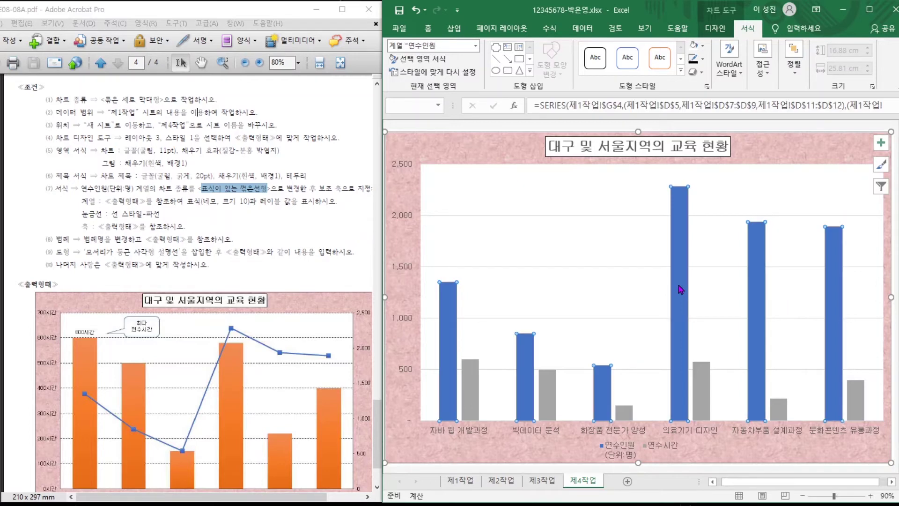
right_click(681, 289)
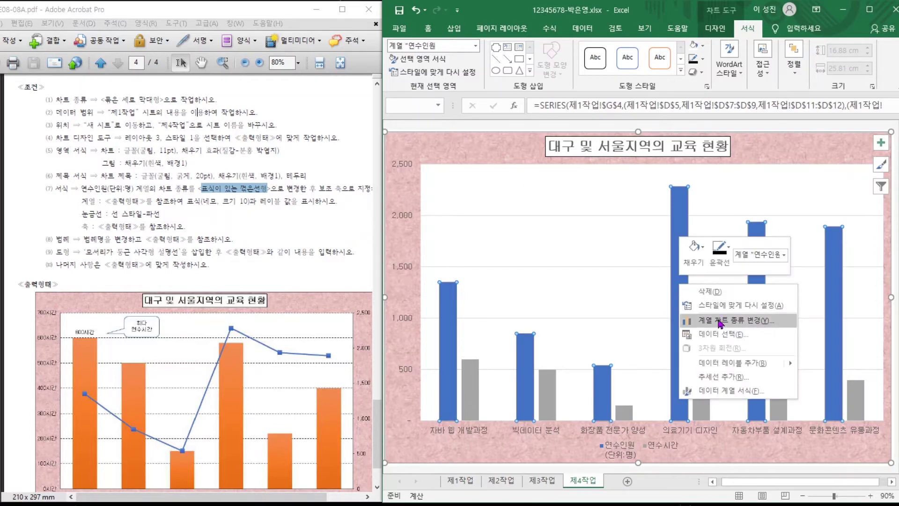
click(720, 321)
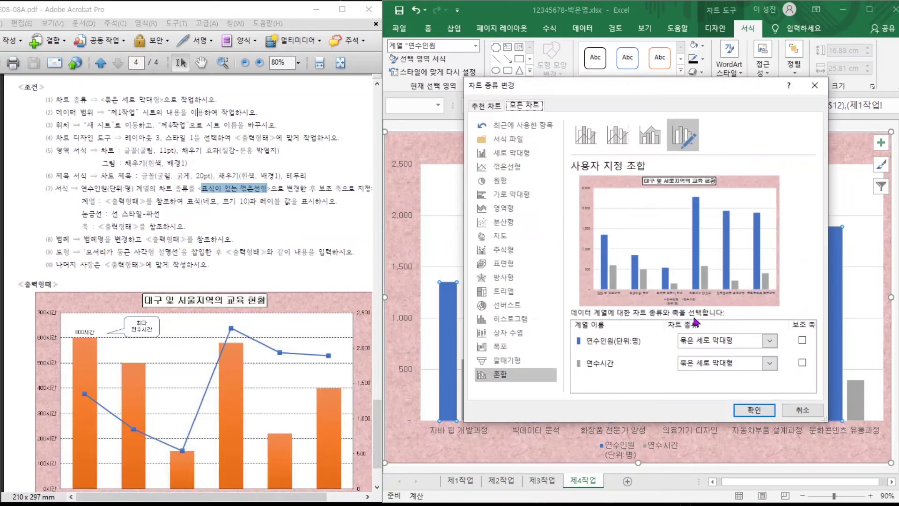
click(716, 342)
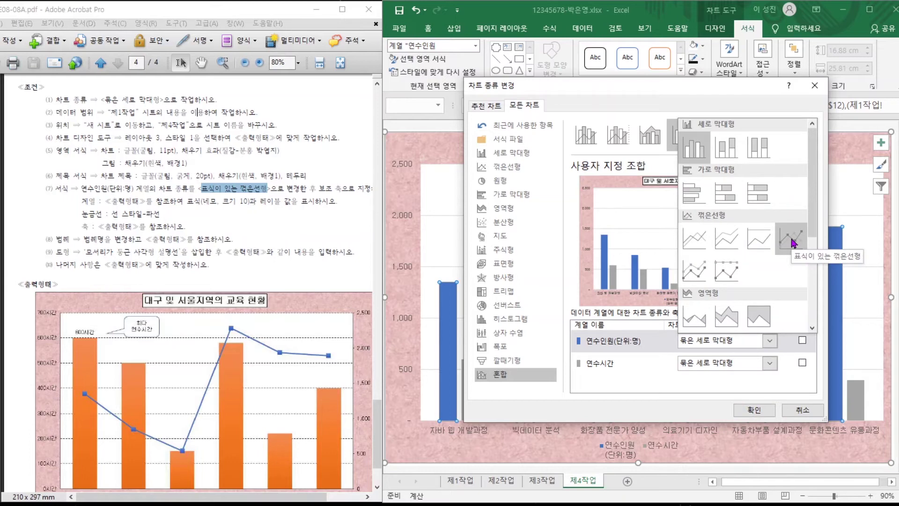
click(793, 241)
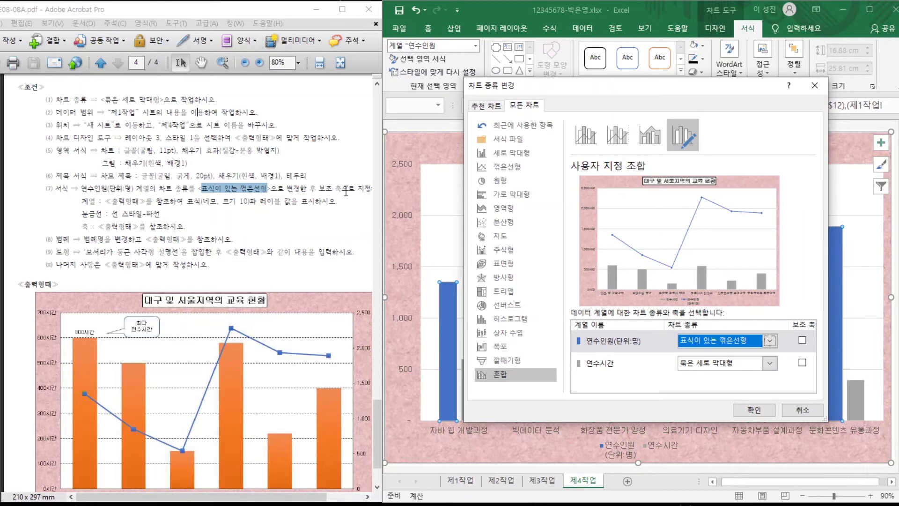
click(803, 341)
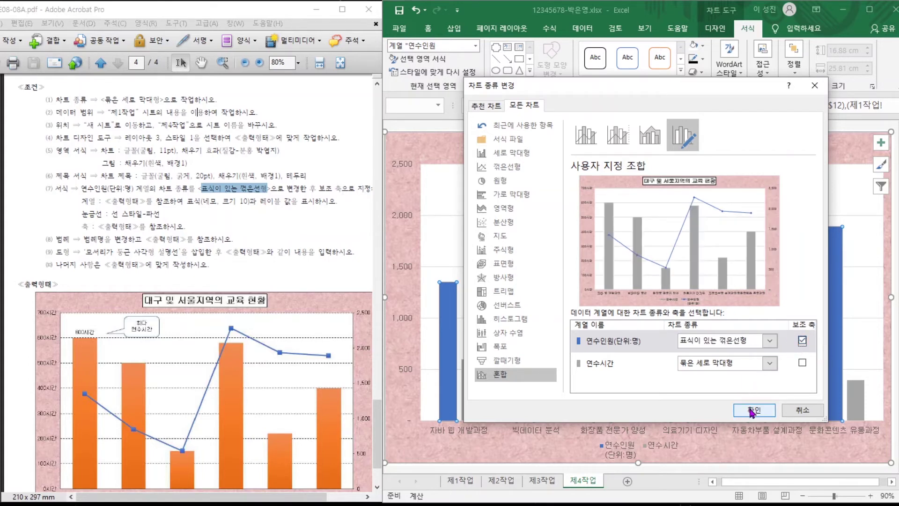
click(753, 411)
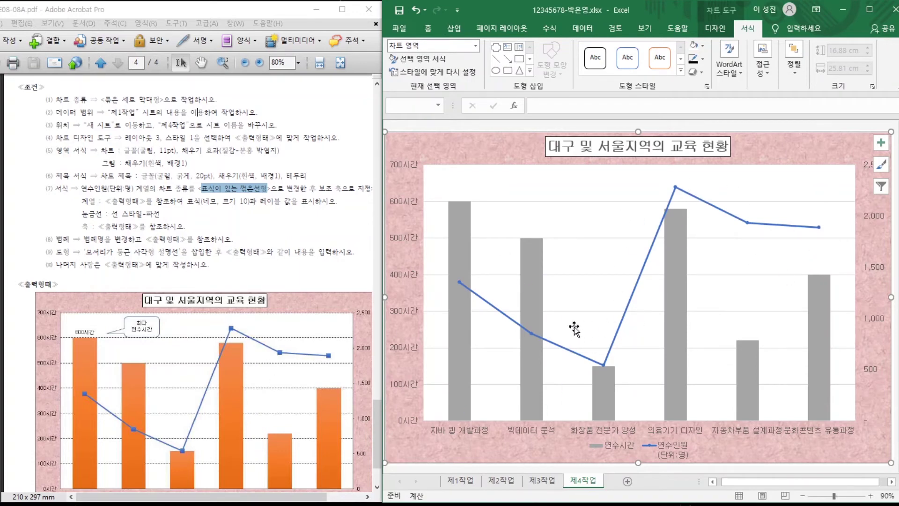
Check the marker requirement in the PDF and open Format Data Series for the 연수인원 line.
drag(186, 204, 307, 206)
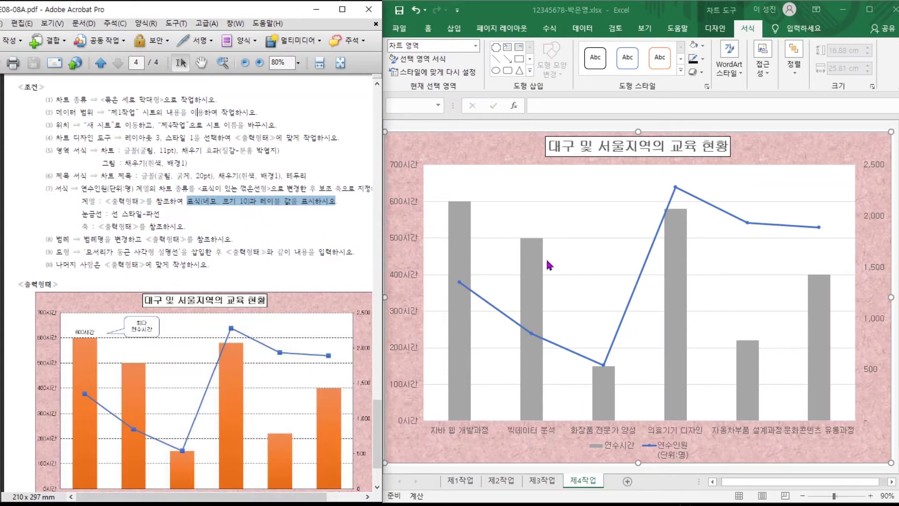
click(534, 339)
click(534, 338)
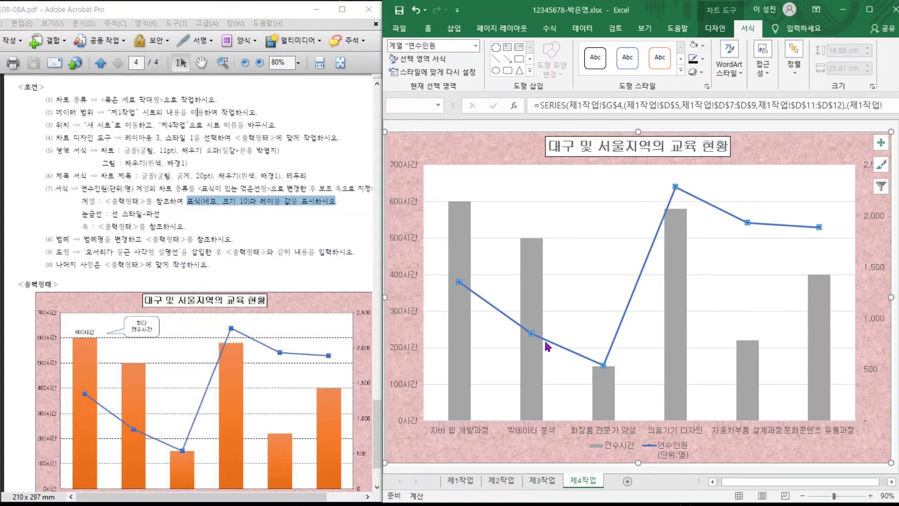
mouse_move(545, 341)
right_click(533, 335)
click(578, 441)
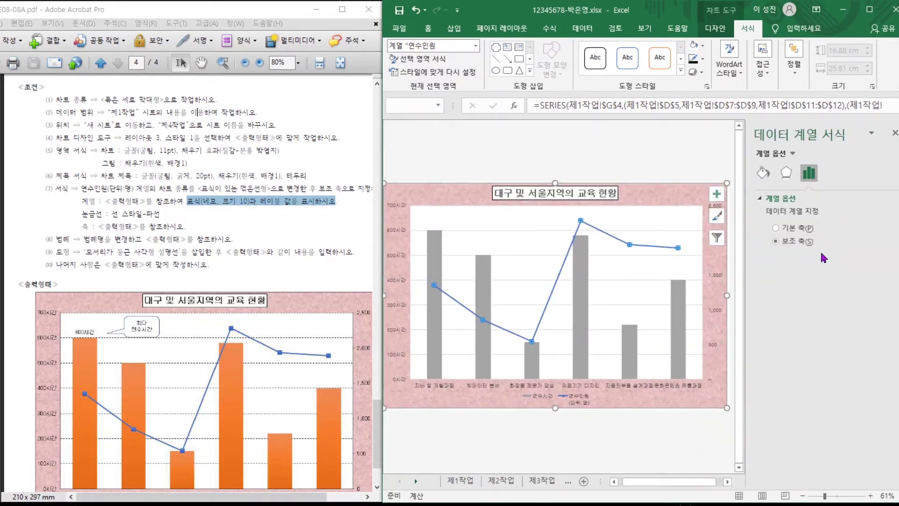
click(764, 175)
click(787, 172)
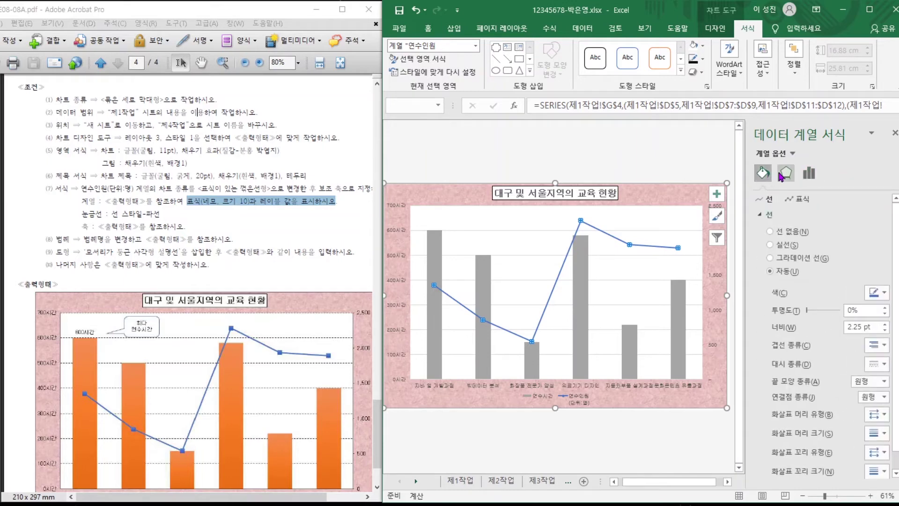
click(808, 173)
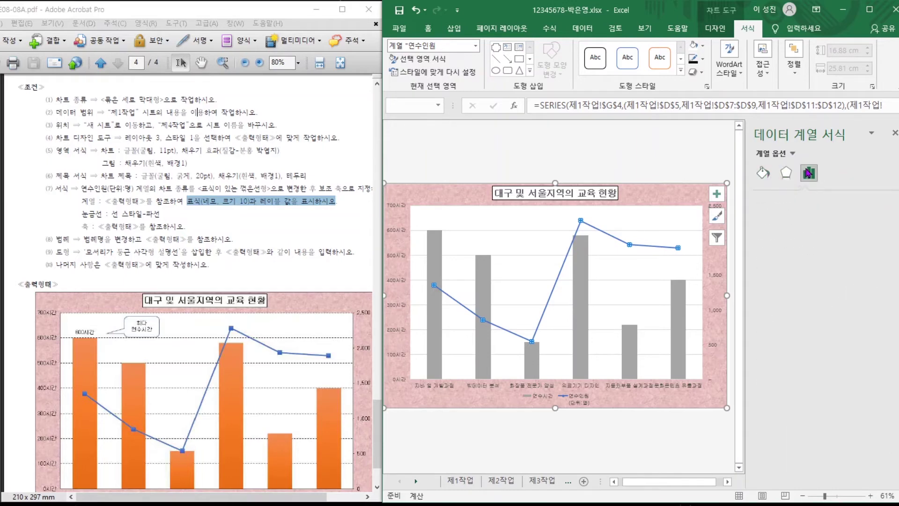
click(763, 173)
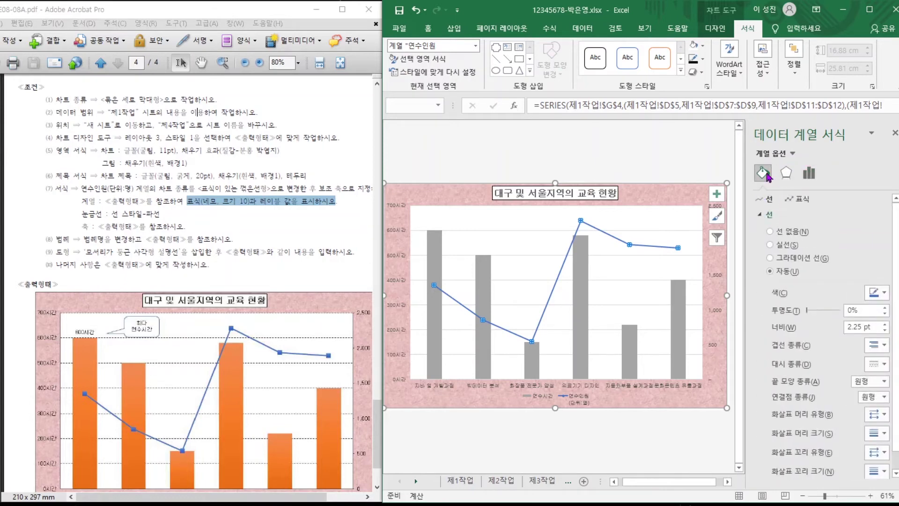
Set the line's markers to a built-in square shape at size 10.
click(800, 200)
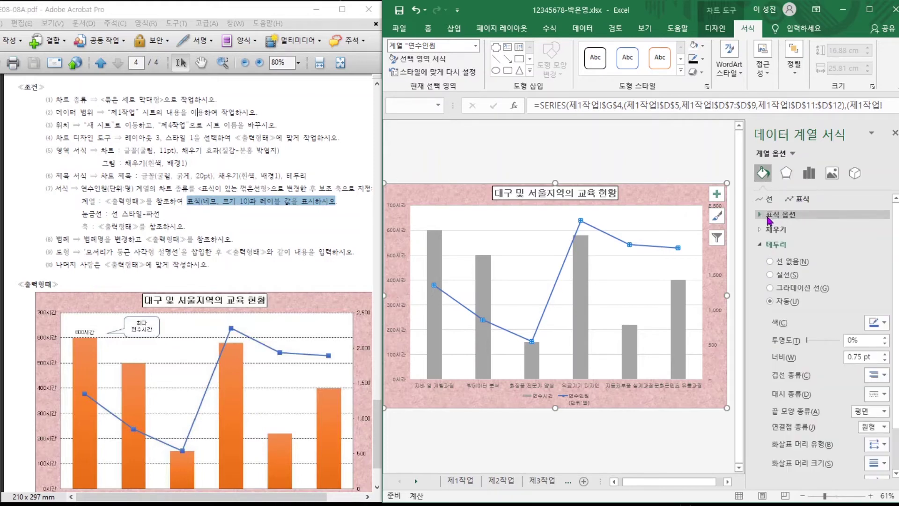
click(764, 215)
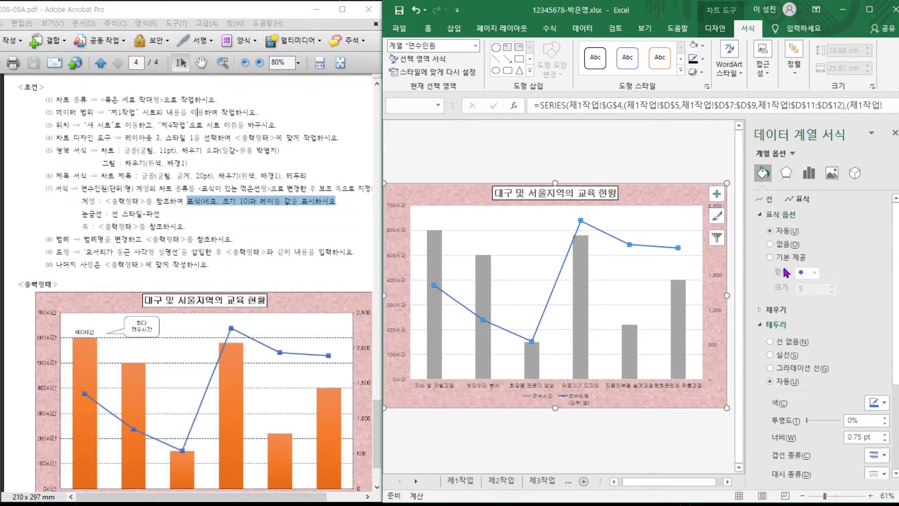
click(796, 259)
click(816, 274)
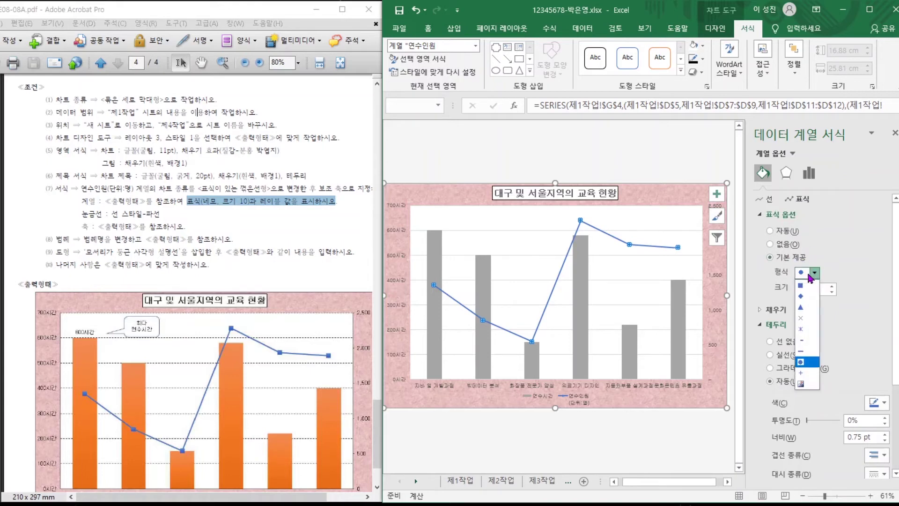
click(810, 287)
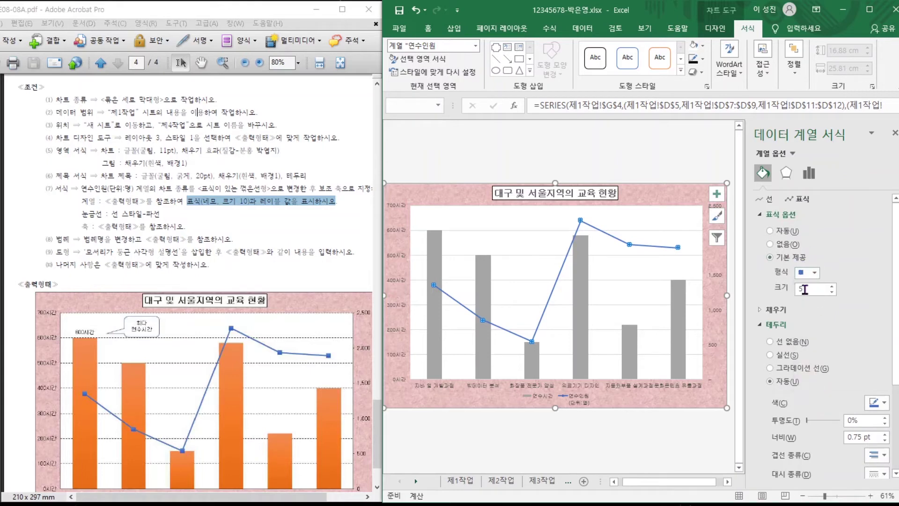
click(804, 289)
key(BackSpace)
text(10)
click(703, 159)
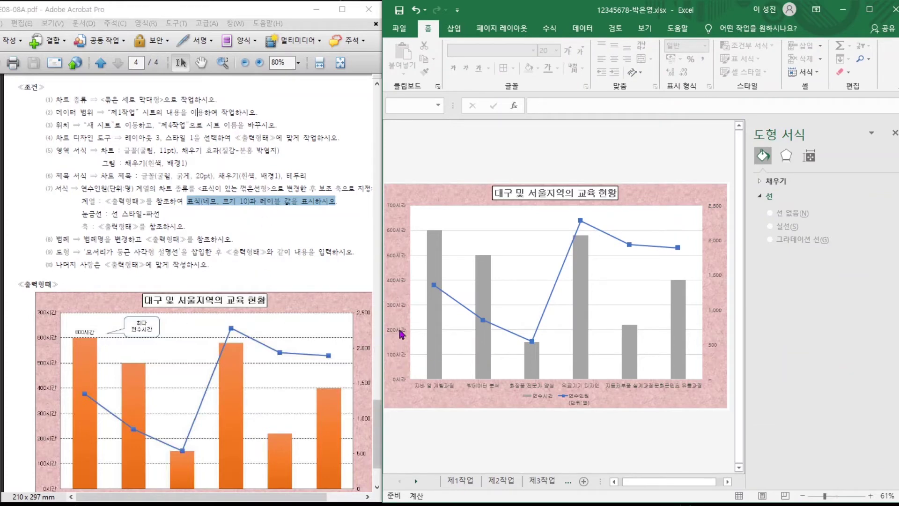
Add a 600시간 data label to only the first 연수시간 column, 자바 웹 개발과정.
click(432, 341)
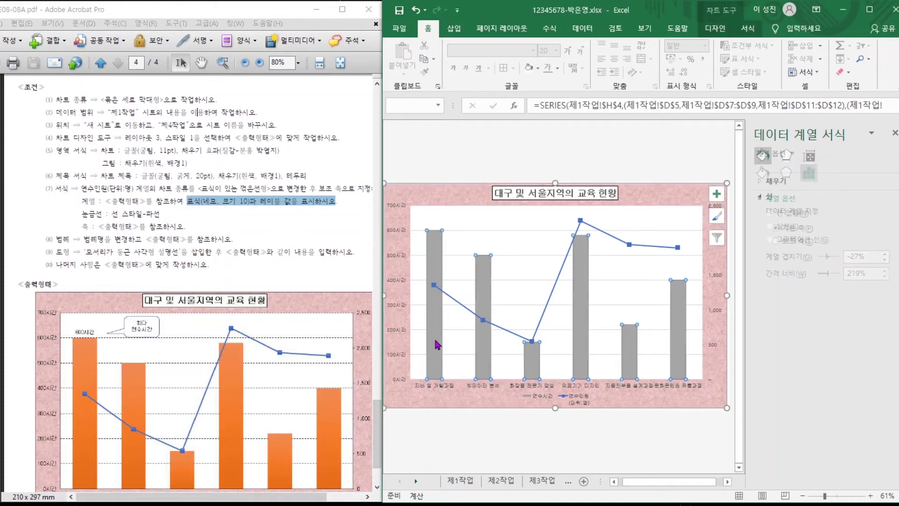
click(435, 249)
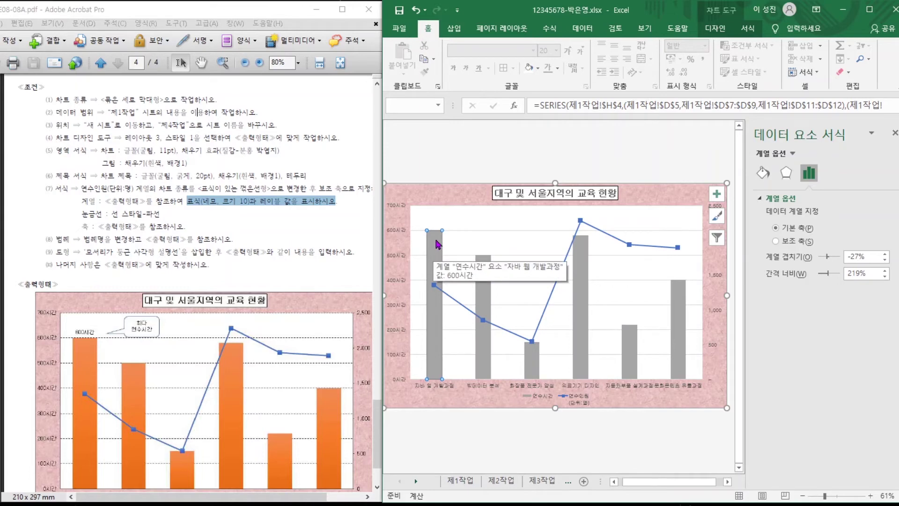
right_click(438, 244)
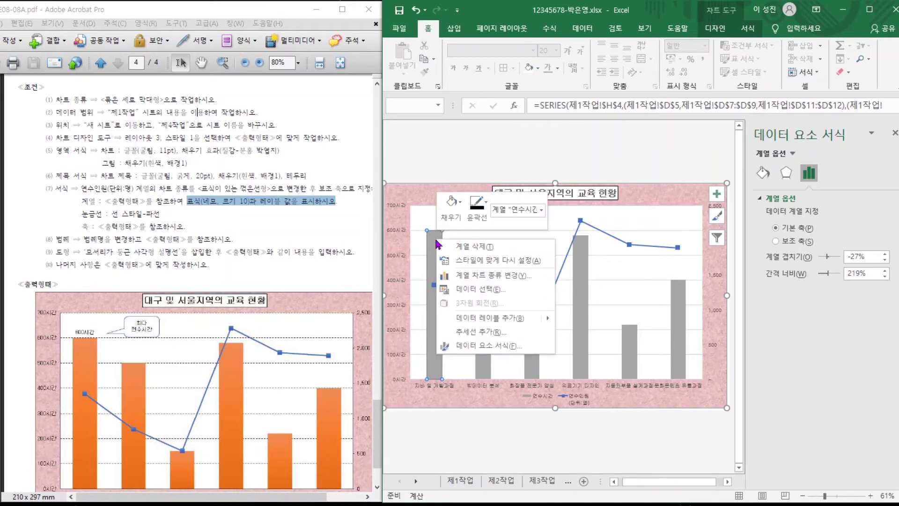
click(490, 318)
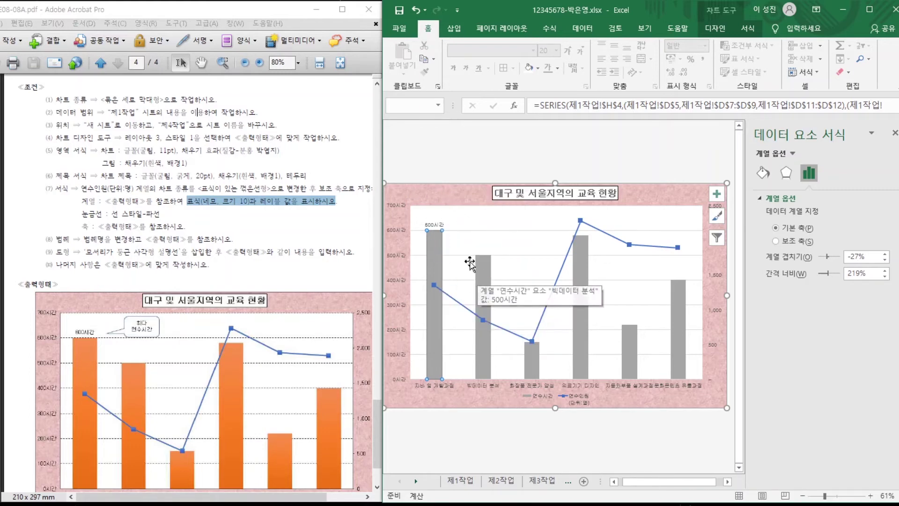
click(162, 220)
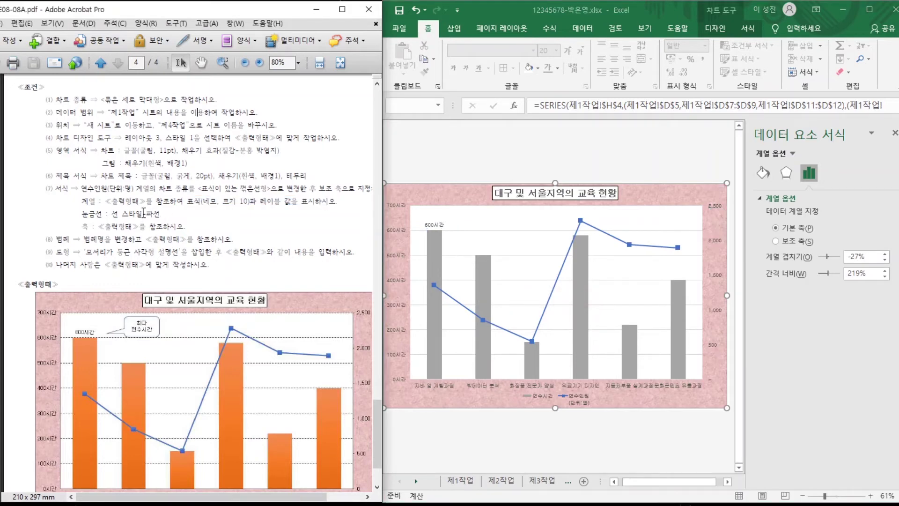
click(509, 232)
click(508, 230)
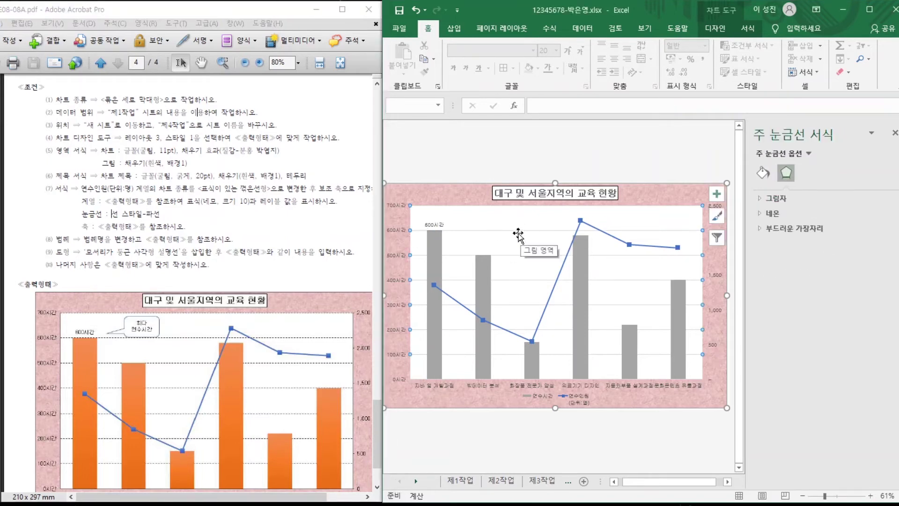
Set the major gridlines' dash type to Dash (파선).
right_click(512, 237)
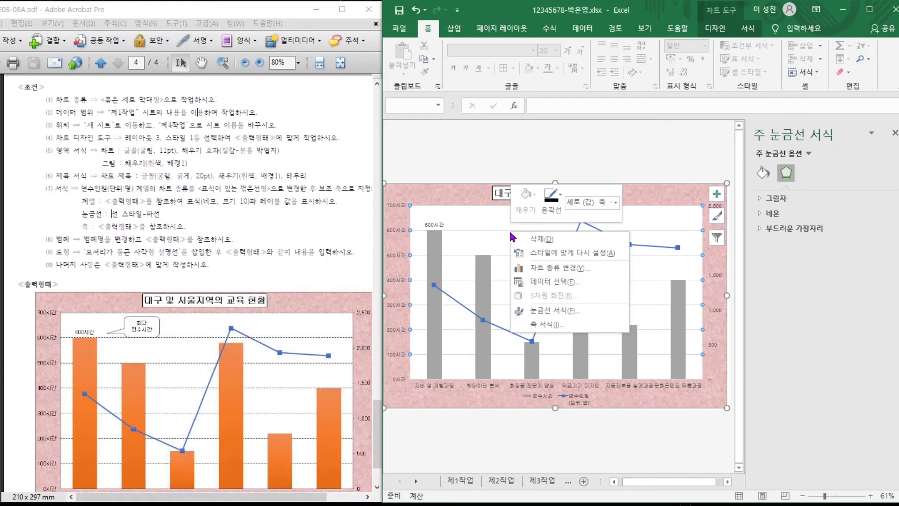
click(549, 311)
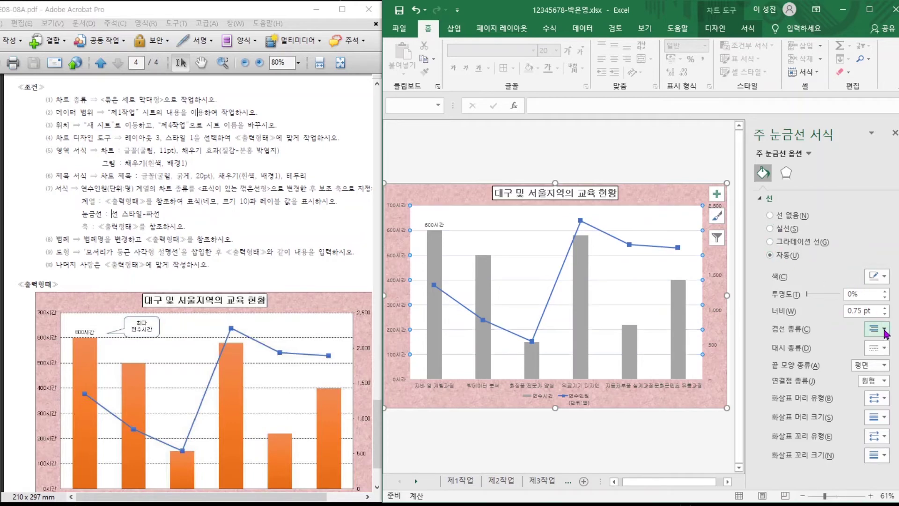
click(880, 348)
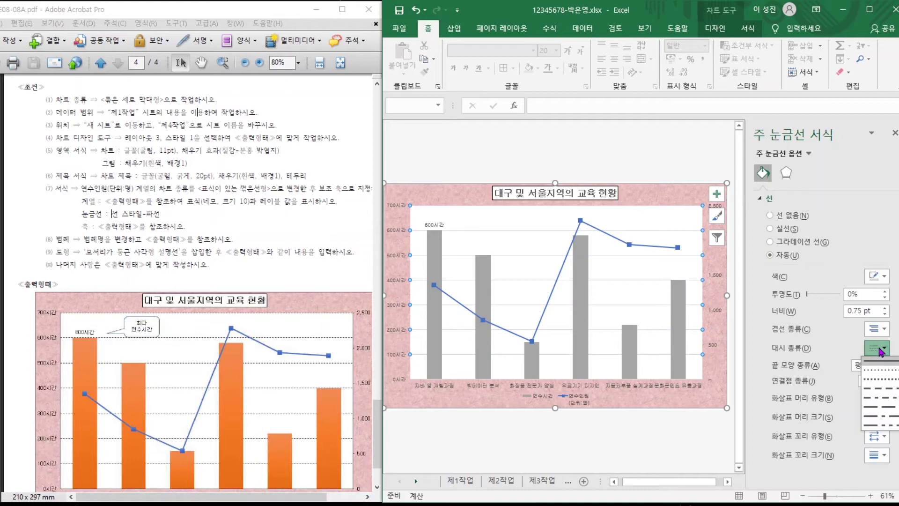
click(877, 392)
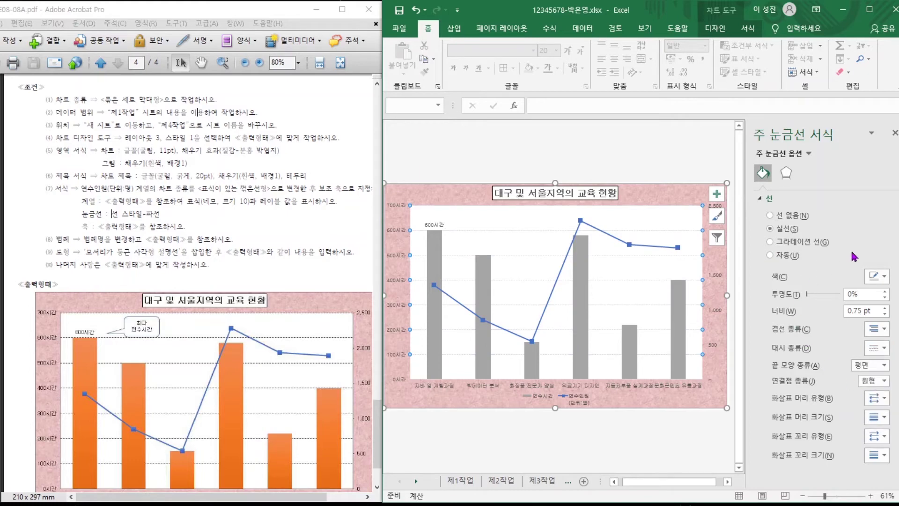
Check the axis requirement in the PDF and select the secondary value axis.
click(267, 274)
scroll(267, 274, down, 3)
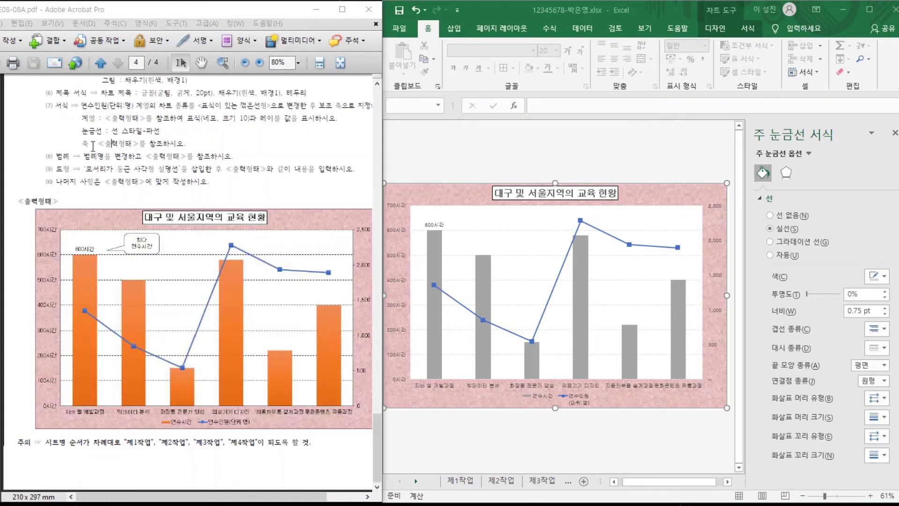
drag(89, 145, 166, 147)
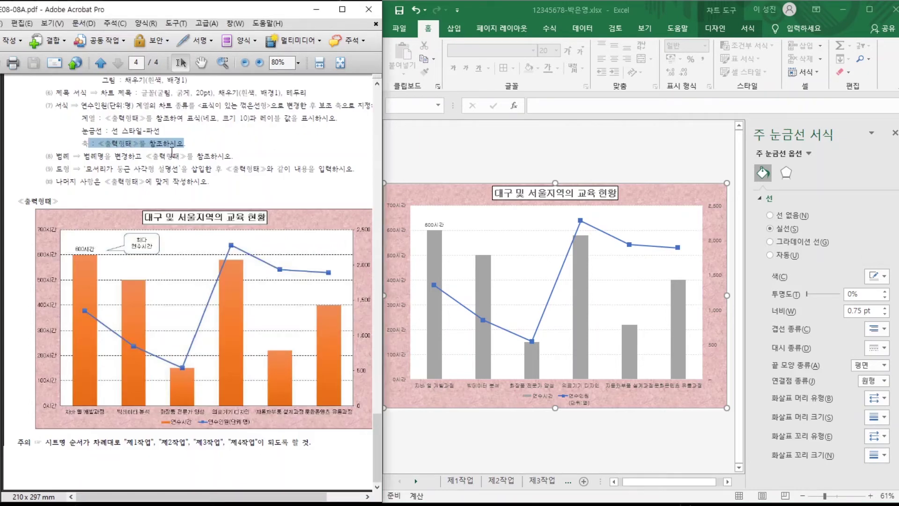
click(399, 233)
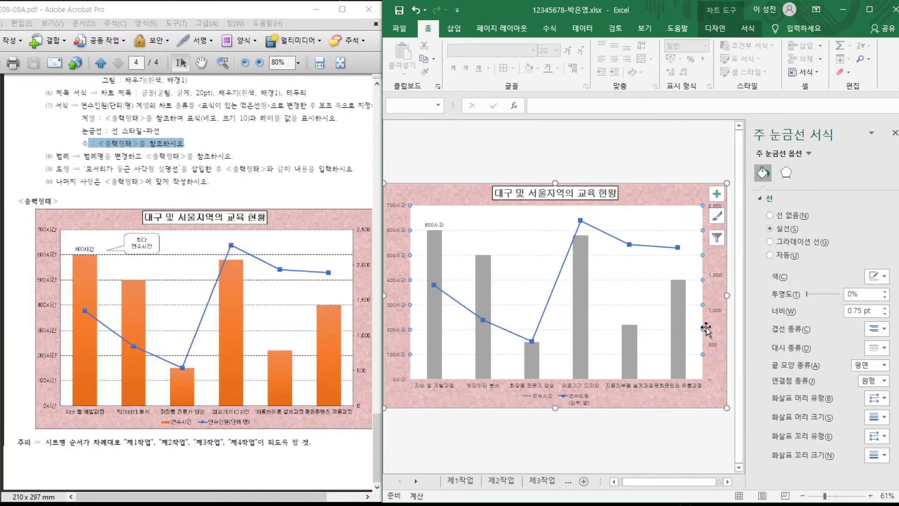
click(715, 312)
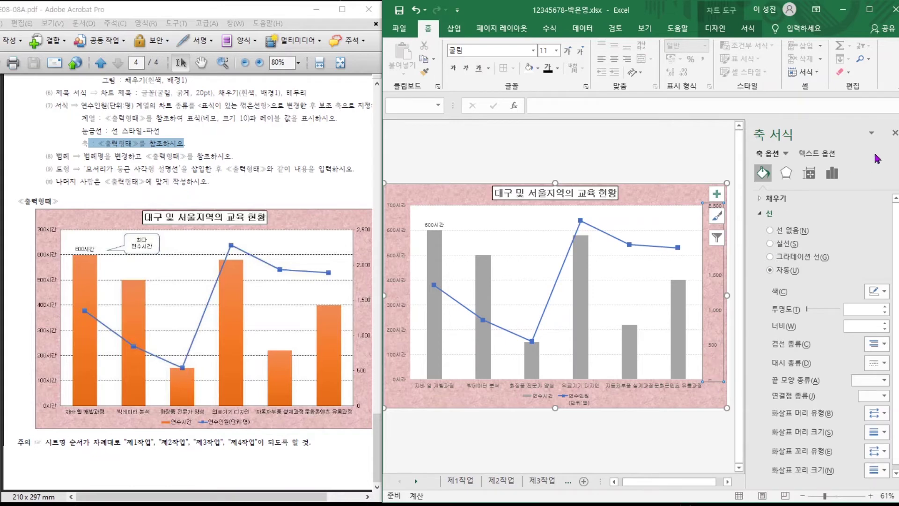
Change the secondary axis number category from Accounting to Number (숫자), reading 0 to 2,500.
click(895, 133)
scroll(759, 358, up, 2)
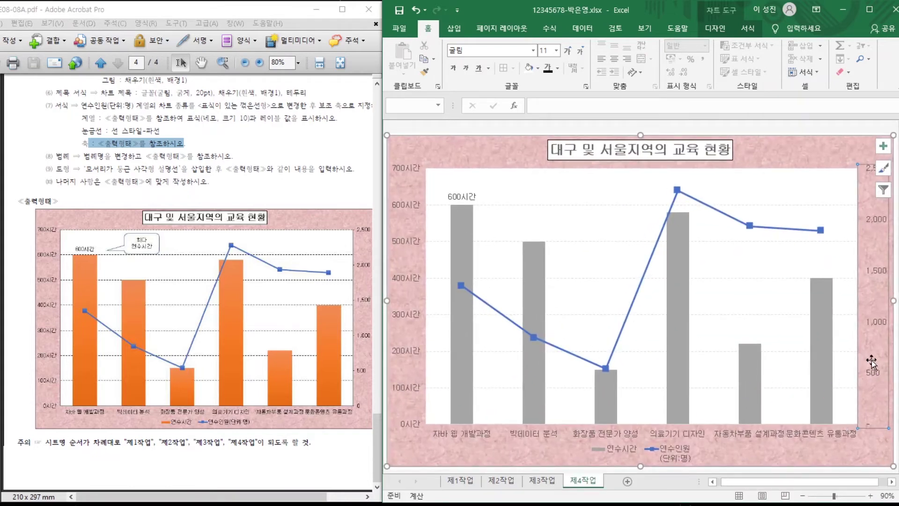
right_click(872, 377)
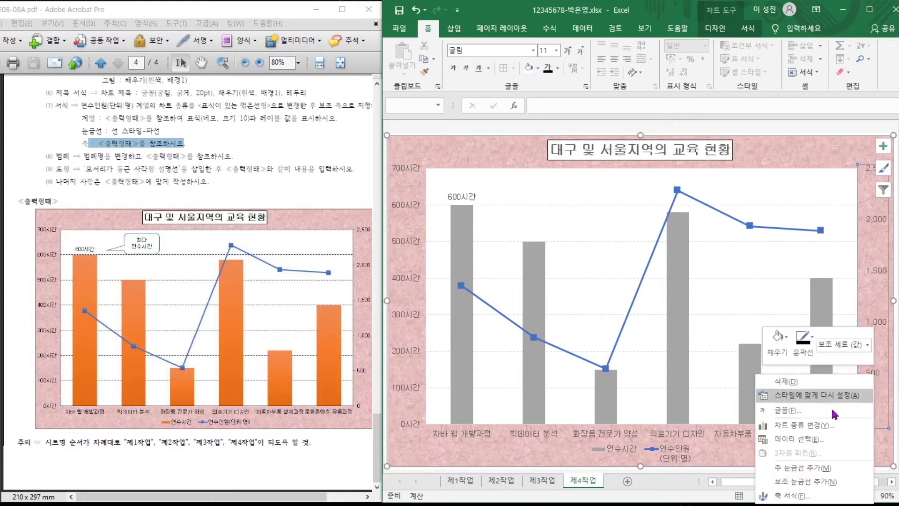
click(792, 495)
scroll(731, 220, down, 2)
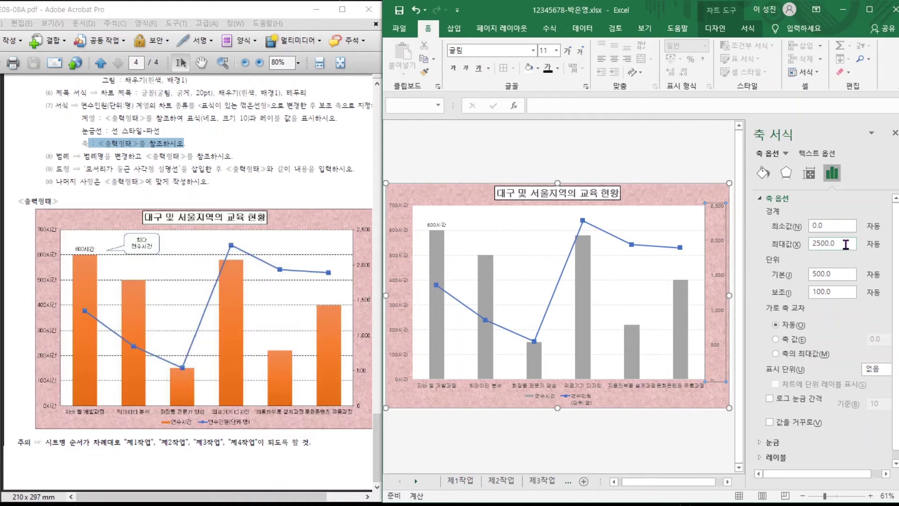
scroll(817, 271, down, 1)
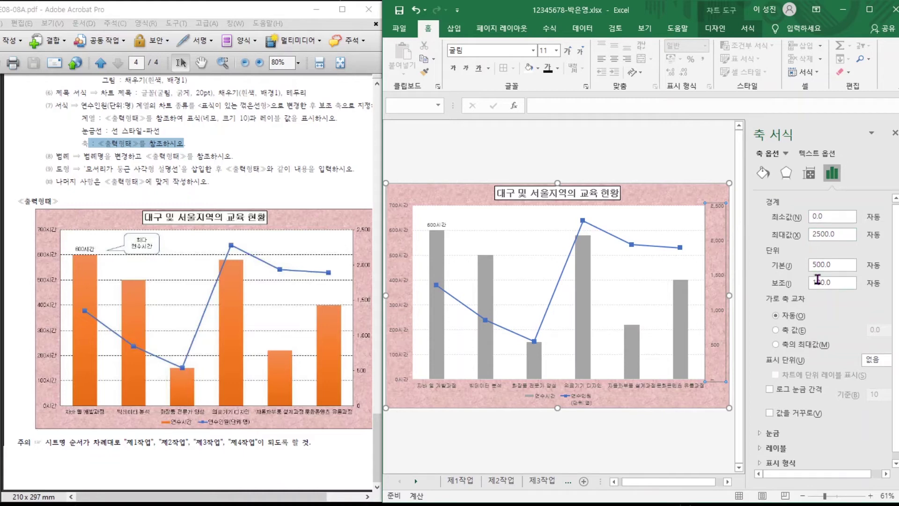
click(779, 463)
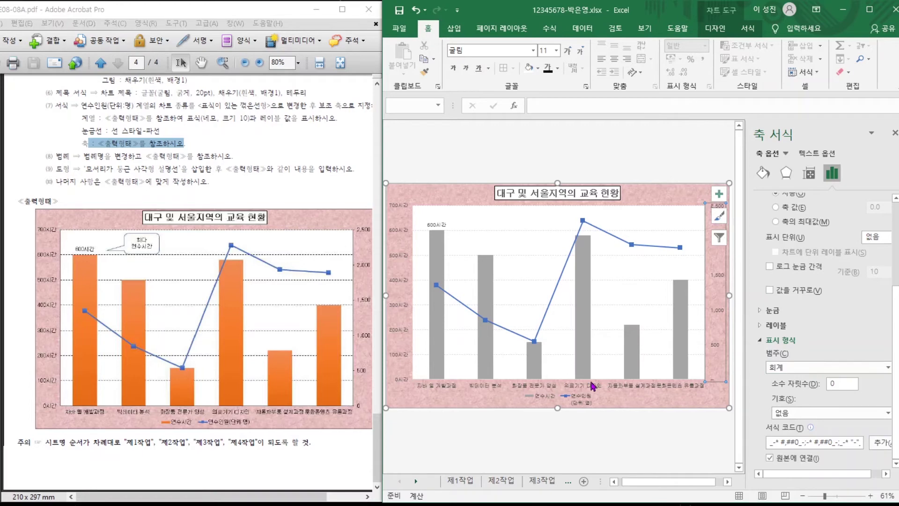
click(796, 371)
click(787, 391)
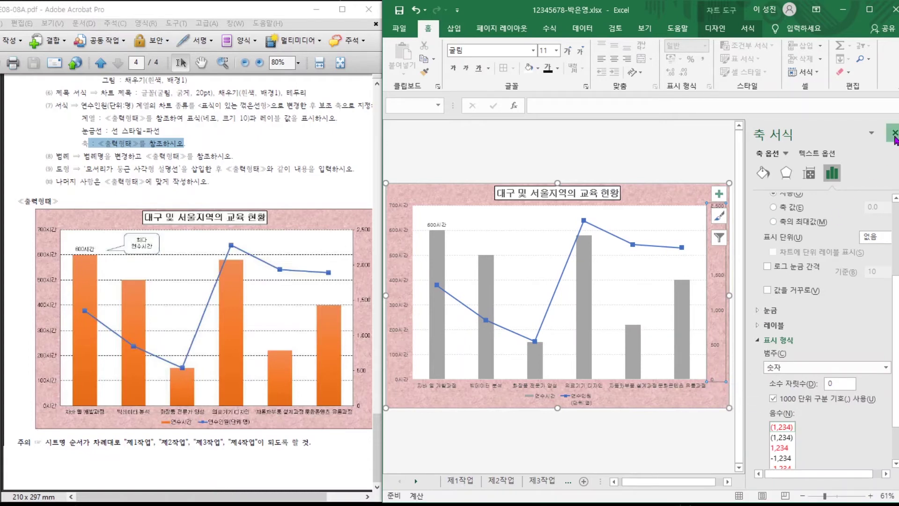
click(894, 133)
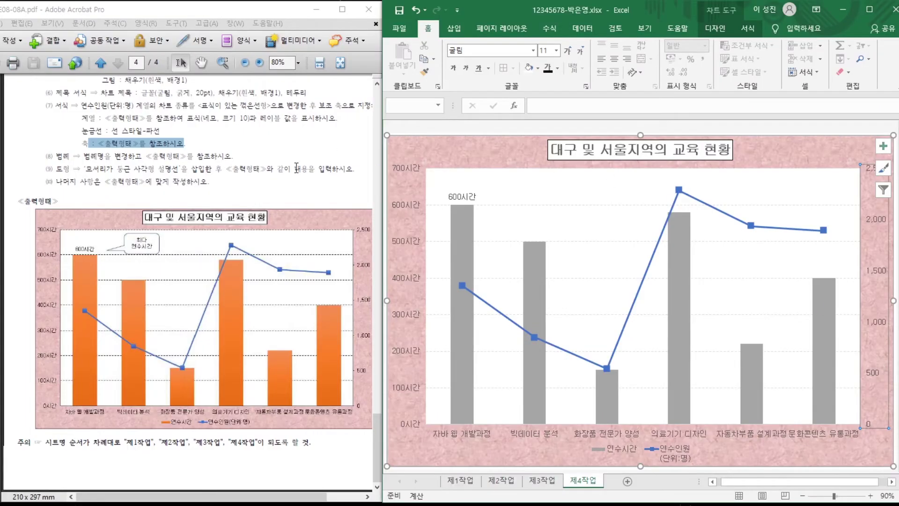
click(112, 164)
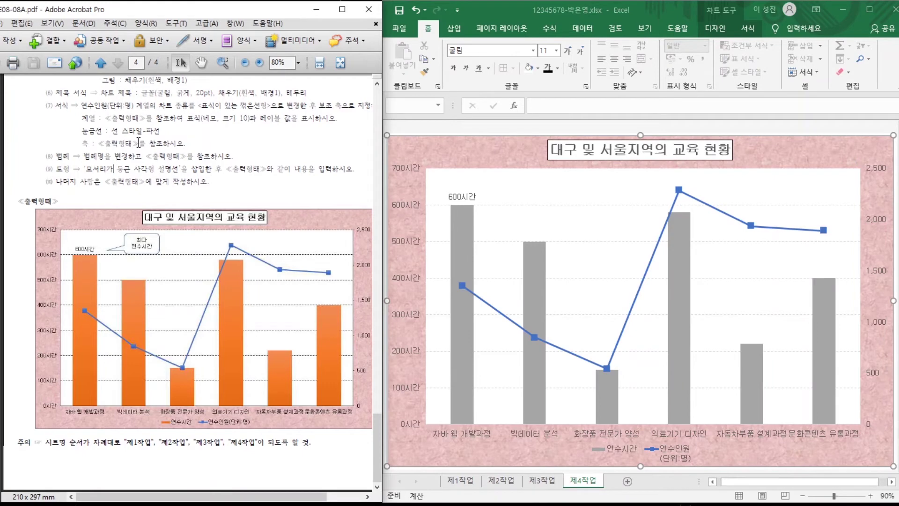
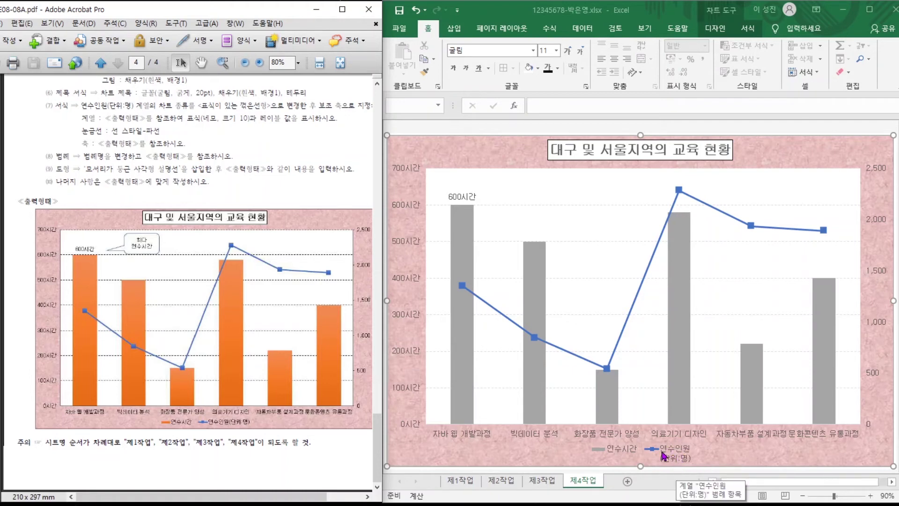
Rename the chart's line series to '연수인원(단위:명)' through Select Data so its legend fits on one line.
click(697, 441)
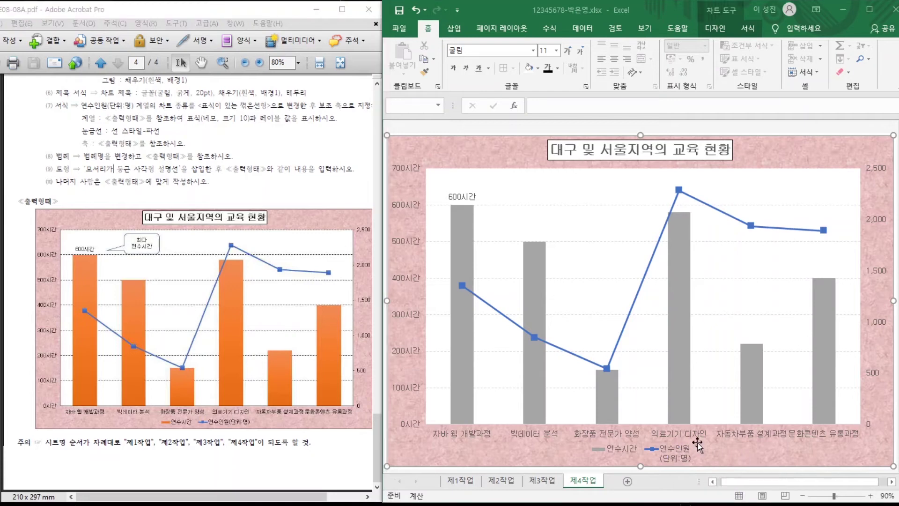
click(715, 28)
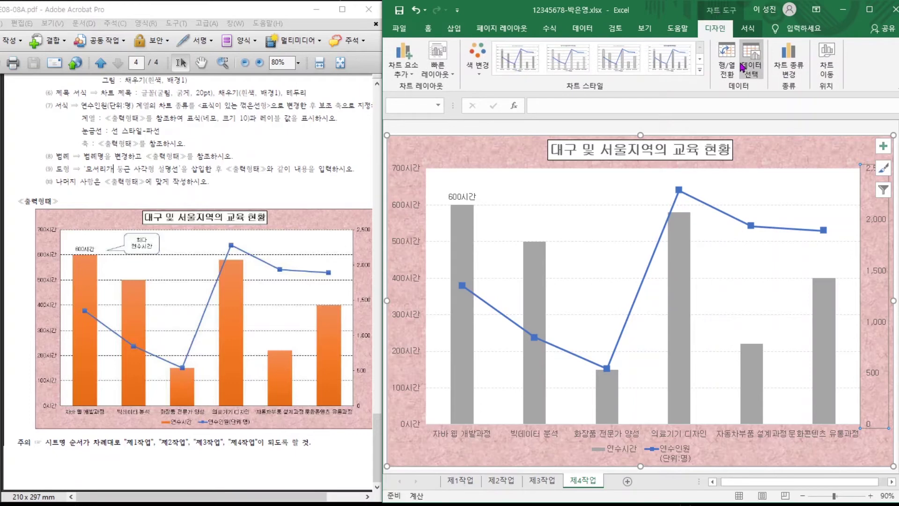
click(751, 73)
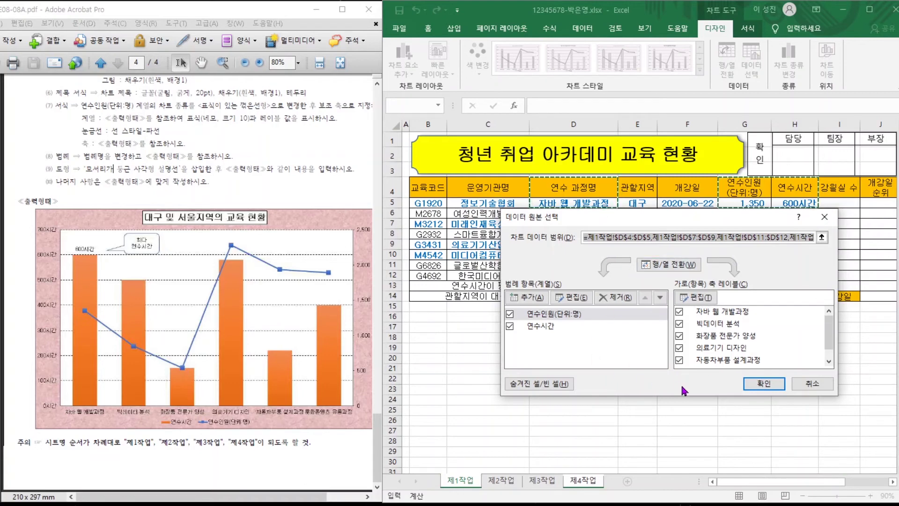
click(545, 323)
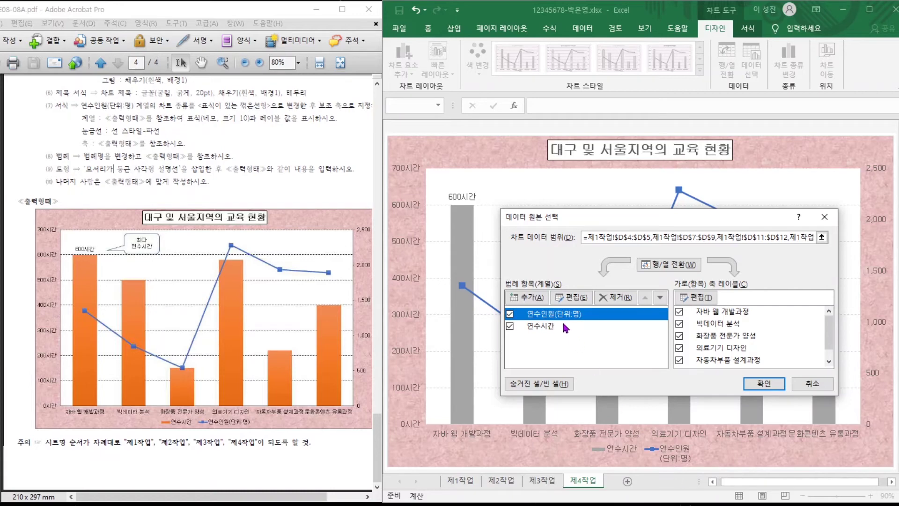
click(576, 298)
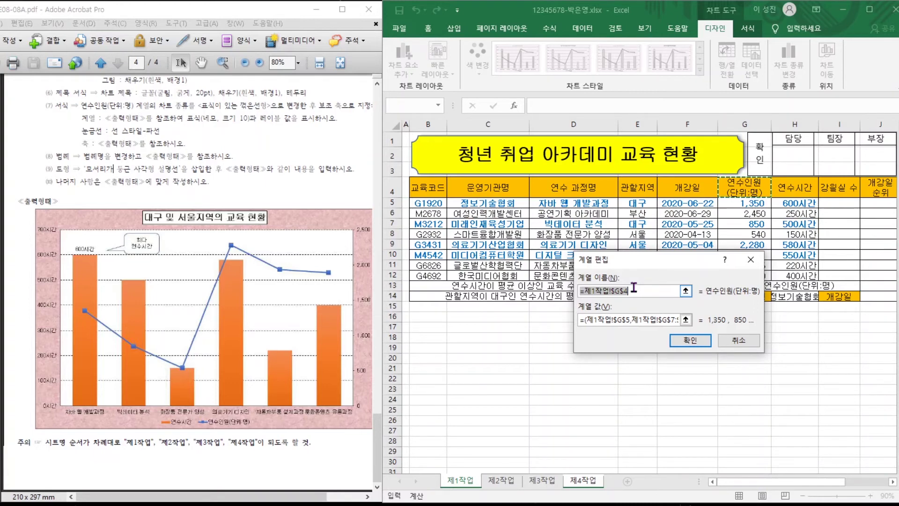
text(ㅇ연수인원()
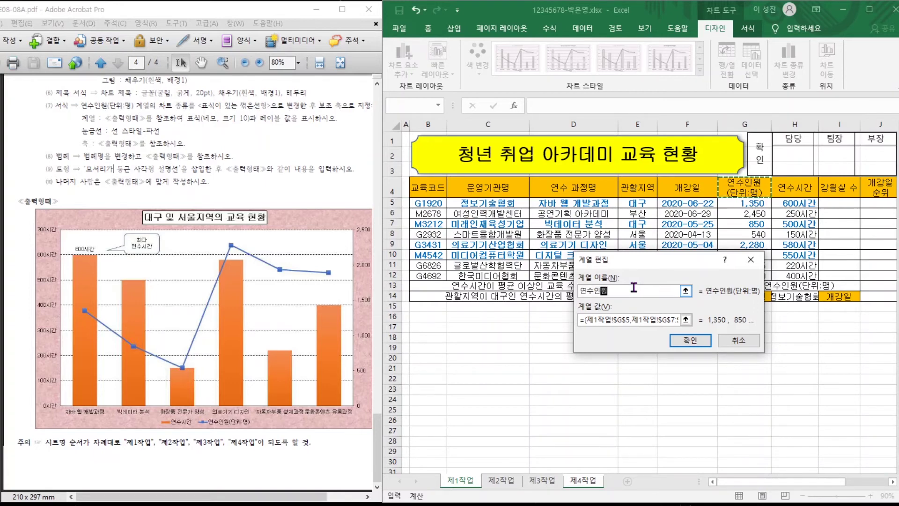
text(단우)
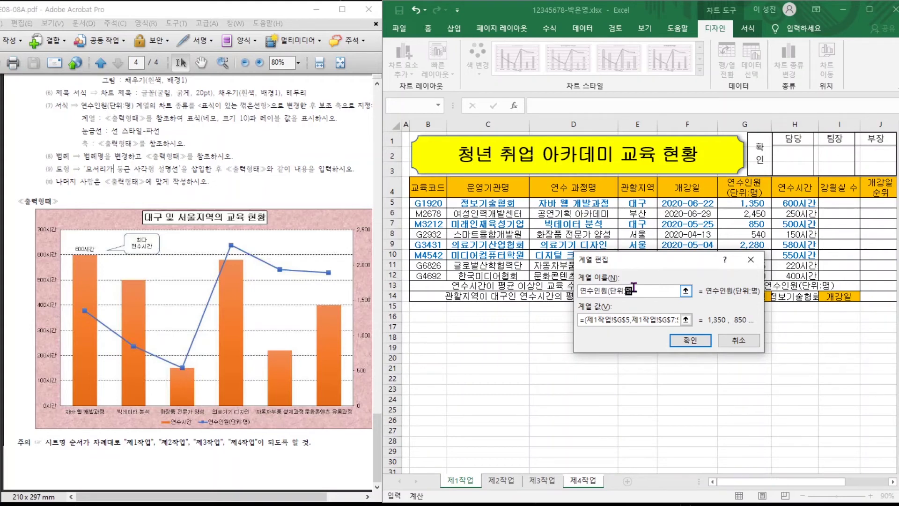
text(:명))
click(690, 340)
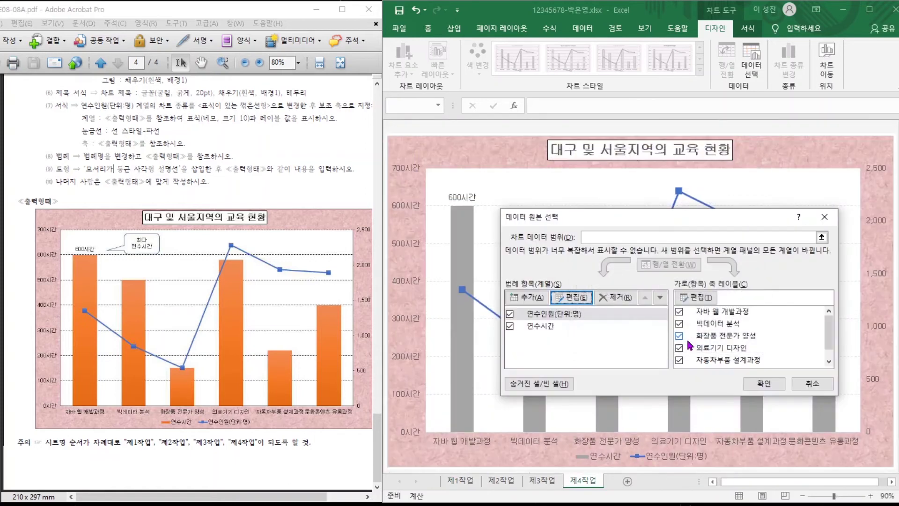
click(764, 380)
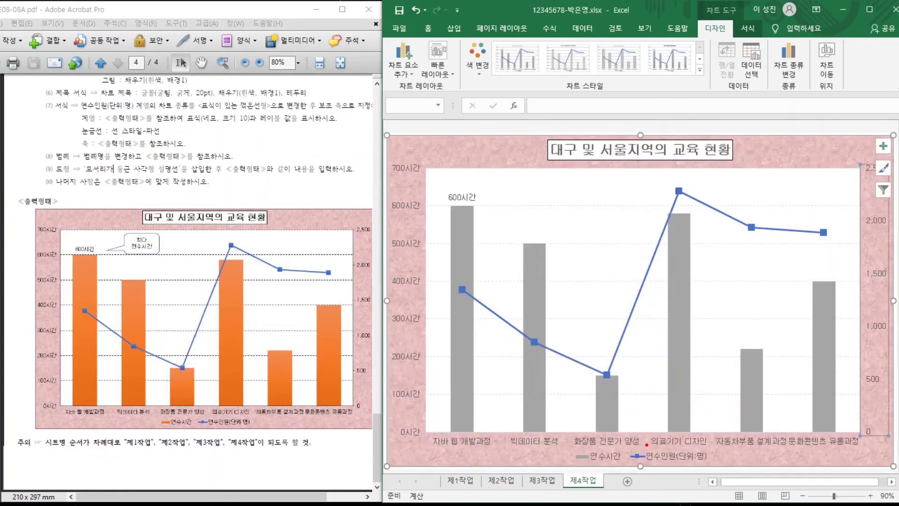
drag(612, 445, 754, 468)
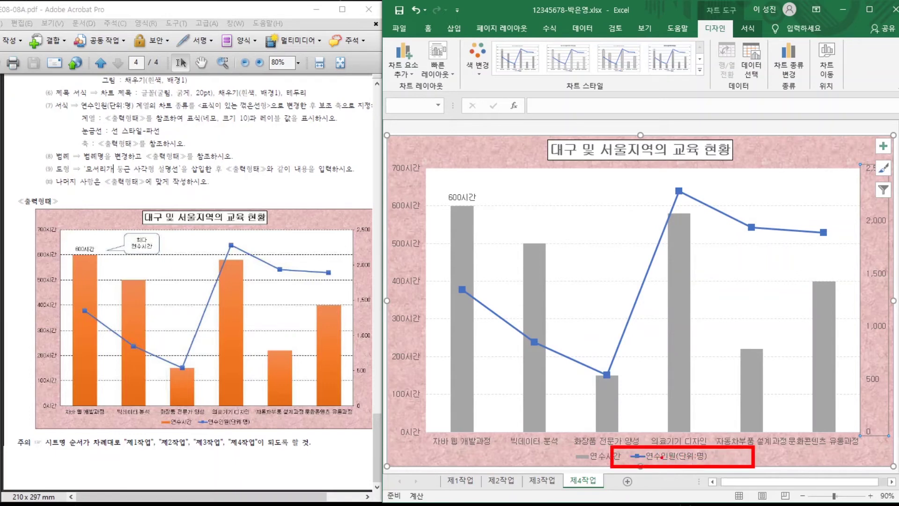
key(Escape)
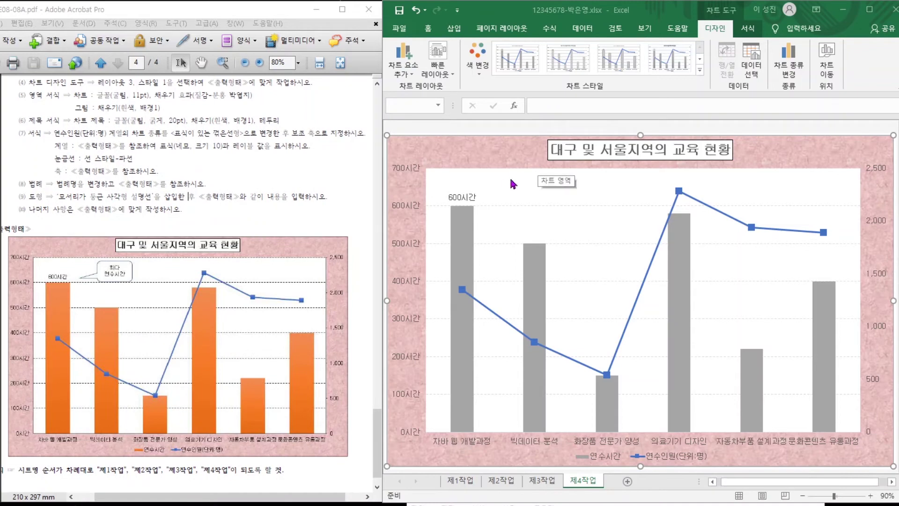
Draw a rounded-rectangle callout above the bars with its tail pointing at the 600시간 label.
click(454, 29)
click(497, 70)
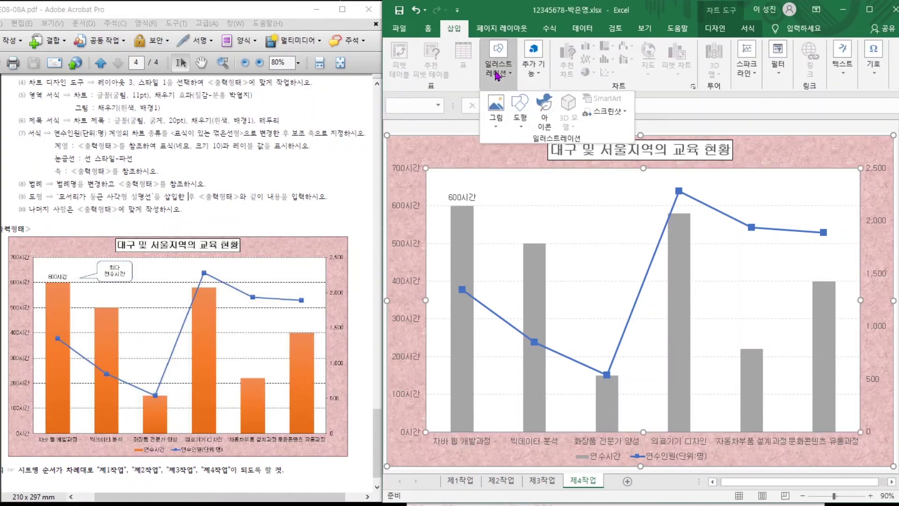
click(519, 113)
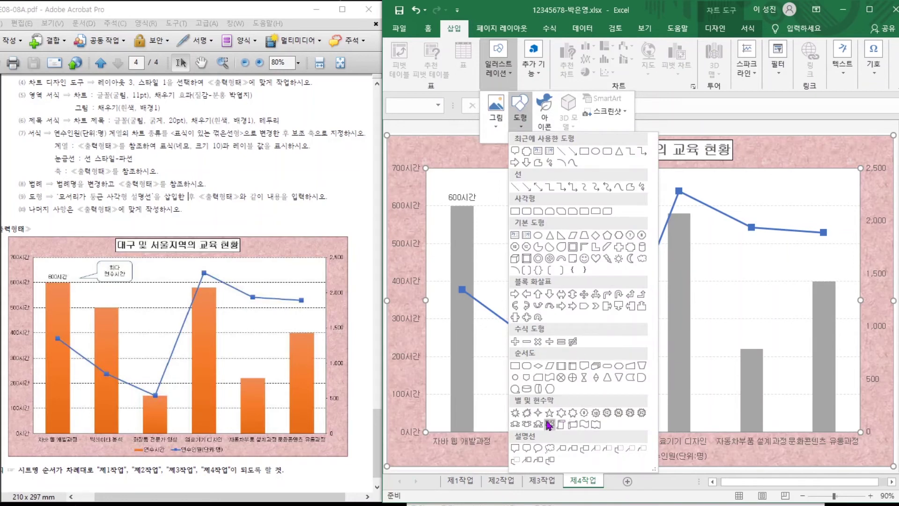
click(526, 448)
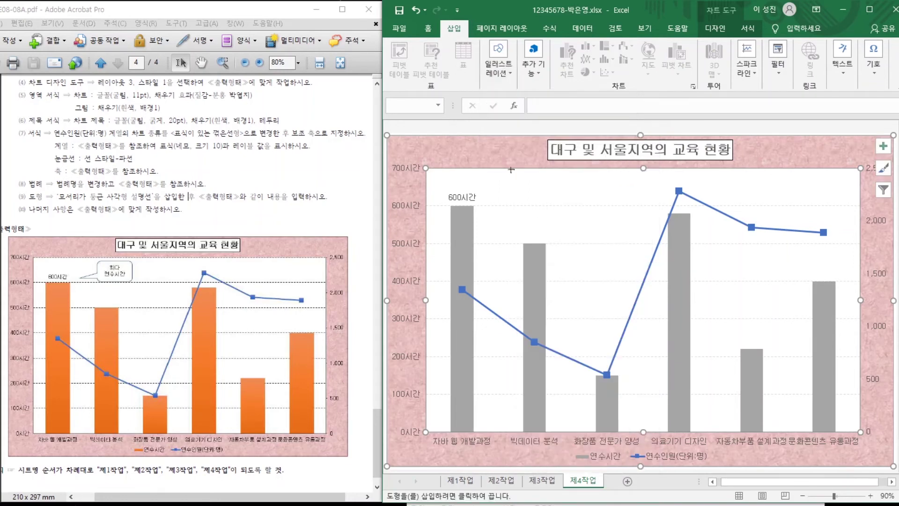
drag(522, 170, 600, 206)
drag(545, 209, 487, 205)
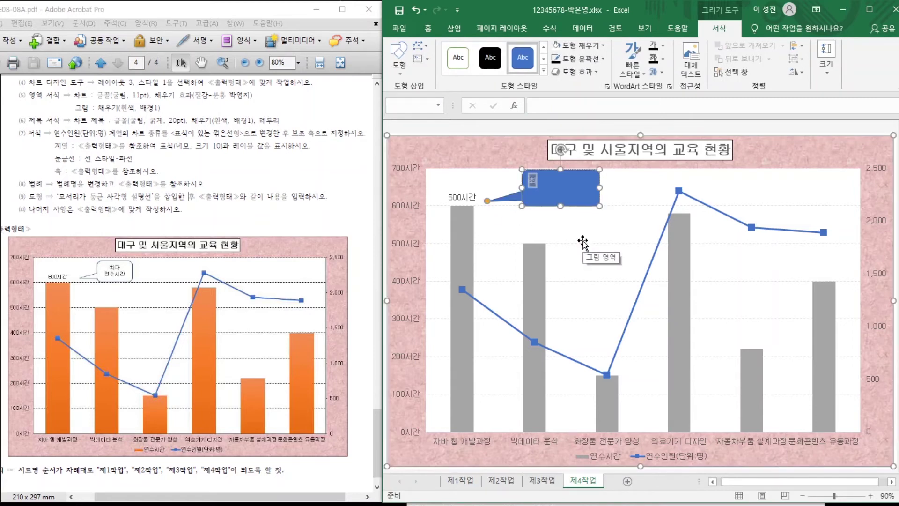
Fill the callout with '최다' / '연수시간' on two lines, a white outlined style, and centered text.
text(최다)
key(Return)
text(연수시간)
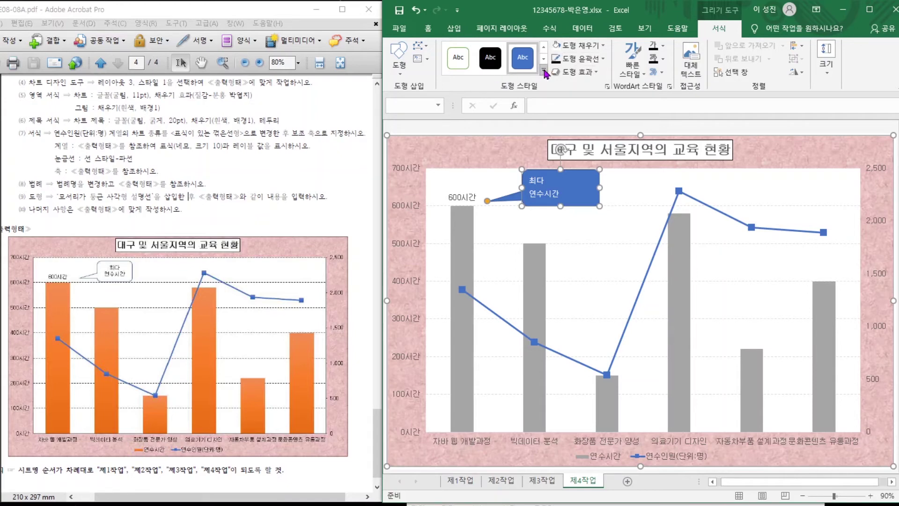
click(544, 70)
click(460, 84)
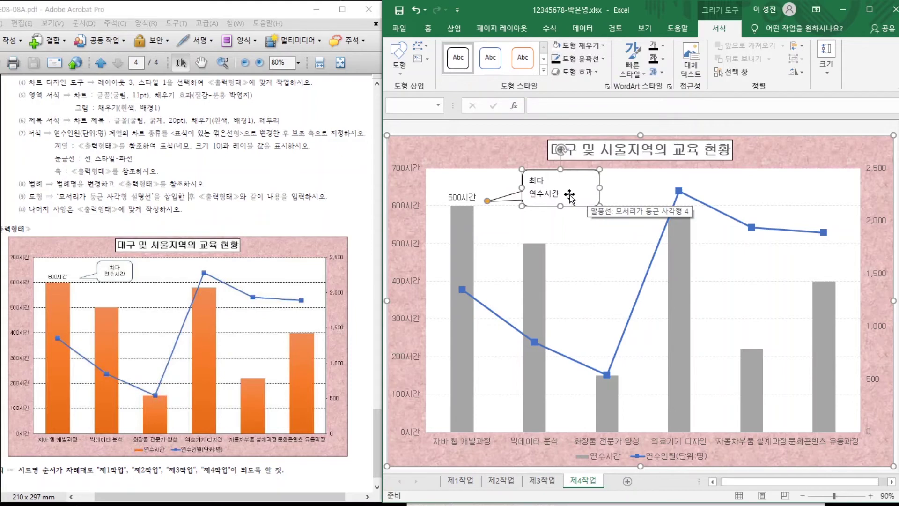
click(430, 30)
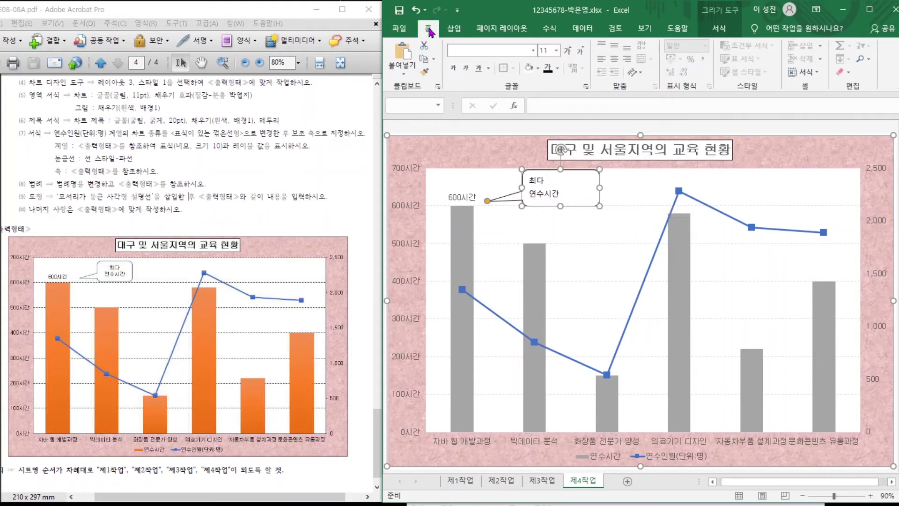
click(615, 62)
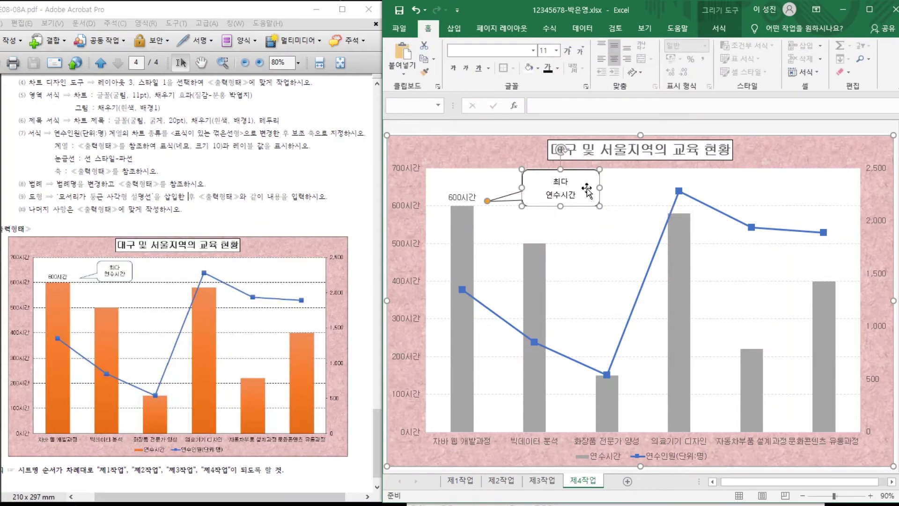
drag(600, 189, 582, 190)
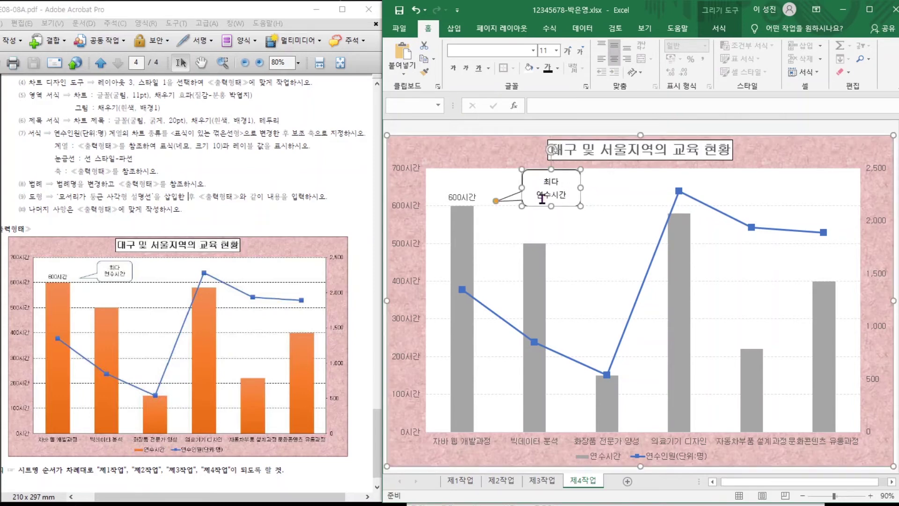
click(560, 234)
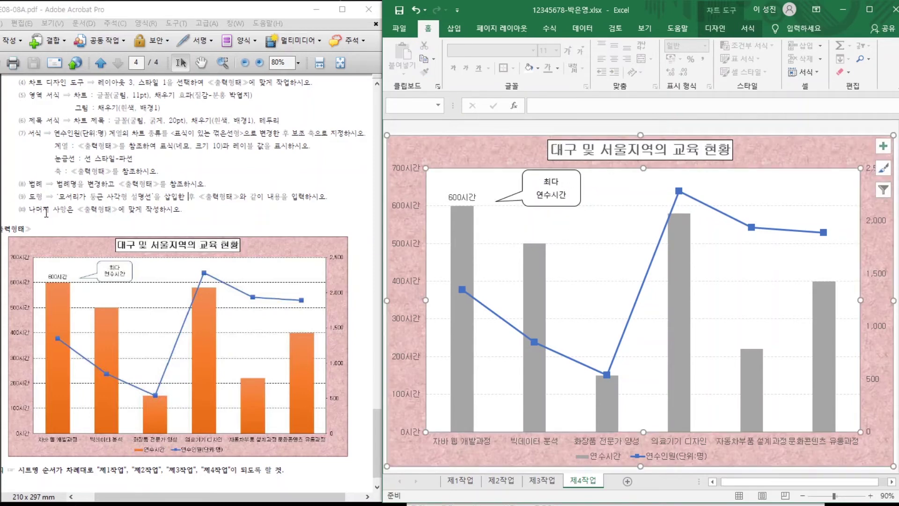
drag(29, 209, 150, 209)
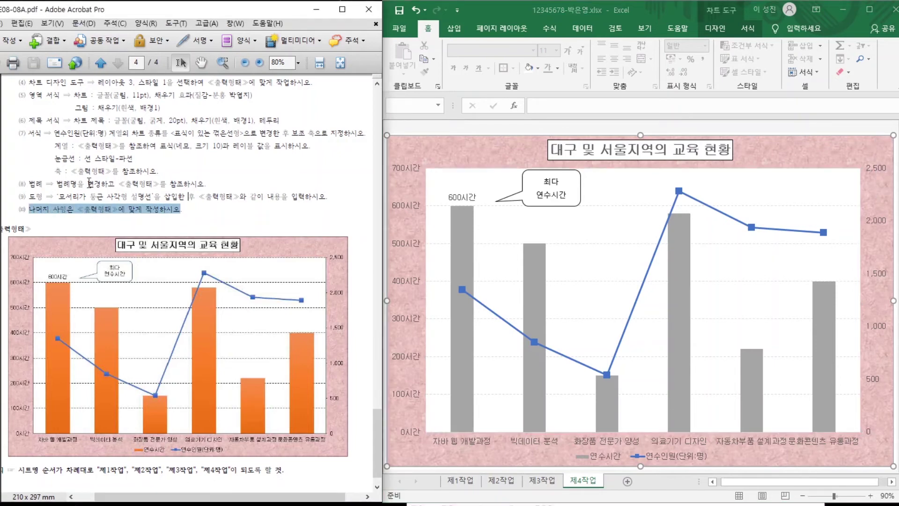
click(147, 190)
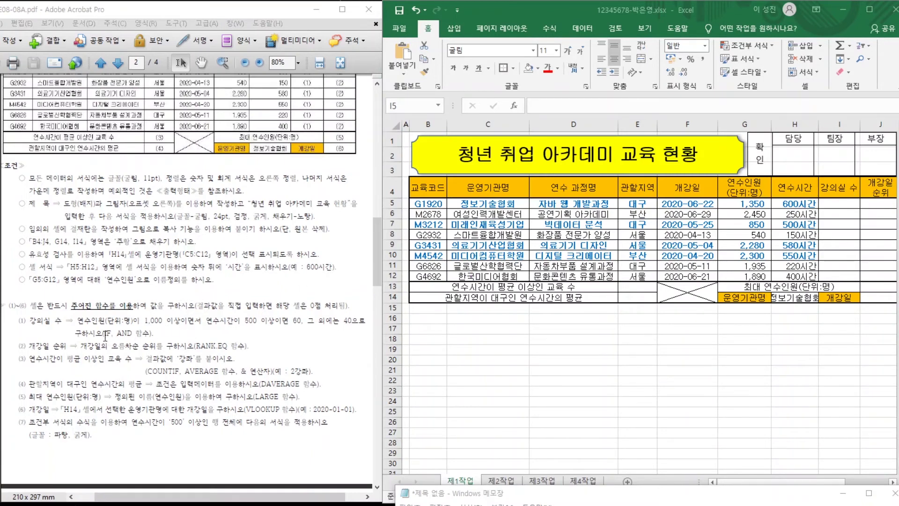
In Notepad, note =IF(조건,참,거짓) and =AND(조건,조건), then begin =IF(AND(G5>=1000 on line three.
drag(106, 336, 182, 334)
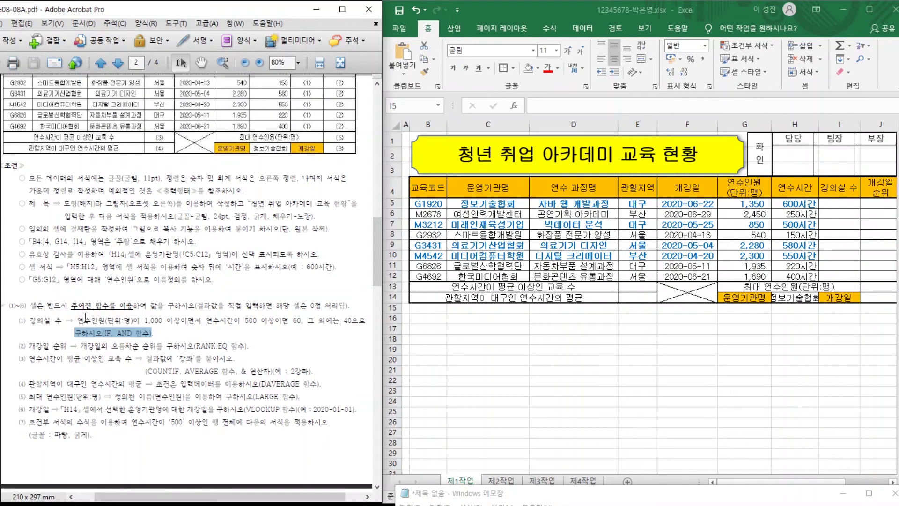
drag(529, 494, 533, 332)
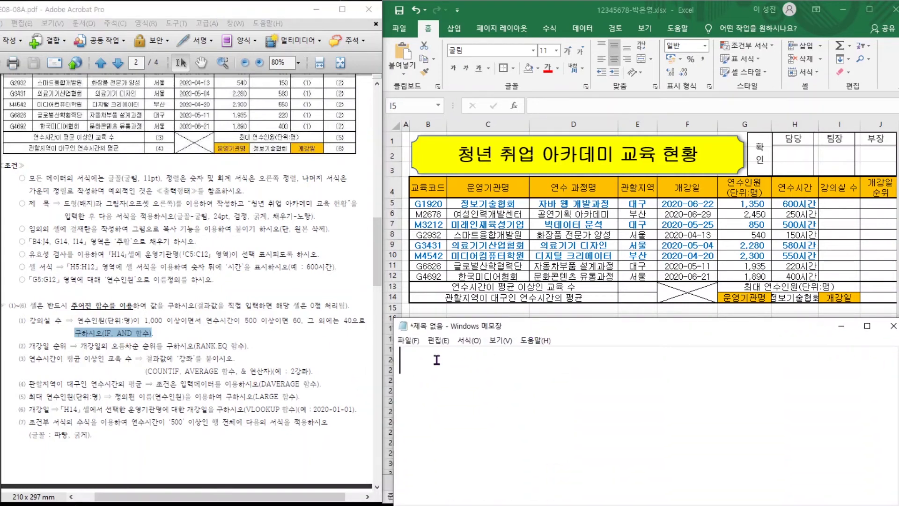
text(=IF()
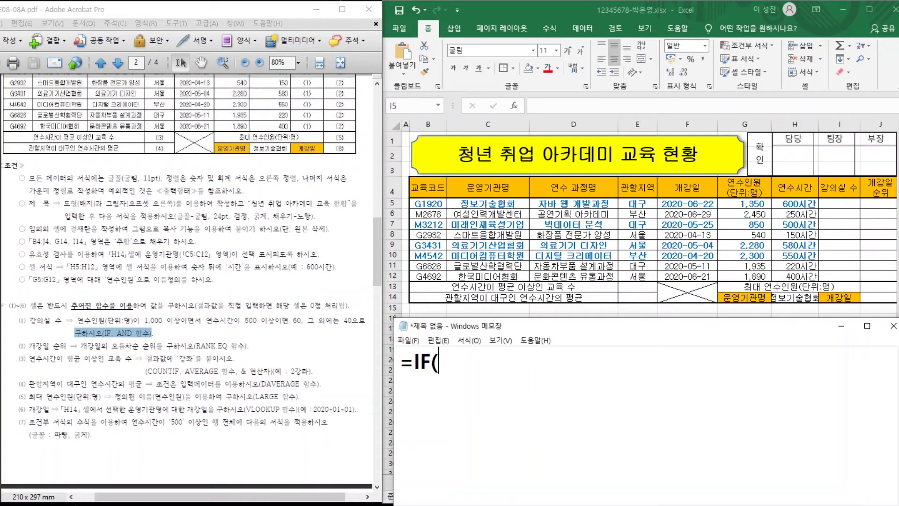
text(조건)
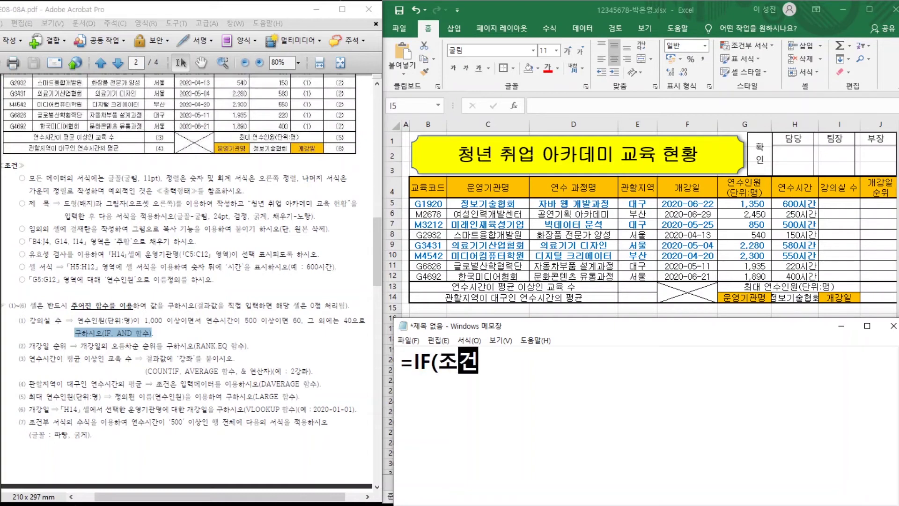
text(,참,)
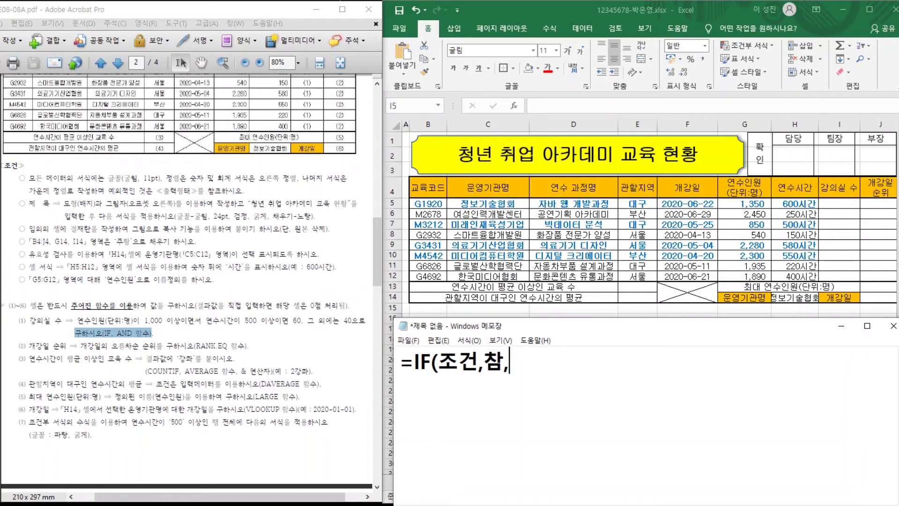
text(거짓)
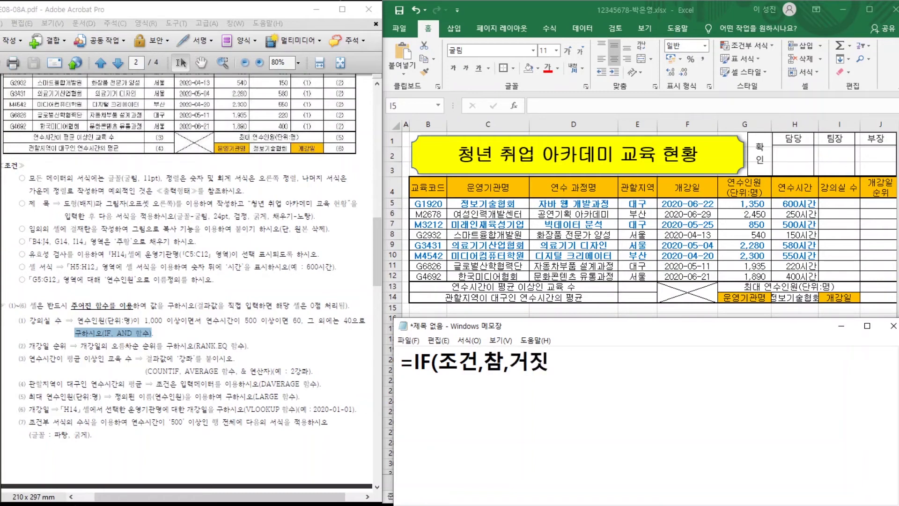
text())
key(Return)
text(=AND()
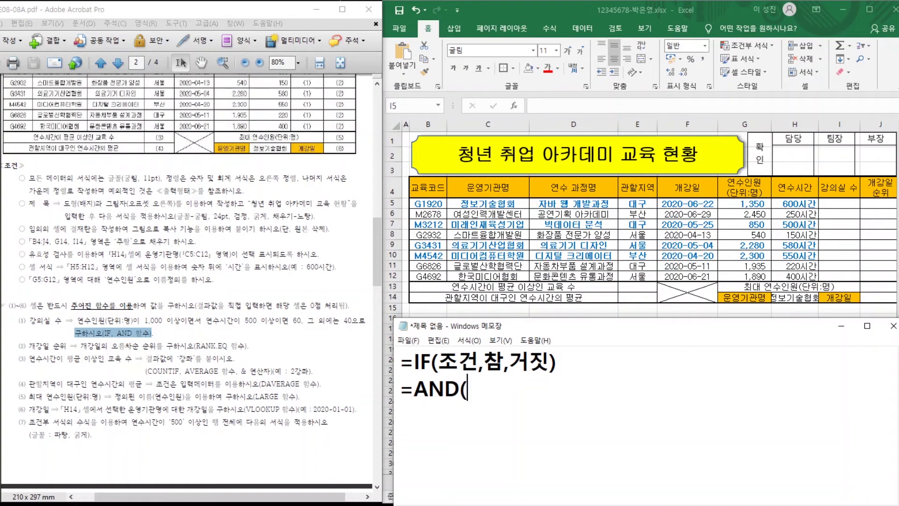
text(조건)
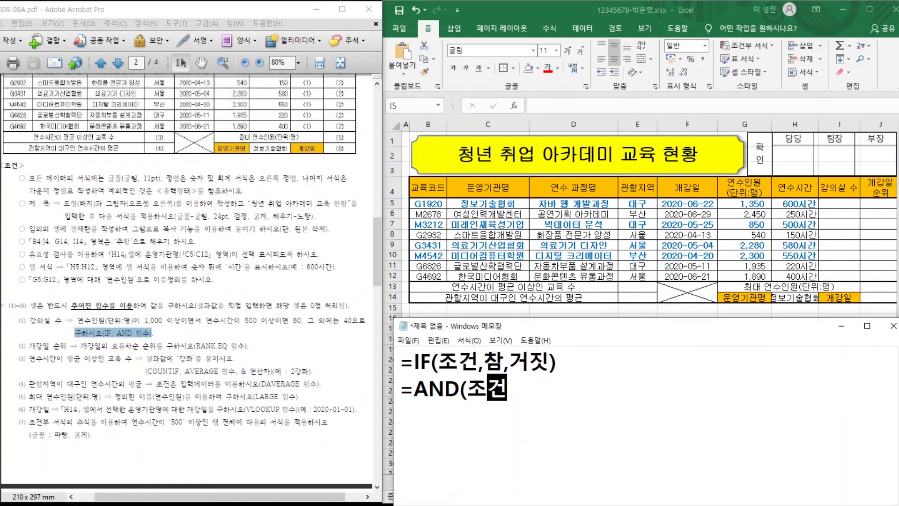
text(,족건))
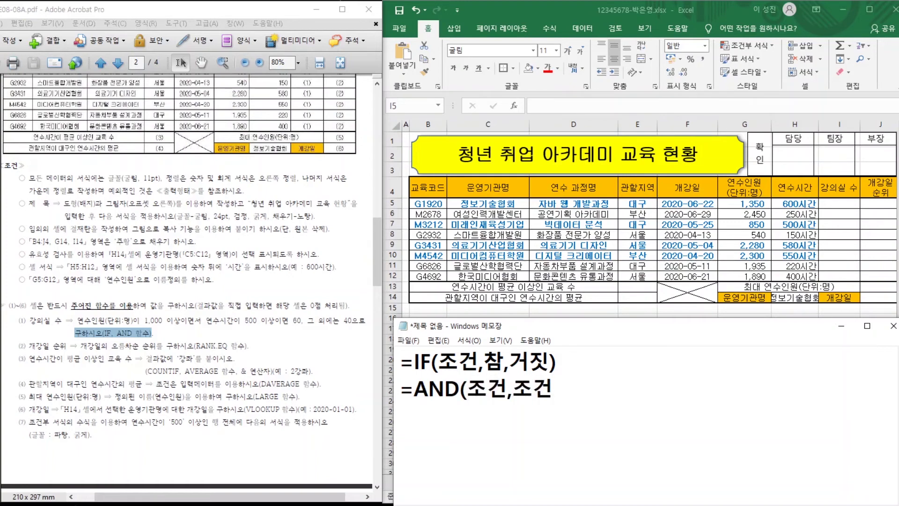
key(Return)
text(=)
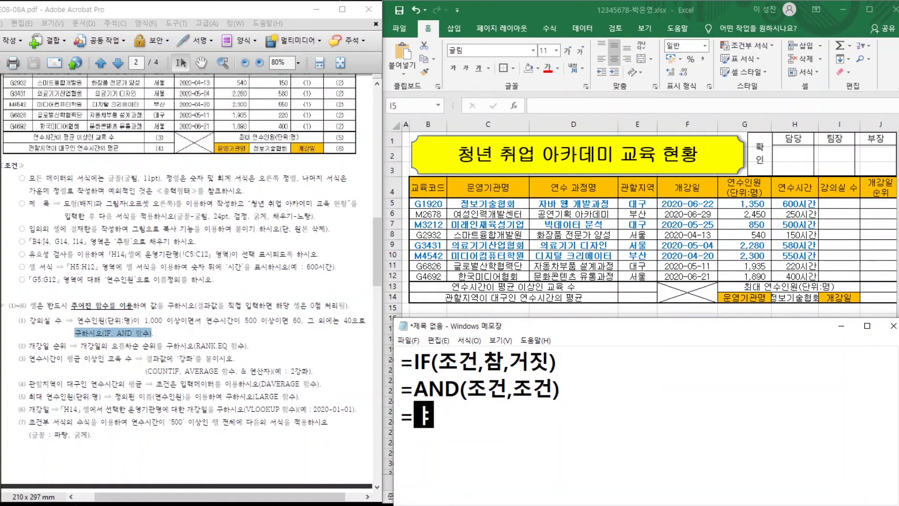
text(IF()
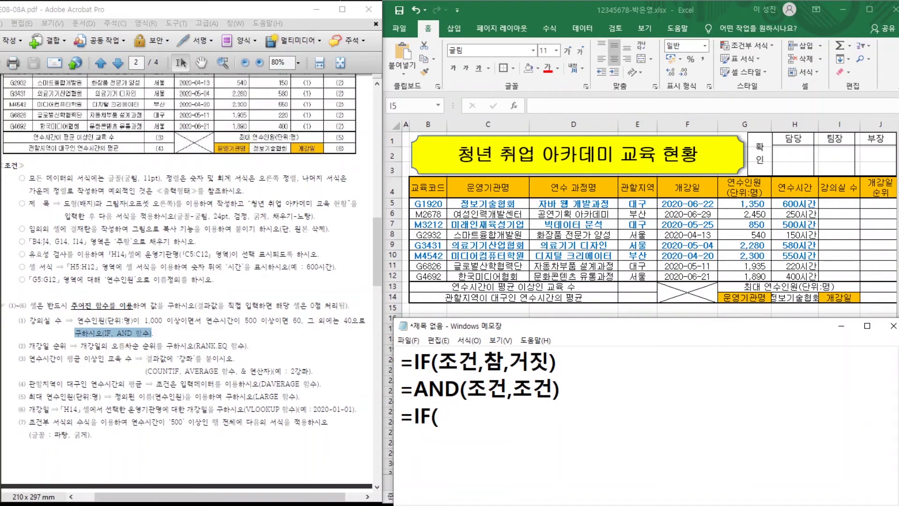
text(AND()
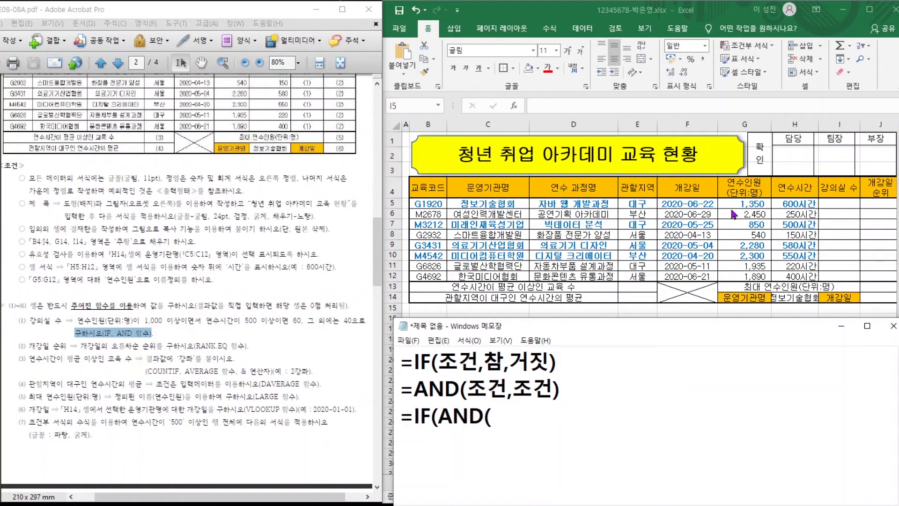
text(G5>=1000)
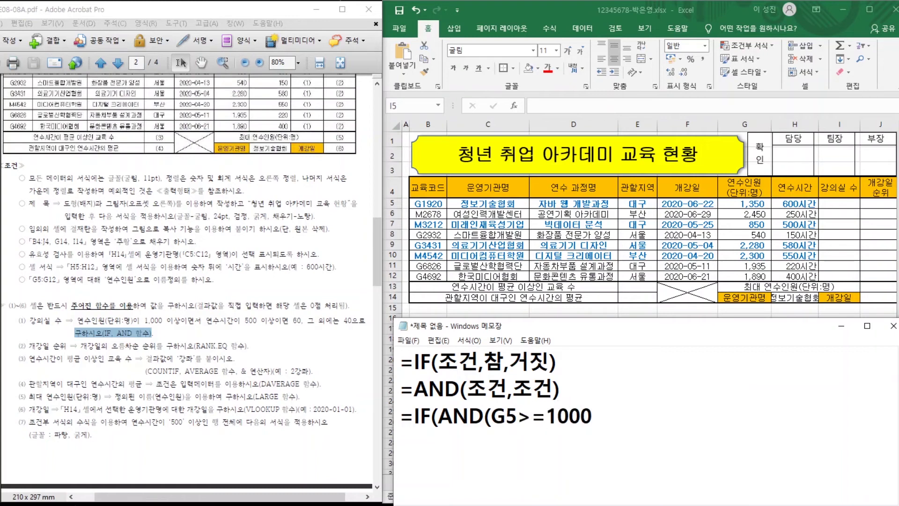
Complete =IF(AND(G5>=1000,H5>=500),60,40) in Notepad and copy the whole formula.
text(,H5>=500)
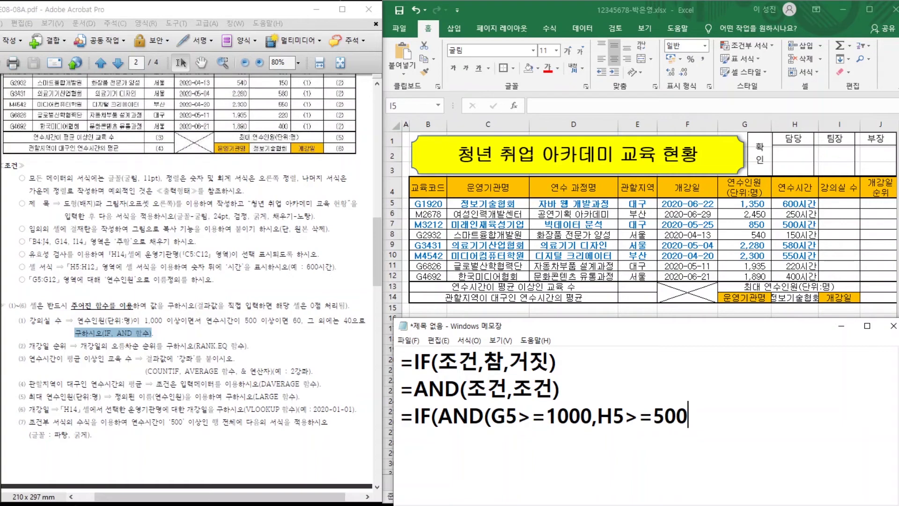
text(),60,)
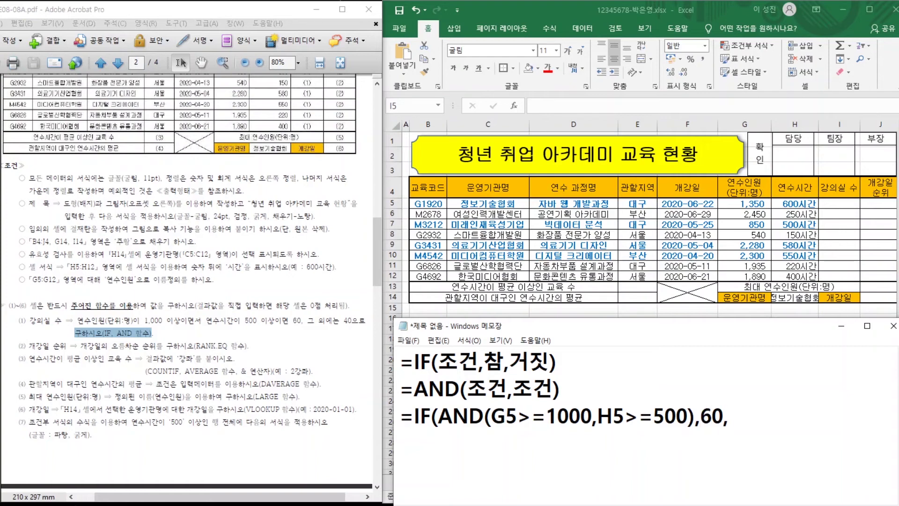
text(40))
drag(484, 416, 697, 416)
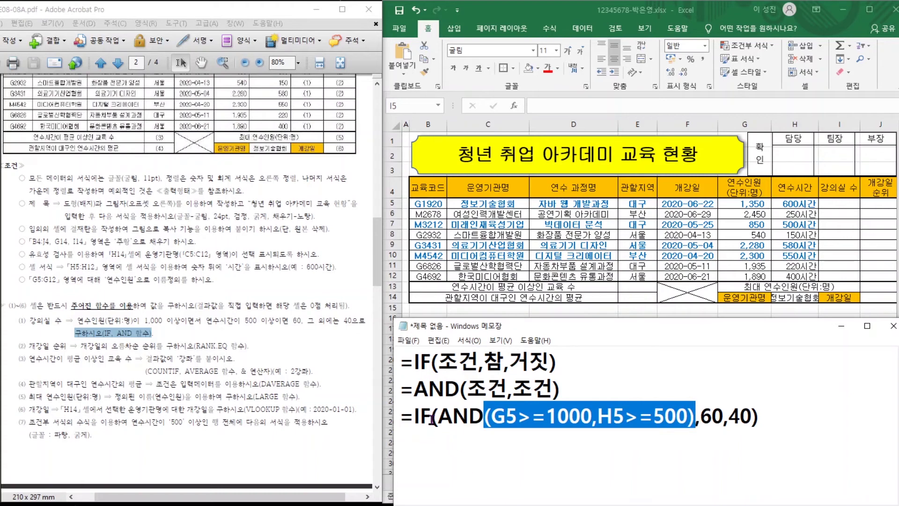
drag(431, 416, 759, 422)
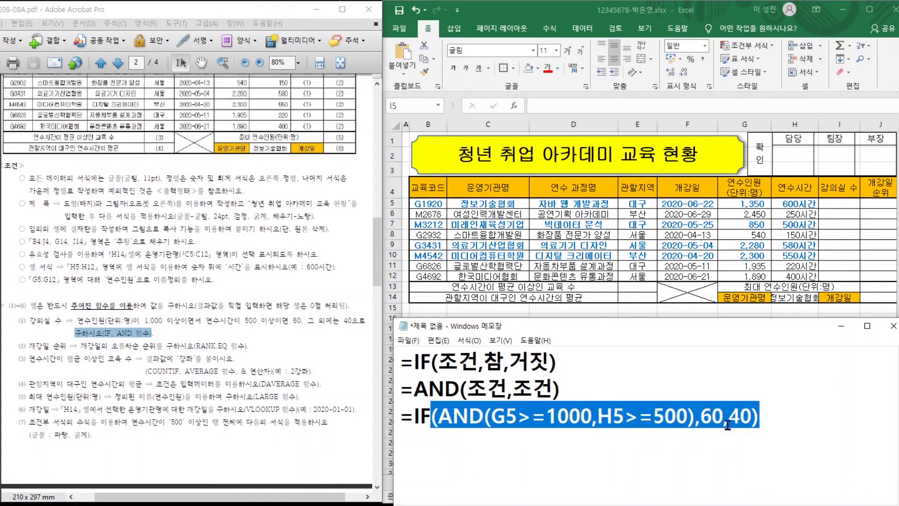
click(778, 422)
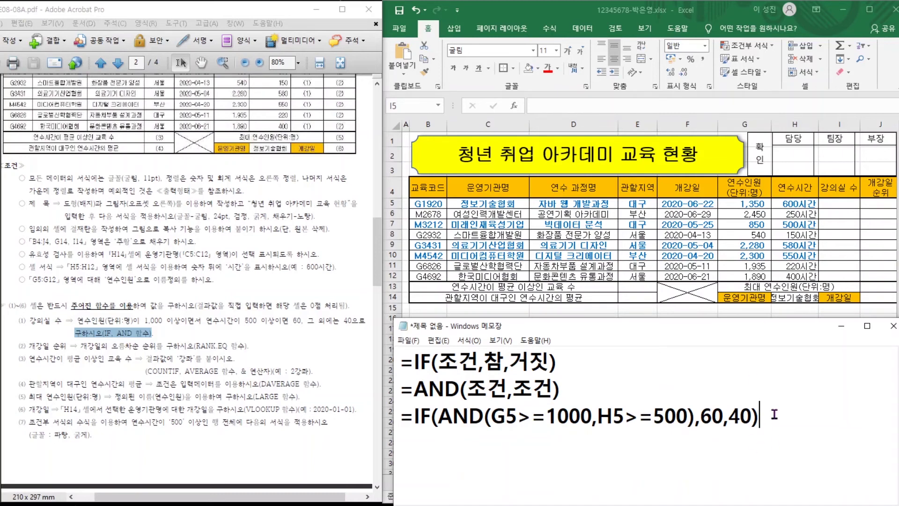
drag(774, 414, 403, 423)
key(ctrl+c)
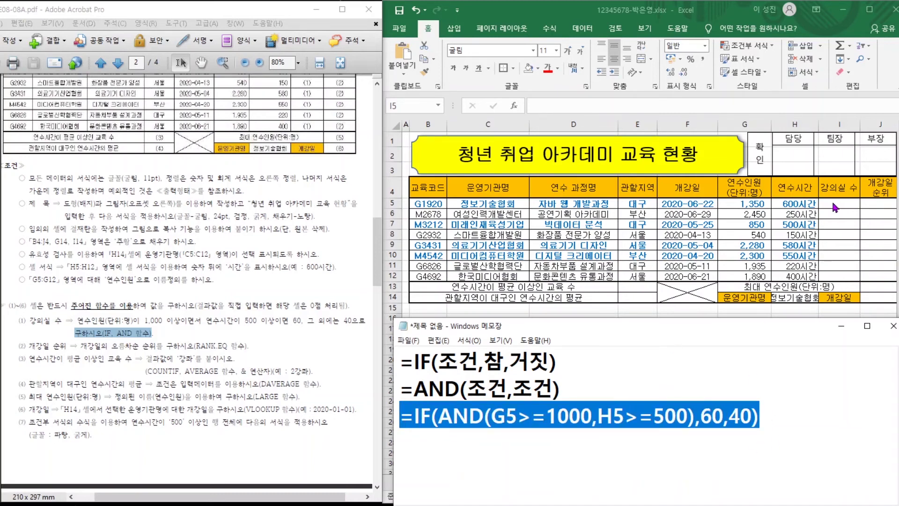
click(836, 207)
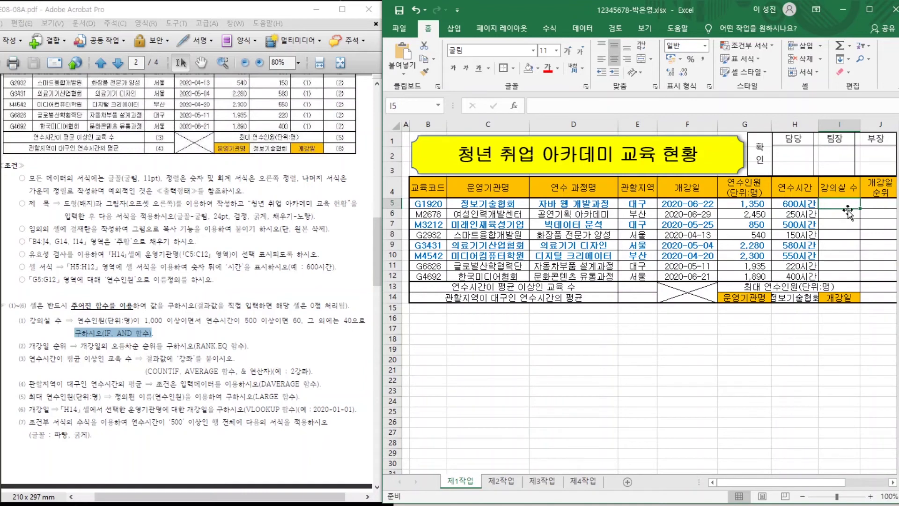
Paste the IF/AND formula into I5 and fill it down to I12 without formatting.
key(ctrl+v)
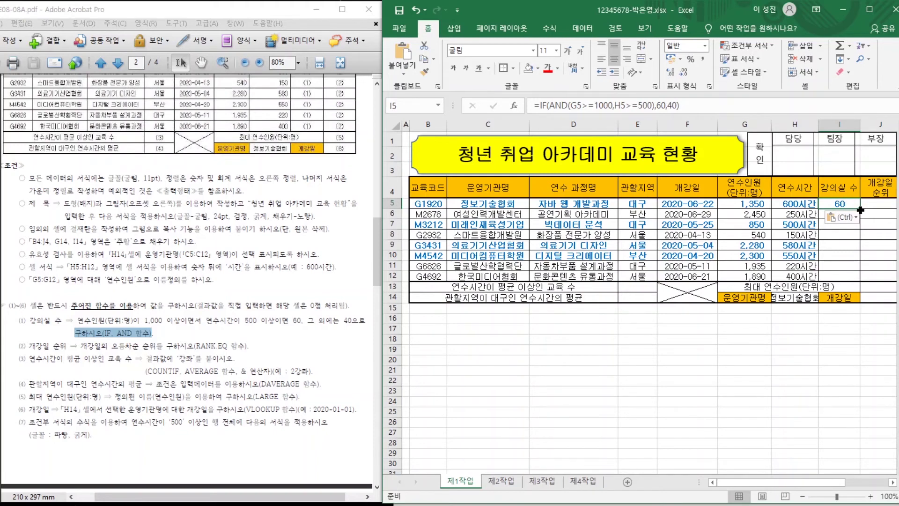
drag(861, 211, 860, 280)
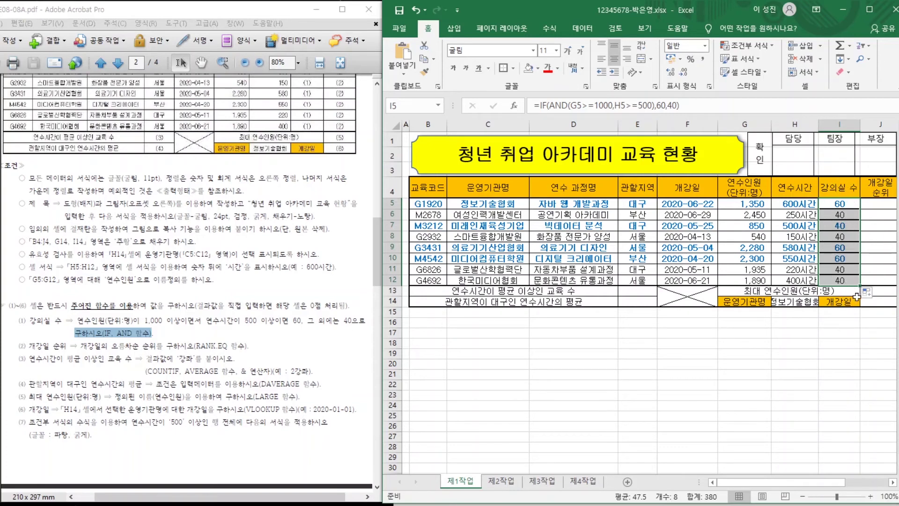
click(869, 294)
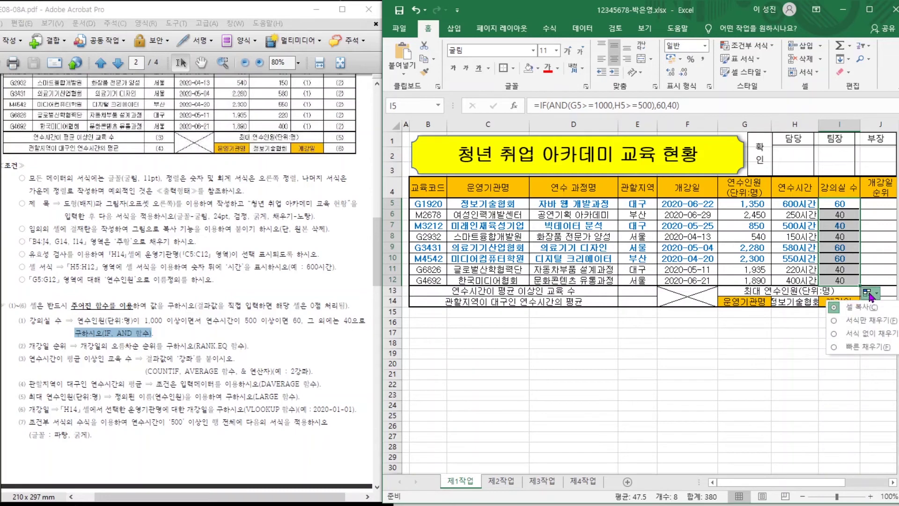
click(864, 334)
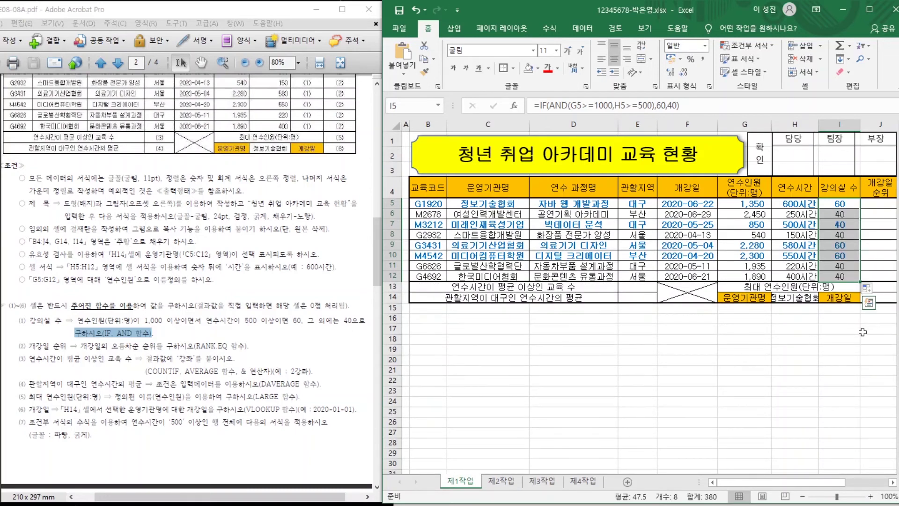
click(840, 329)
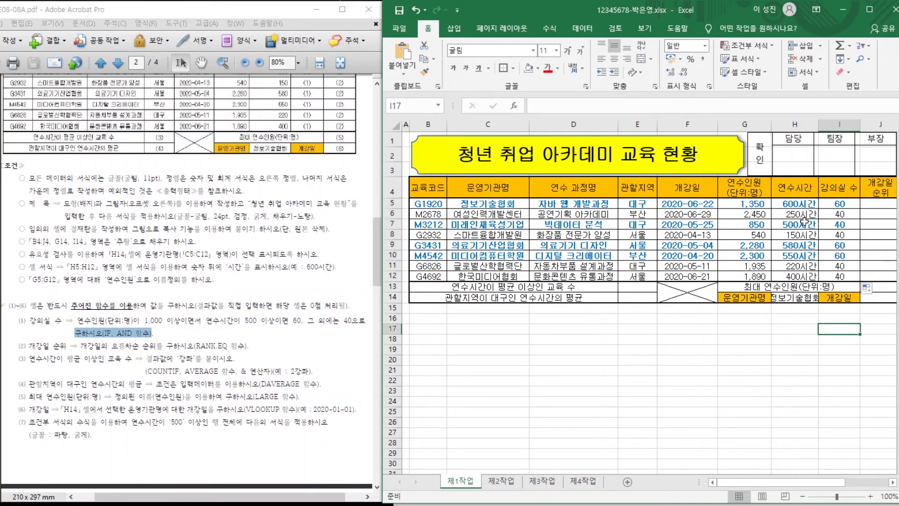
key(alt+Tab)
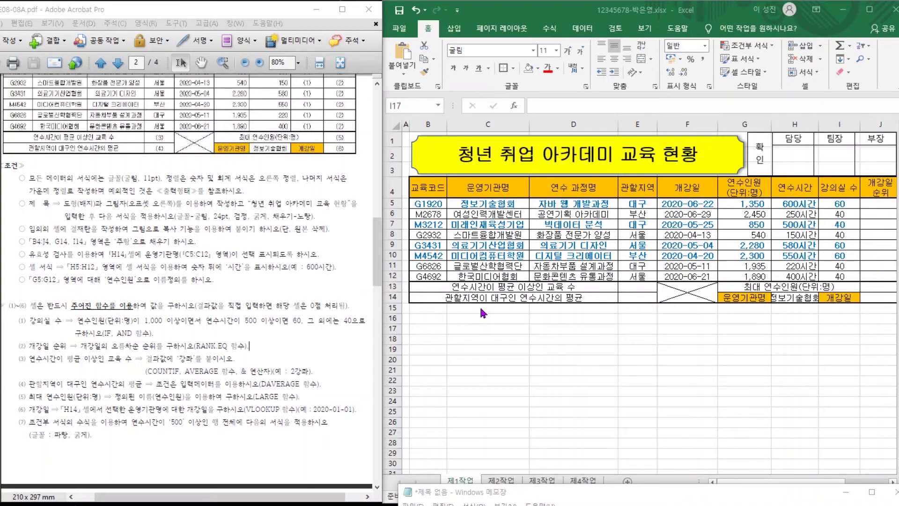
drag(246, 346, 167, 346)
In Notepad, note the descending rank template =RANK.EQ(누구,어디서범위)큰게1등.
drag(629, 492, 619, 345)
text(=R)
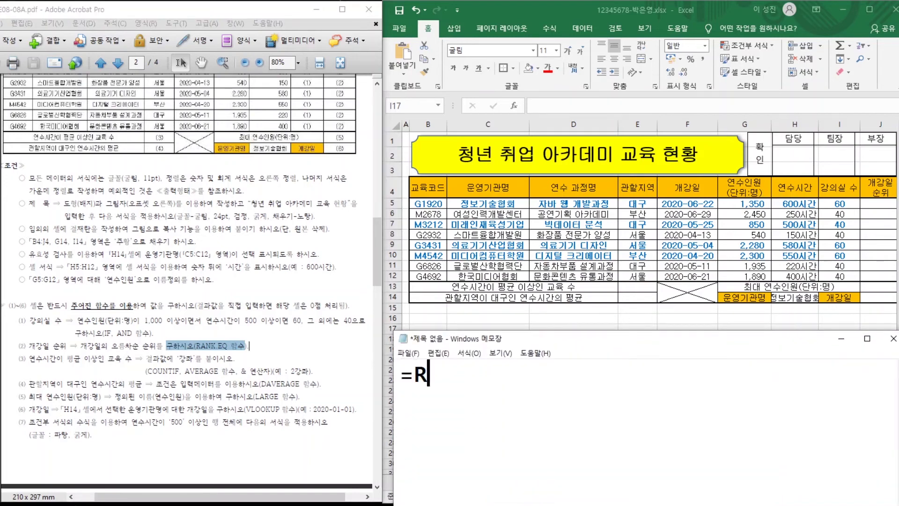
text(ANK.EQ()
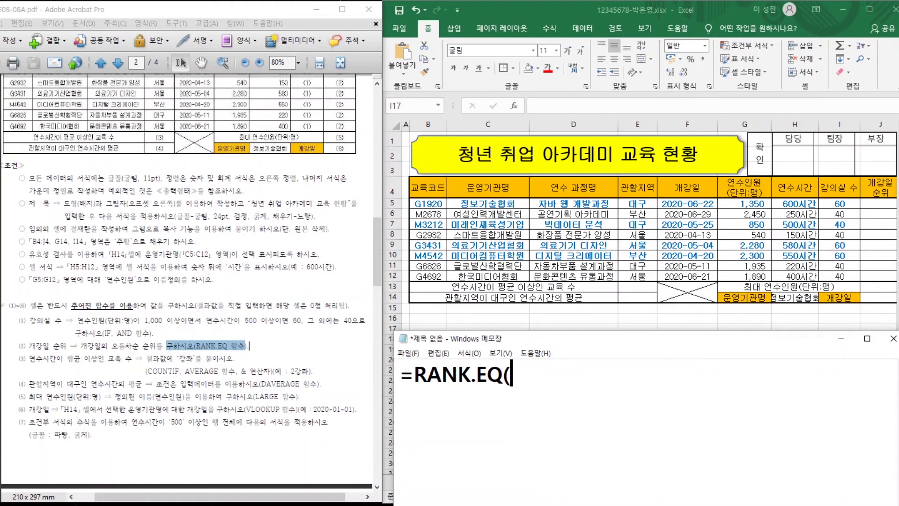
text(누구)
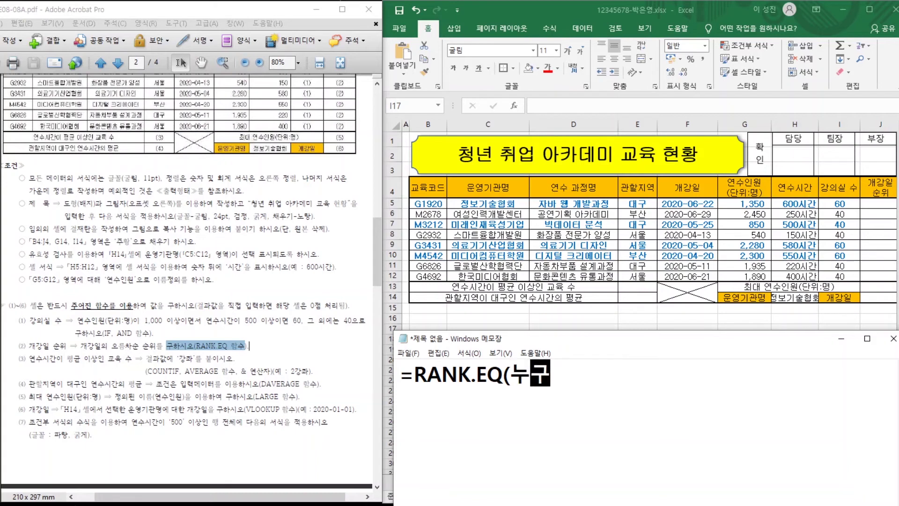
text(,어디서범위)
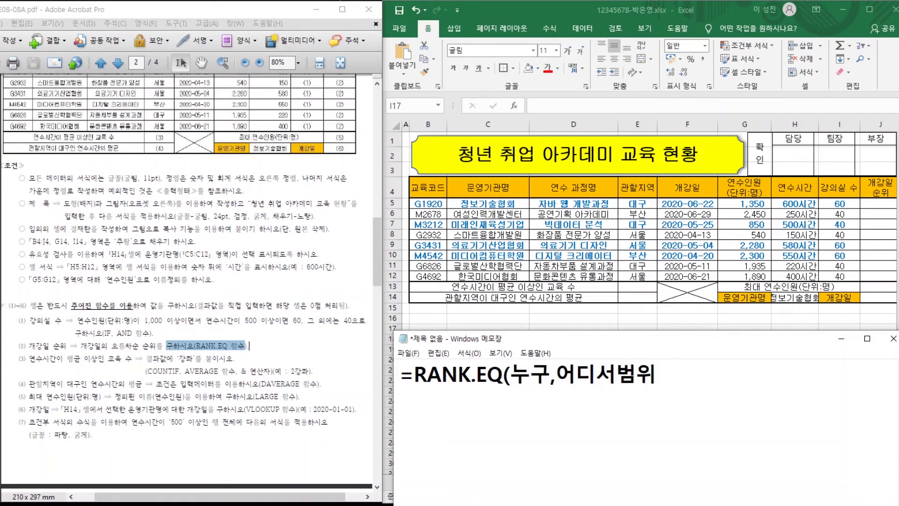
text()큰게1등)
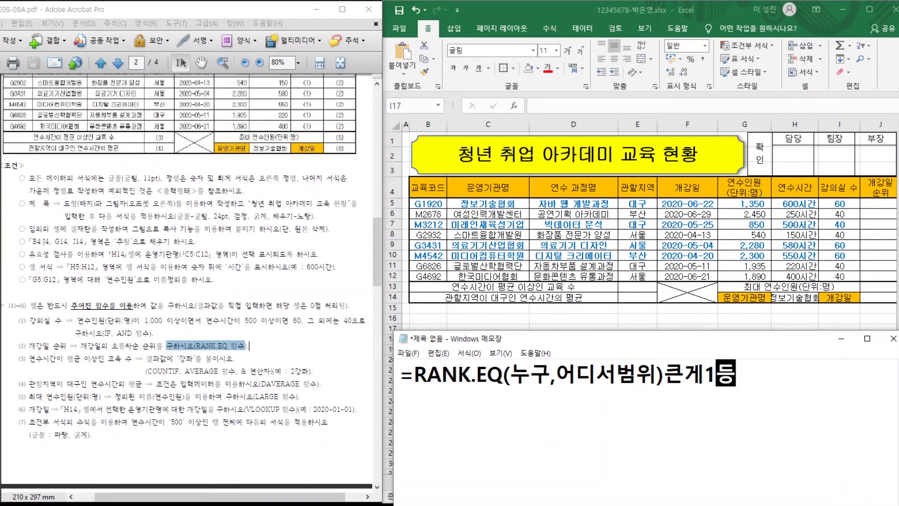
key(Return)
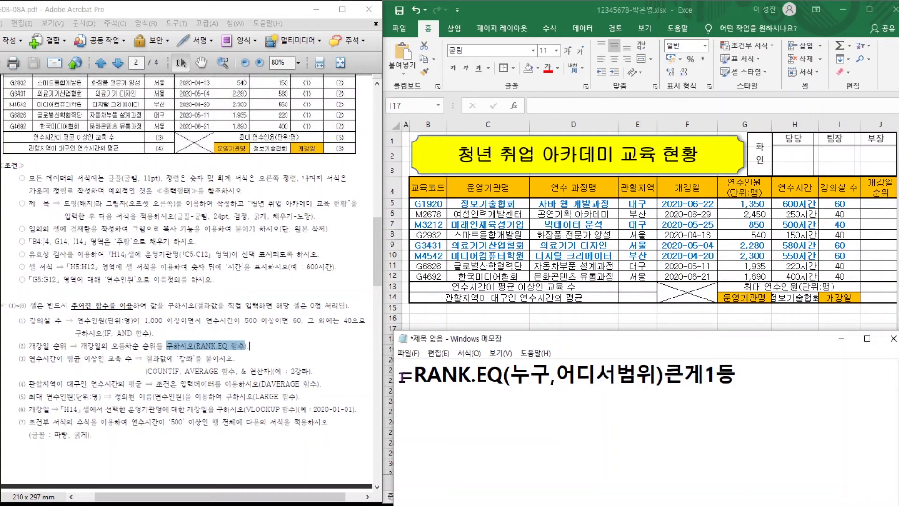
Add the ascending variant =RANK.EQ(누구,어디서범위,1)작은게1등 on the next line.
drag(401, 375, 659, 377)
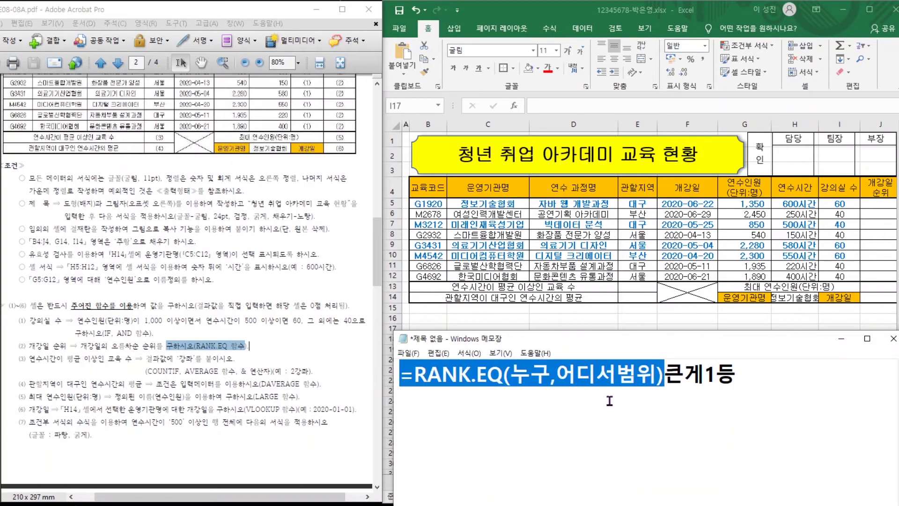
click(510, 405)
text(=RANK.EQ(누구,어디서범위))
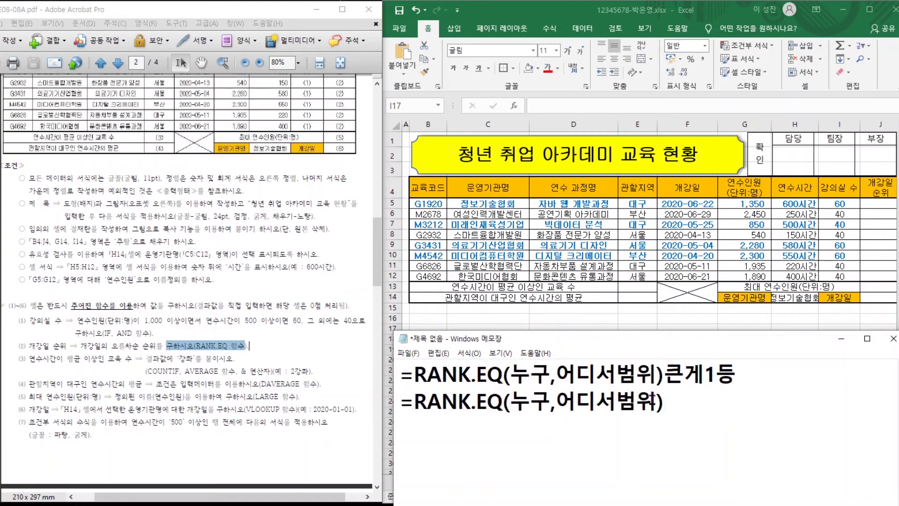
key(Left)
text(,1))
text(작)
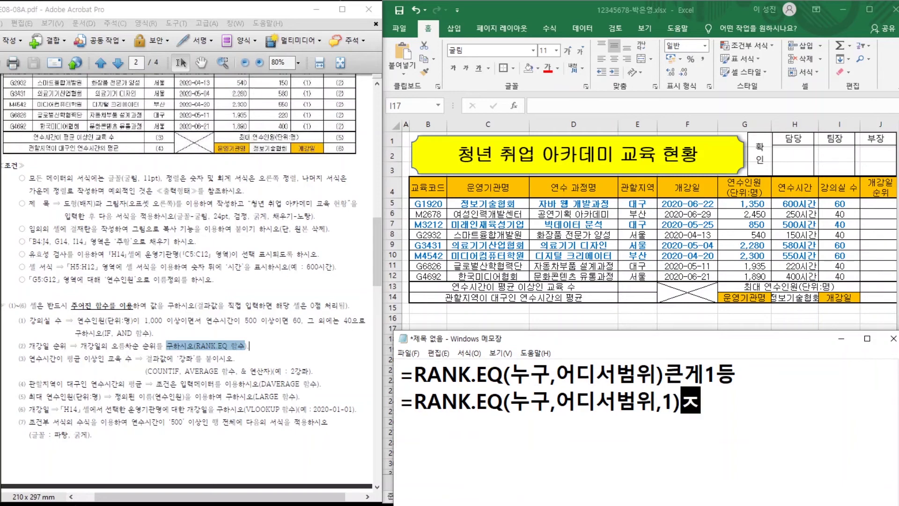
text(은게1등)
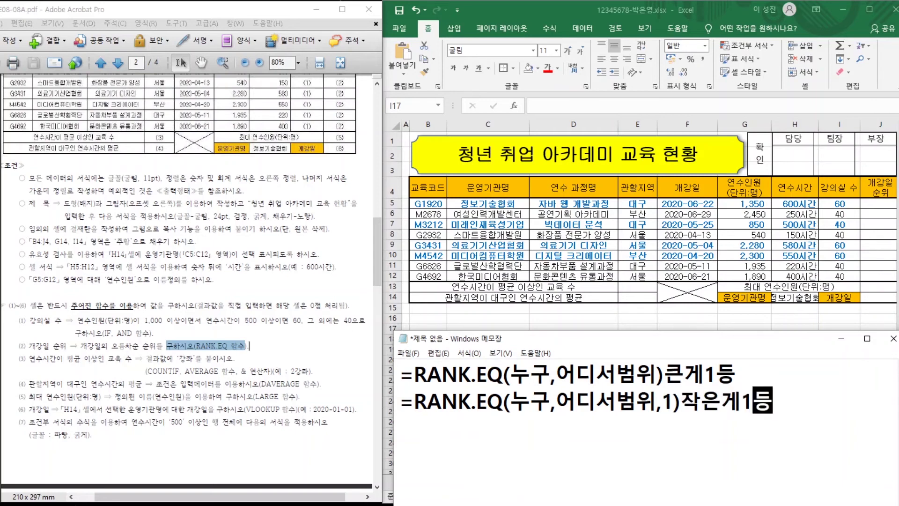
key(Return)
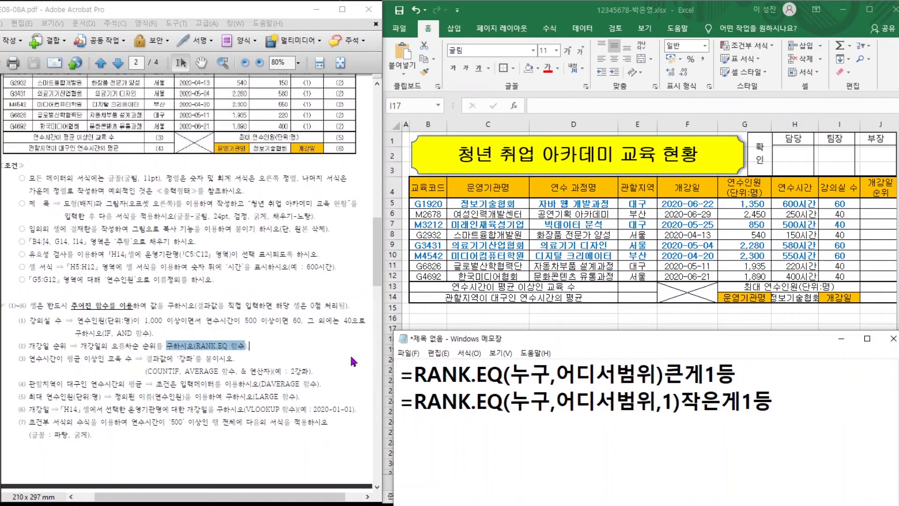
Add the notes '12345오름차순' and '54321내림차순' on new lines in Notepad.
drag(78, 347, 154, 349)
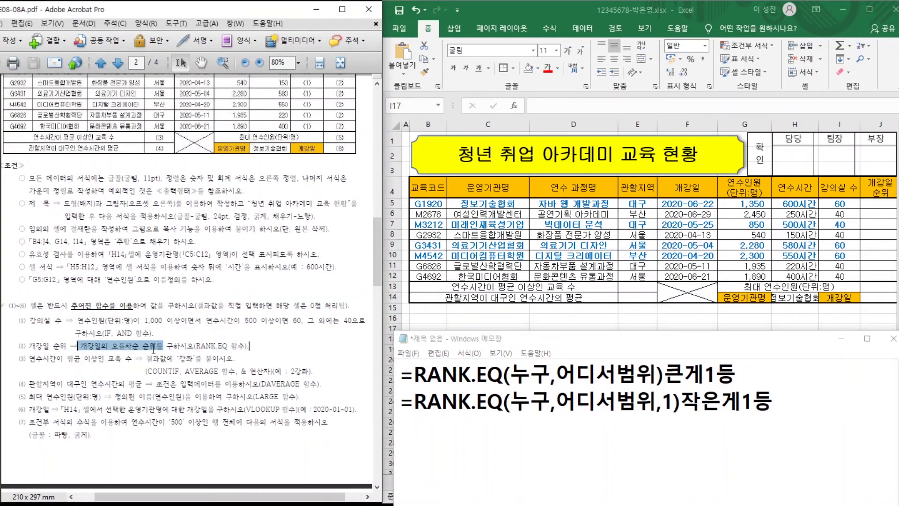
click(446, 429)
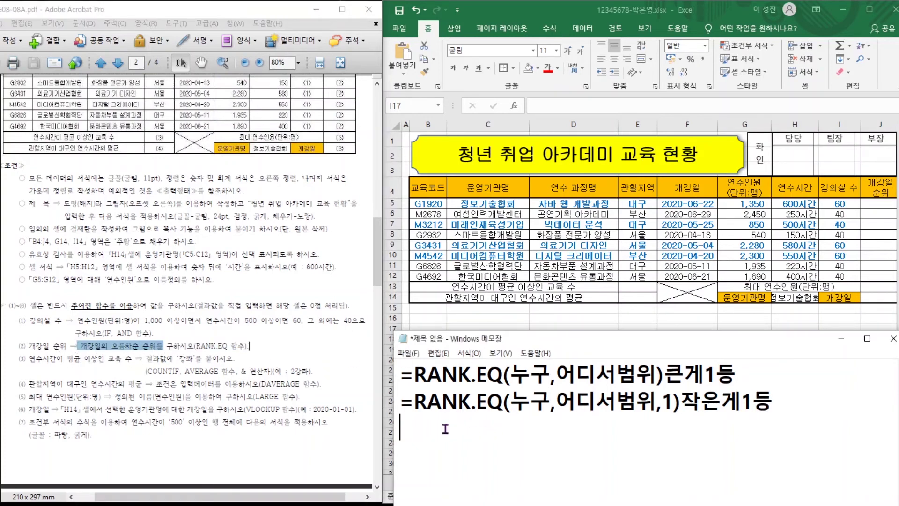
text(12345)
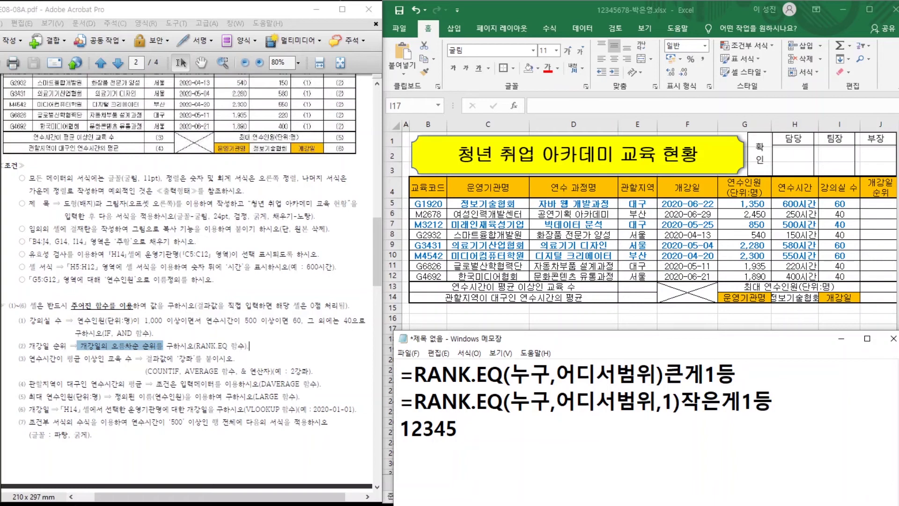
text(DHF)
key(BackSpace)
key(BackSpace)
key(BackSpace)
key(Caps_Lock)
text(올)
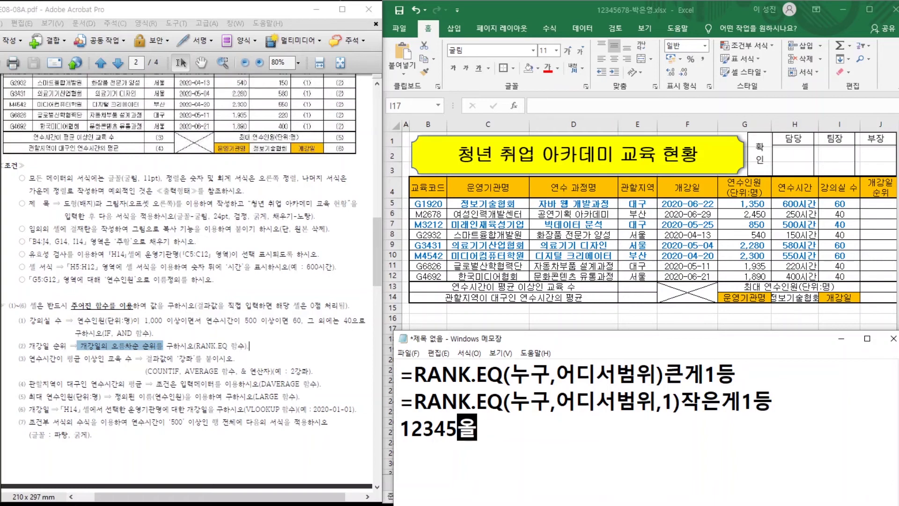
text(름차운)
key(BackSpace)
key(BackSpace)
key(BackSpace)
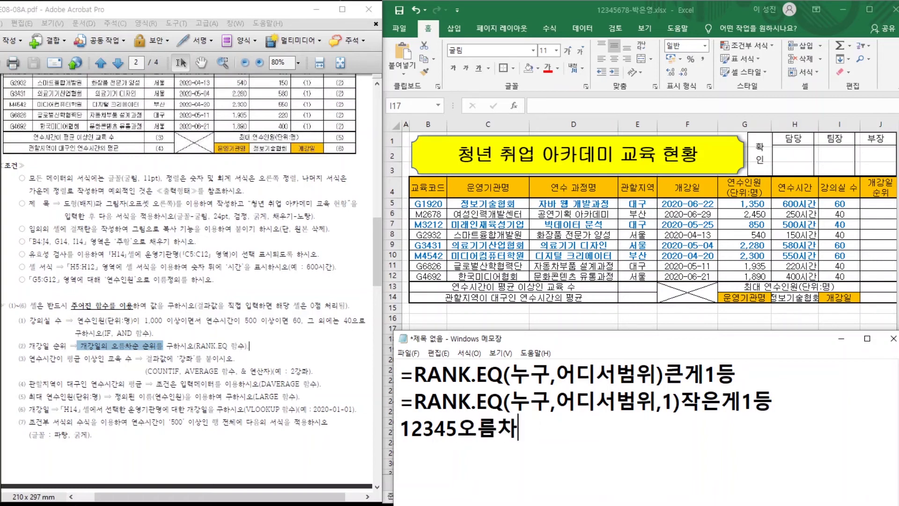
text(순)
key(Return)
text(54321)
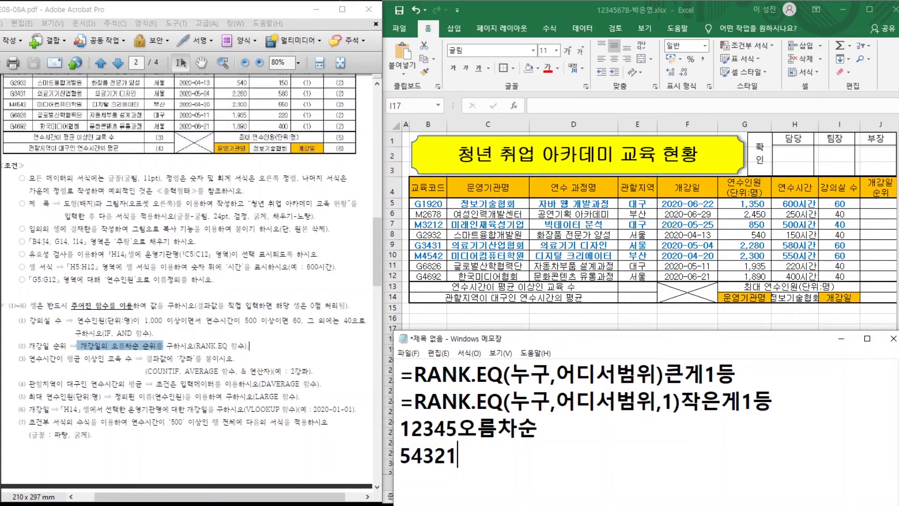
text(SO)
key(BackSpace)
key(BackSpace)
key(Hangul)
text(내림)
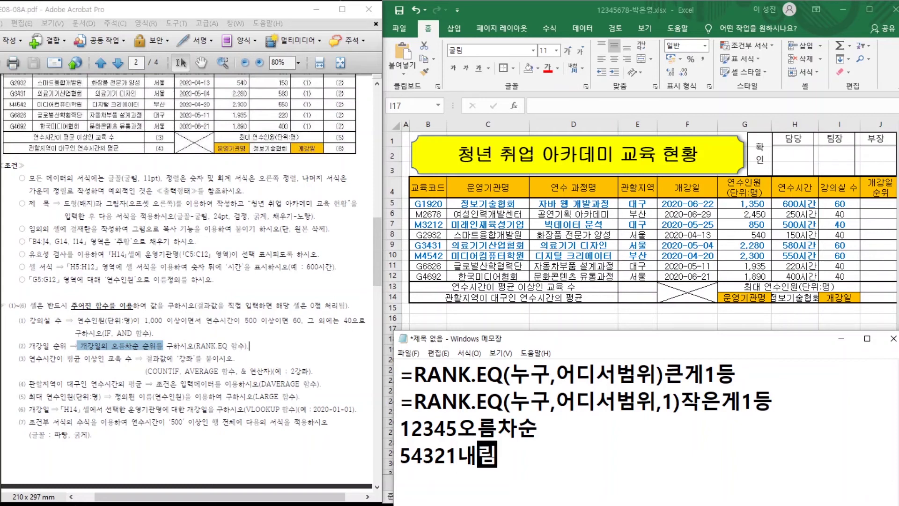
text(차순)
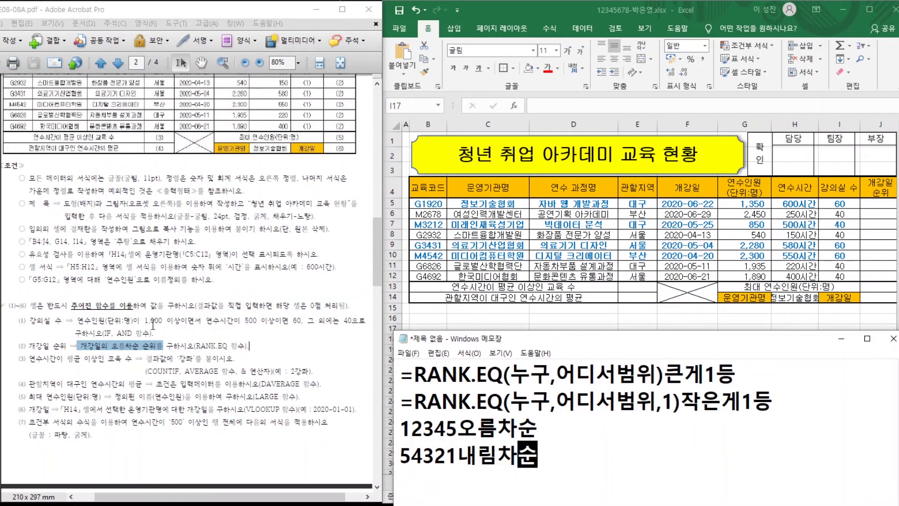
Match the task's 오름차순 requirement to the ascending RANK.EQ example line in the notes.
drag(111, 349, 145, 349)
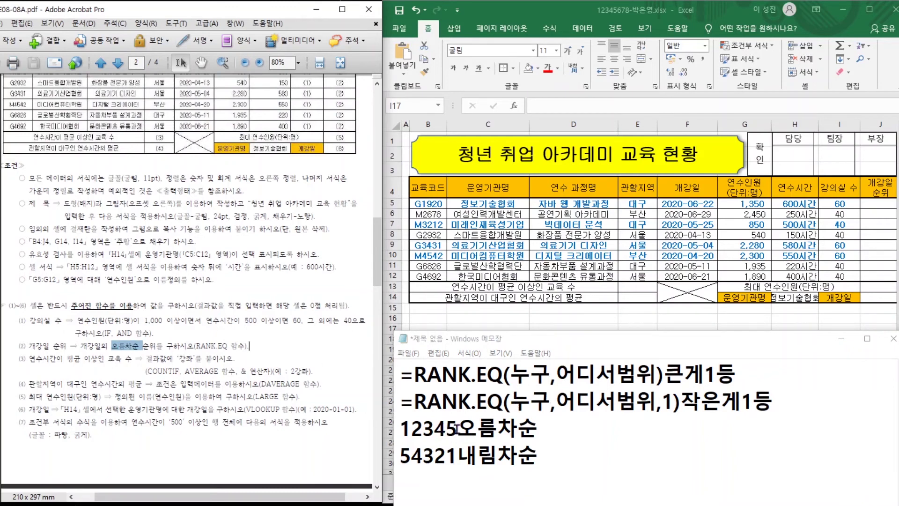
click(457, 428)
drag(401, 429, 459, 429)
click(476, 427)
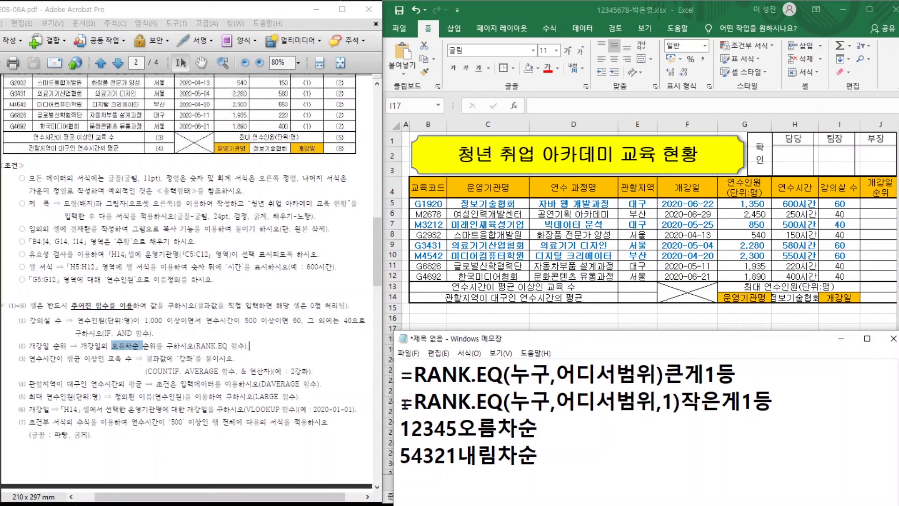
drag(402, 400, 775, 400)
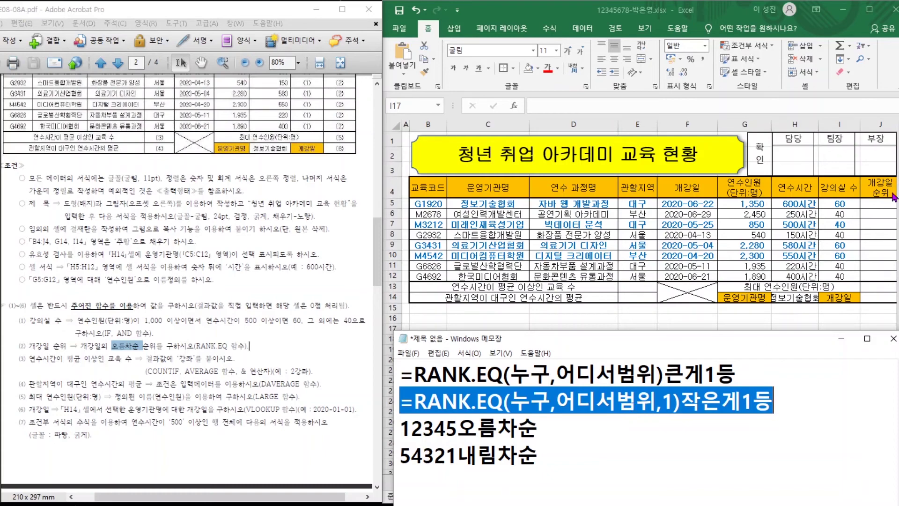
click(871, 204)
Enter =RANK.EQ(F5,$F$5:$F$12,1) in J5 to rank the start date in ascending order.
click(872, 203)
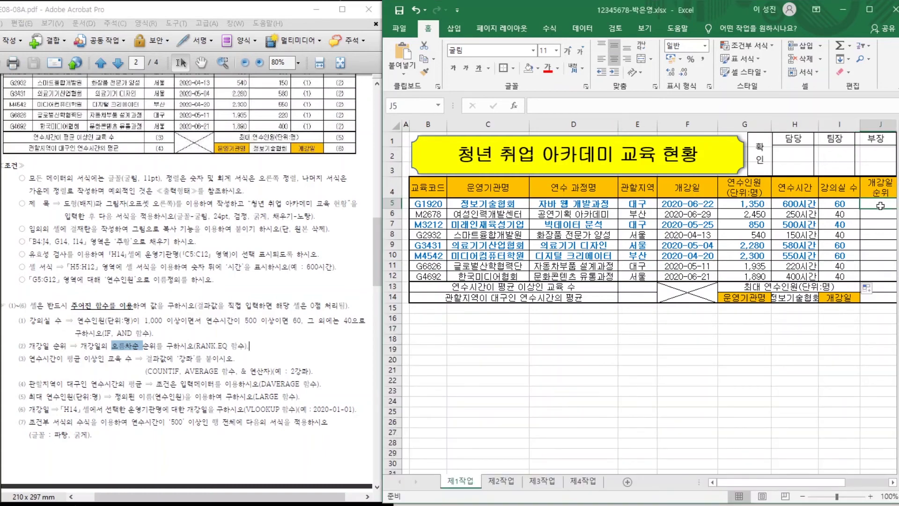
text(=)
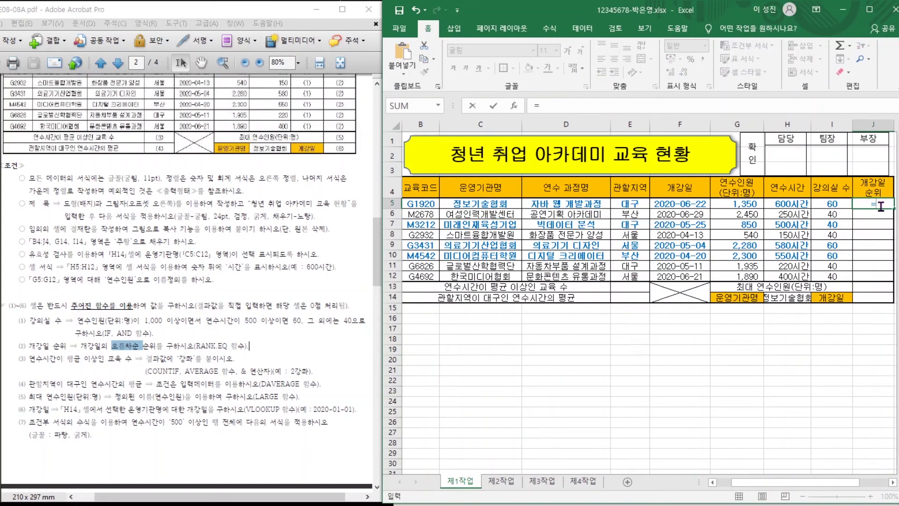
text(R)
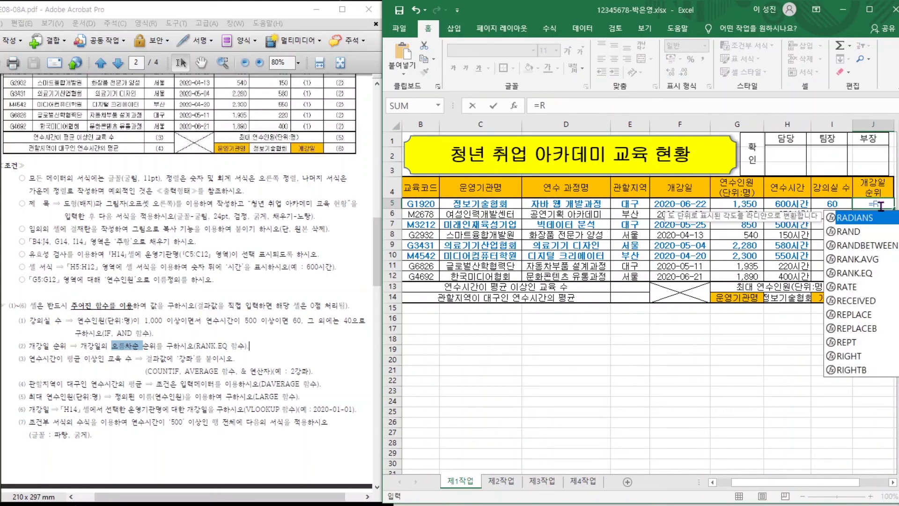
double_click(854, 273)
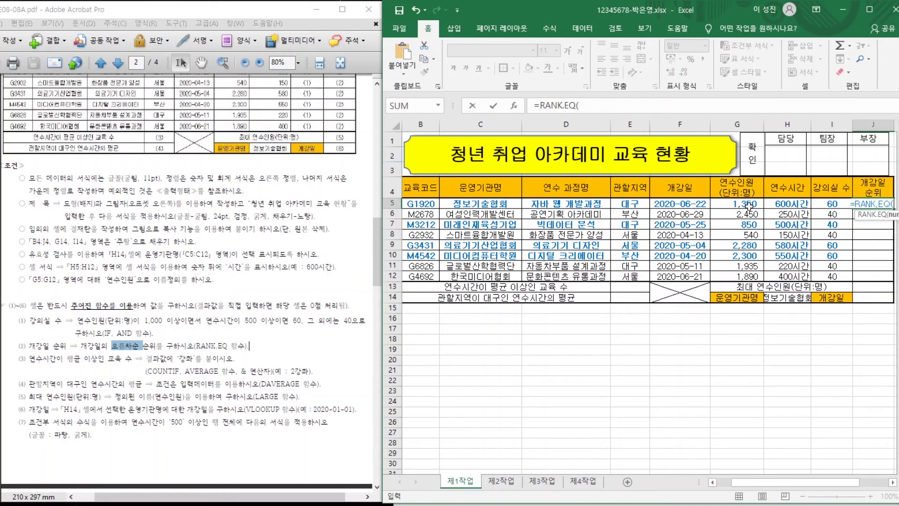
click(676, 205)
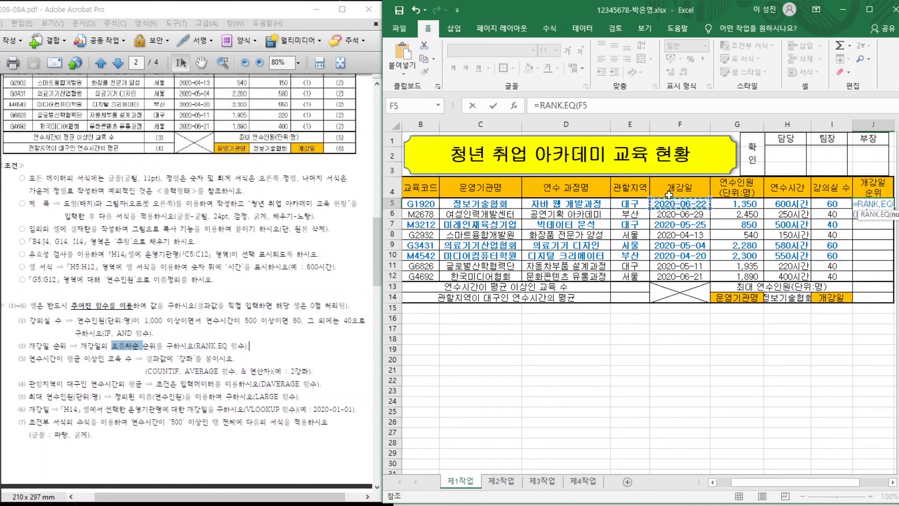
text(,)
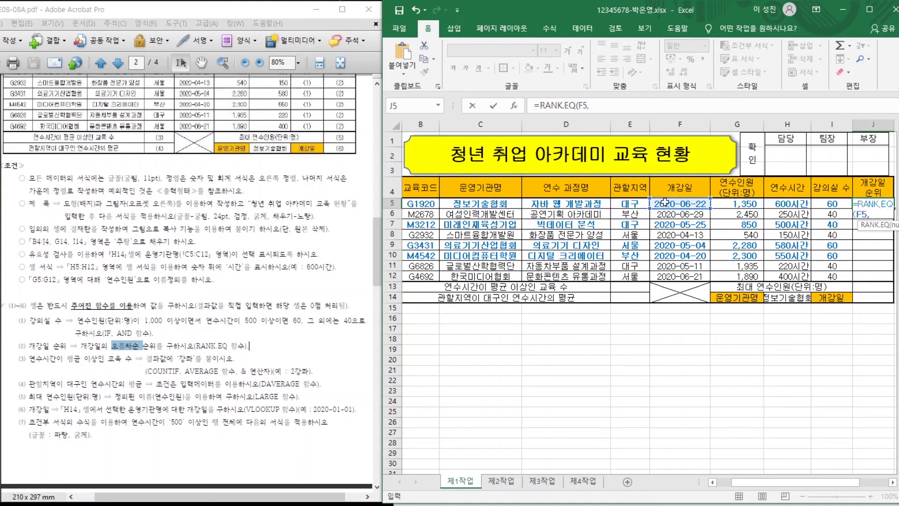
drag(668, 205, 666, 276)
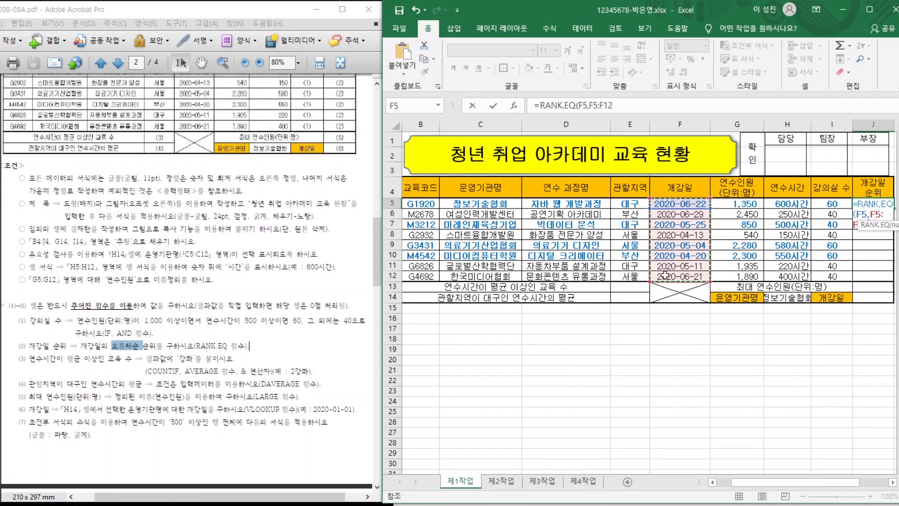
key(F4)
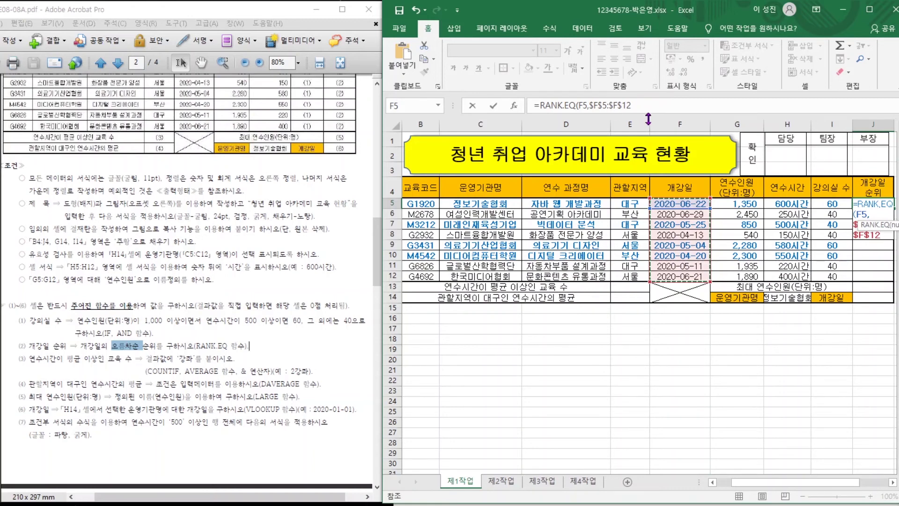
text(,)
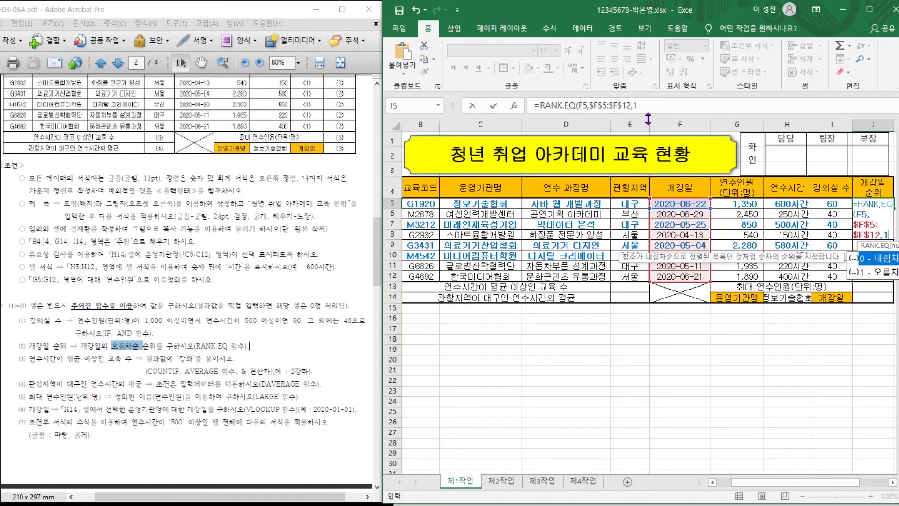
text(1))
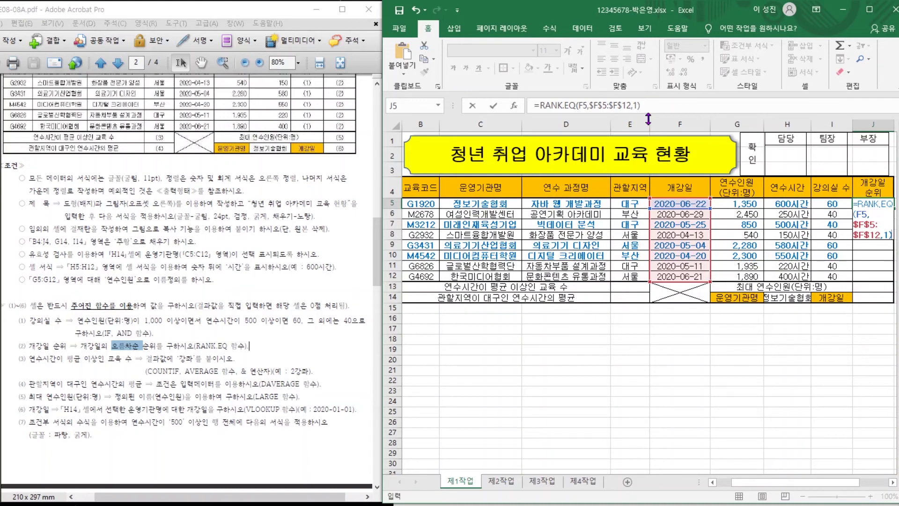
key(Return)
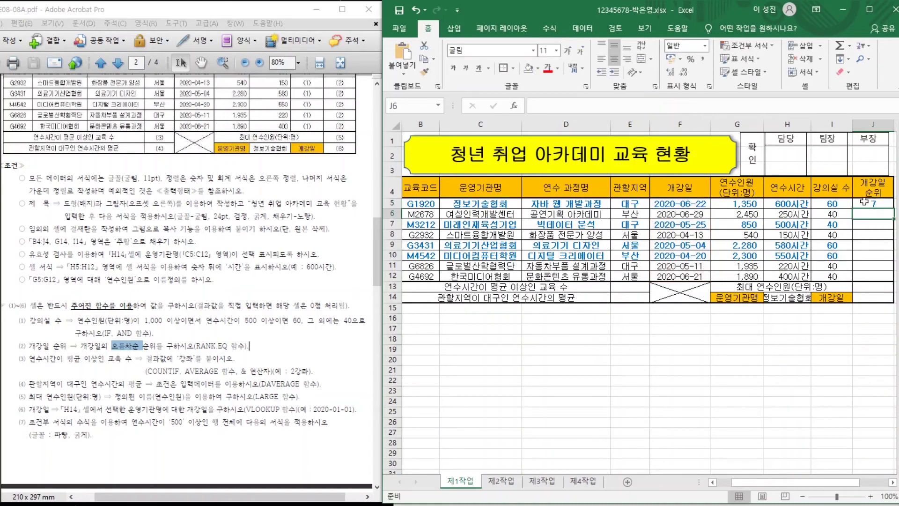
Fill J5's rank formula down to J12 without formatting, giving ranks 7, 8, 5, 1, 3, 2, 4, 6.
click(871, 204)
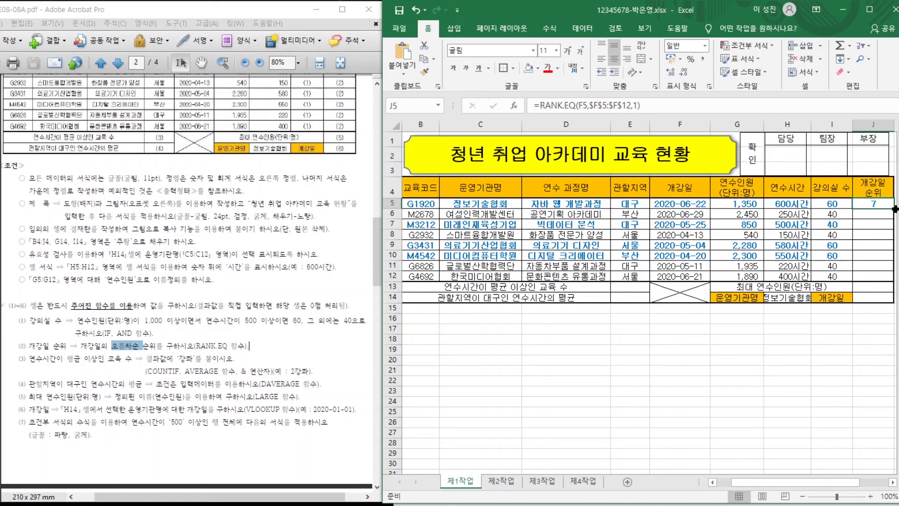
drag(895, 209, 891, 280)
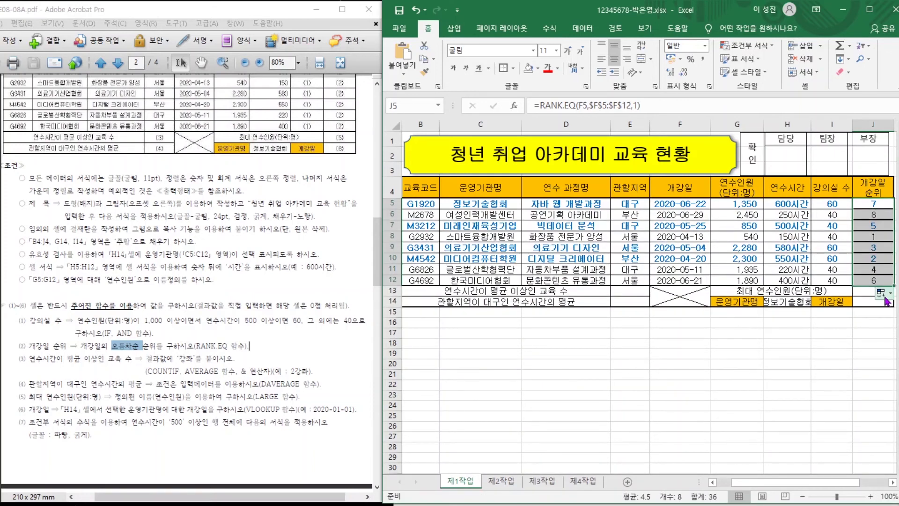
click(882, 293)
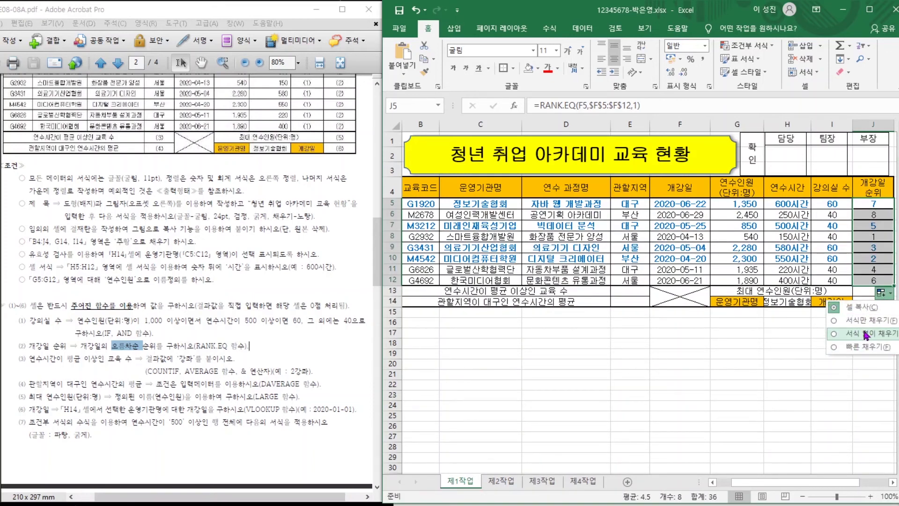
click(866, 333)
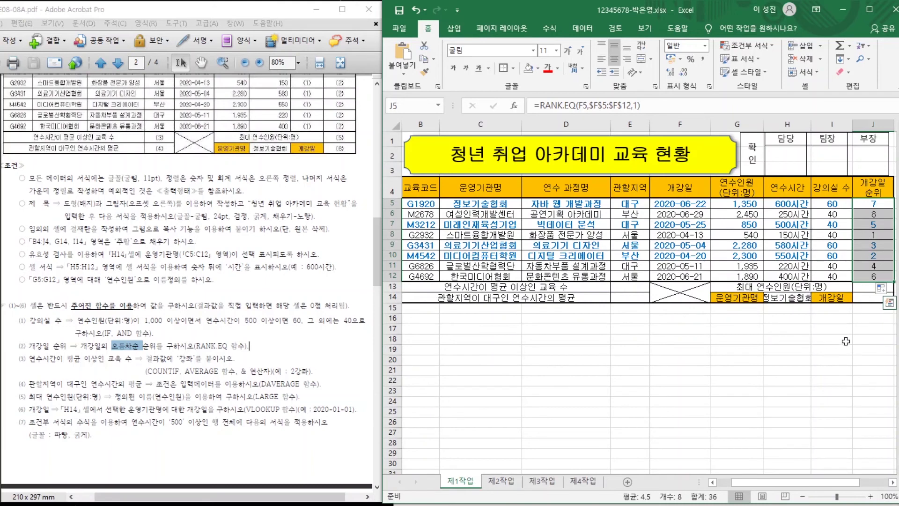
click(835, 357)
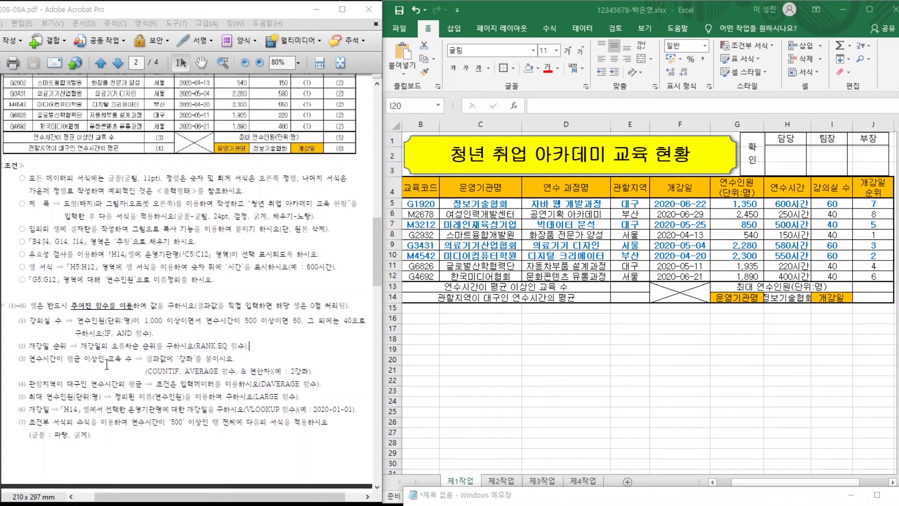
In Notepad, note the COUNTIF syntax =COUNTIF(조건범위,조건).
drag(29, 359, 217, 370)
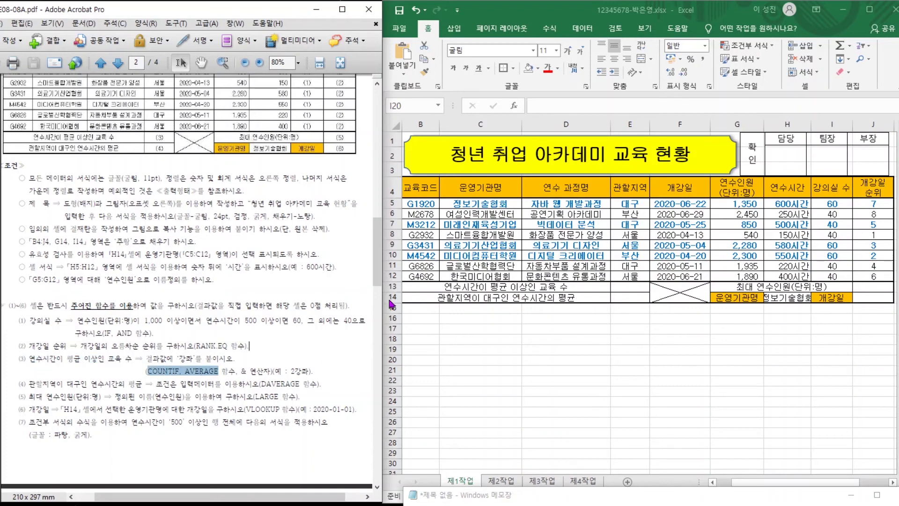
drag(597, 499, 591, 335)
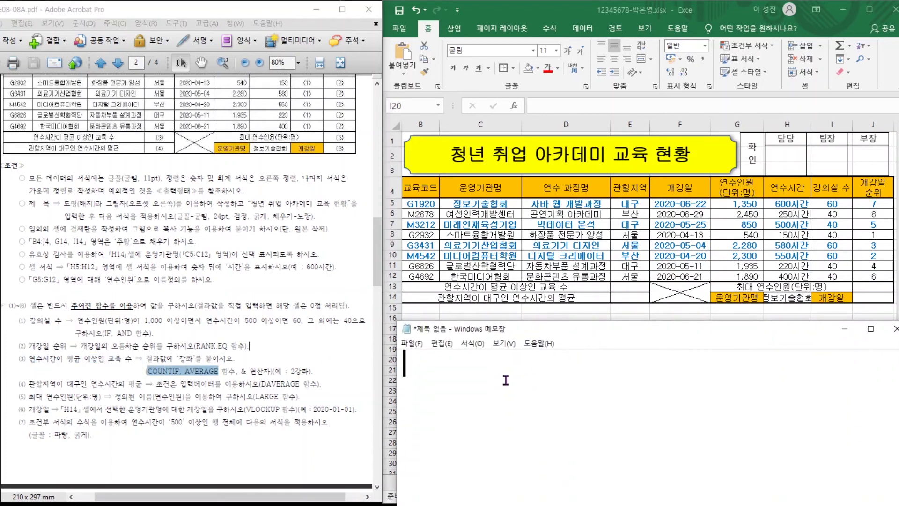
text(=ㅊ)
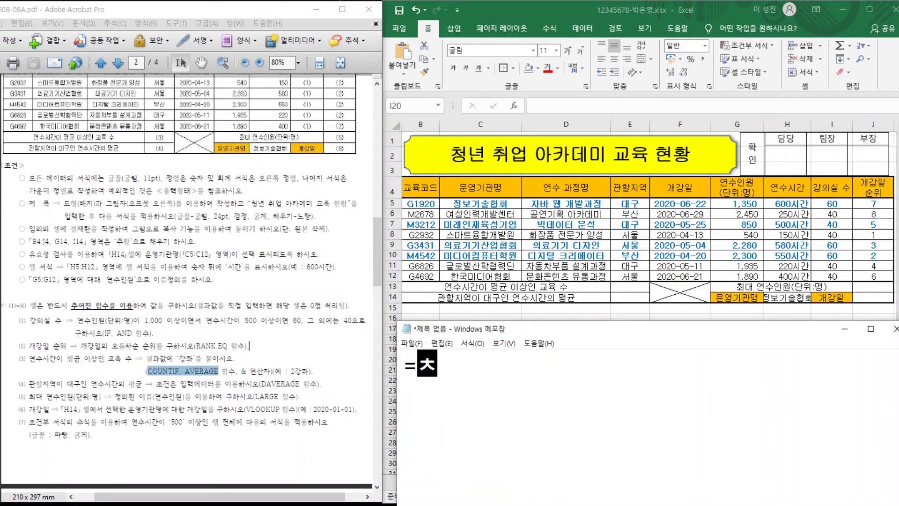
key(BackSpace)
key(Hangul)
text(COUNTIF)
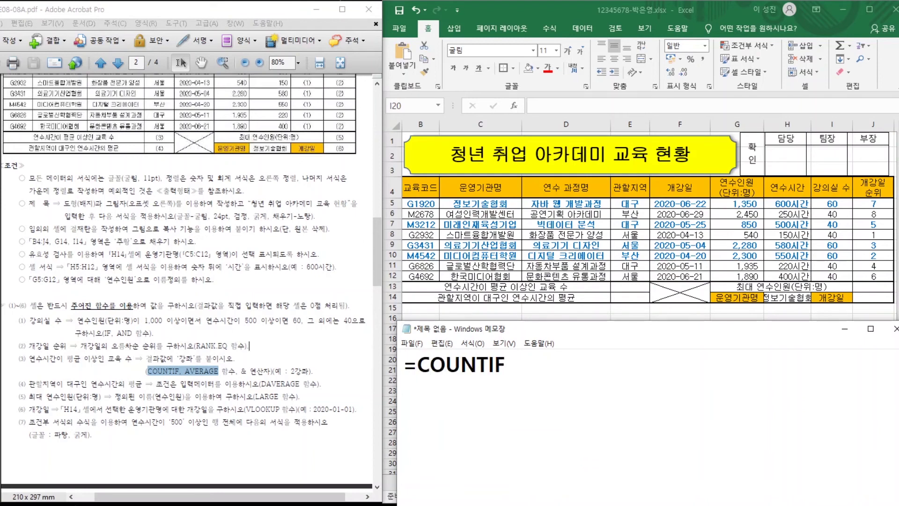
text((WHR)
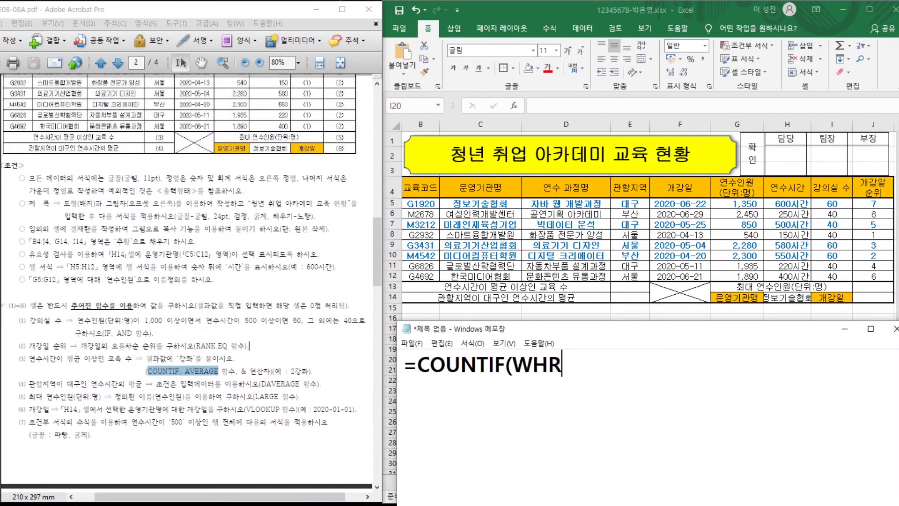
key(BackSpace)
key(BackSpace)
key(BackSpace)
key(BackSpace)
text(()
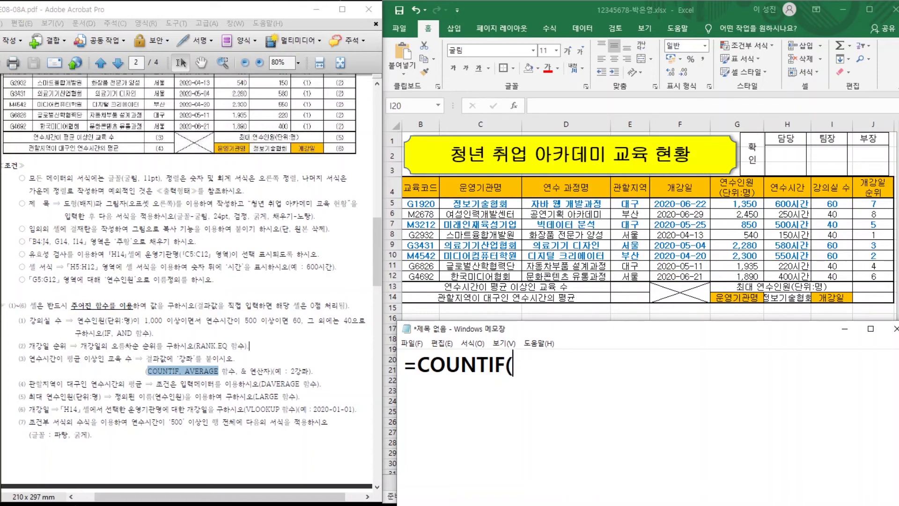
text(조건범위,)
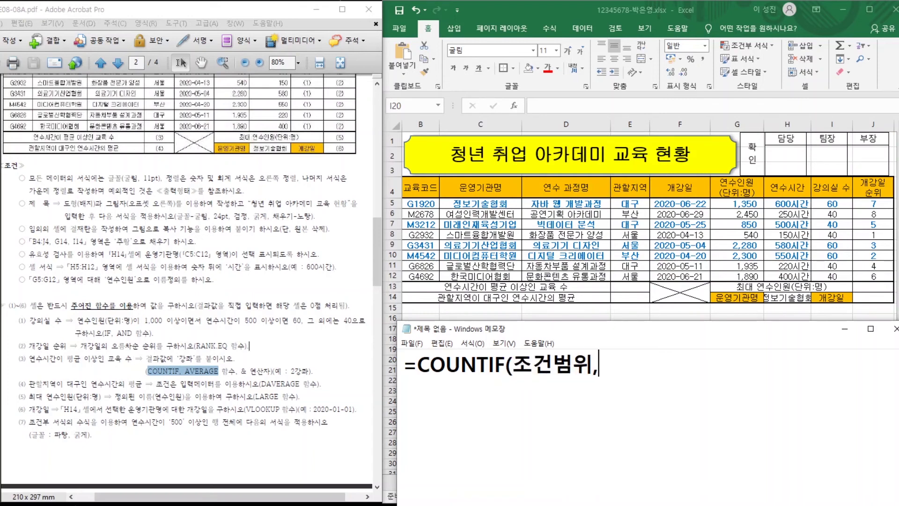
text(조건))
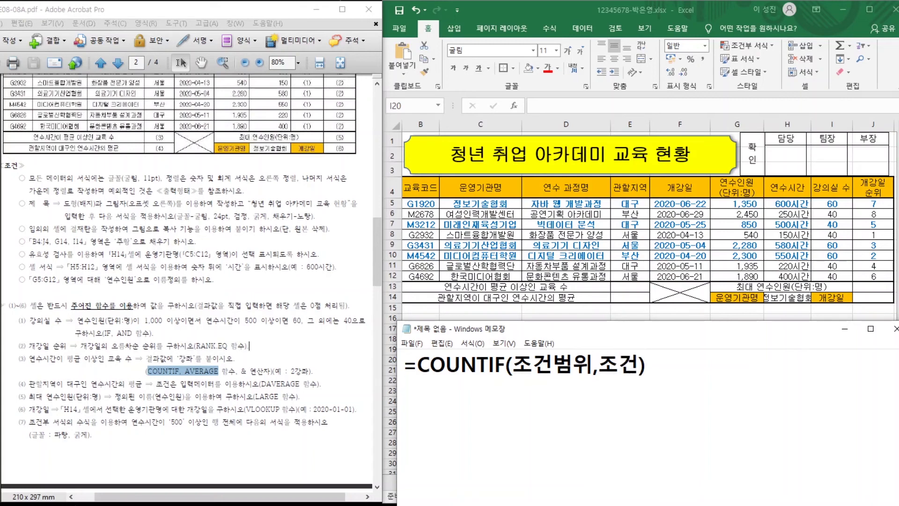
Add the AVERAGE syntax =AVERAGE(범위) on the next line.
key(Return)
text(=AVE)
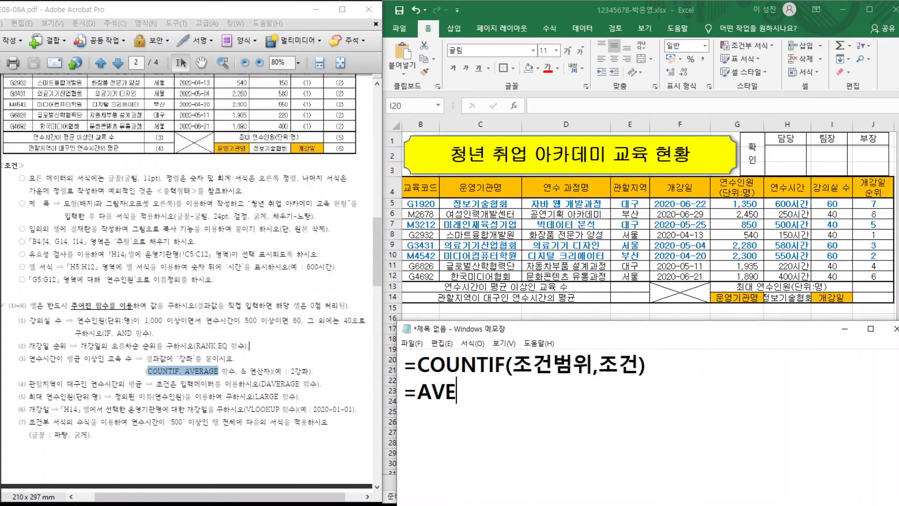
text(RAGE()
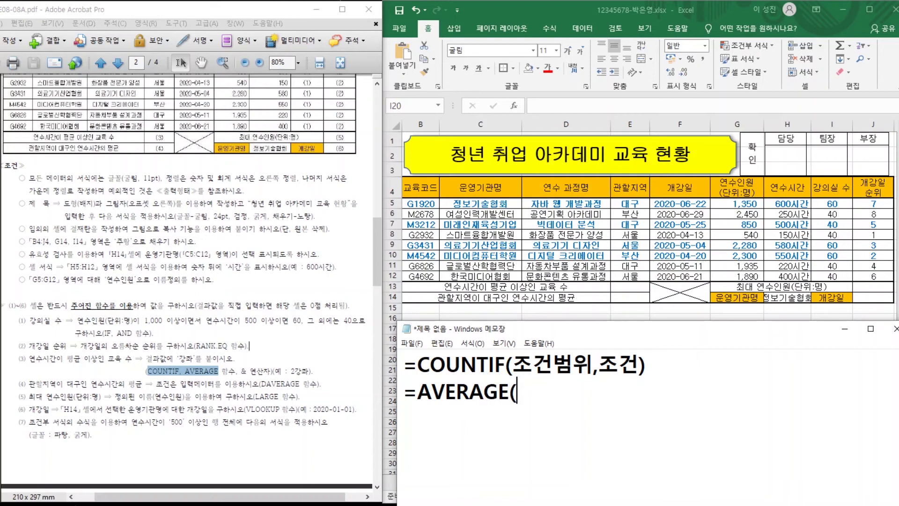
text(QJA)
key(BackSpace)
key(BackSpace)
key(BackSpace)
text(범위))
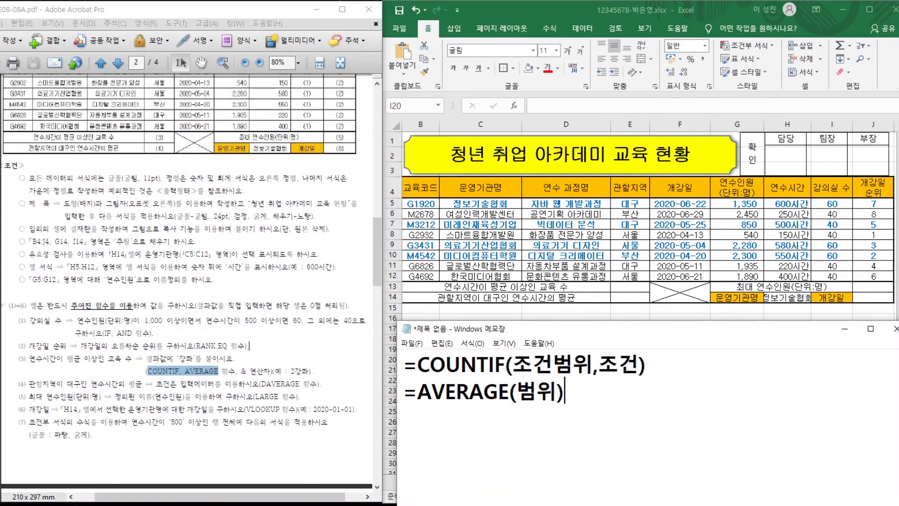
Start a third line drafting =COUNTIF(H5:H12, with typos corrected.
key(Return)
text(=COIUN)
key(BackSpace)
key(BackSpace)
key(BackSpace)
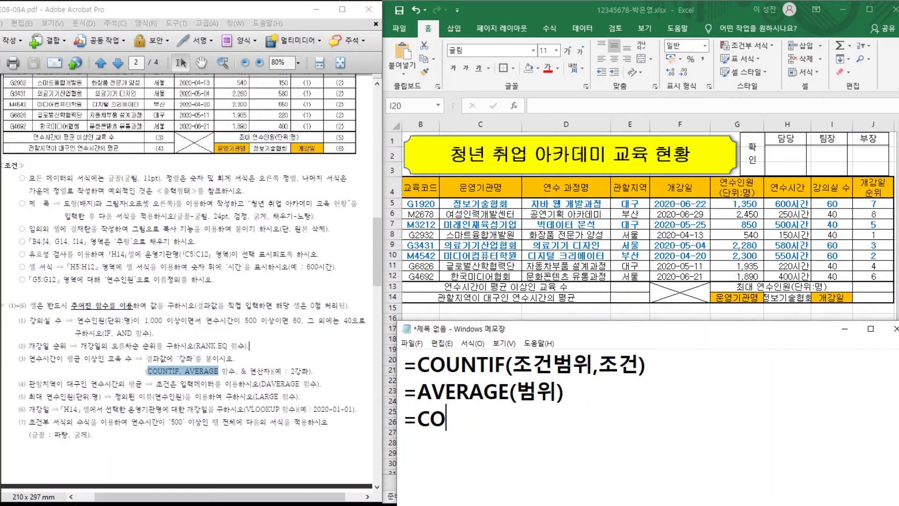
text(OUNTIF)
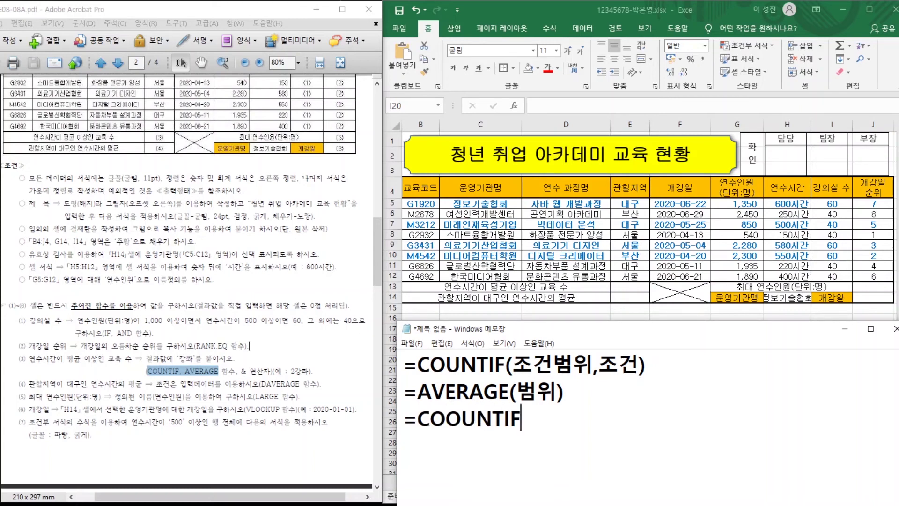
key(Left)
key(Left)
key(Left)
key(Left)
key(Left)
key(Left)
key(Delete)
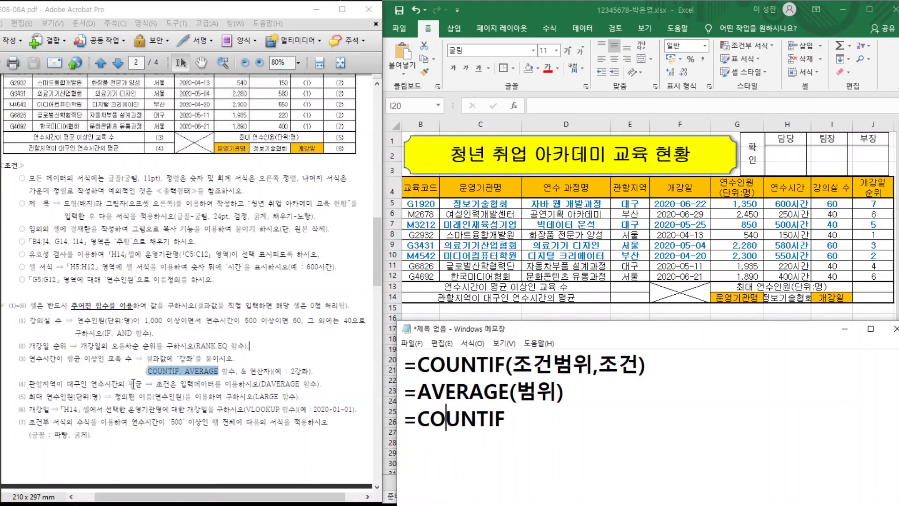
click(513, 416)
text(()
text(H5:H12,)
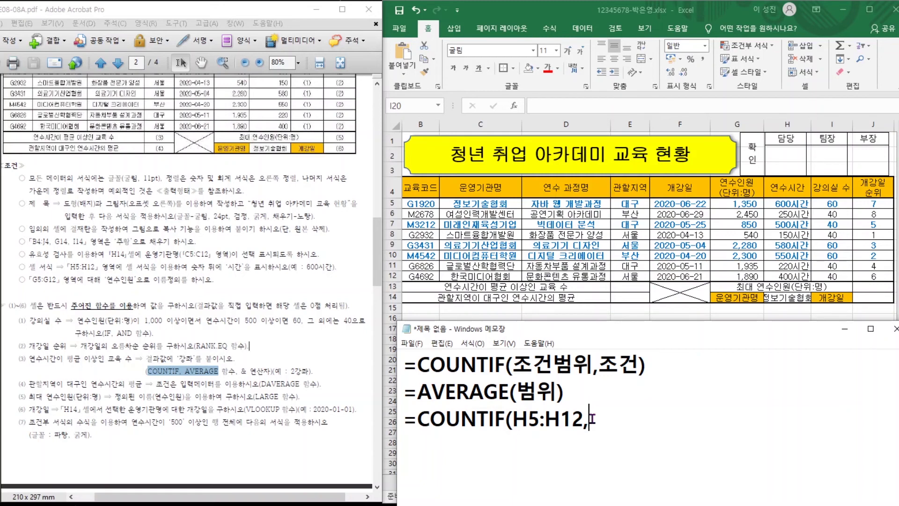
Complete the Notepad line as =COUNTIF(H5:H12,">="&AVERAGE(H5:H12))&"강좌" and copy it.
text(>=AVER)
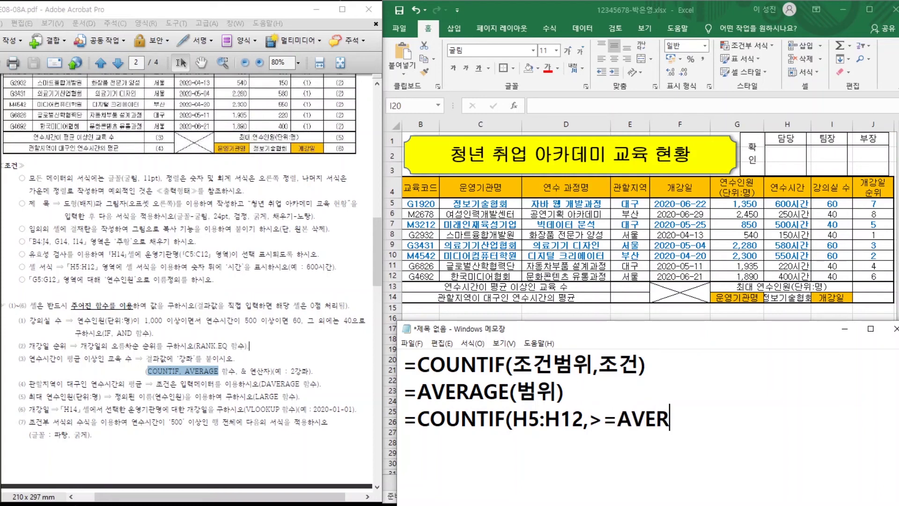
text(AGE()
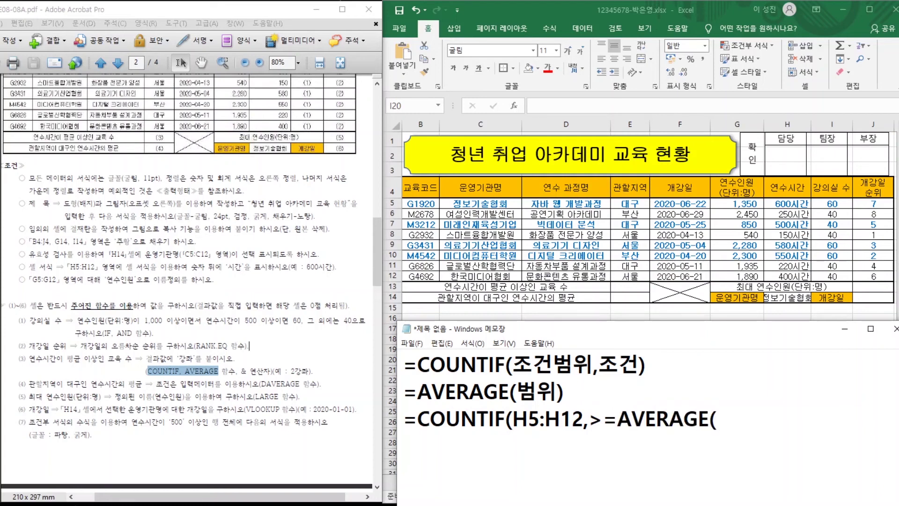
text(H5:H12))
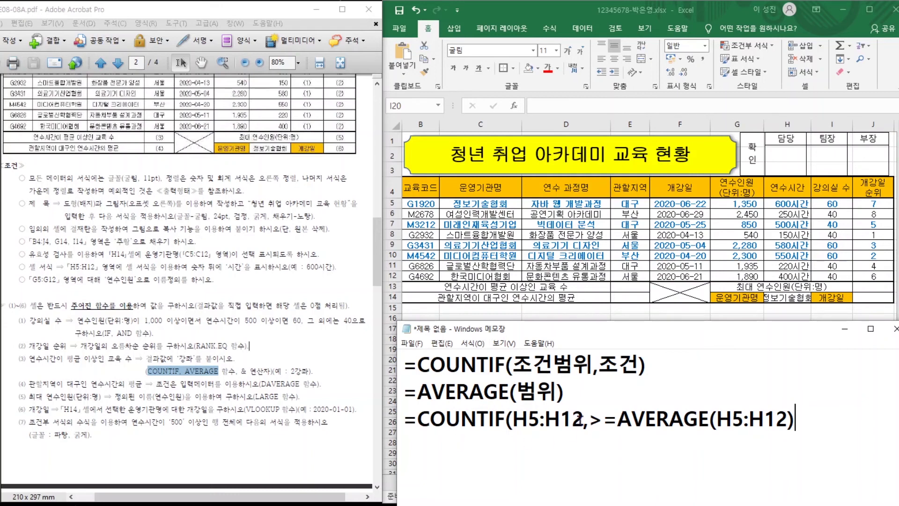
click(617, 420)
key(Left)
key(Left)
text(")
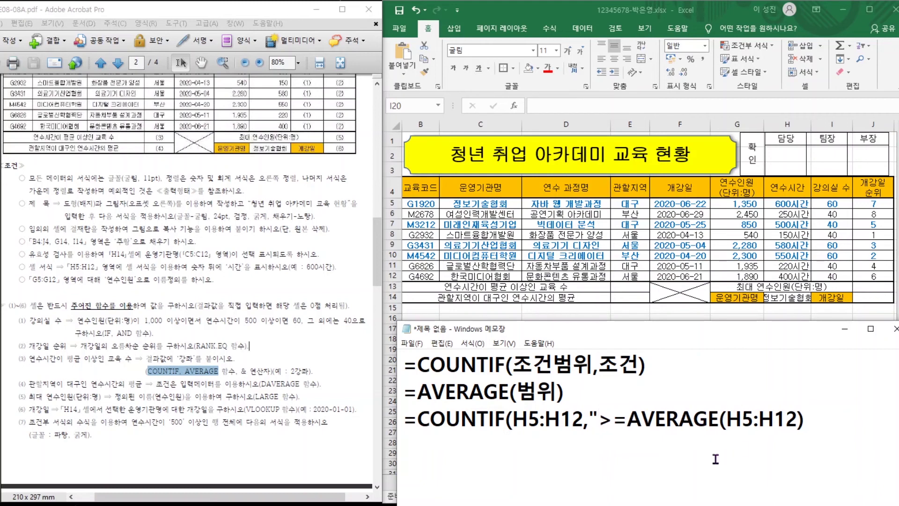
click(627, 418)
text(")
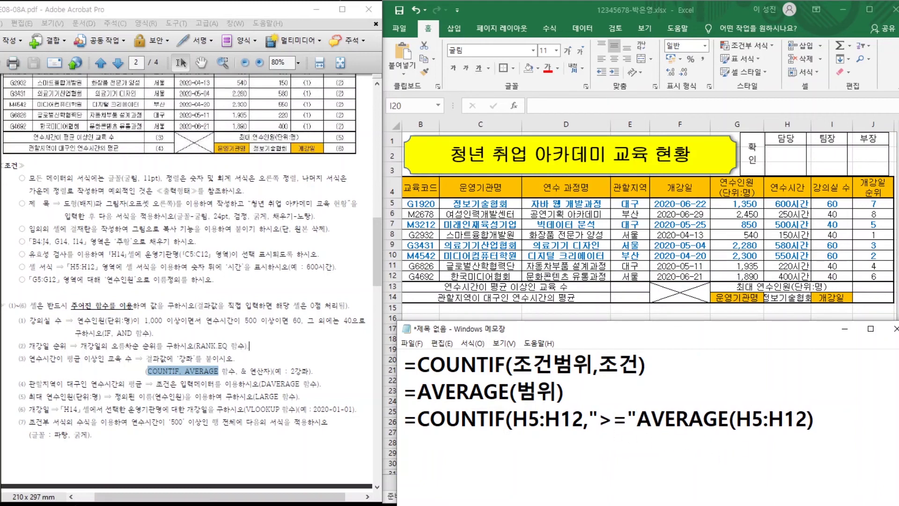
text(&)
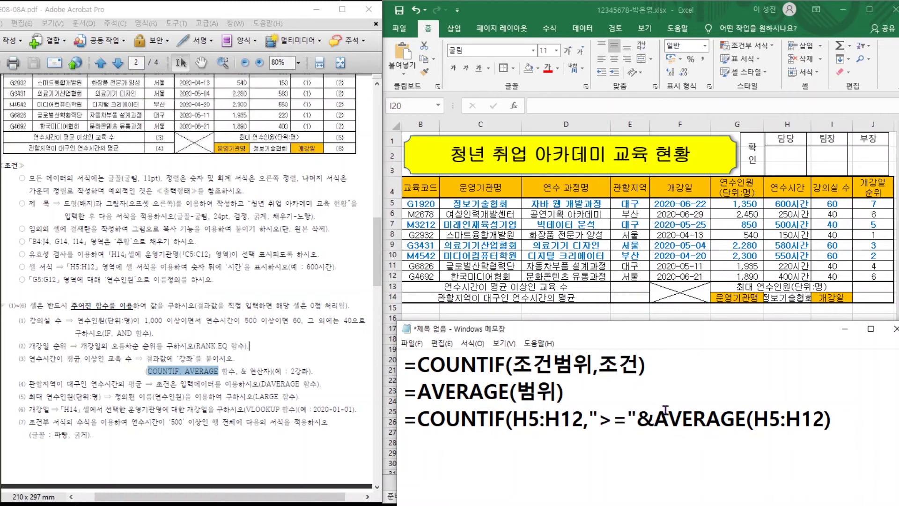
click(836, 422)
text())
text(&")
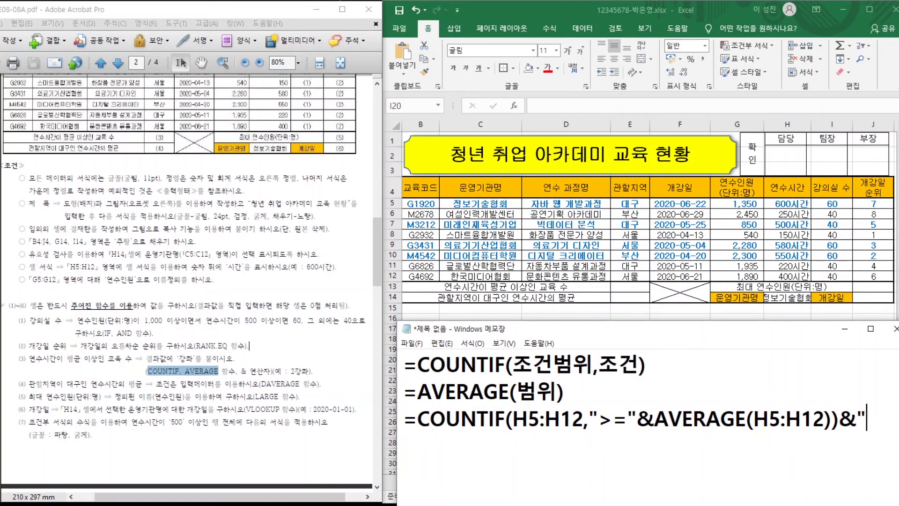
text(강좌")
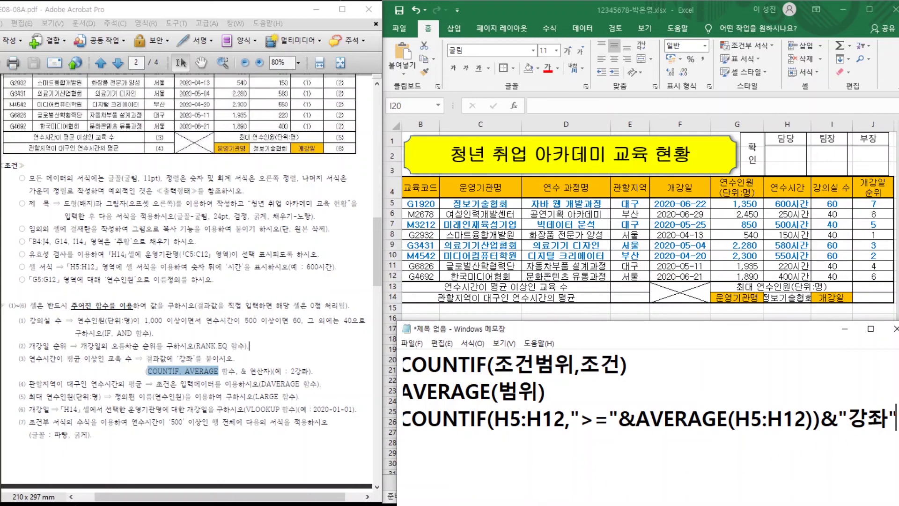
click(402, 505)
drag(404, 417, 897, 417)
key(ctrl+c)
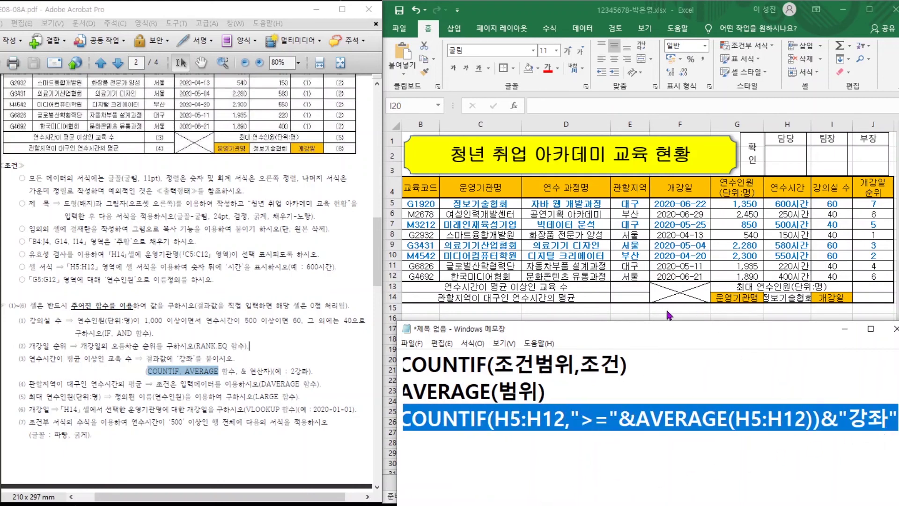
Paste the COUNTIF/AVERAGE formula into E13, check it, and commit it to show 4강좌.
click(617, 289)
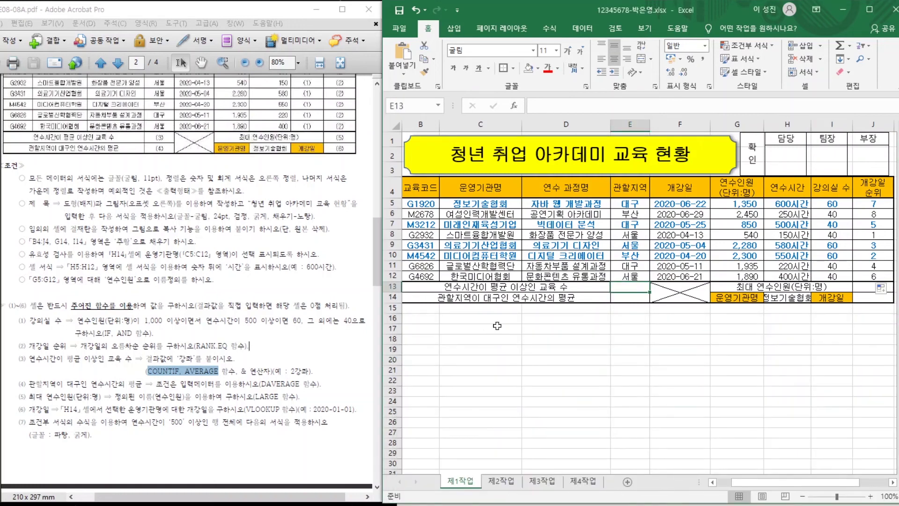
key(ctrl+v)
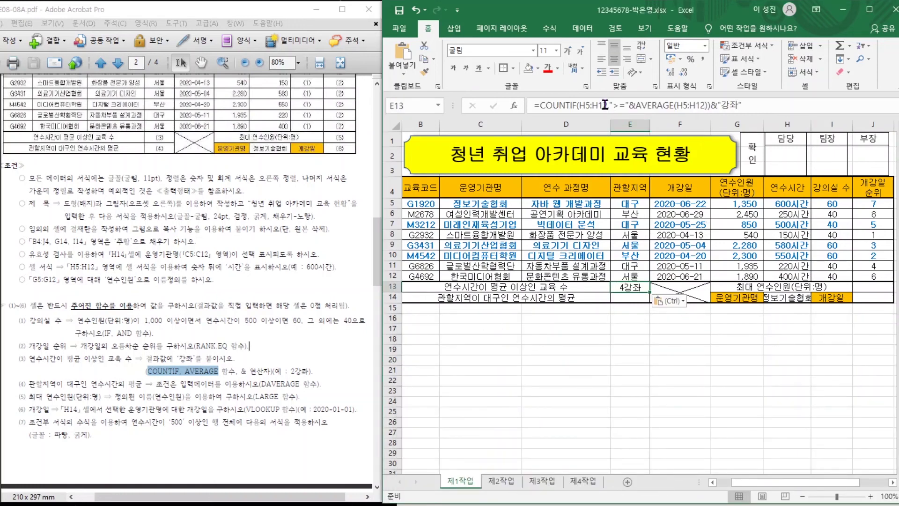
click(543, 105)
drag(543, 105, 577, 106)
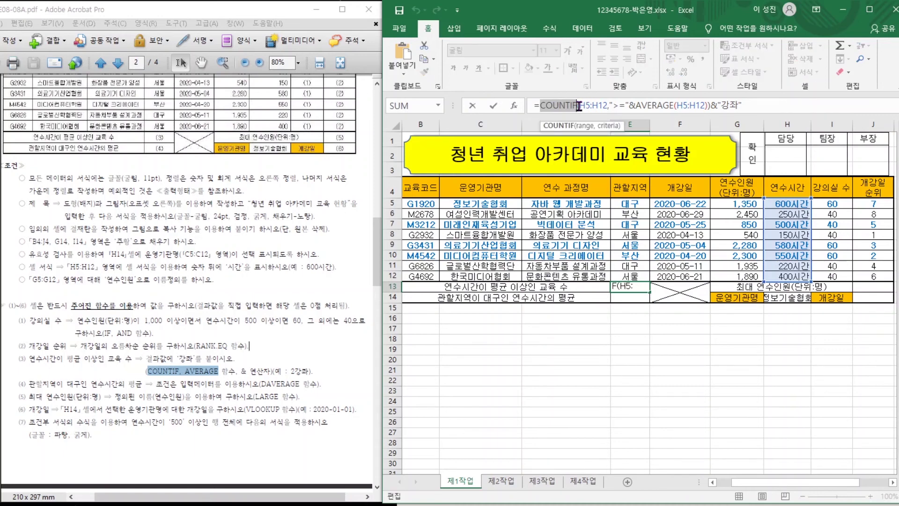
drag(585, 106, 746, 107)
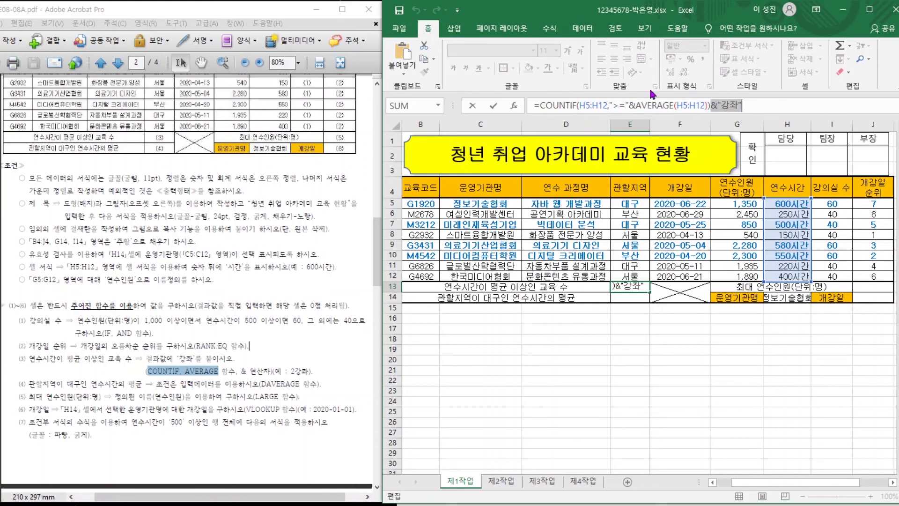
key(Return)
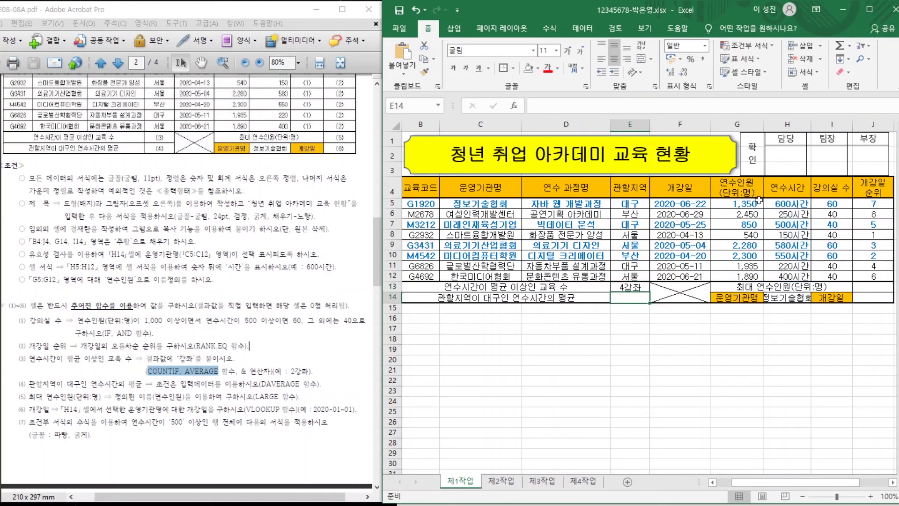
click(63, 380)
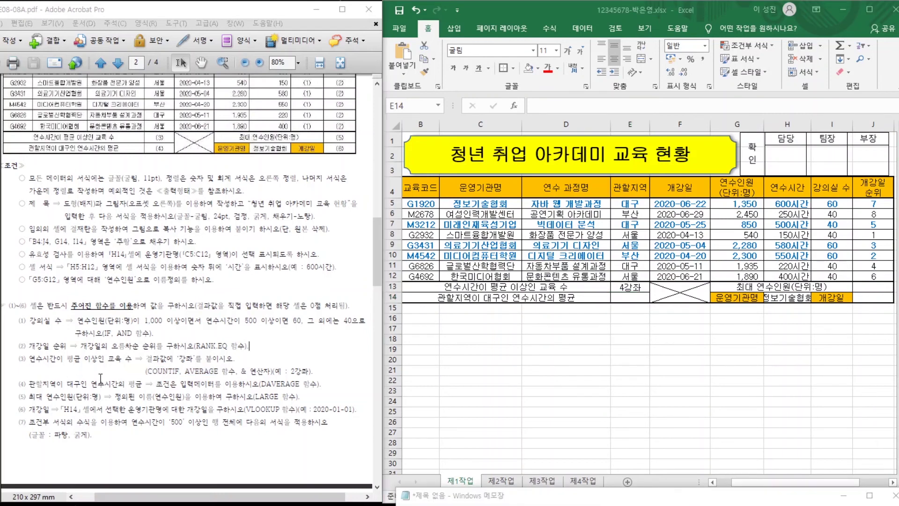
Review task (4) and note =DAVERAGE(표전체,계산열,제목을포함조건범위) in Notepad.
drag(29, 384, 141, 385)
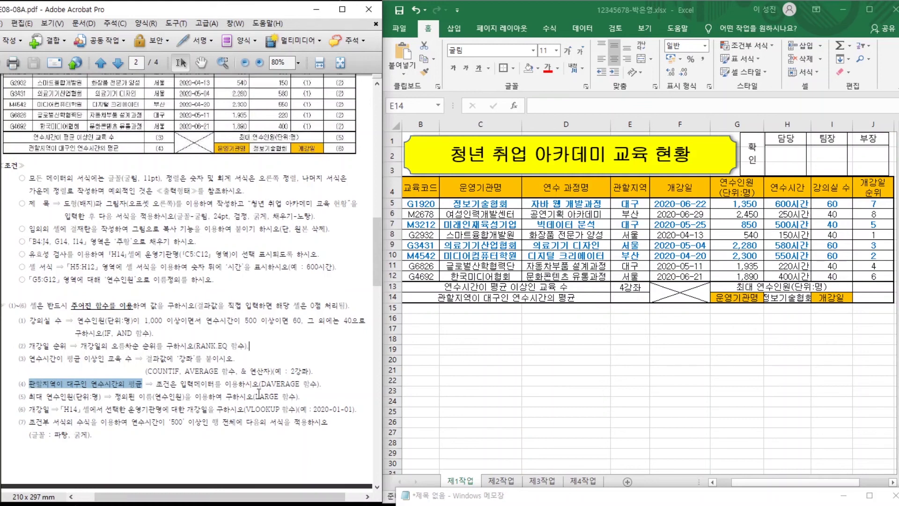
drag(259, 385, 304, 385)
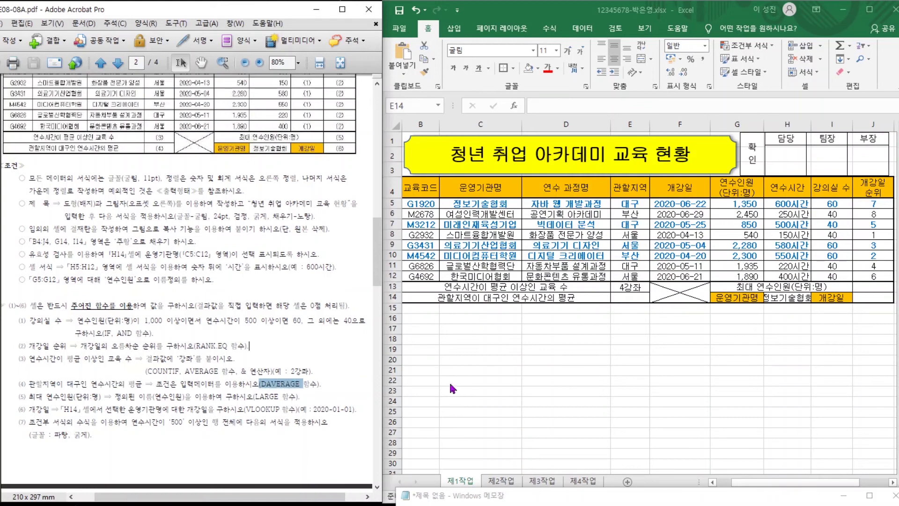
drag(575, 500, 584, 335)
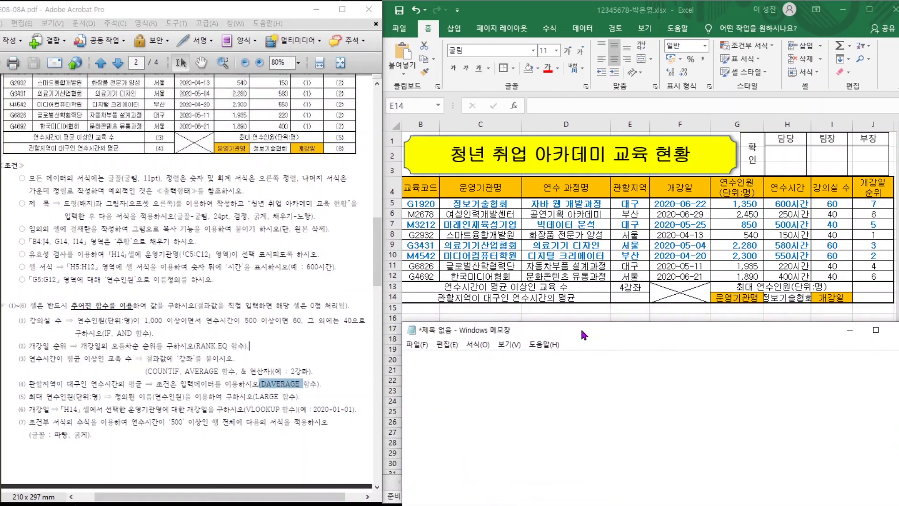
text(=DAVER)
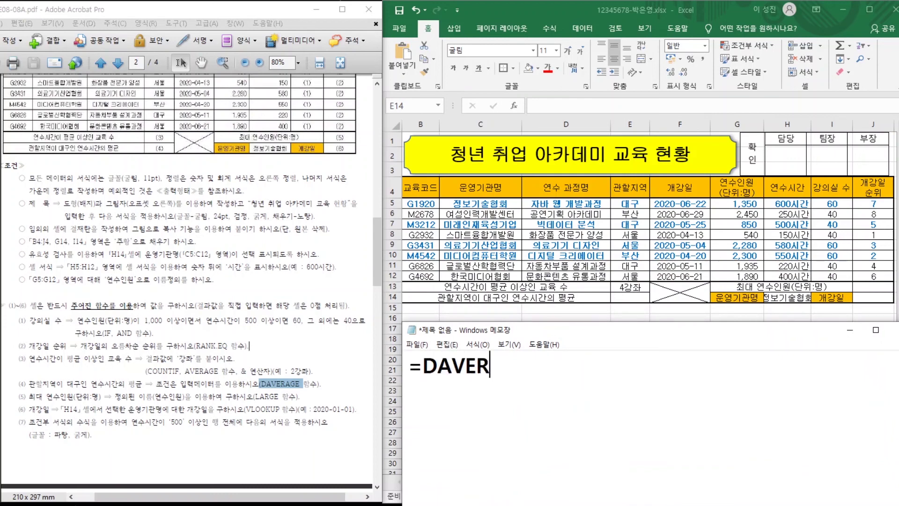
text(AGE)
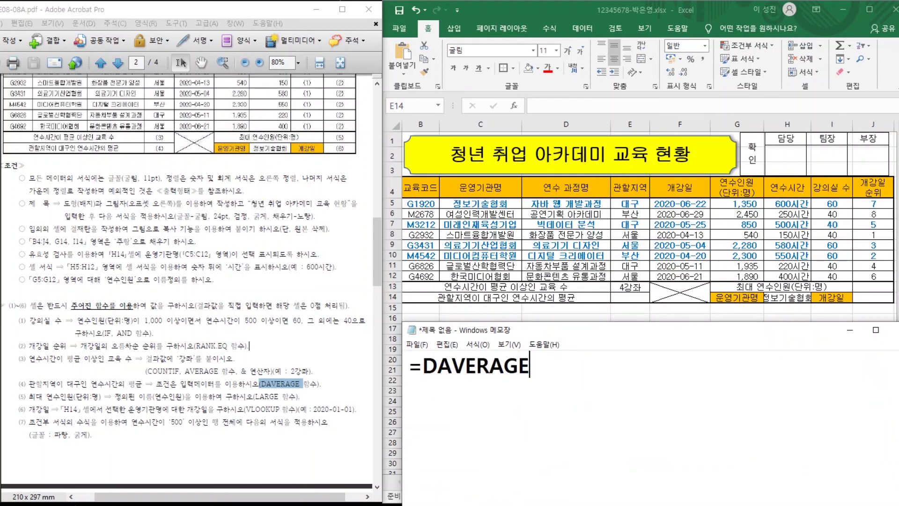
text(()
text(VY)
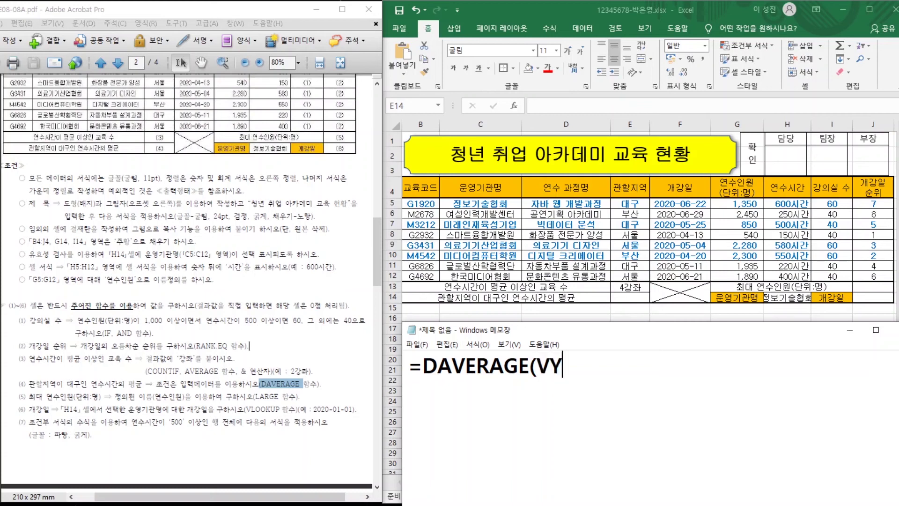
key(BackSpace)
key(BackSpace)
text(표전체,)
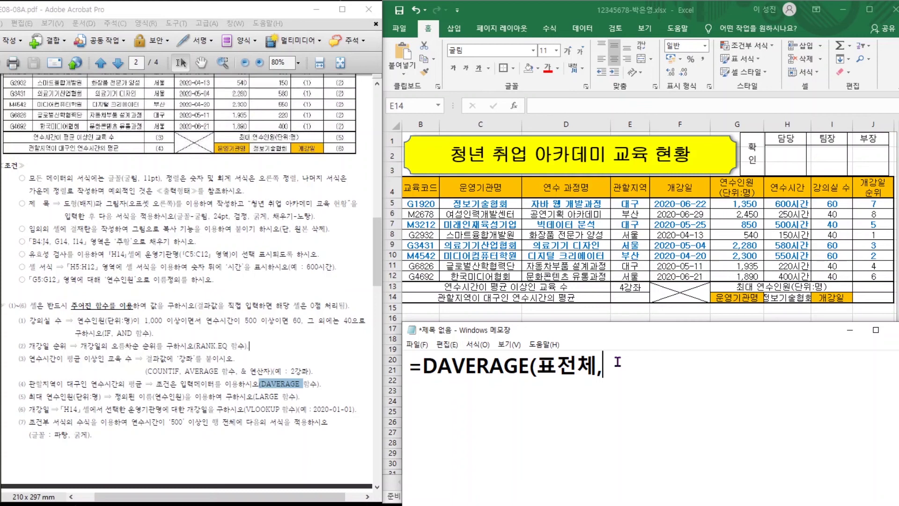
text(계산열,)
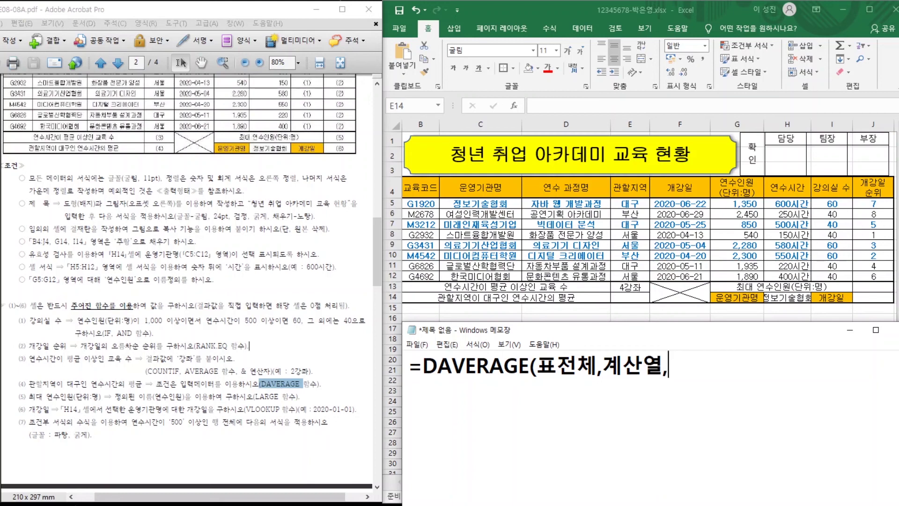
text(제목을폼)
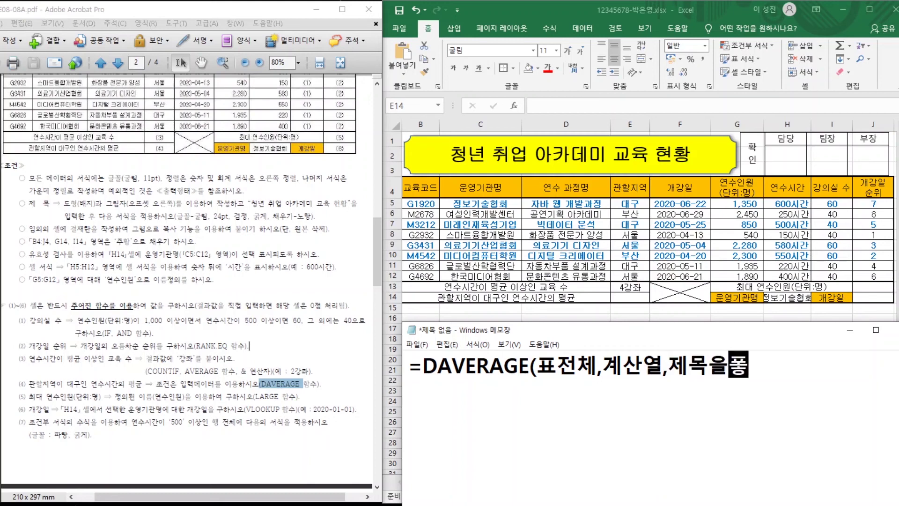
text(함조건)
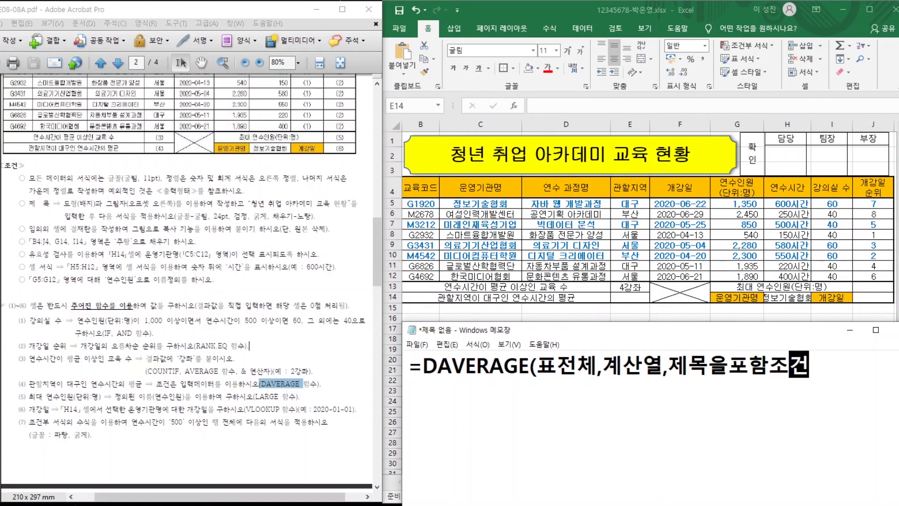
text(범위))
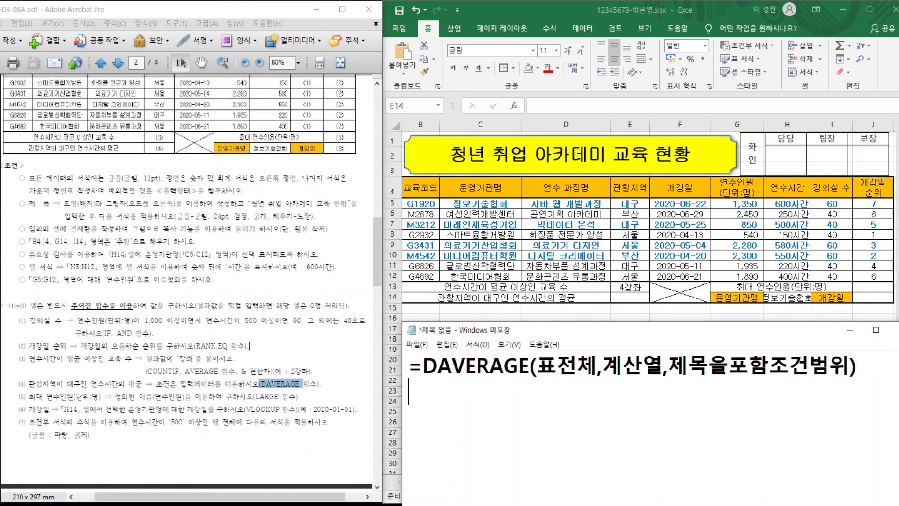
Enter =DAVERAGE(B4:J12,H4,E4:E5) in E14, giving 440 for the 대구 courses.
click(619, 298)
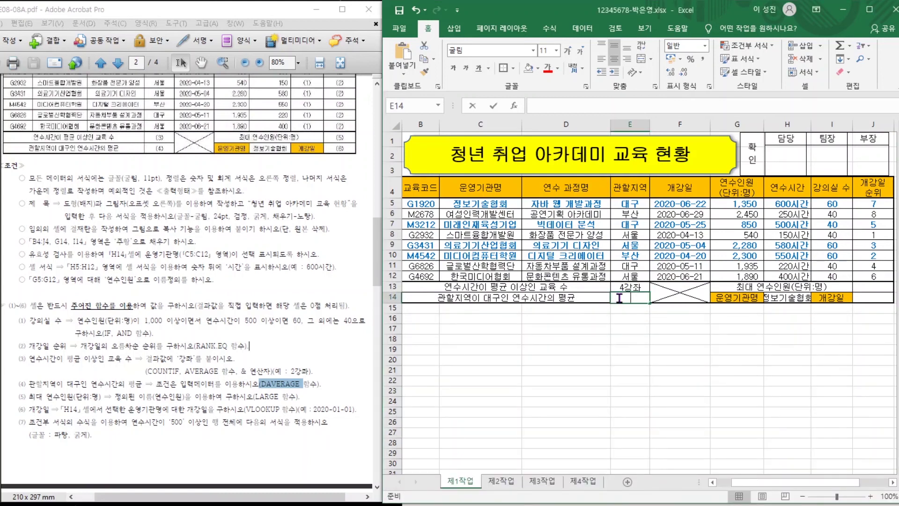
double_click(619, 298)
text(=D)
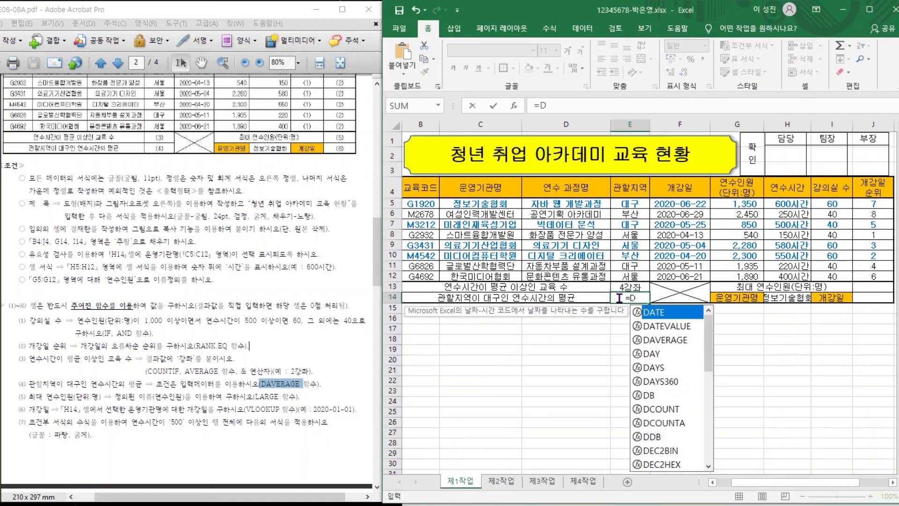
double_click(651, 340)
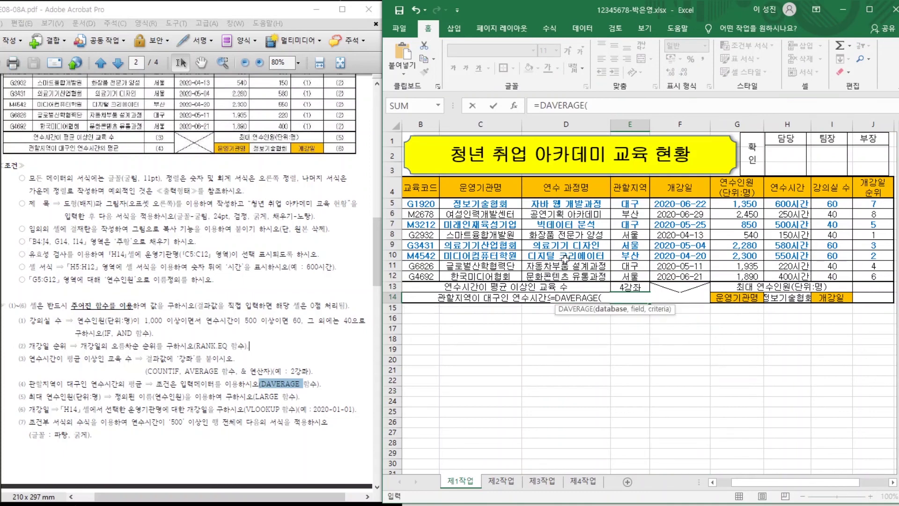
drag(412, 184, 880, 270)
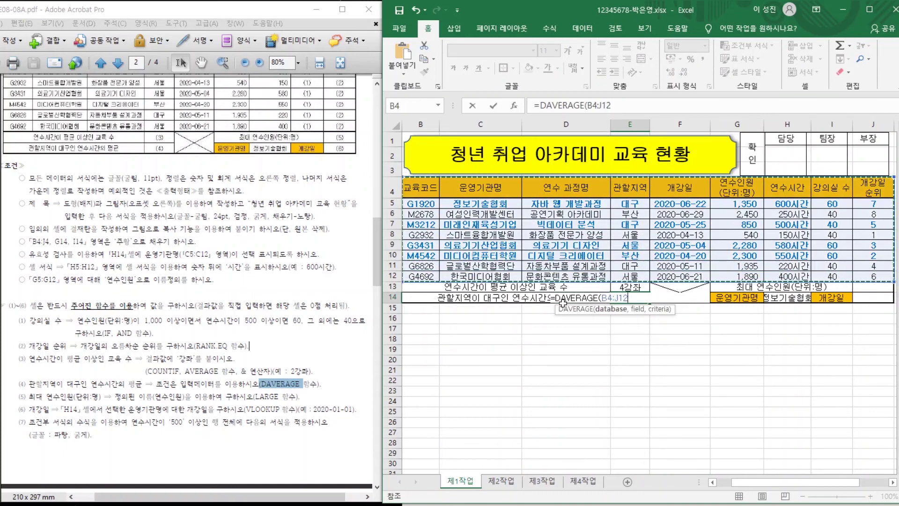
text(,)
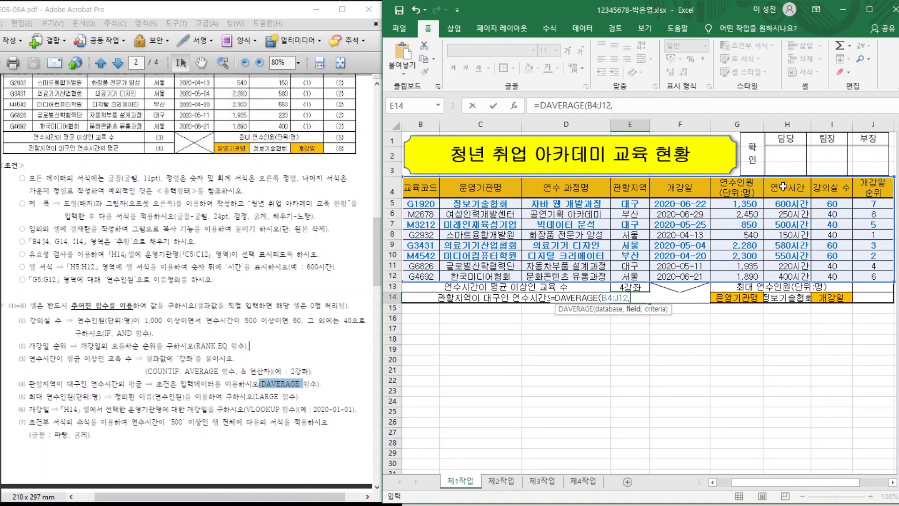
click(783, 187)
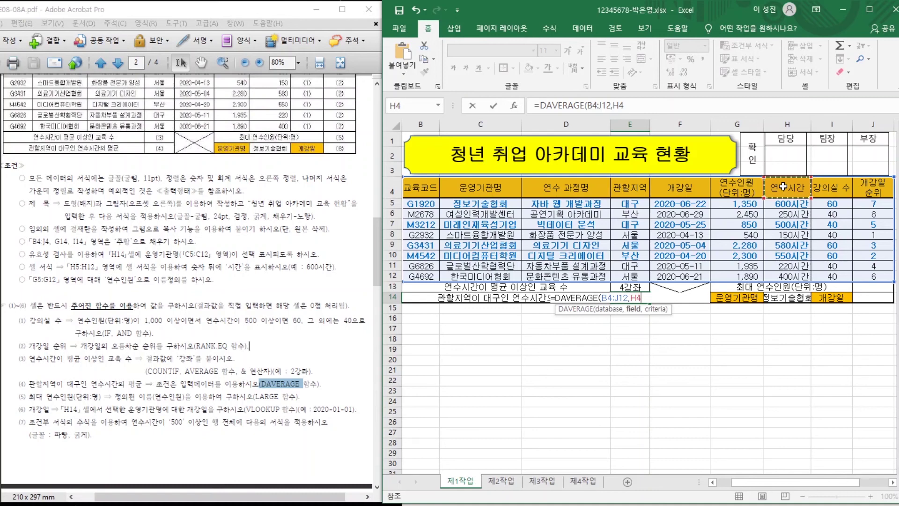
text(,)
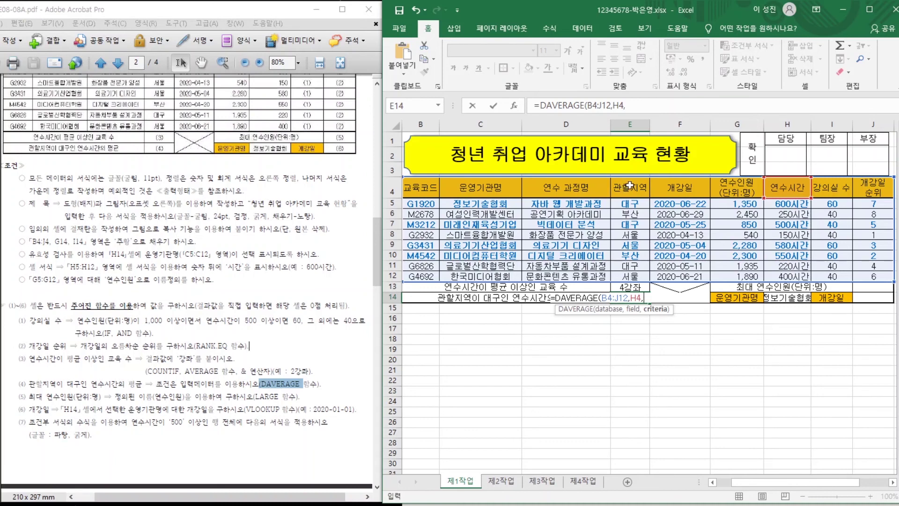
drag(630, 185, 623, 202)
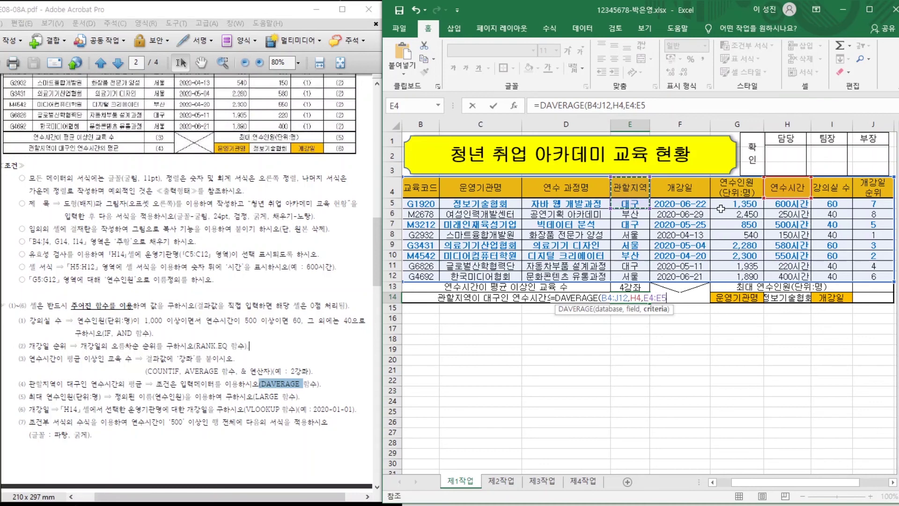
key(Return)
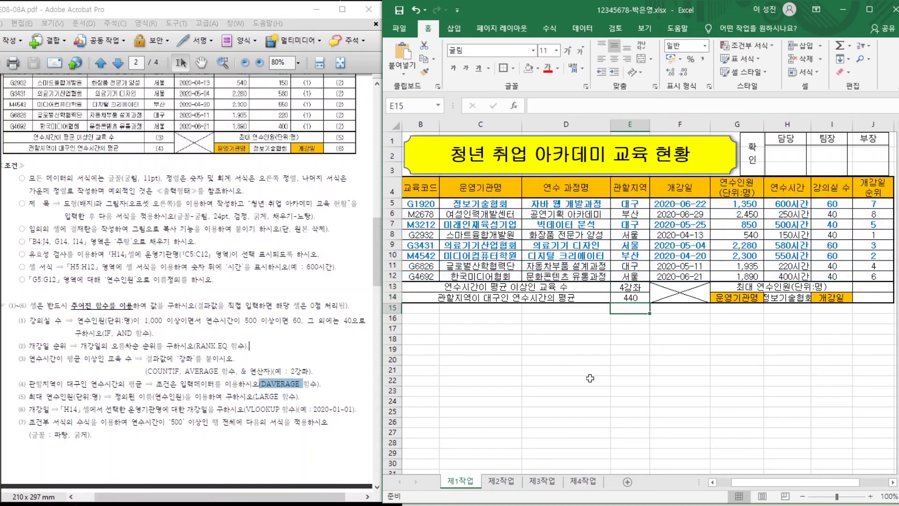
click(584, 360)
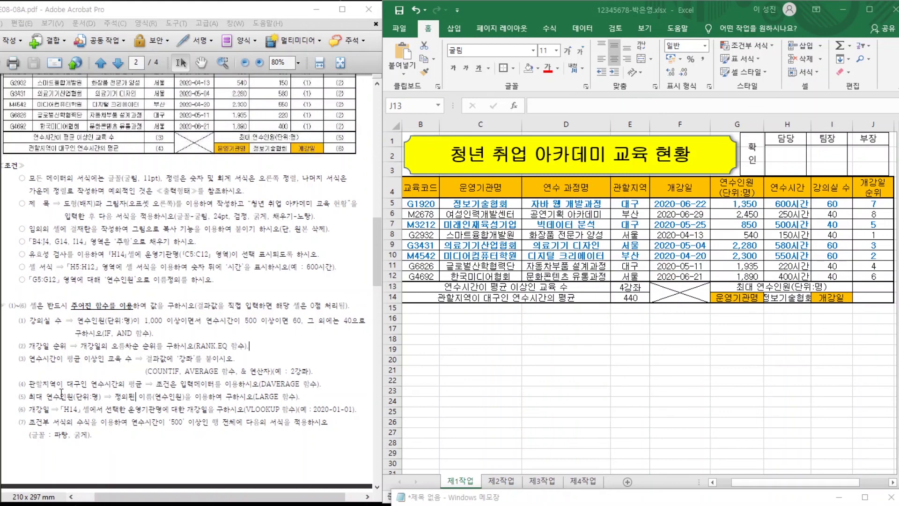
Review task (5) and write =MAX(범위) and =LARGE(범위,몇번째) templates in Notepad.
drag(31, 396, 306, 397)
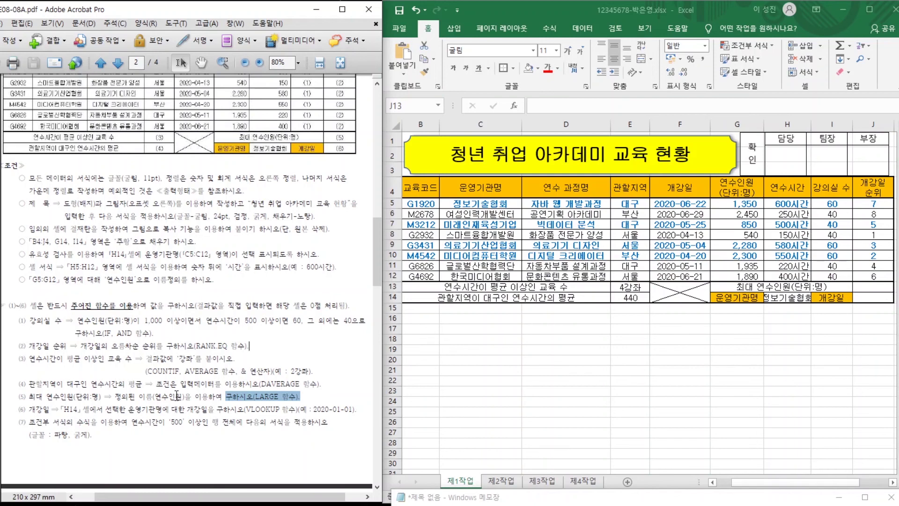
click(307, 396)
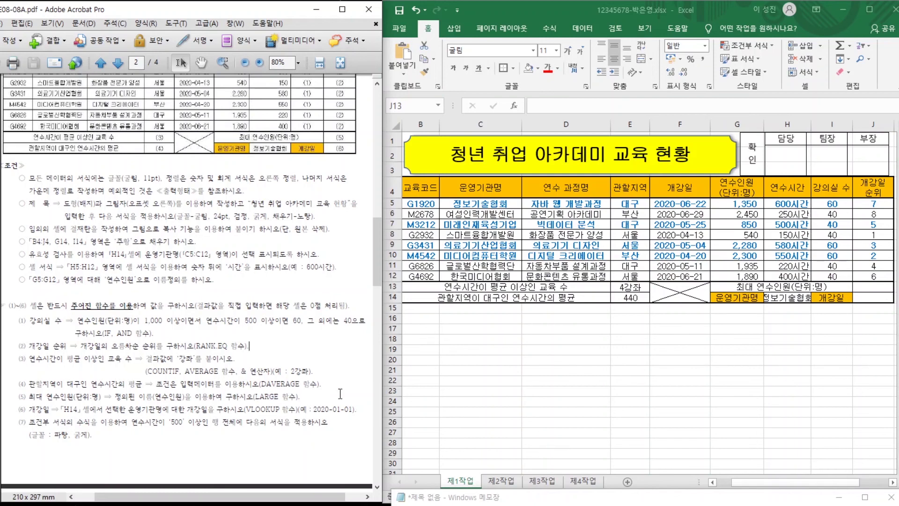
drag(545, 497, 547, 309)
text(=)
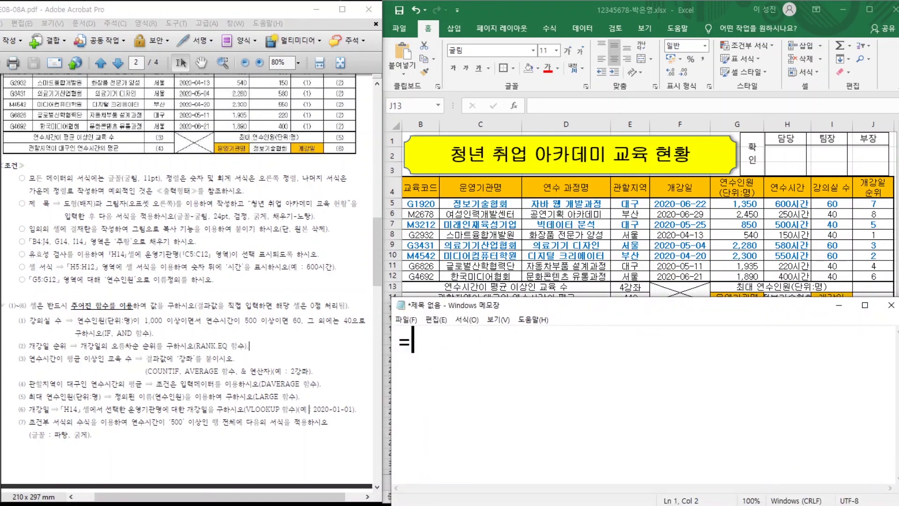
text(MA)
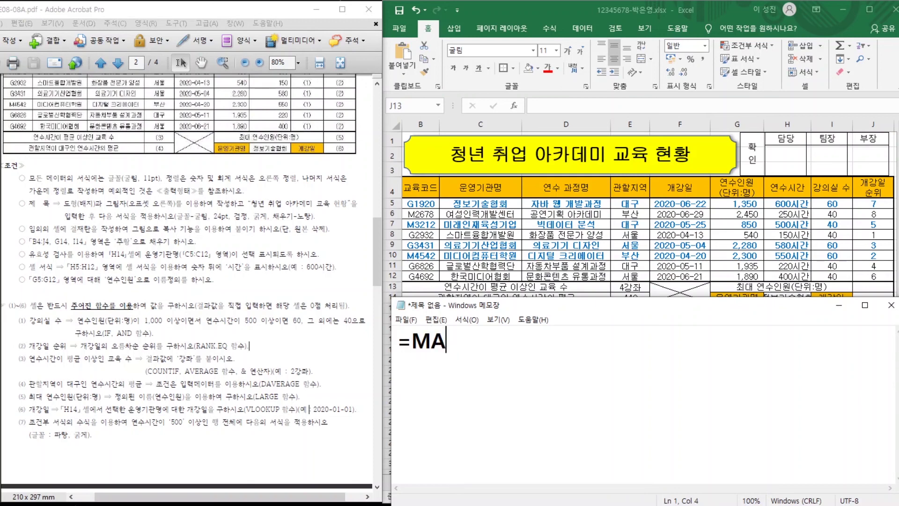
text(X(범위))
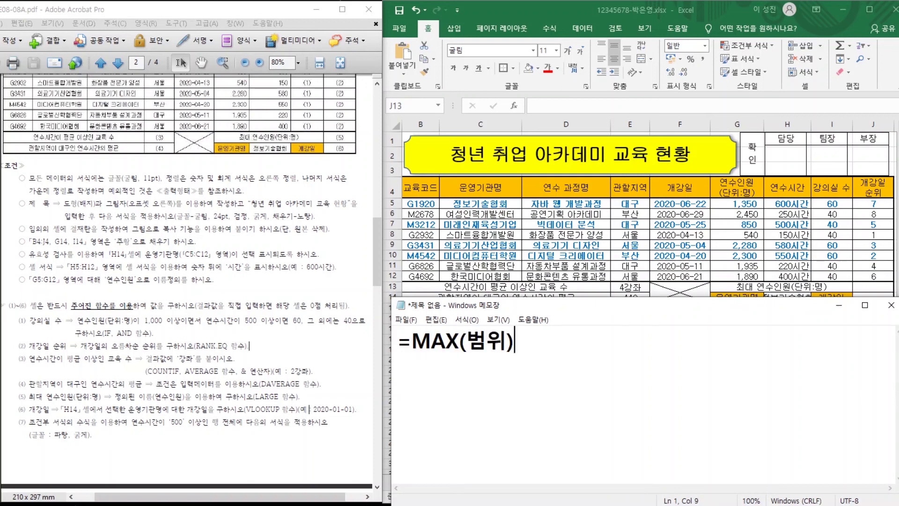
key(Return)
text(=LARGE(범)
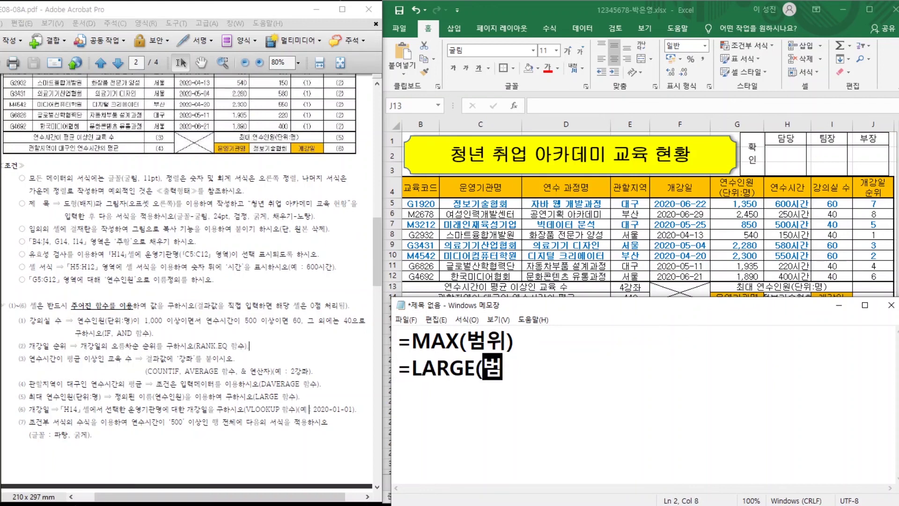
text(위,몇)
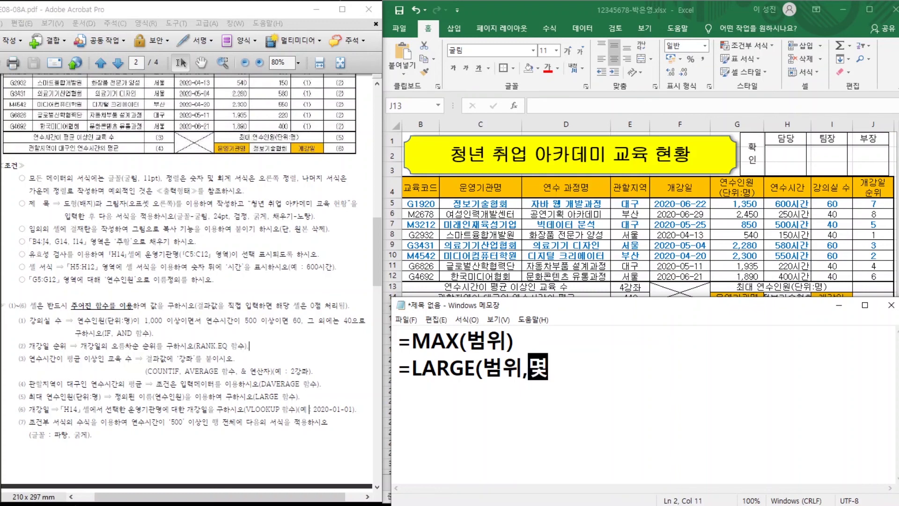
text(번째))
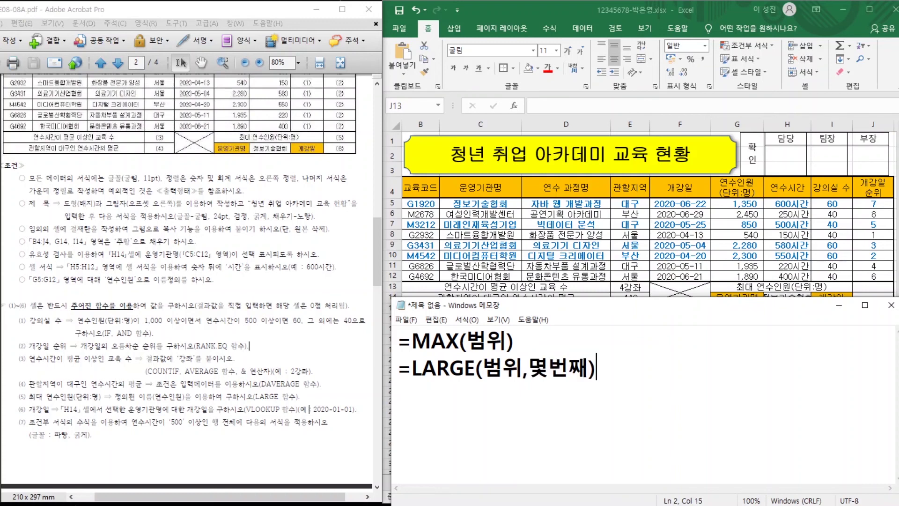
key(Return)
drag(530, 368, 588, 369)
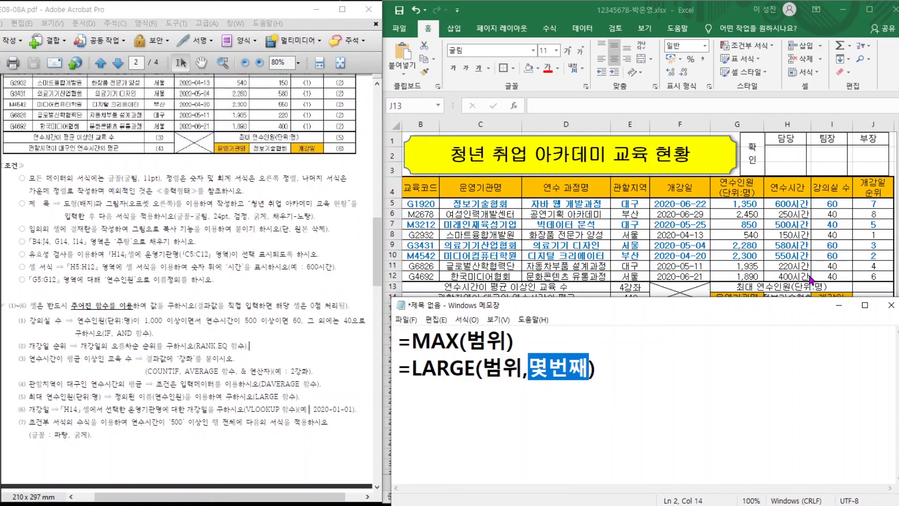
click(860, 288)
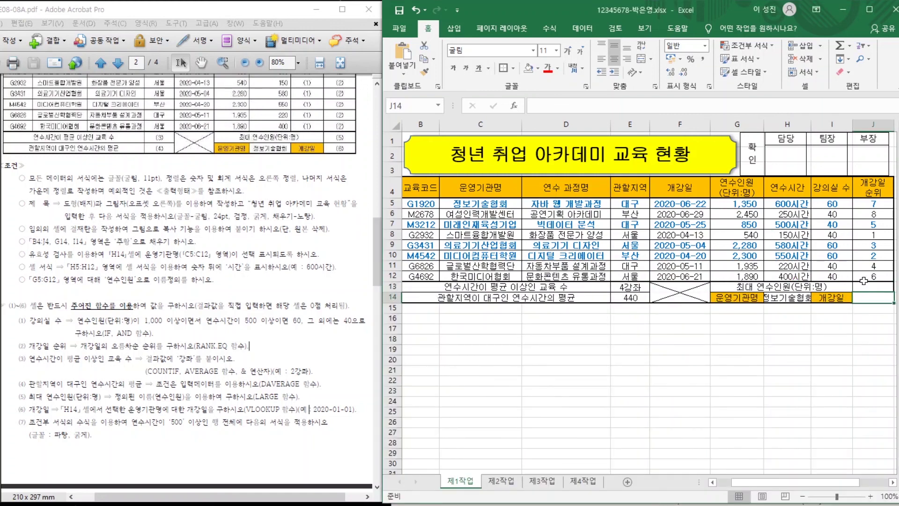
Enter a LARGE formula over the 연수인원 figures G5:G12 with k=1 in J13, returning 2450.
text(=)
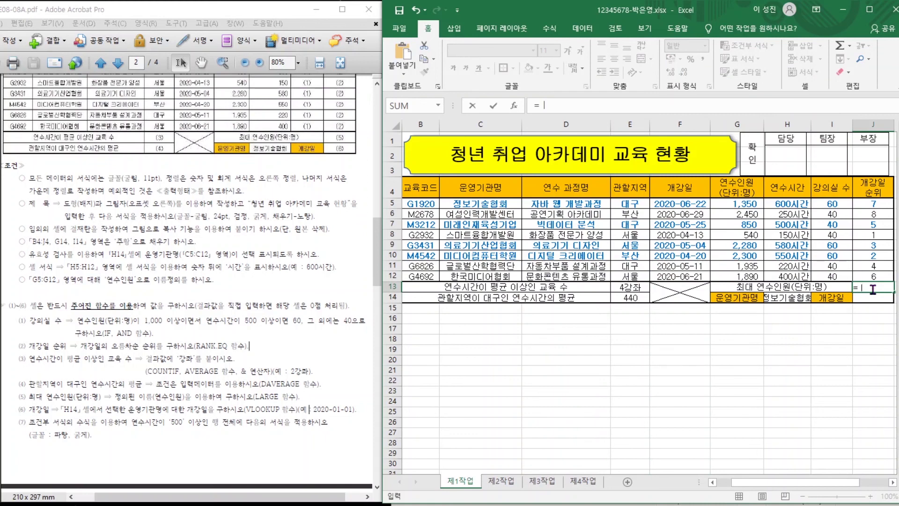
text(L)
double_click(861, 305)
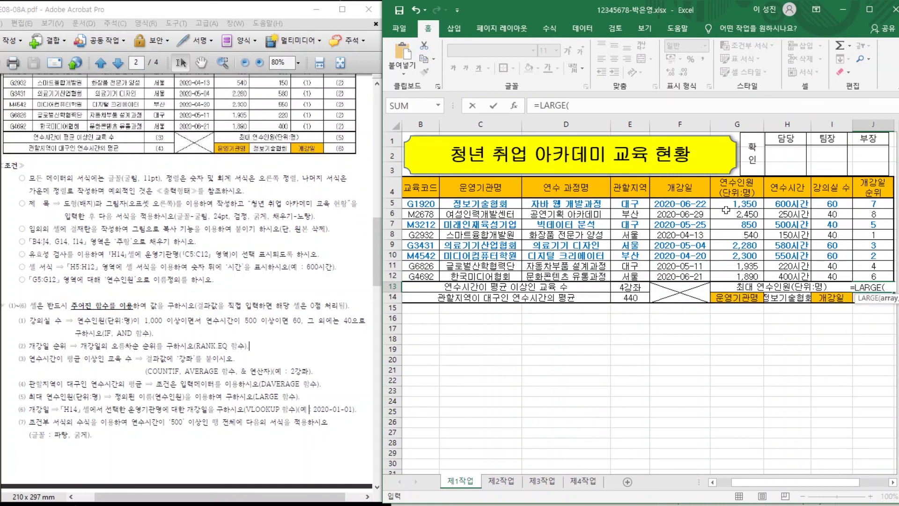
drag(729, 205, 735, 273)
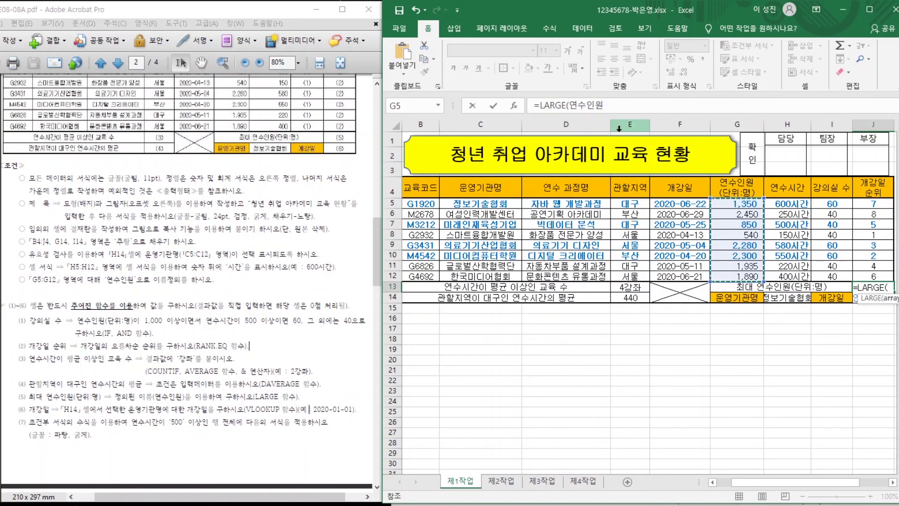
click(614, 109)
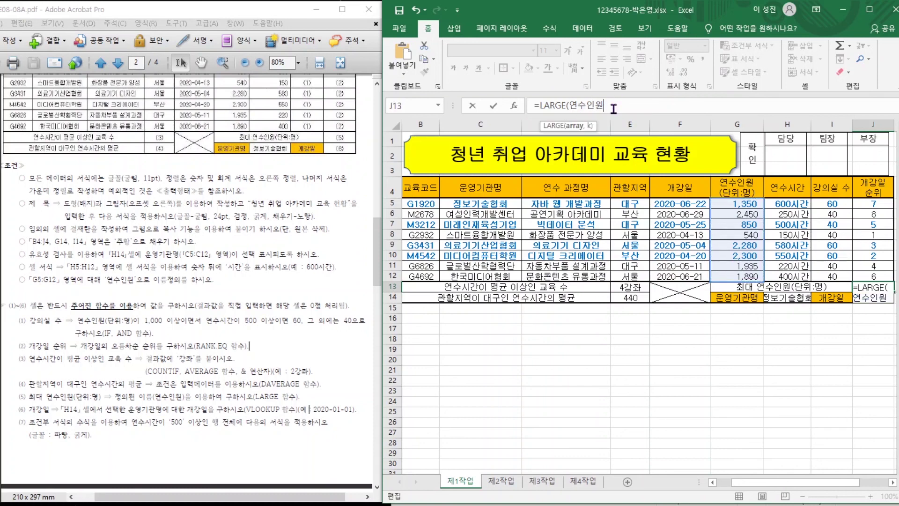
text(,1))
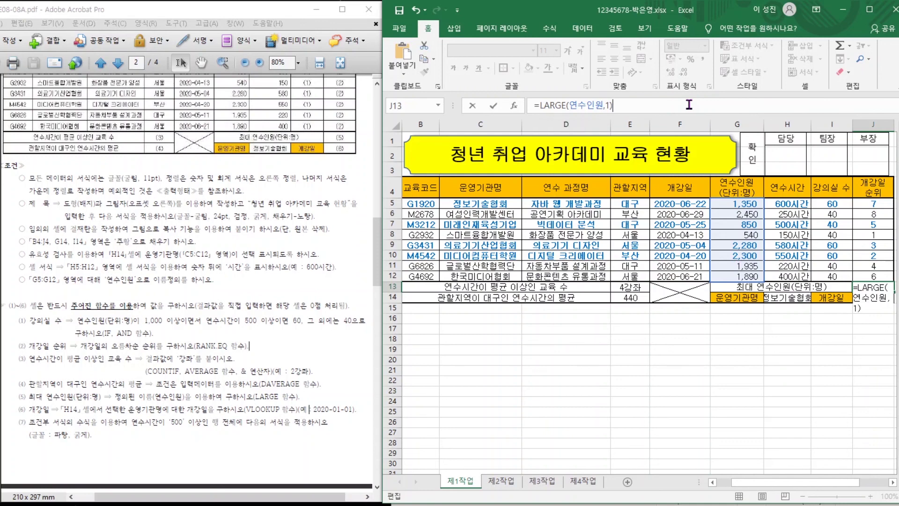
key(Return)
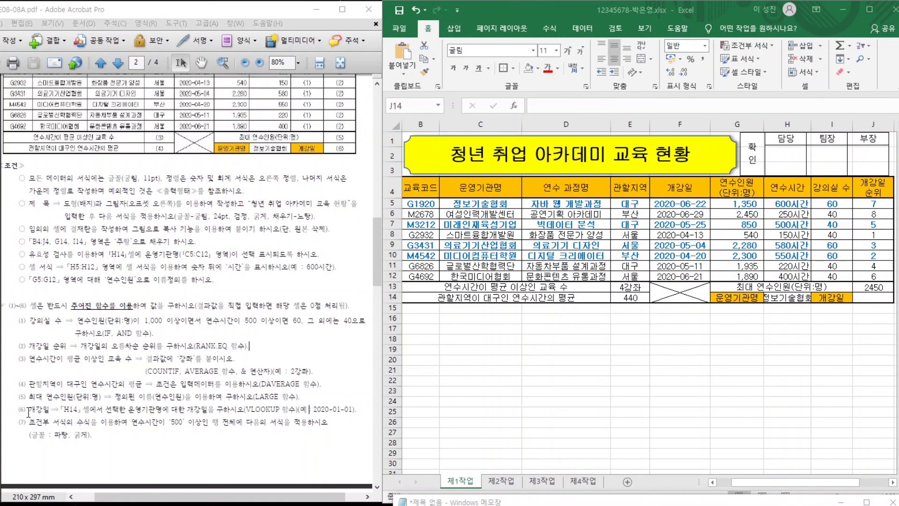
Write the =VLOOKUP(누구,범위,몇번째,0) reminder in Notepad, then return to the Excel sheet.
drag(29, 412, 259, 411)
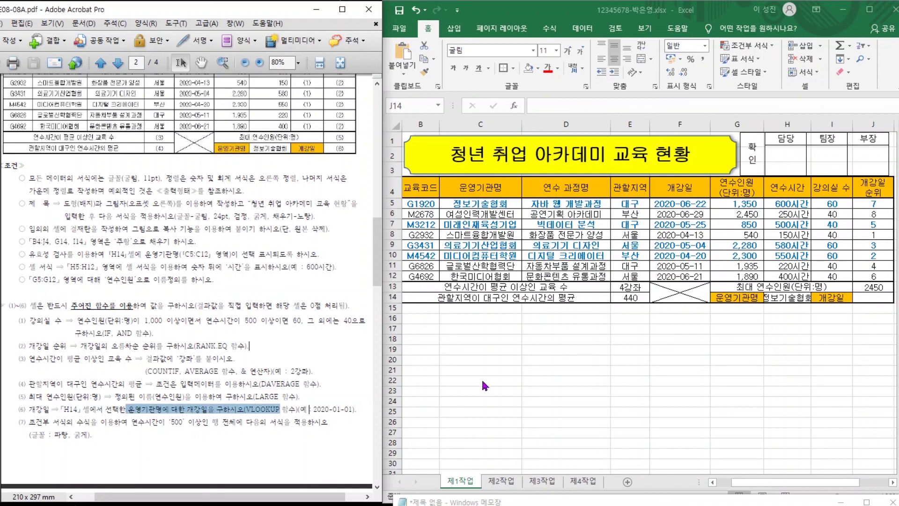
click(541, 503)
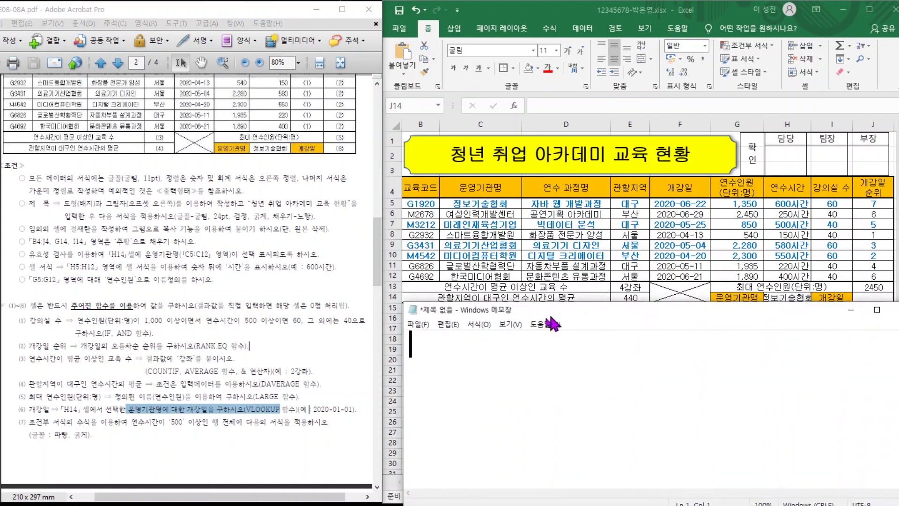
text(=)
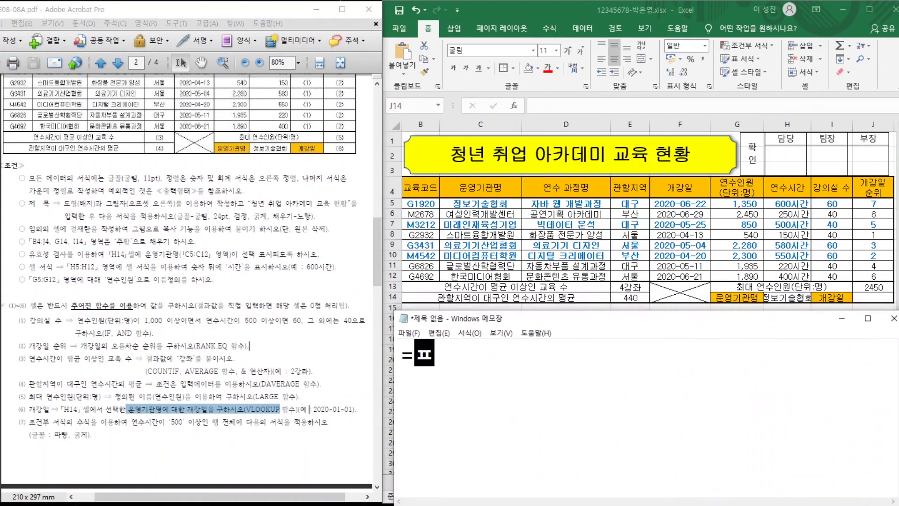
text(VLOOKUP)
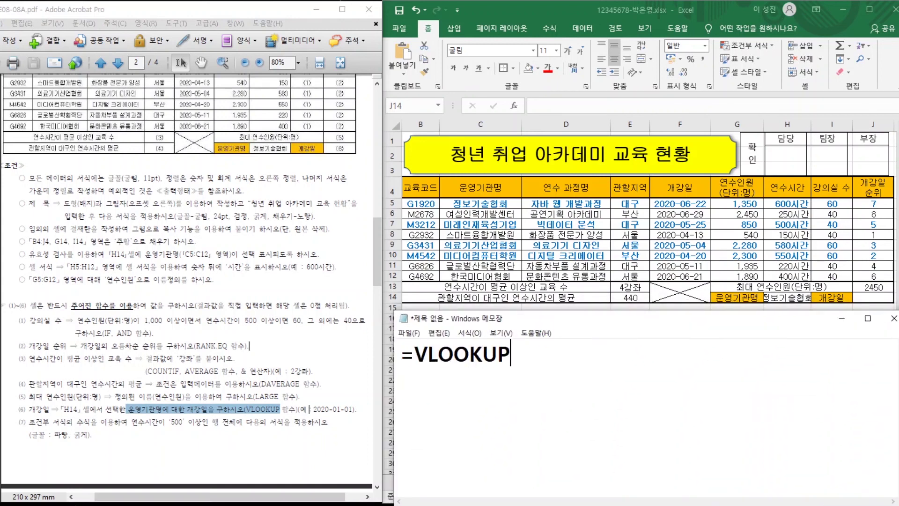
text(()
text(SN)
key(BackSpace)
key(BackSpace)
text(누구,)
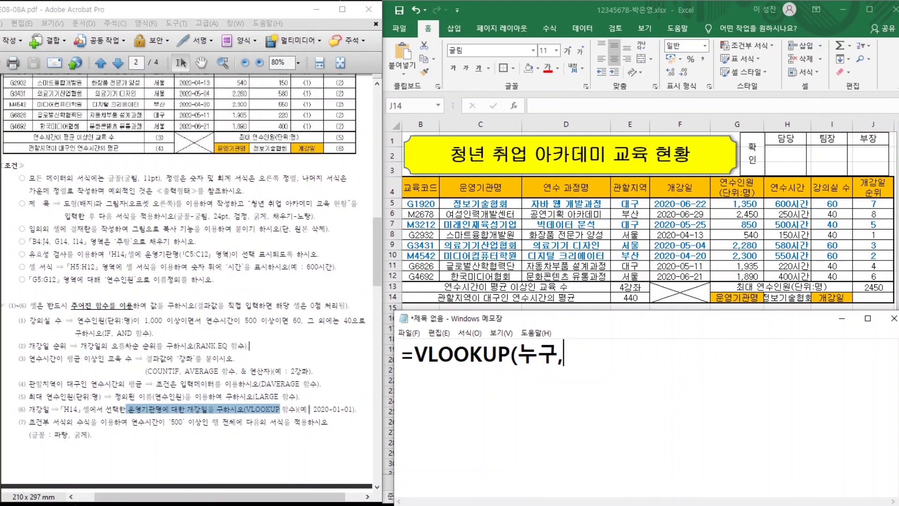
text(범위,)
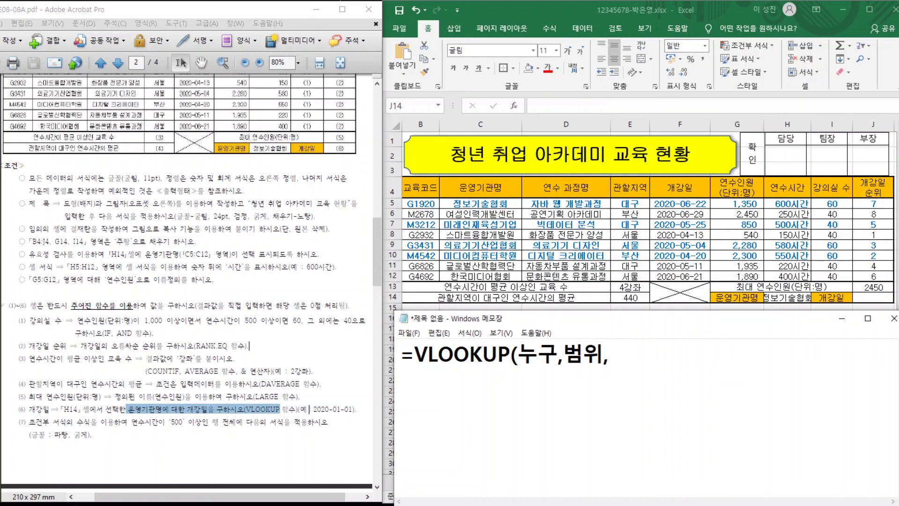
text(몇)
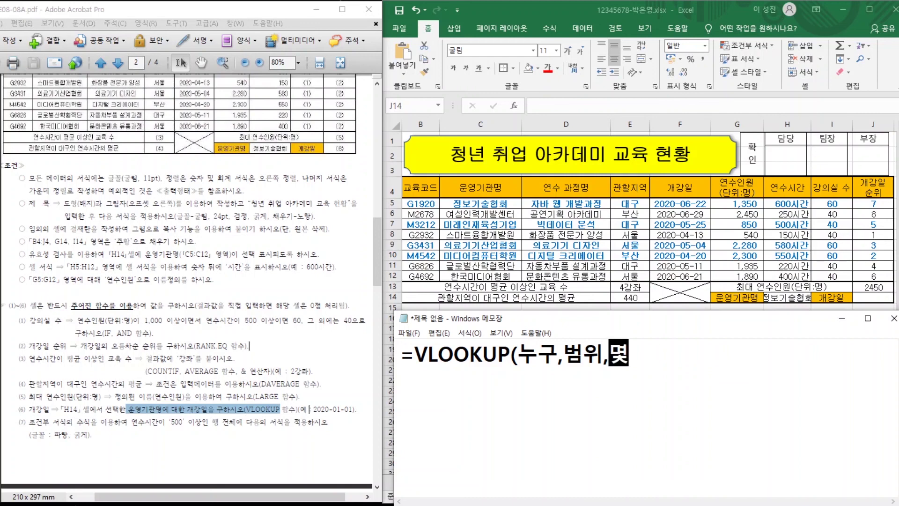
text(번째,)
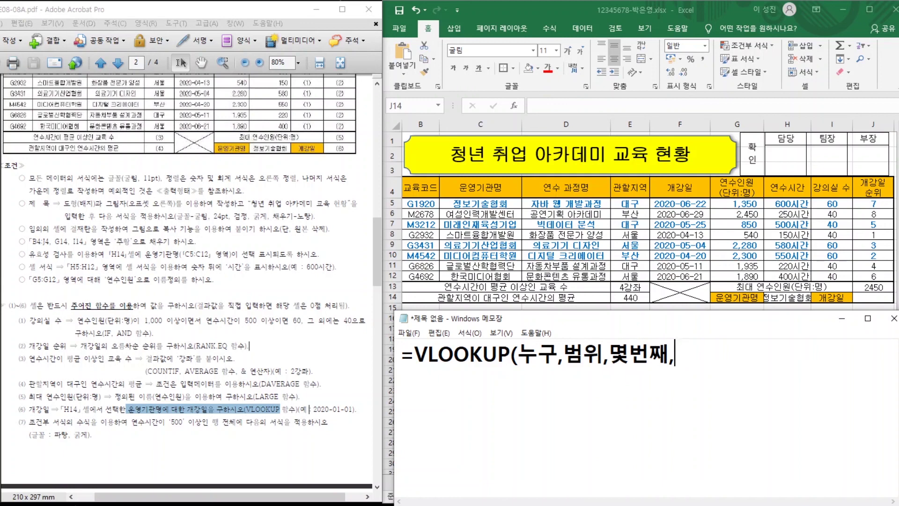
text(0))
key(alt+Tab)
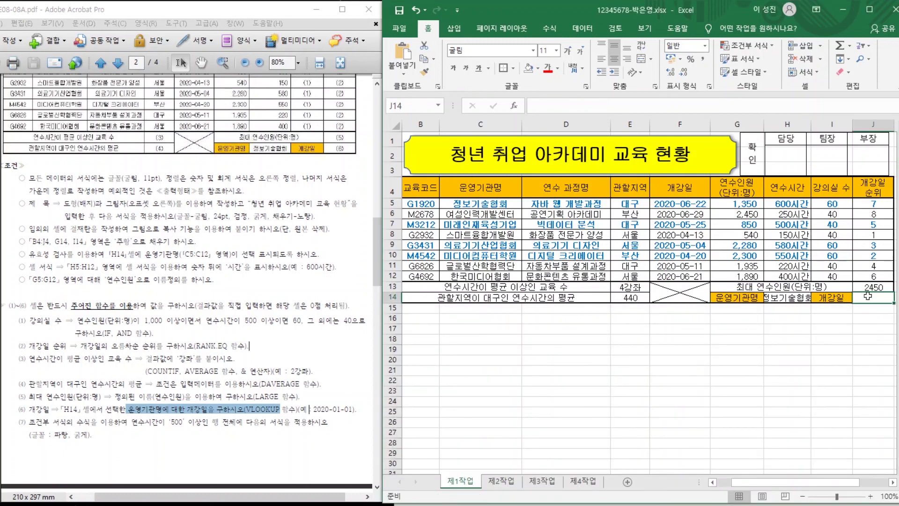
Enter =VLOOKUP(H14,C5:F12,4,0) in J14, returning 44004 as the 개강일.
text(=V)
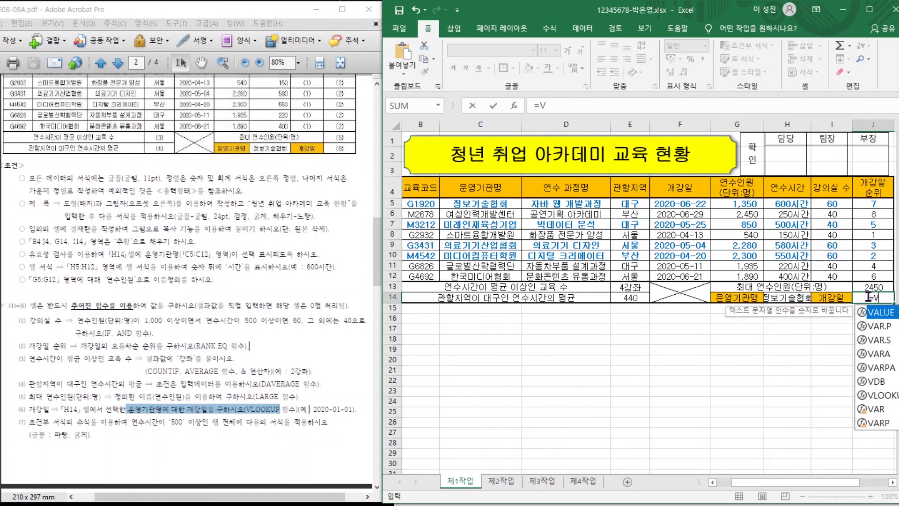
double_click(877, 395)
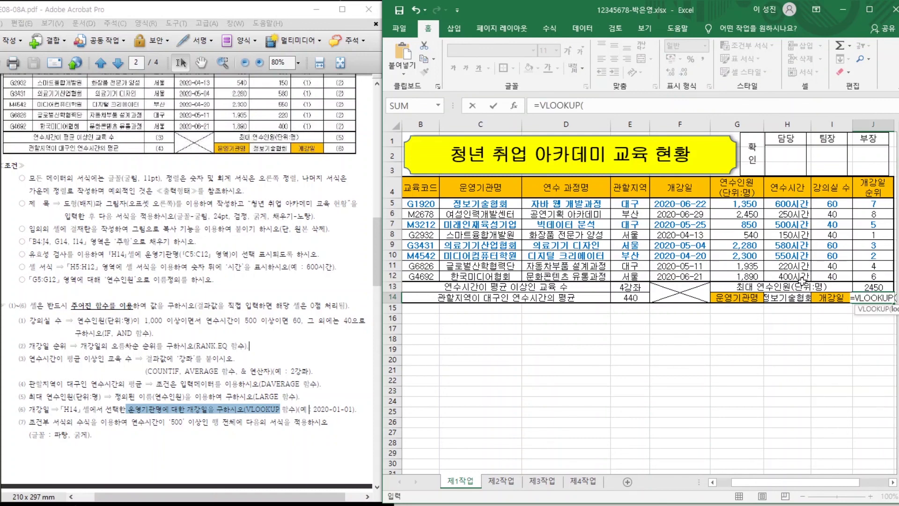
click(798, 302)
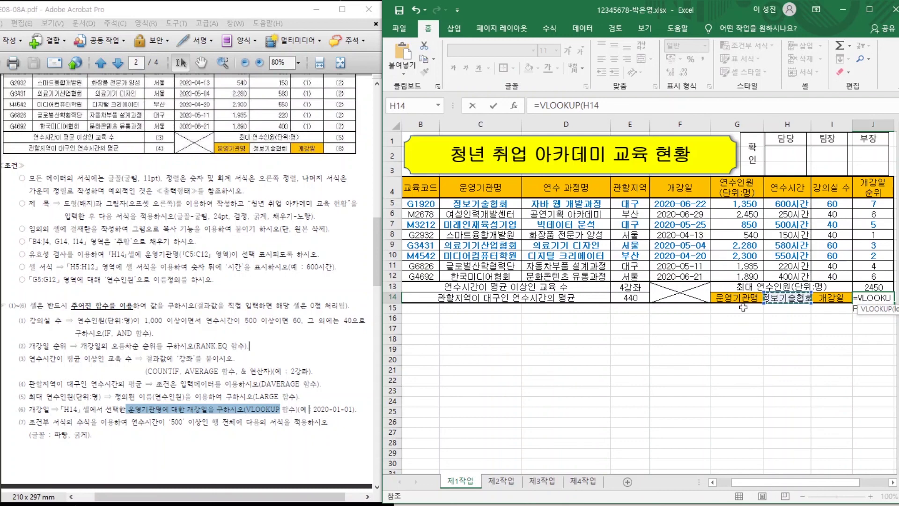
text(,)
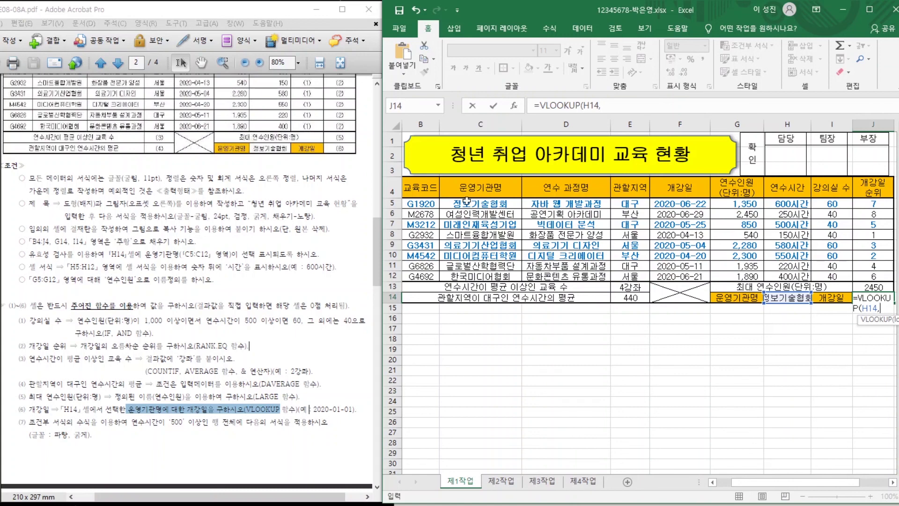
drag(461, 202, 682, 277)
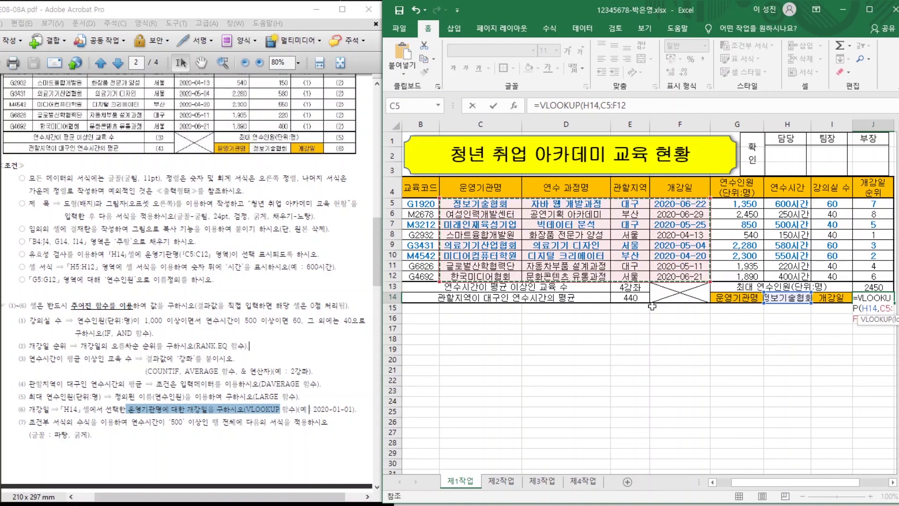
text(,4)
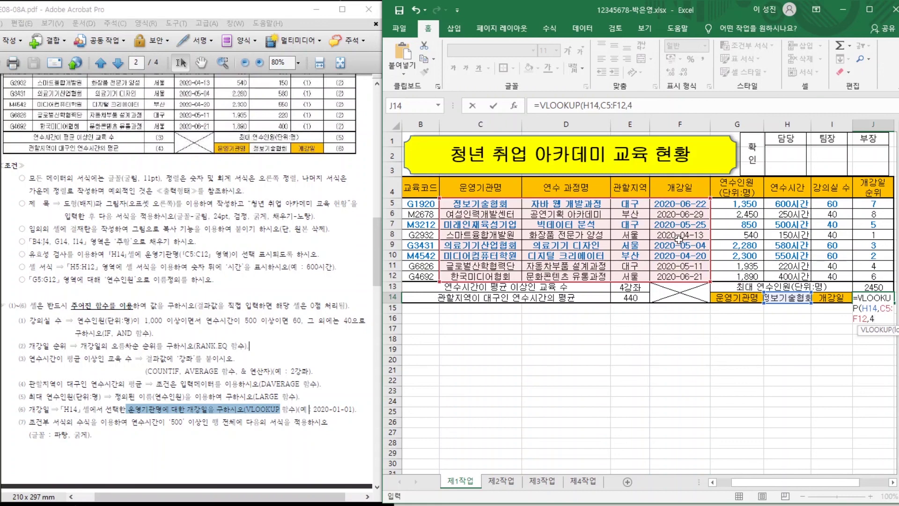
text(,)
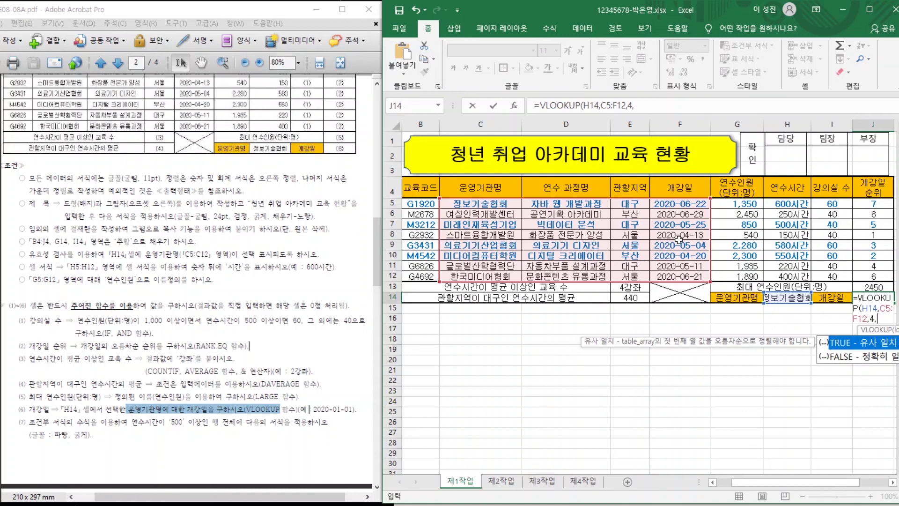
text(0))
key(Return)
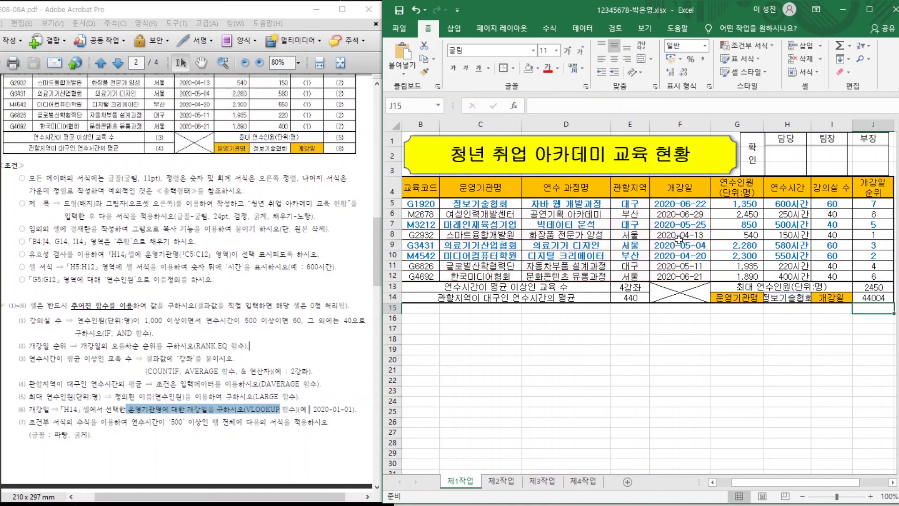
click(864, 299)
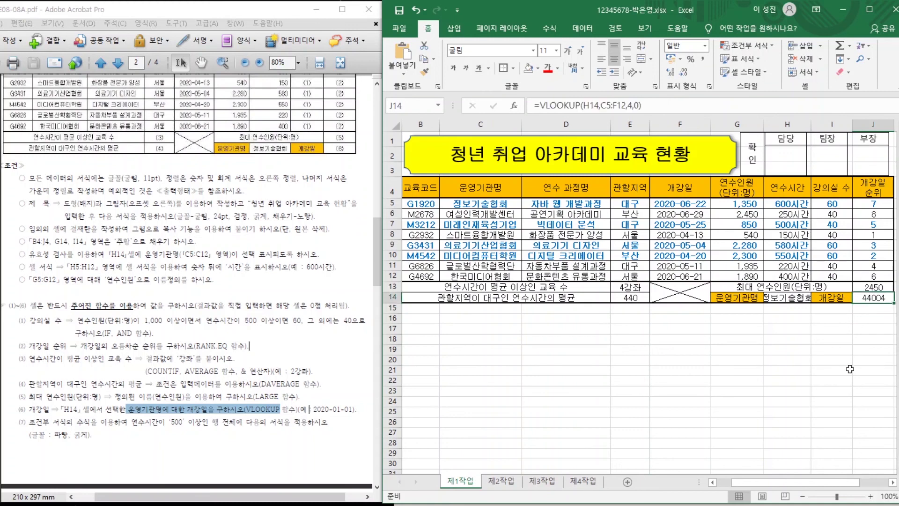
drag(281, 410, 354, 415)
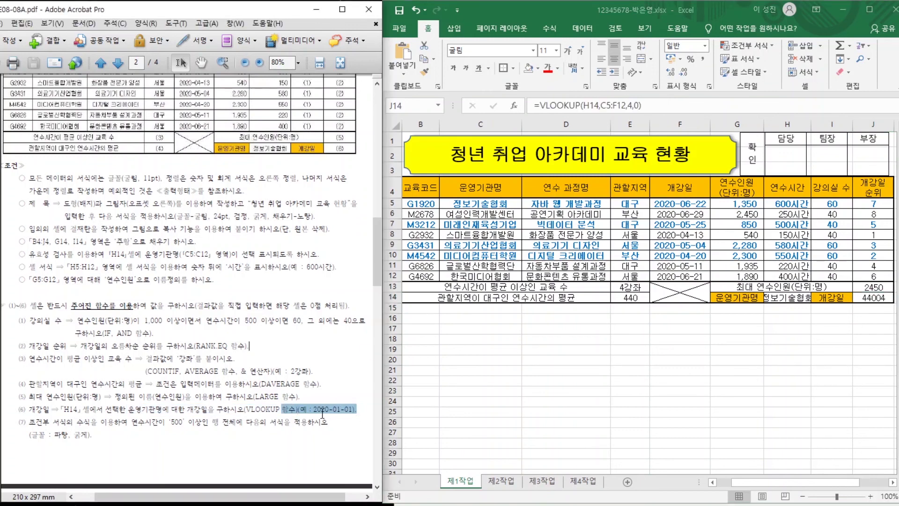
click(865, 296)
key(Down)
key(Down)
key(Down)
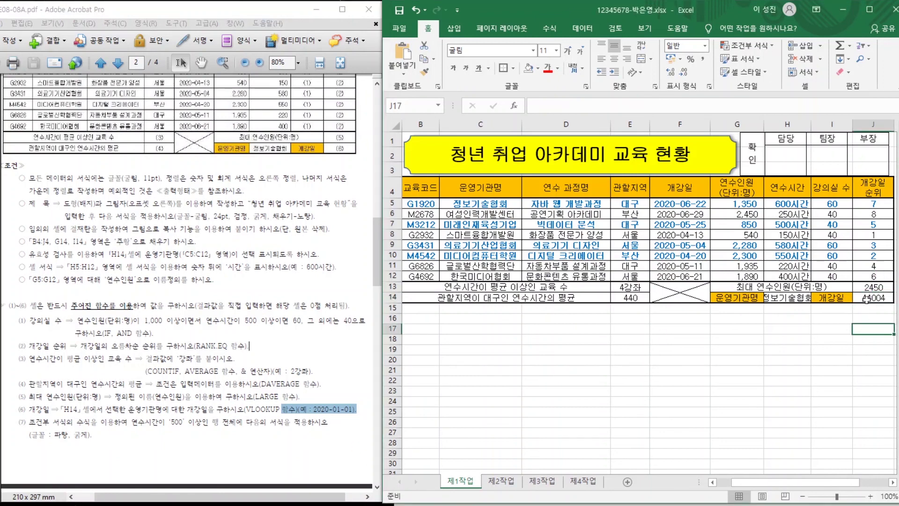
Apply the Short Date format to J14 so it shows 2020-06-22.
click(866, 298)
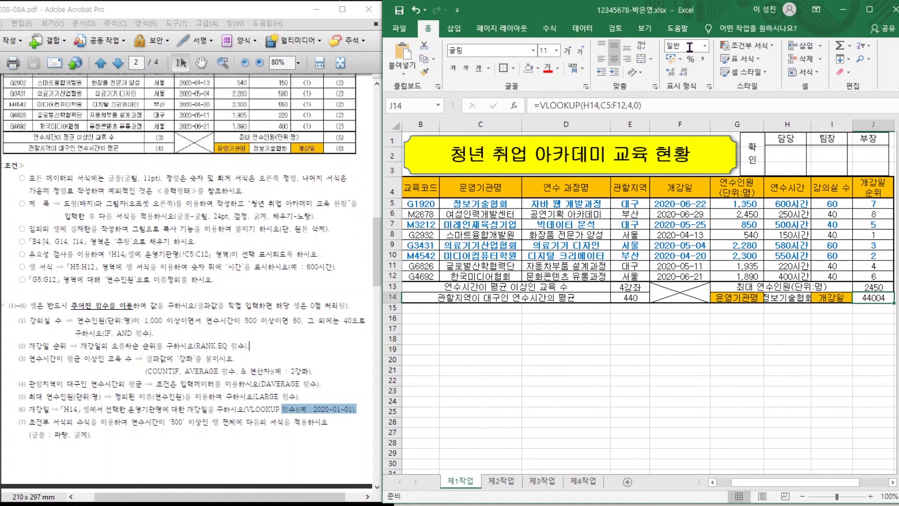
click(705, 46)
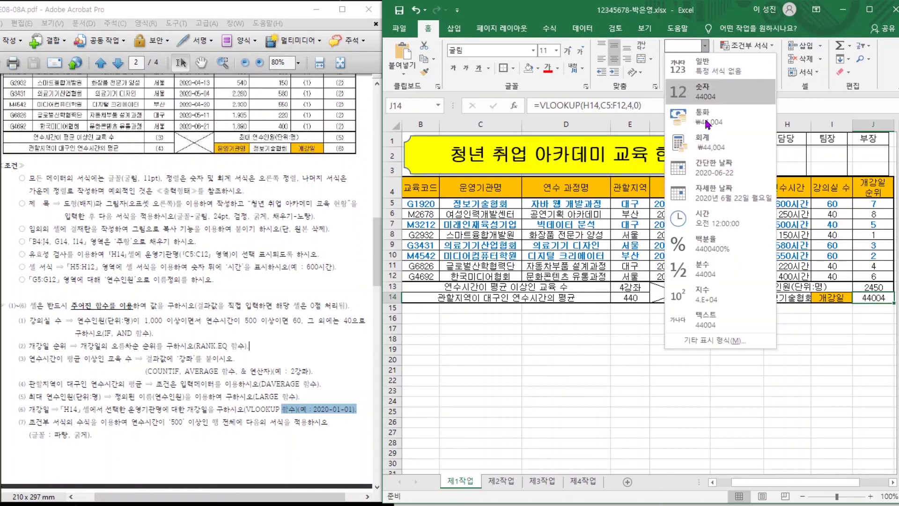
click(705, 169)
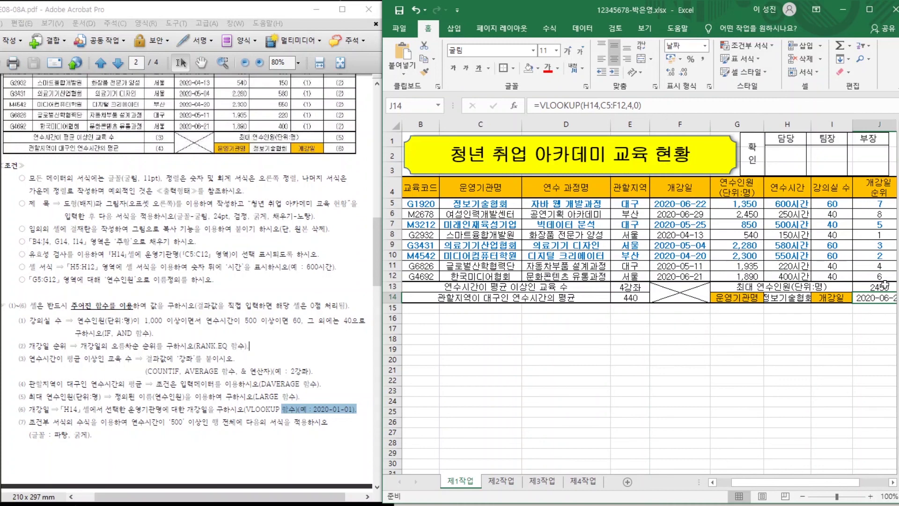
click(839, 319)
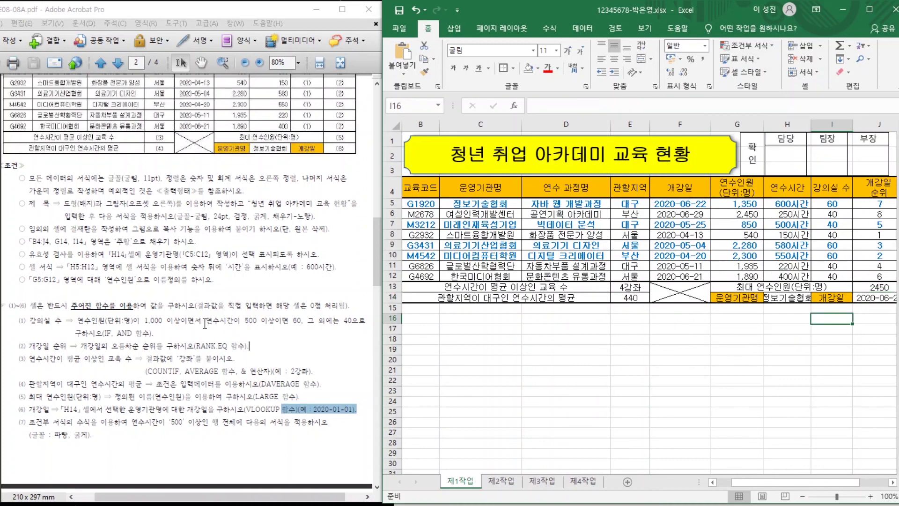
click(216, 380)
scroll(260, 215, up, 5)
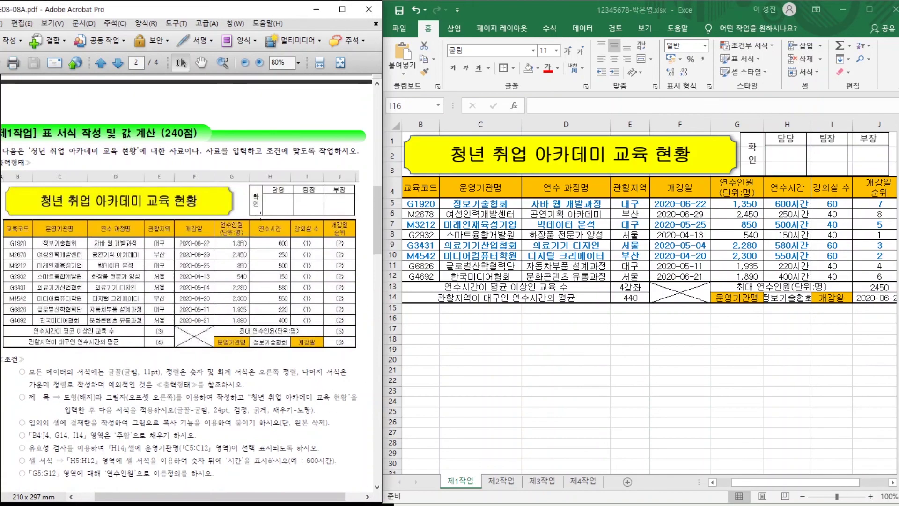
scroll(237, 205, down, 5)
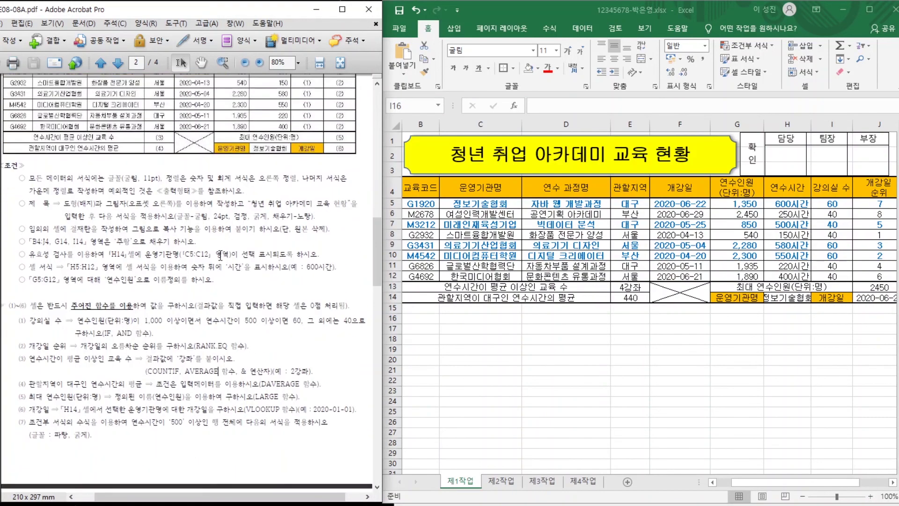
scroll(216, 243, down, 7)
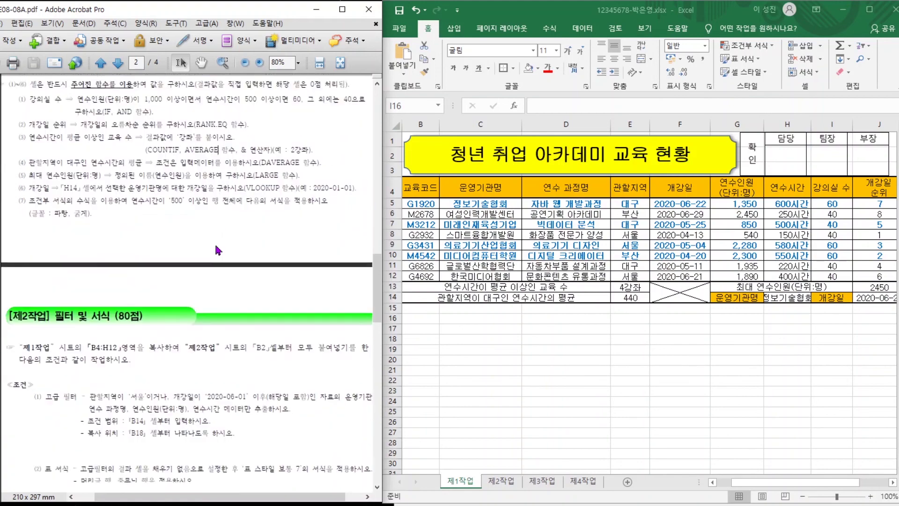
scroll(211, 248, down, 12)
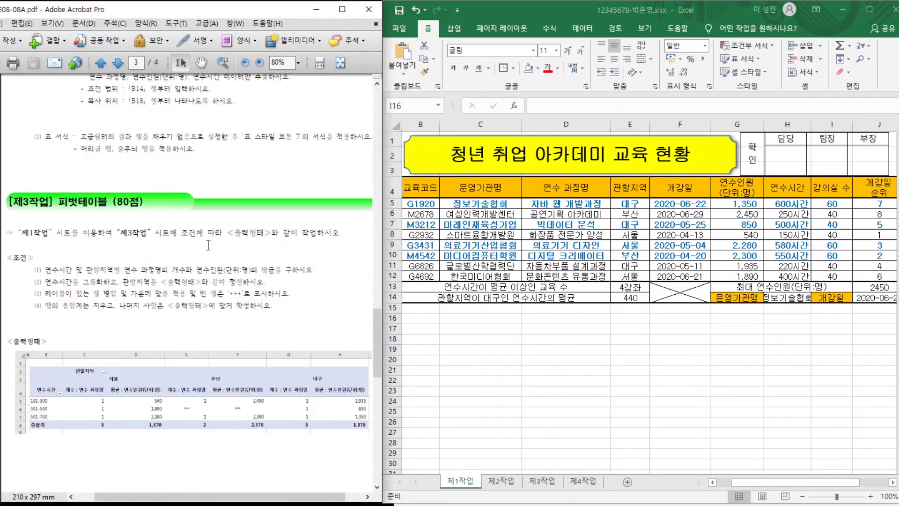
scroll(208, 245, down, 8)
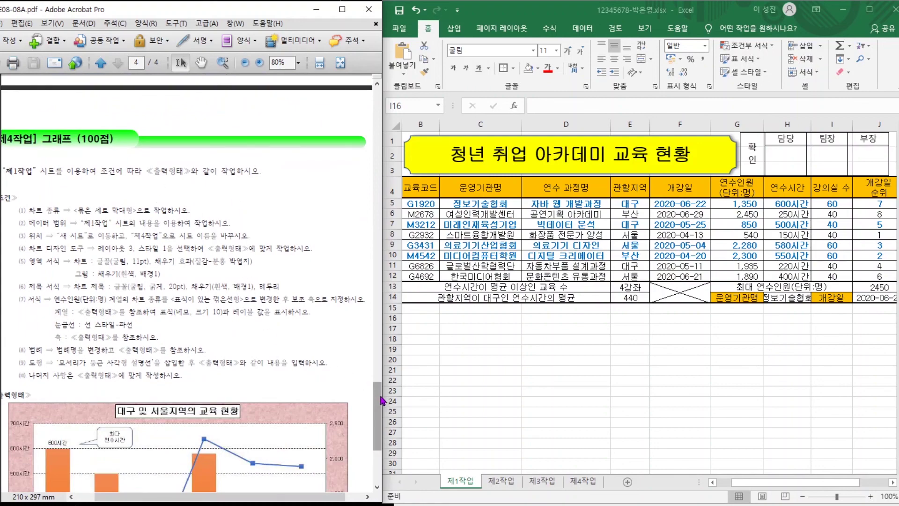
drag(380, 403, 381, 243)
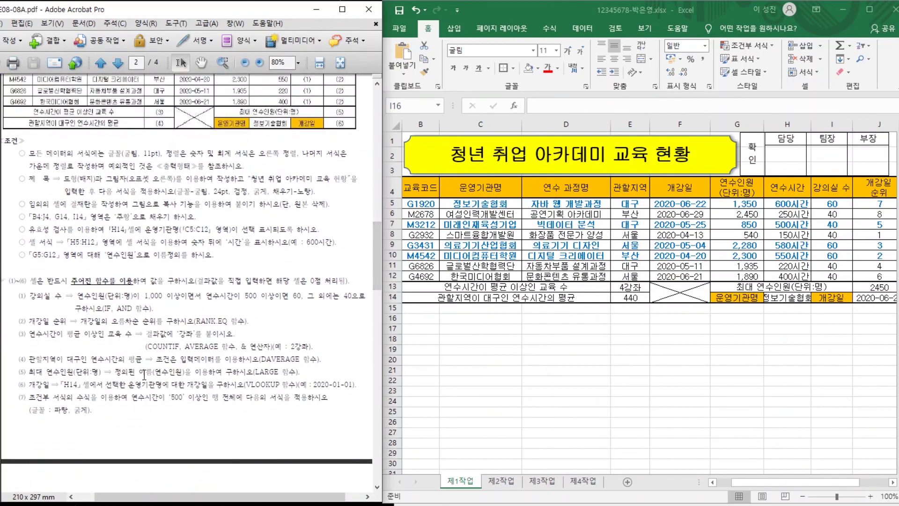
scroll(172, 354, up, 5)
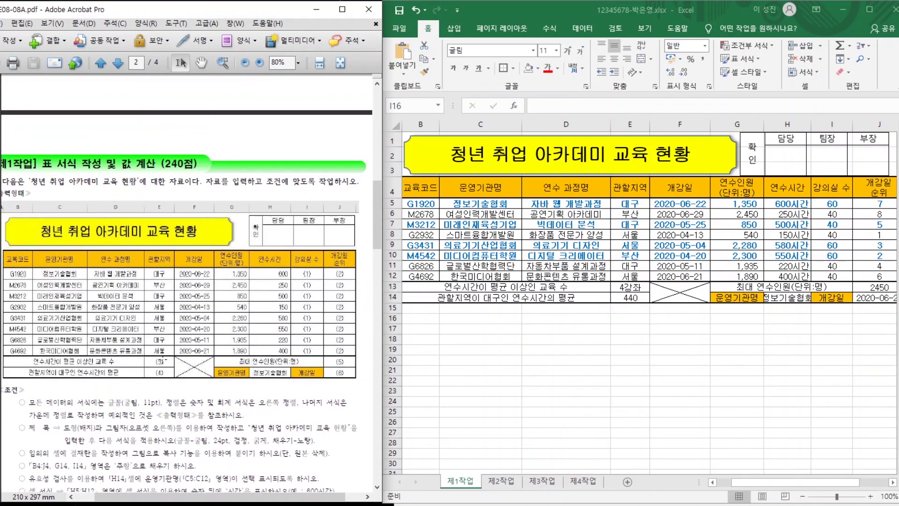
scroll(163, 360, down, 2)
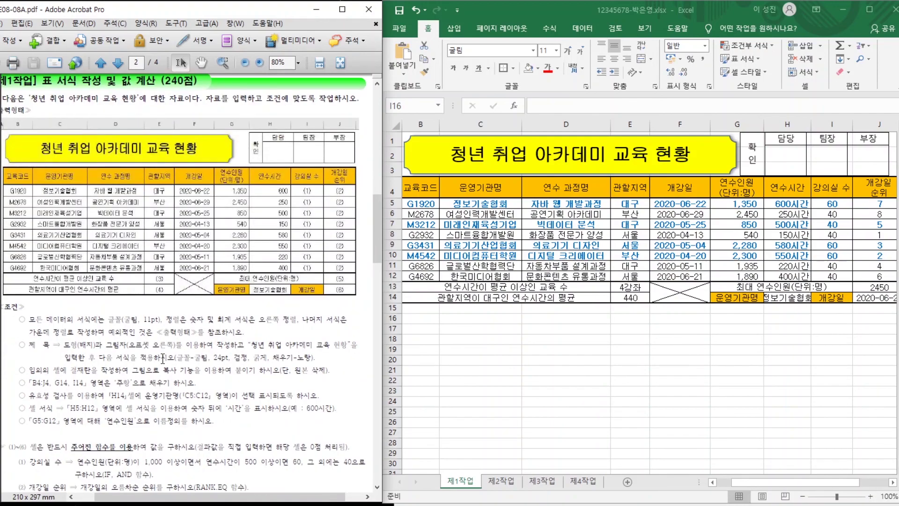